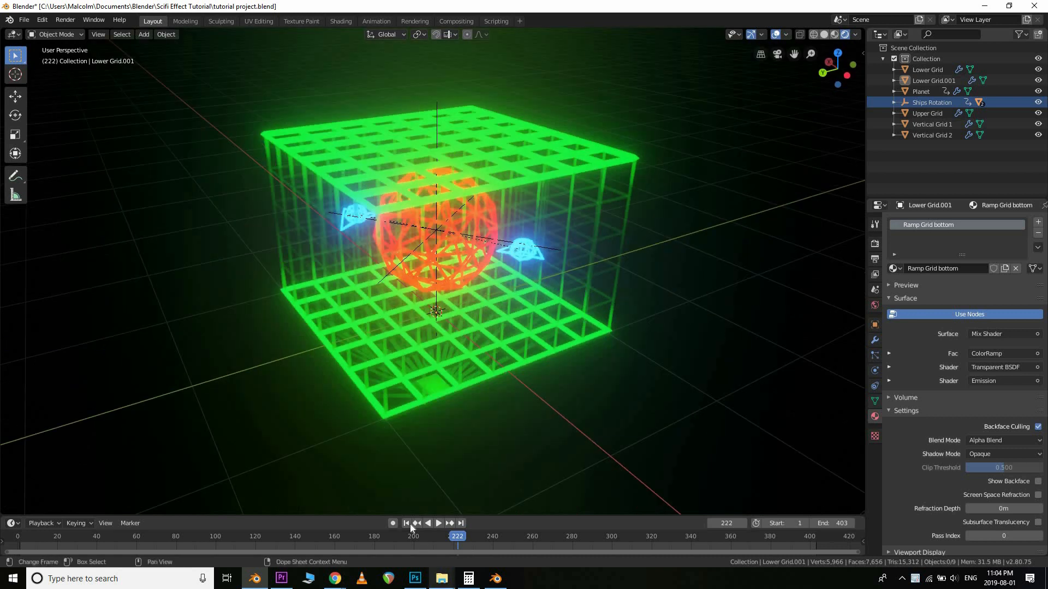
Play the hologram animation from the first frame and examine the grids, planet and ships from several angles
click(406, 523)
click(438, 522)
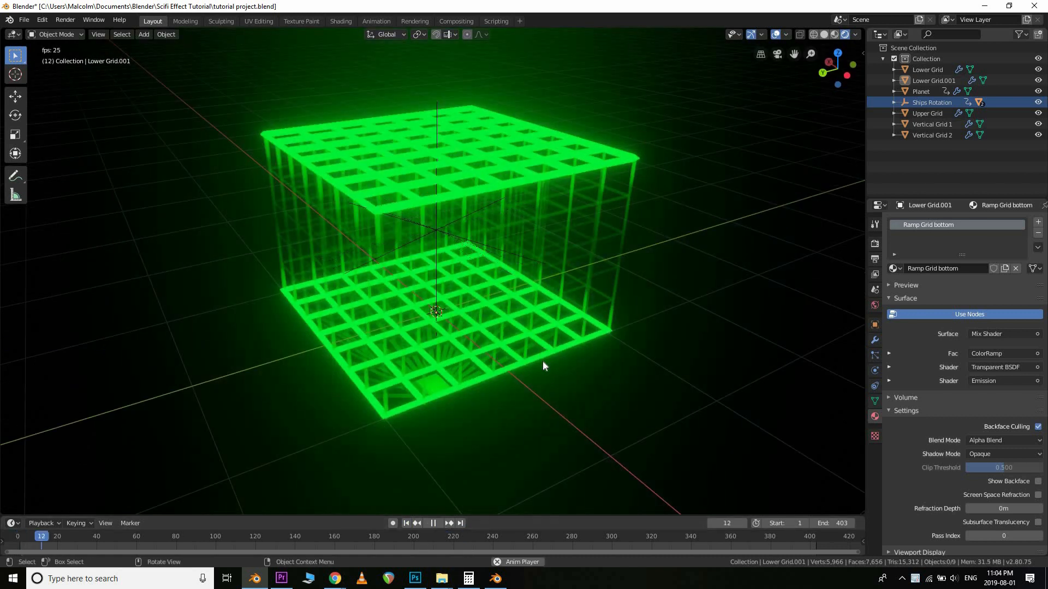
middle_drag(504, 348, 492, 211)
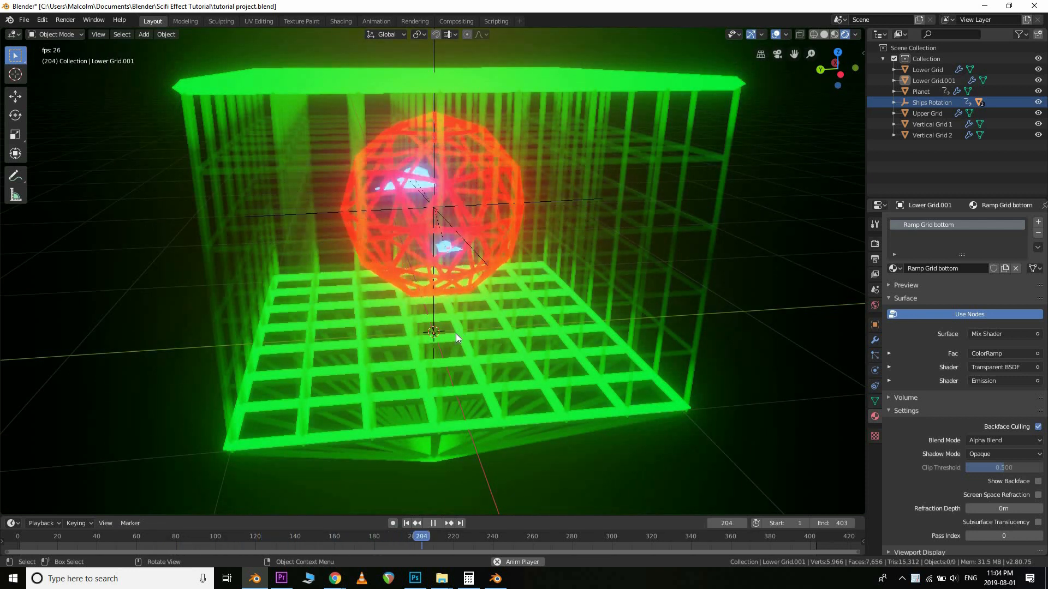
scroll(456, 332, down, 4)
middle_drag(467, 317, 477, 332)
scroll(489, 341, up, 2)
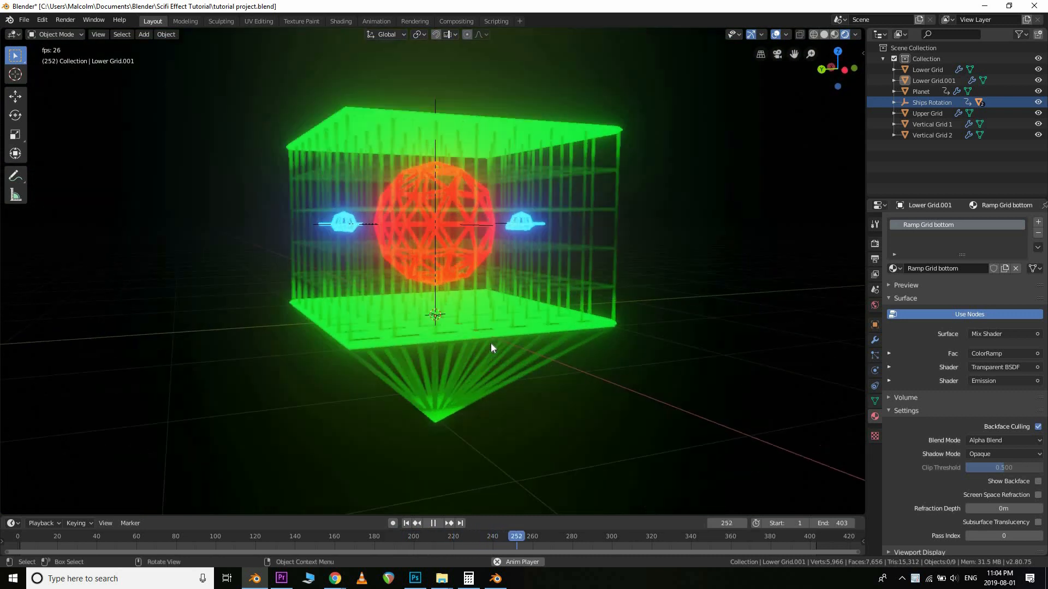
middle_drag(557, 193, 417, 274)
scroll(449, 290, down, 1)
scroll(429, 290, down, 1)
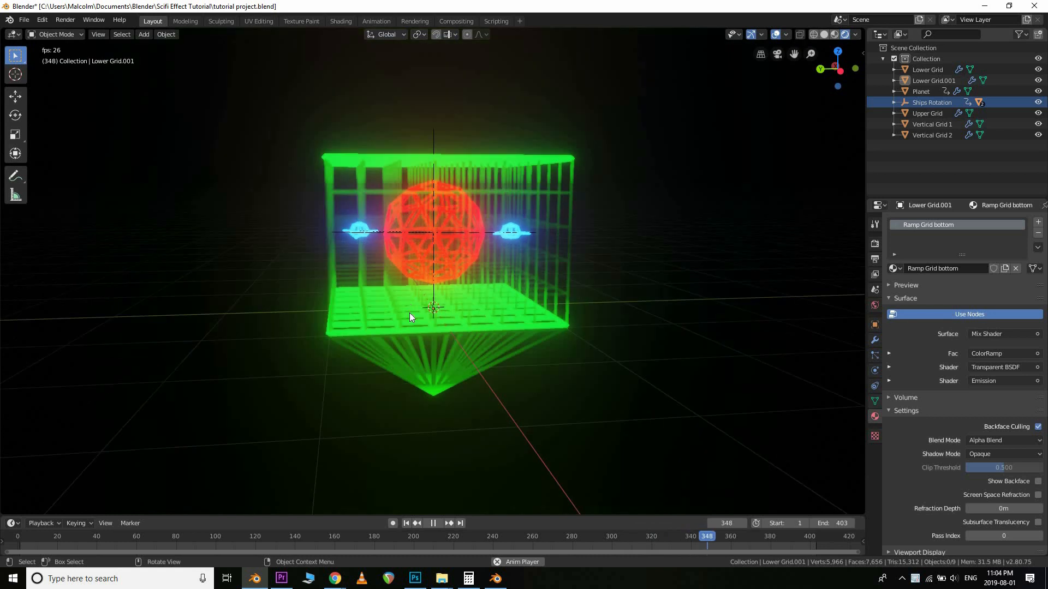
middle_drag(415, 319, 428, 344)
scroll(447, 347, up, 3)
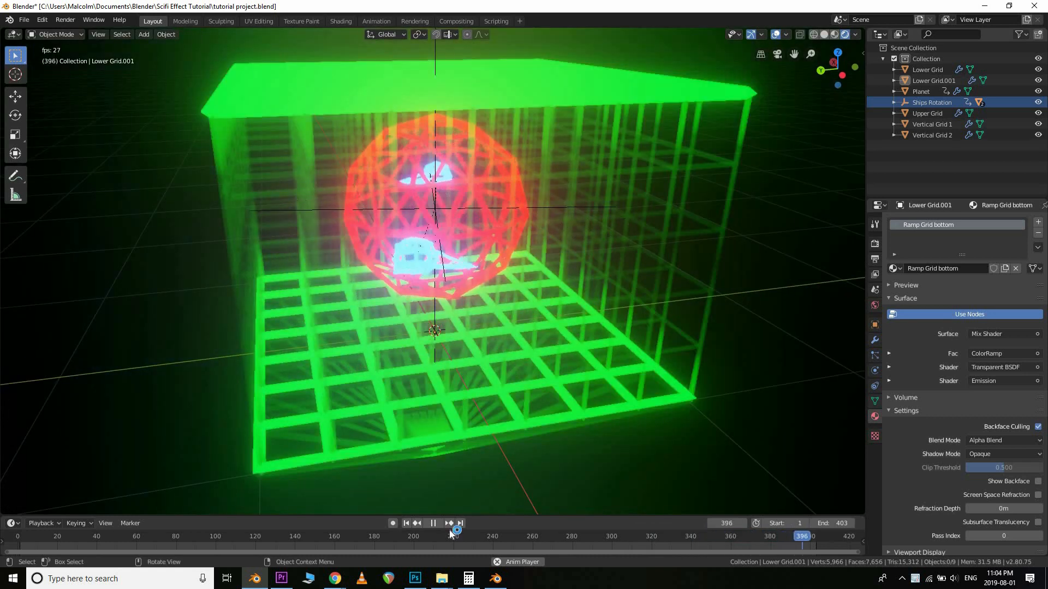
Stop the playback and return the timeline to frame 1
key(space)
click(408, 525)
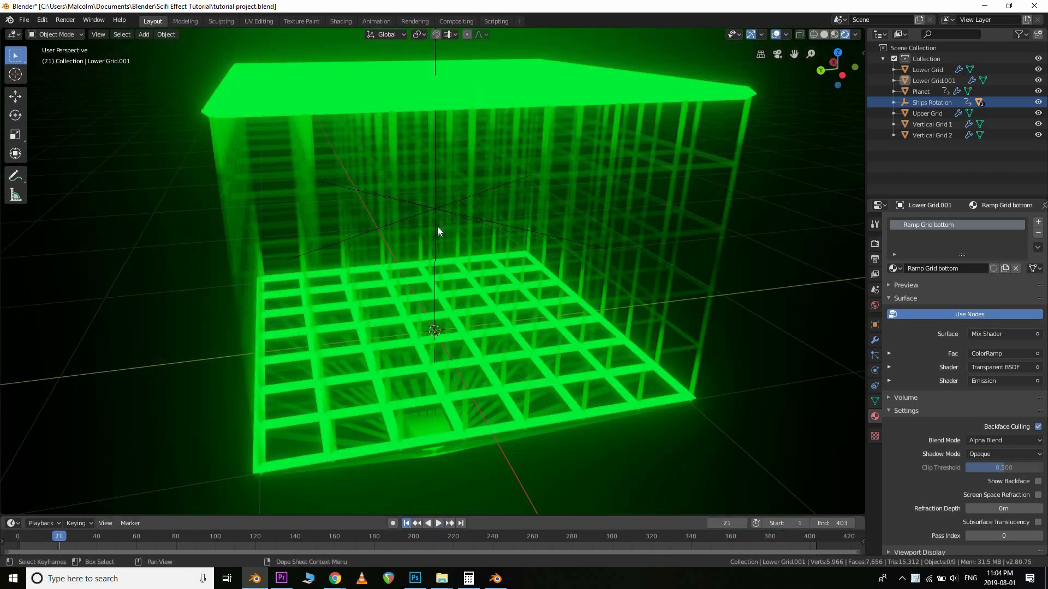
scroll(415, 249, down, 3)
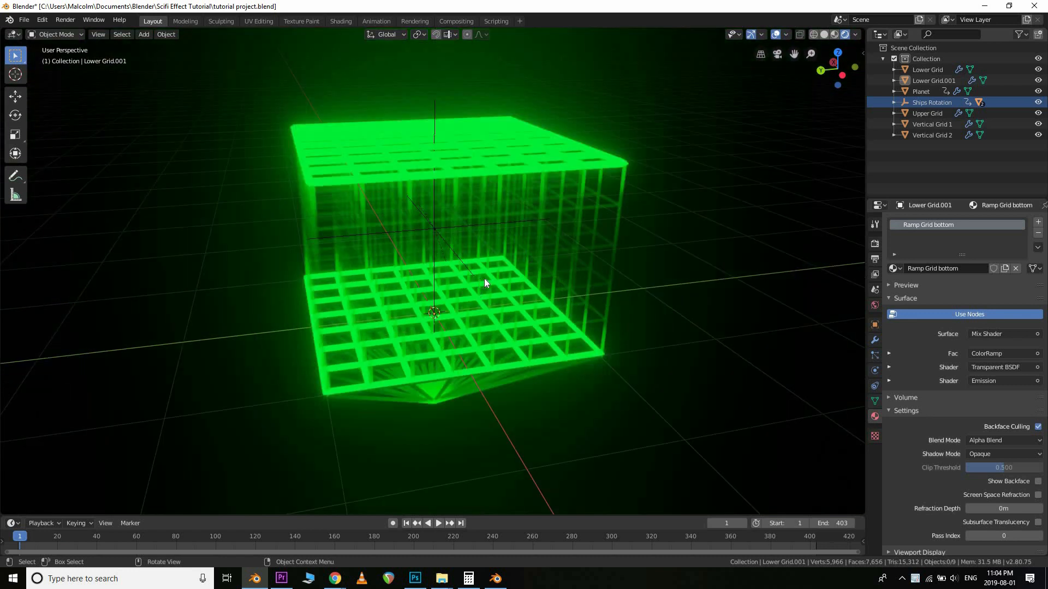
middle_drag(485, 281, 536, 192)
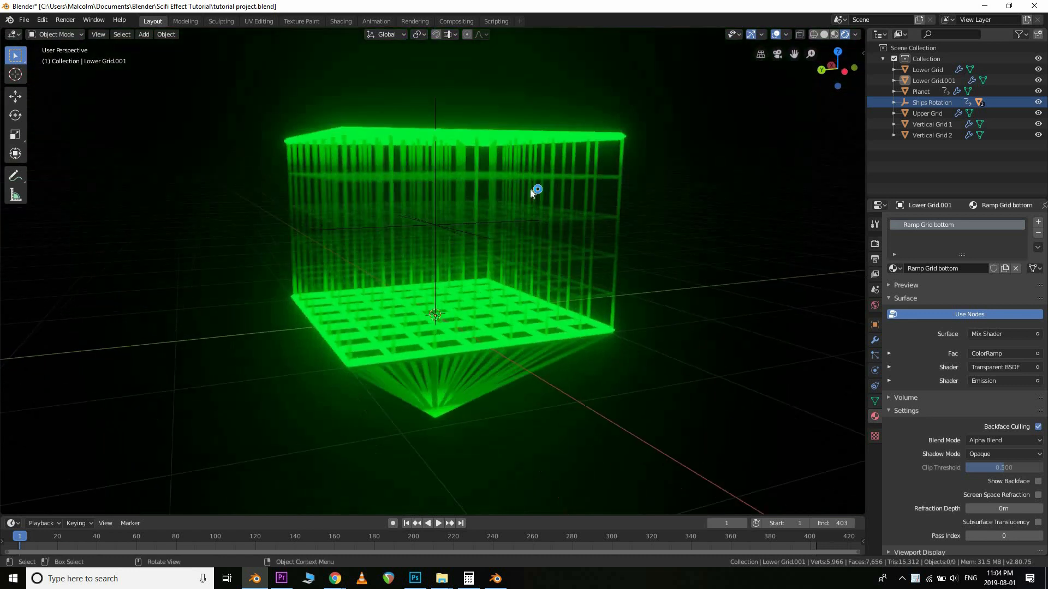
Add the VFX Motion Tracking workspace to the project
click(519, 22)
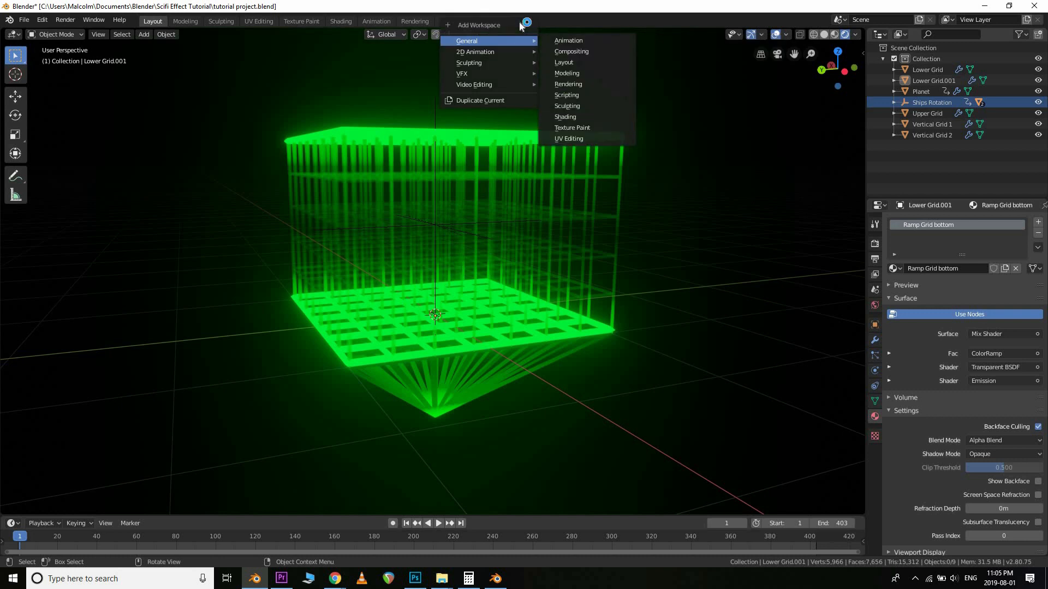
mouse_move(493, 49)
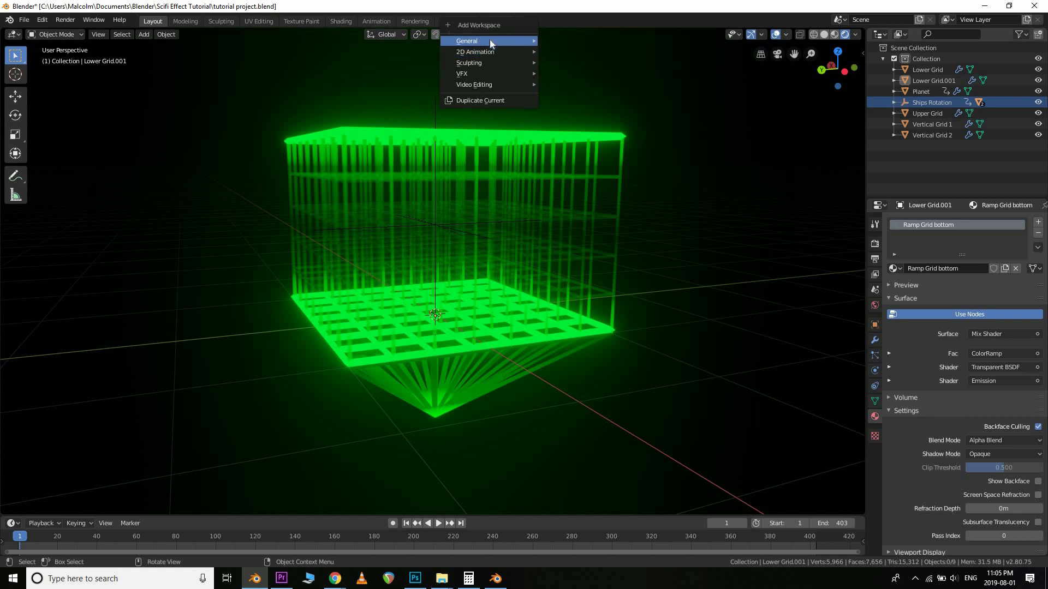
mouse_move(483, 72)
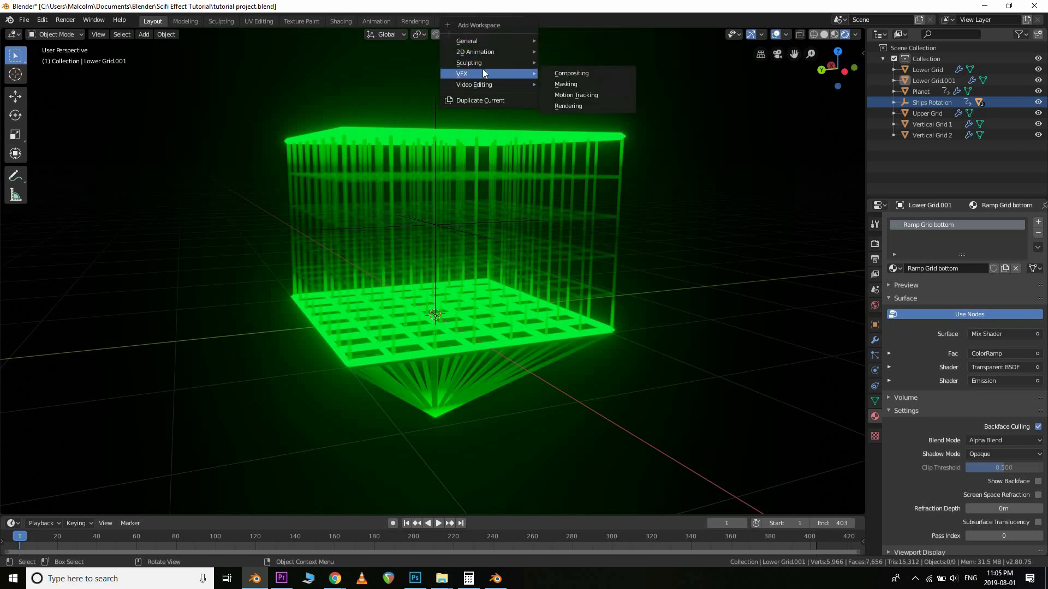
click(584, 94)
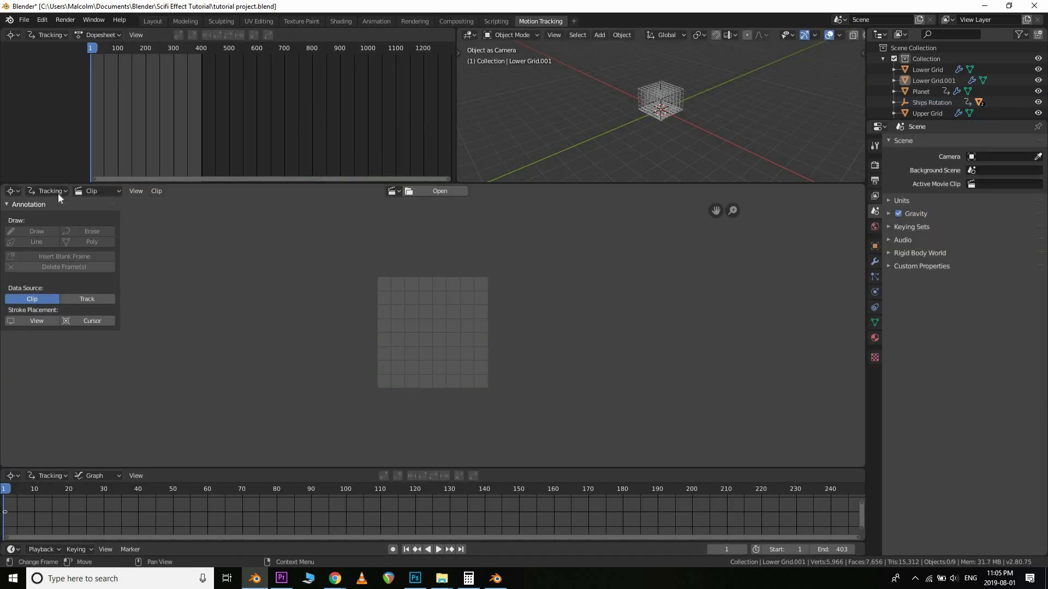
Load hologram effect track.mp4 as the movie clip and fit the footage in the clip view
click(448, 191)
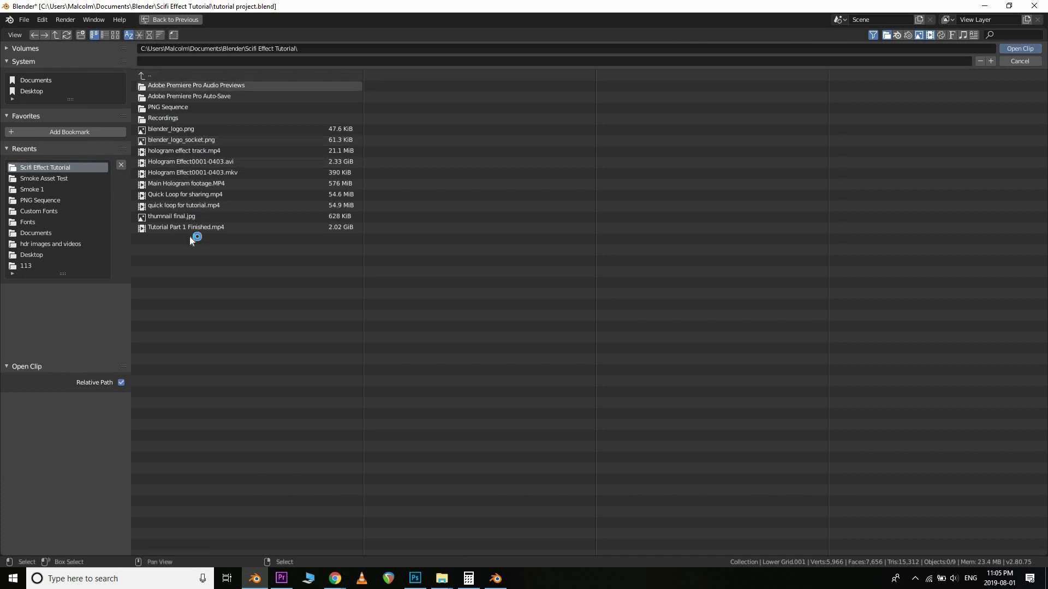
click(211, 152)
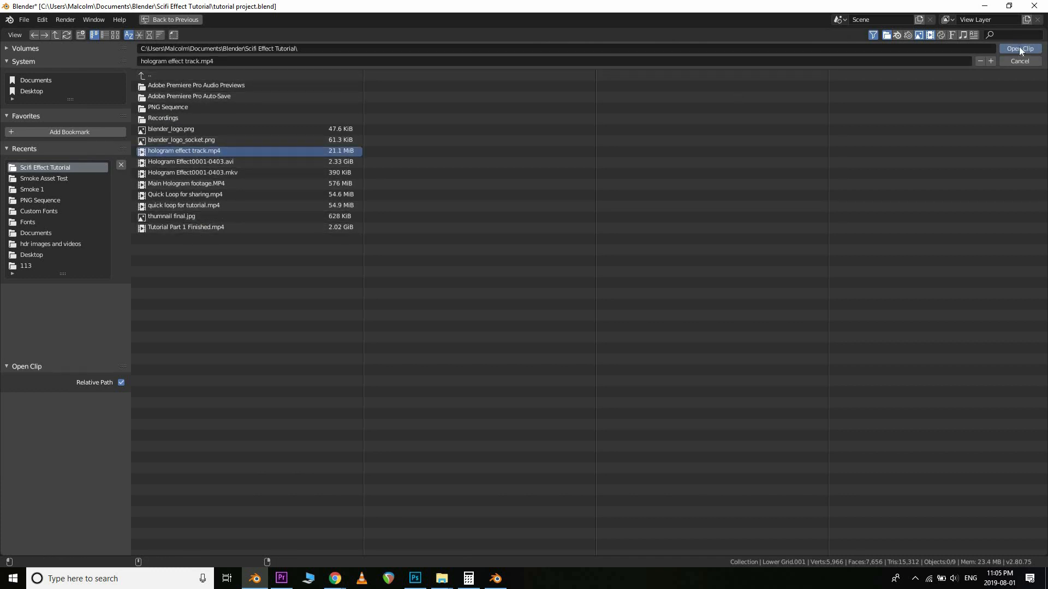
scroll(470, 344, down, 4)
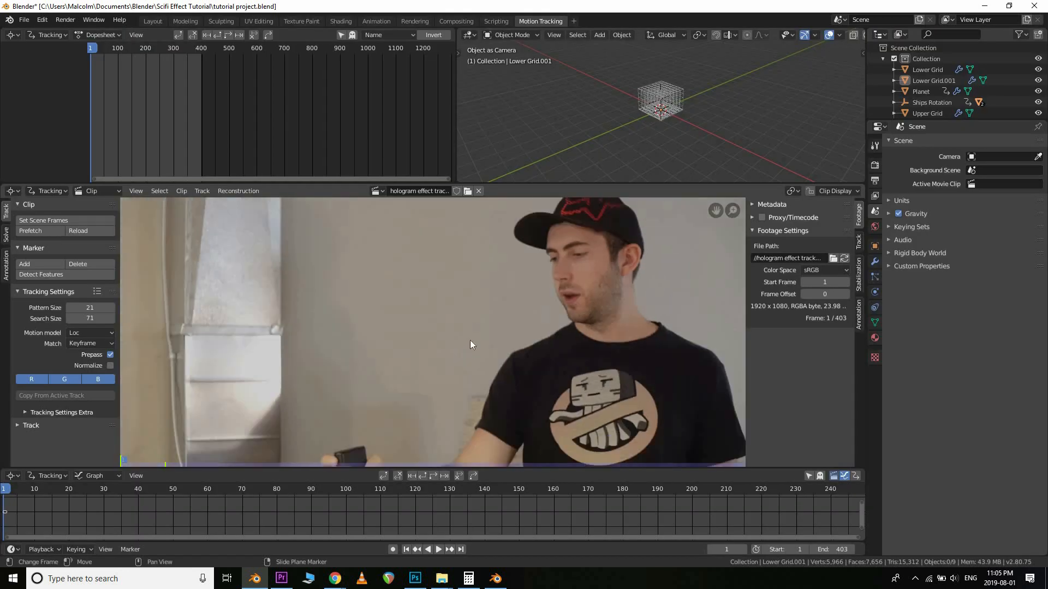
scroll(477, 367, down, 2)
middle_drag(477, 366, 477, 363)
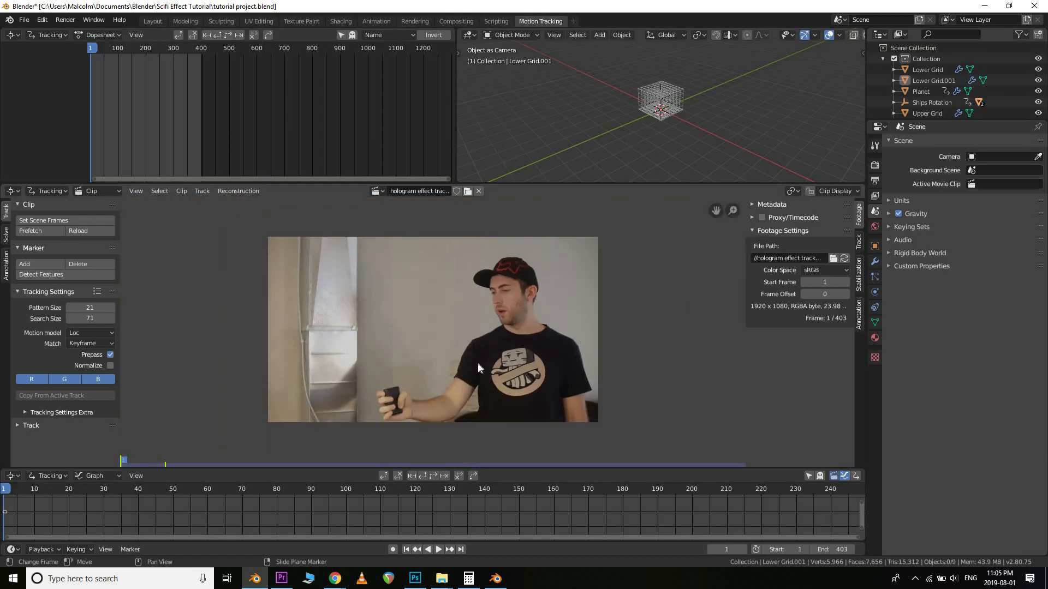
scroll(478, 363, up, 2)
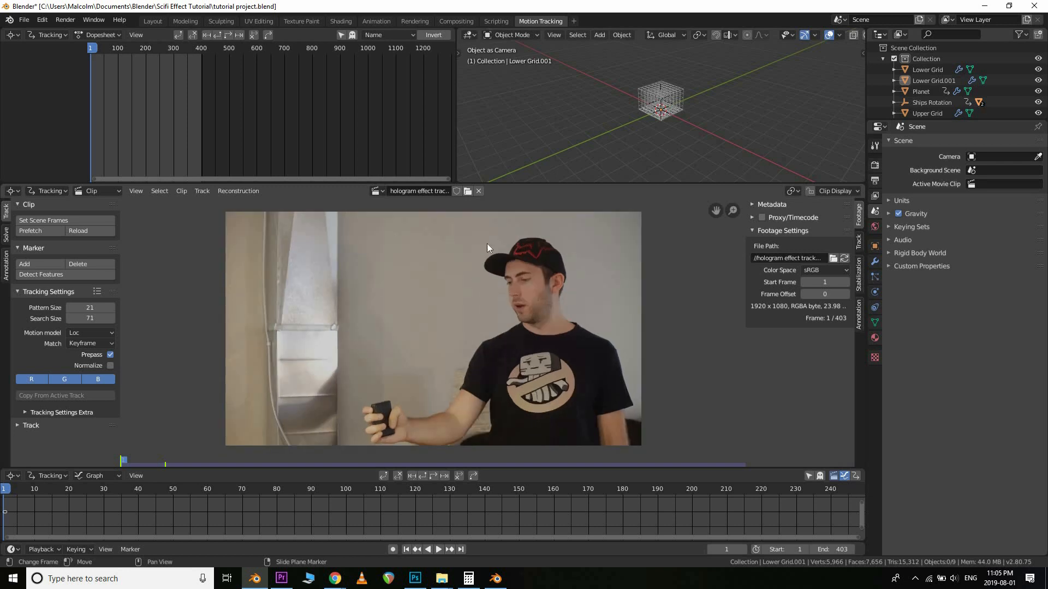
click(7, 239)
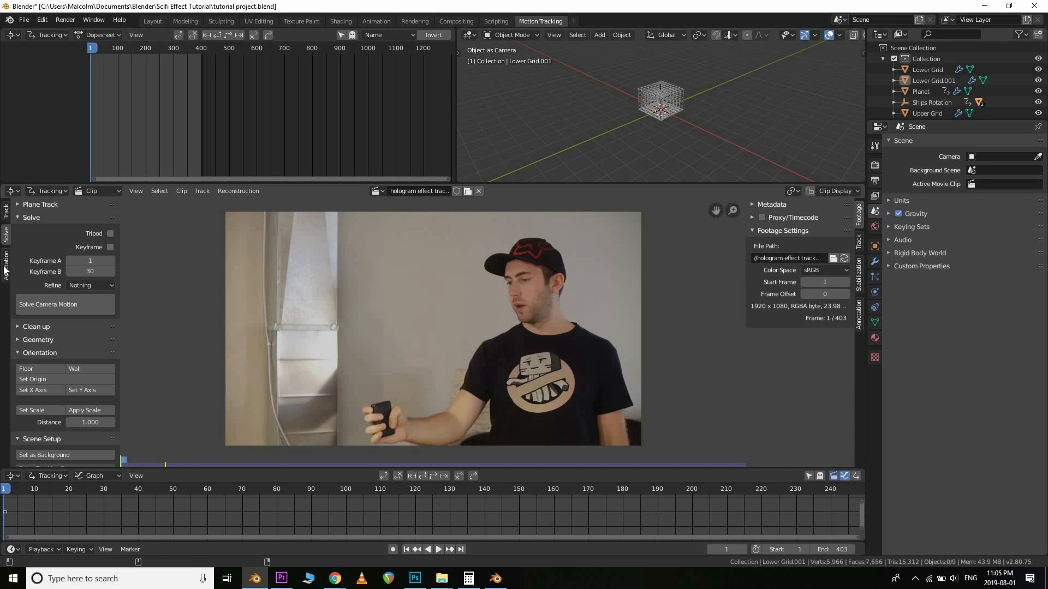
click(6, 266)
click(6, 213)
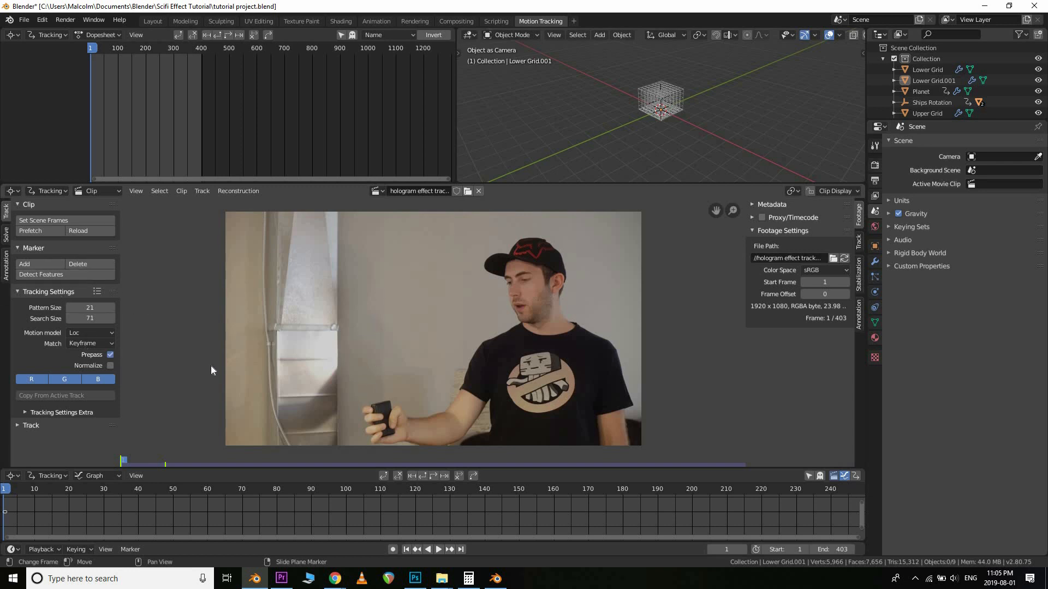
Inspect the black handheld object in the footage, scrub through the clip and return to frame 0
scroll(310, 375, up, 2)
scroll(313, 375, down, 1)
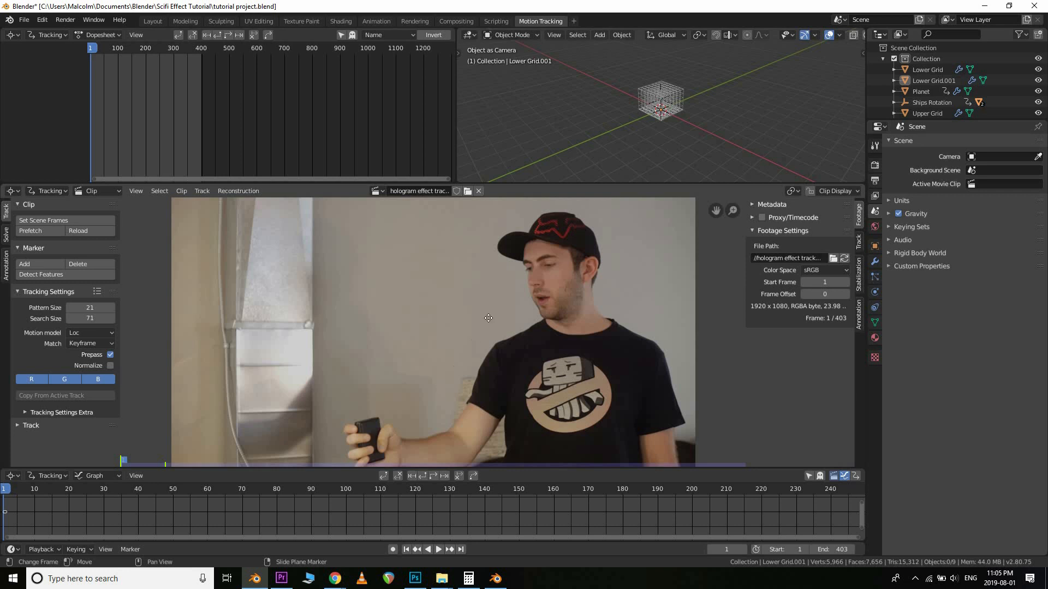
scroll(418, 389, up, 5)
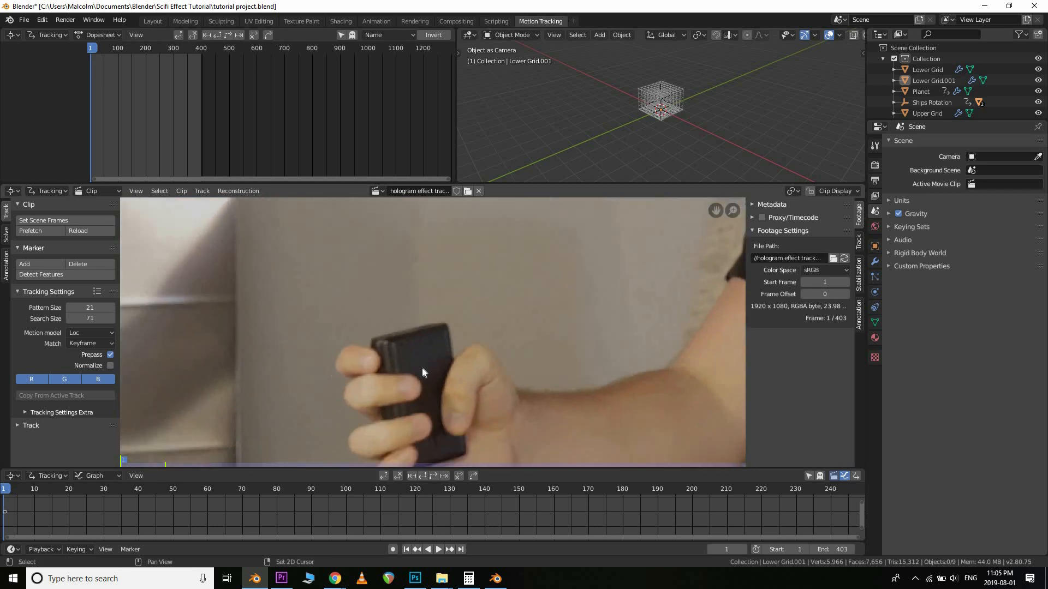
scroll(476, 310, down, 6)
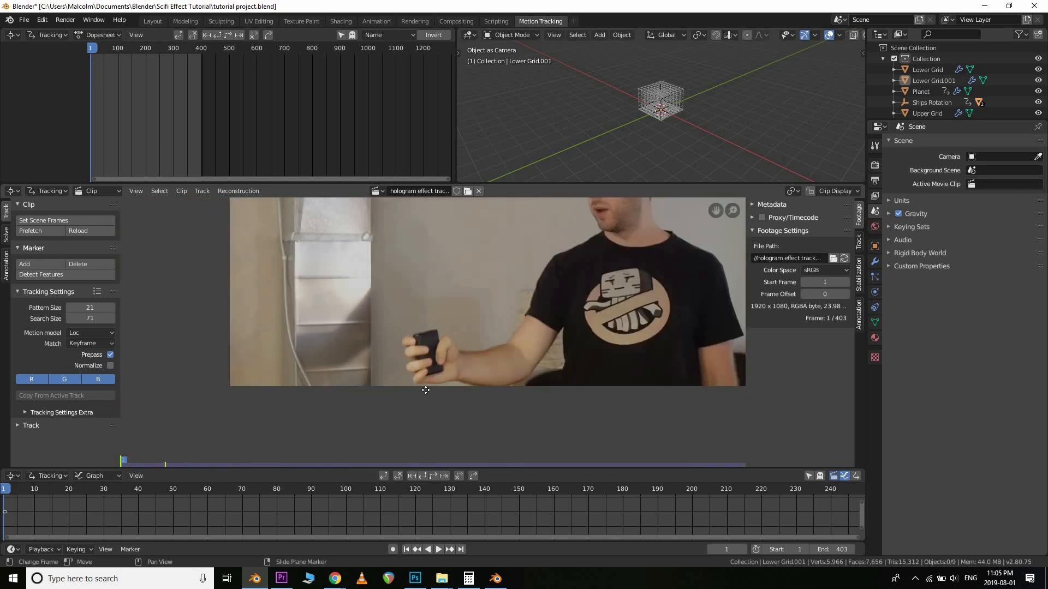
middle_drag(462, 323, 420, 389)
drag(127, 463, 320, 457)
drag(128, 467, 120, 464)
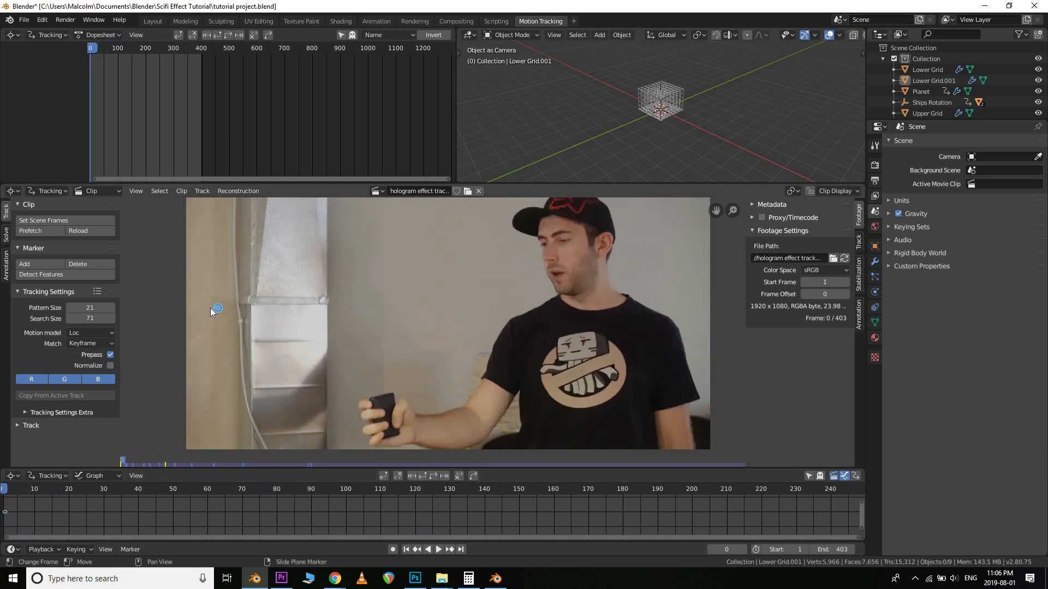
Prefetch the clip's frames and set the tracking match to Previous frame, staying at frame 0
click(31, 231)
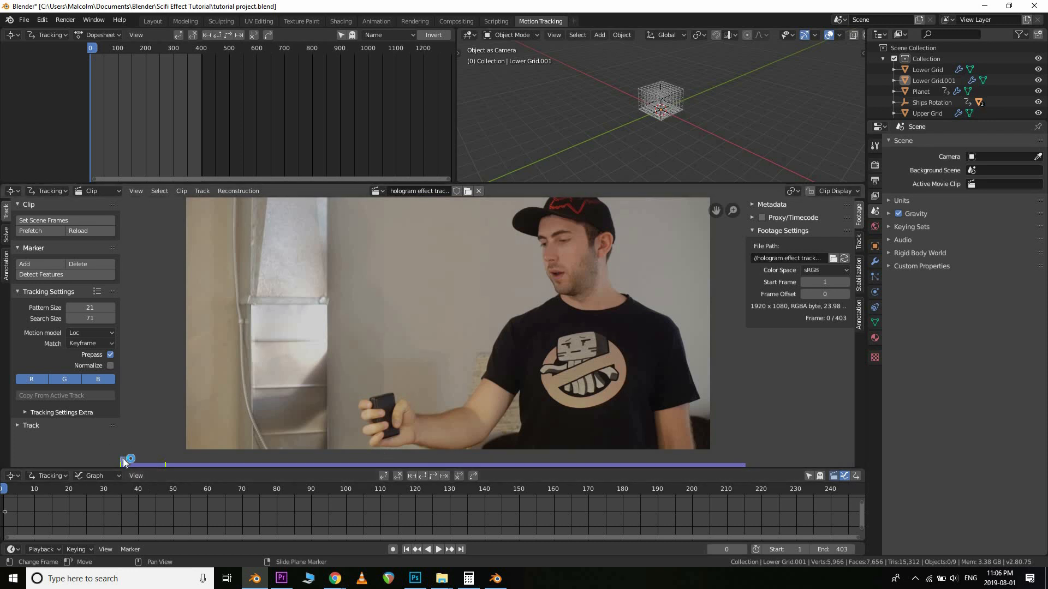
mouse_move(131, 463)
mouse_down()
mouse_move(148, 464)
mouse_move(117, 465)
mouse_up()
click(88, 343)
click(86, 372)
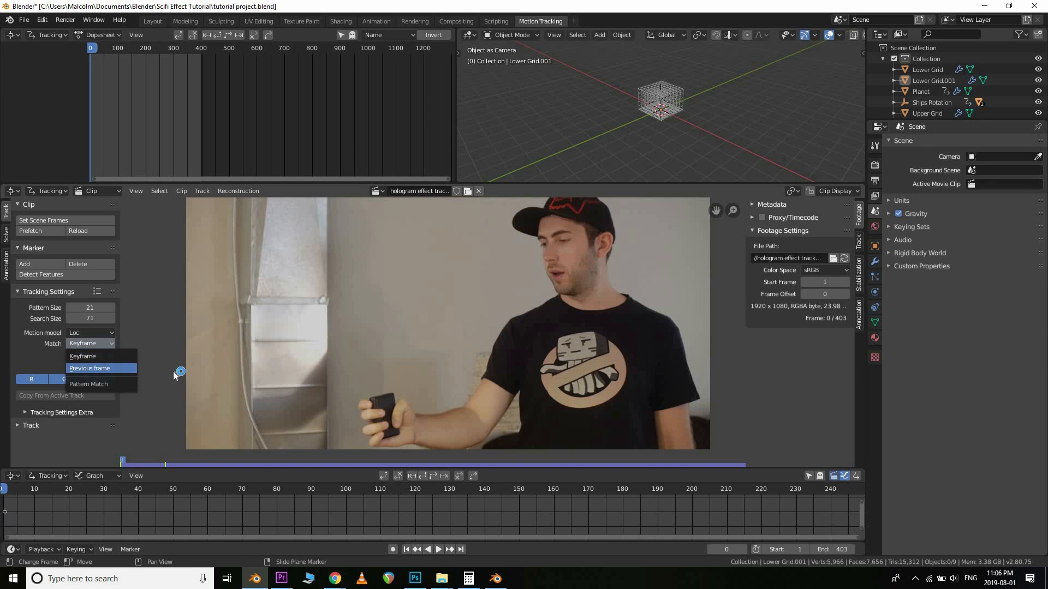
Place a tracking marker on the upper corner of the black handheld object, on the thumb side
middle_drag(427, 428, 450, 341)
scroll(447, 385, up, 6)
scroll(447, 345, up, 1)
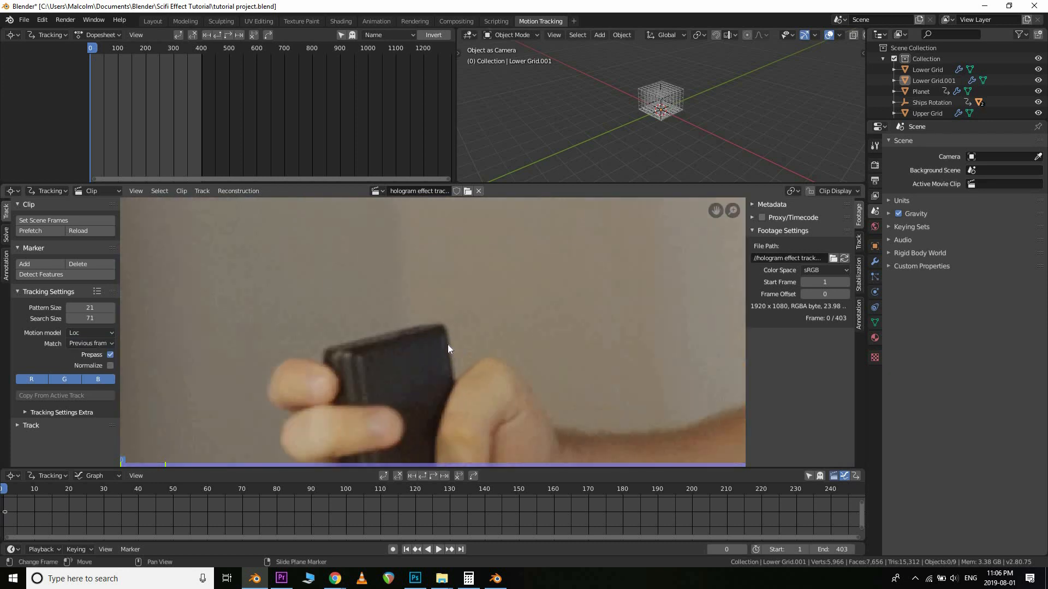
scroll(447, 345, up, 2)
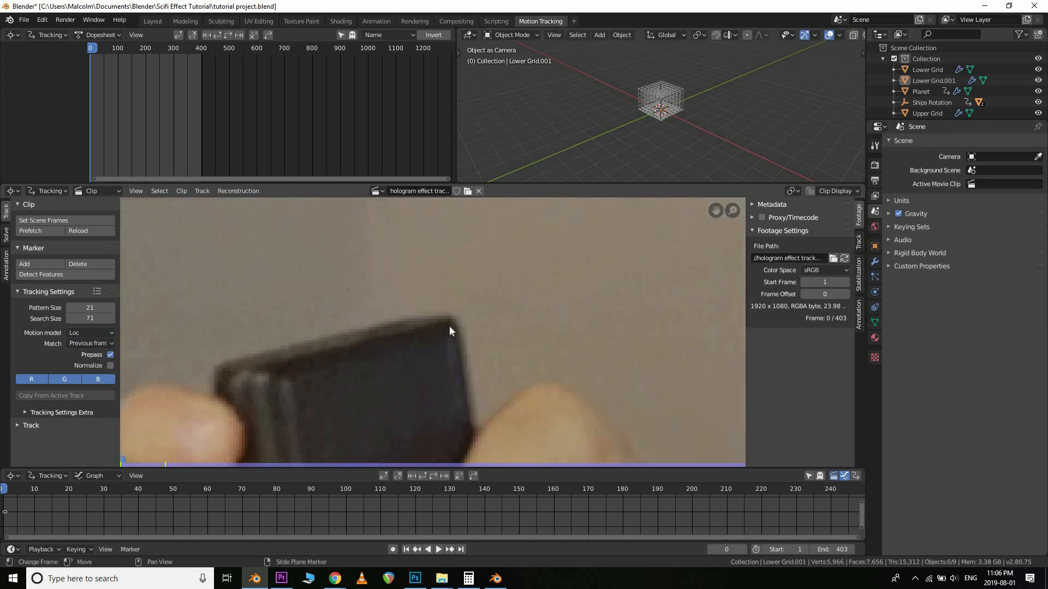
ctrl+click(446, 322)
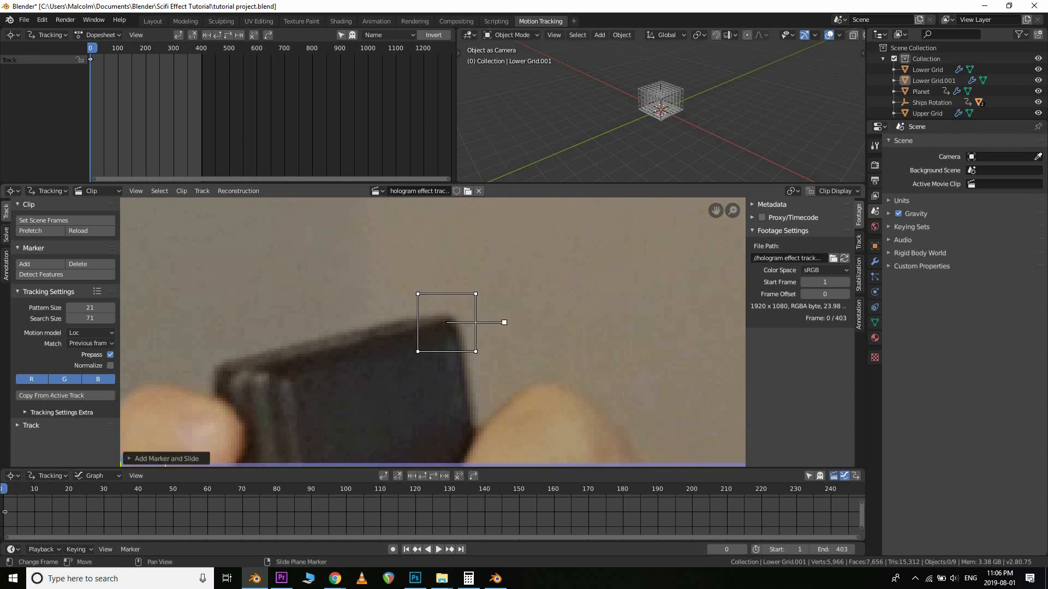
Enlarge the tracking marker to about twice its size and nudge it slightly to center it on the object's corner
key(s)
click(606, 385)
scroll(519, 333, down, 4)
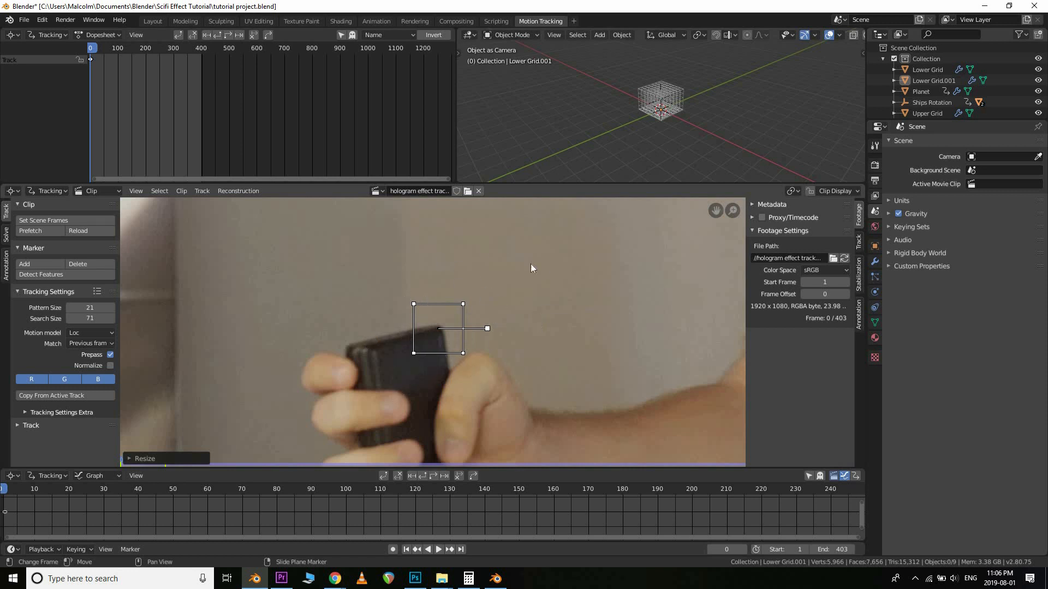
scroll(488, 347, up, 5)
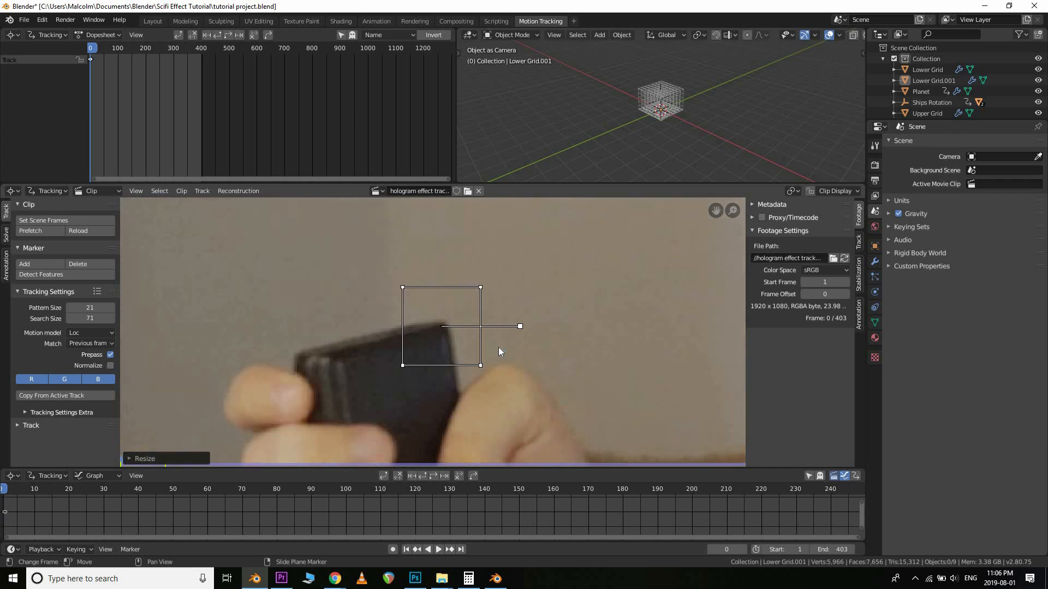
scroll(517, 327, down, 1)
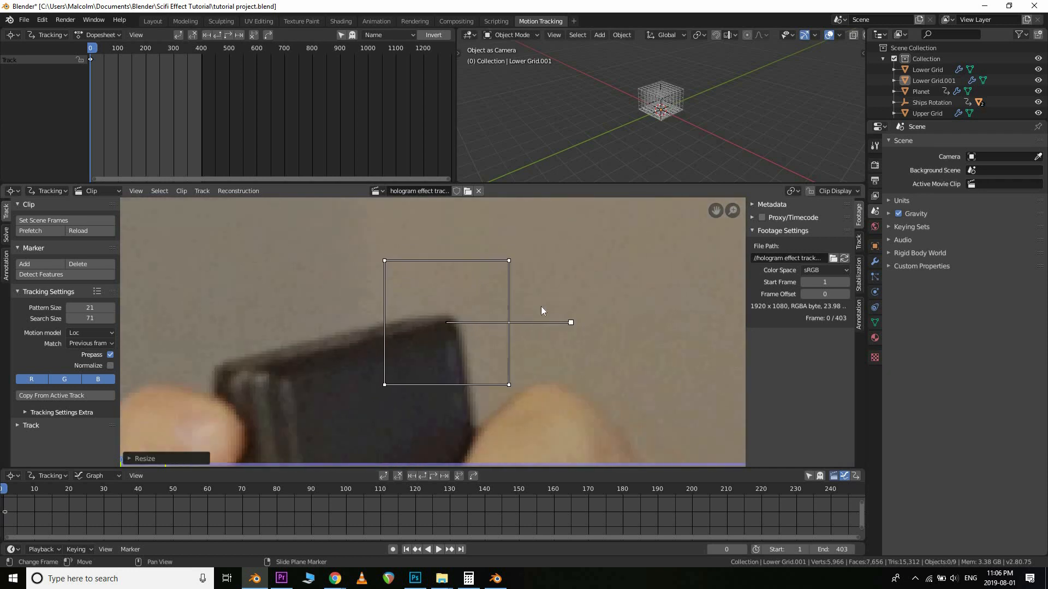
scroll(541, 307, up, 1)
drag(536, 309, 538, 304)
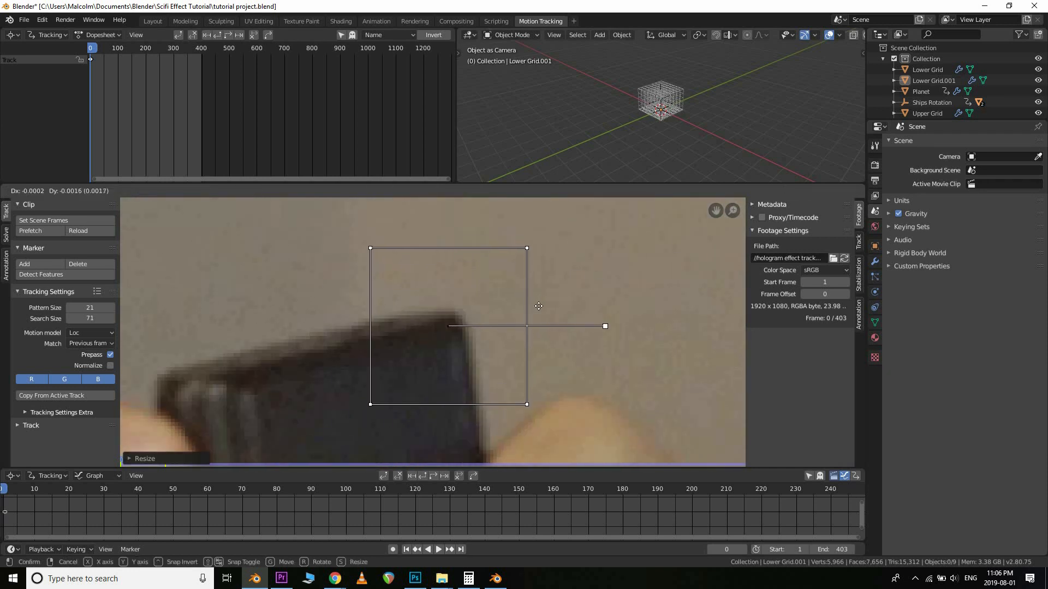
scroll(547, 300, down, 6)
scroll(528, 327, up, 2)
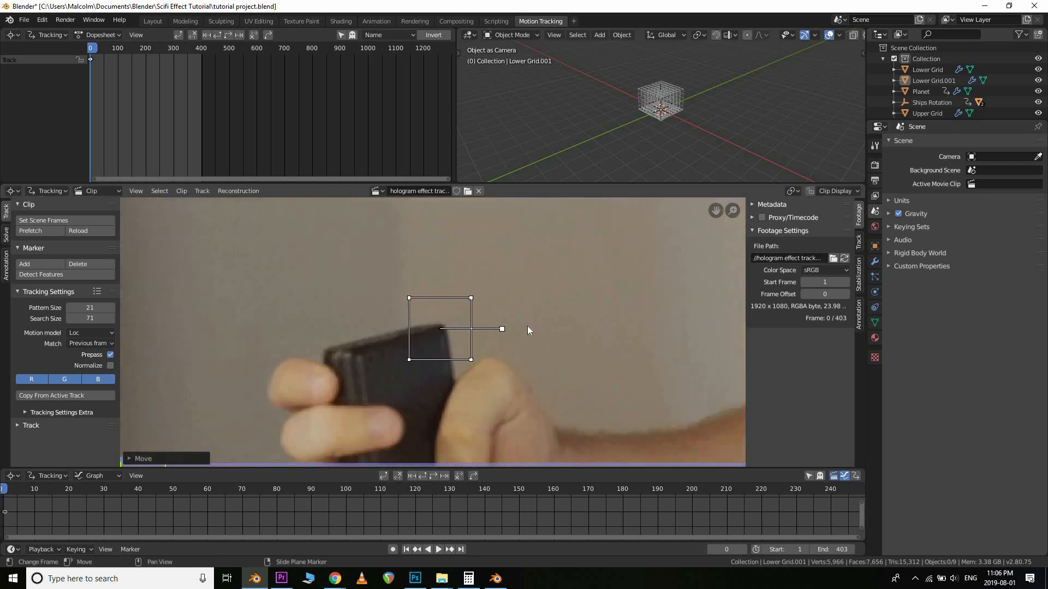
scroll(535, 331, down, 1)
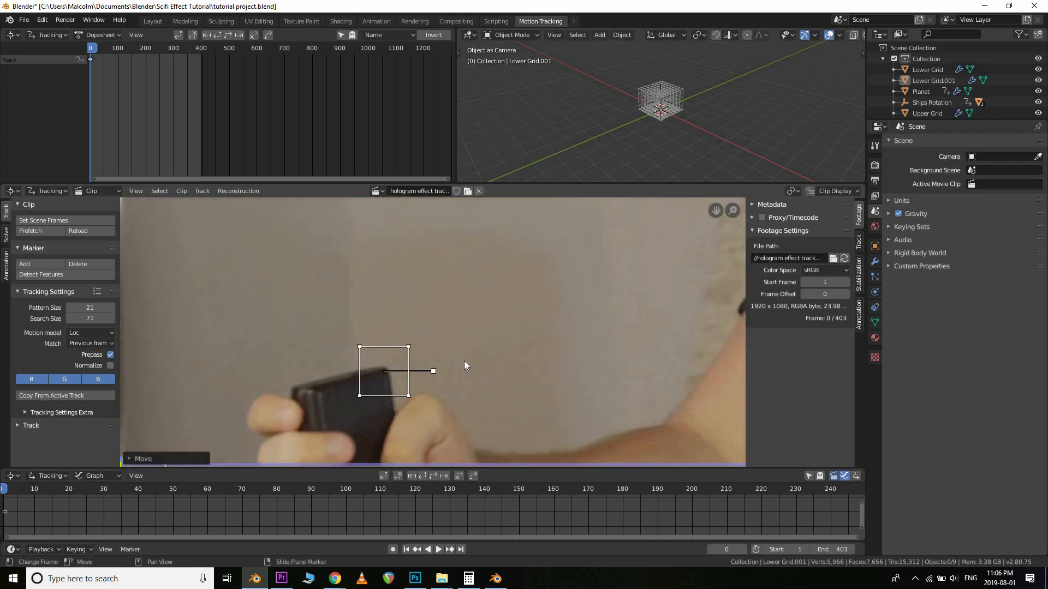
scroll(465, 361, down, 4)
middle_drag(506, 355, 496, 388)
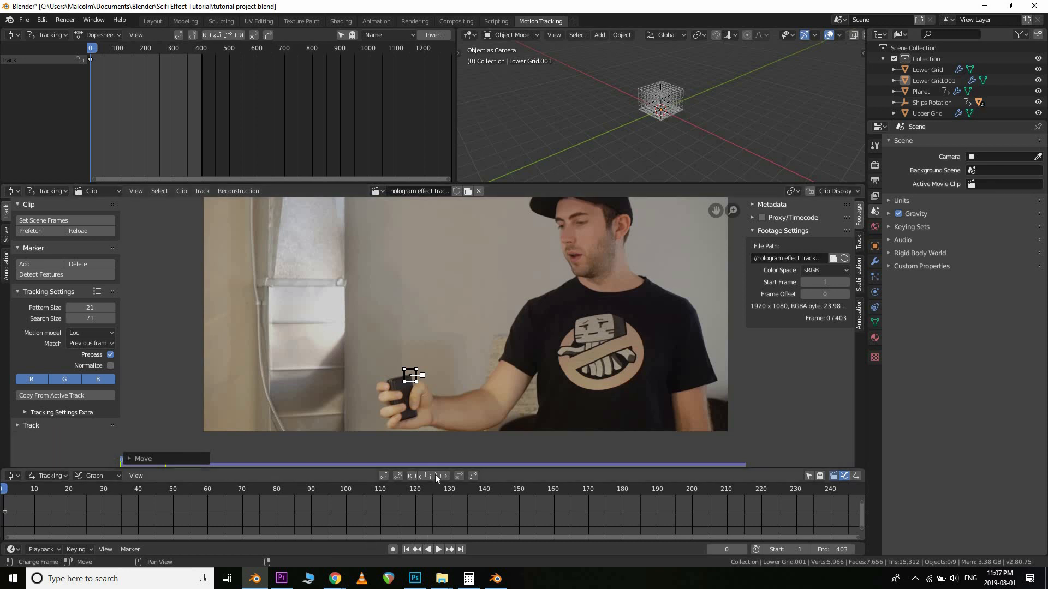
Track the marker forward through the whole clip to frame 403 and inspect its position on the object's corner
key(ctrl+t)
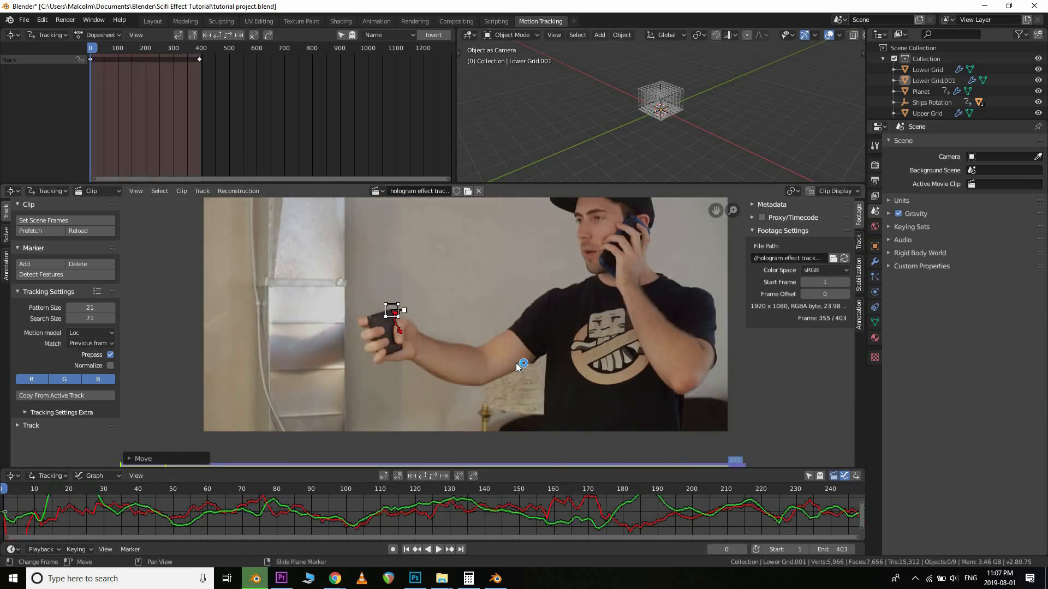
scroll(431, 376, down, 1)
scroll(434, 333, up, 9)
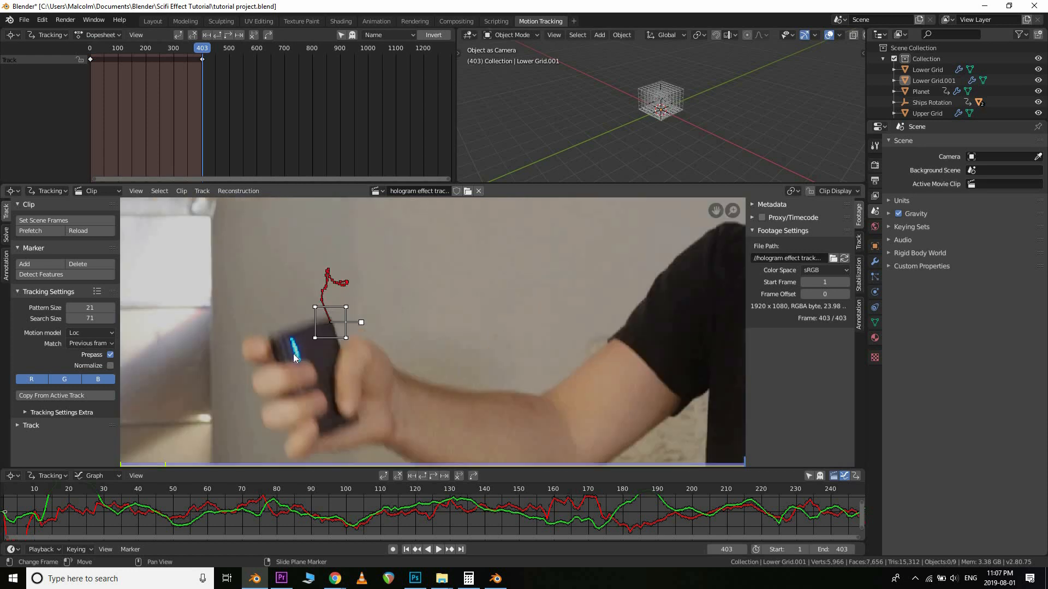
middle_drag(554, 350, 732, 341)
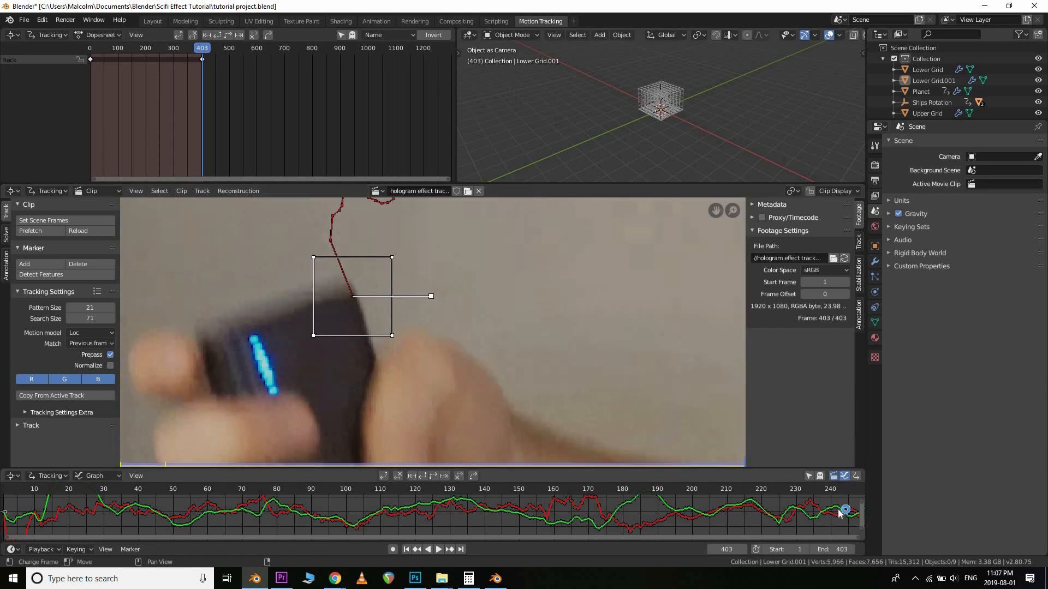
click(838, 510)
key(g)
click(763, 523)
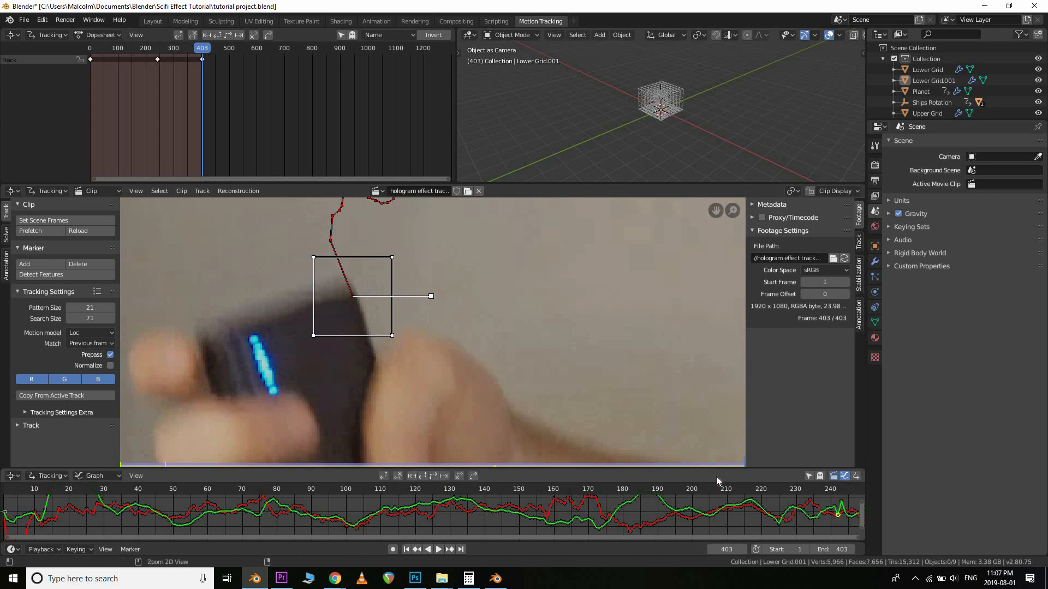
key(ctrl+z)
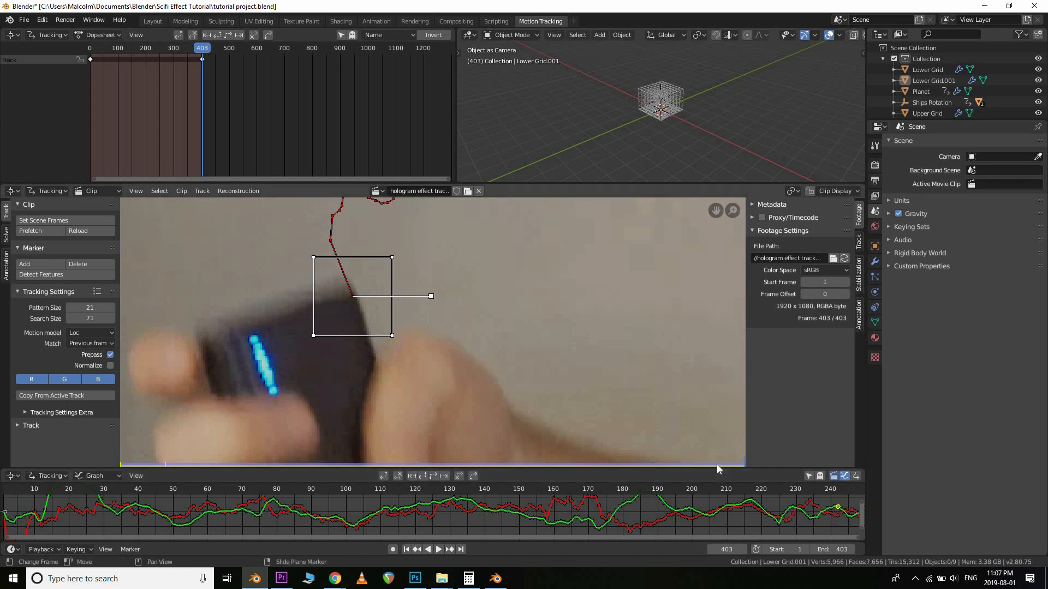
Scrub the tracked clip back to frame 77 and lock the clip view to the selected tracking marker
drag(716, 464, 320, 443)
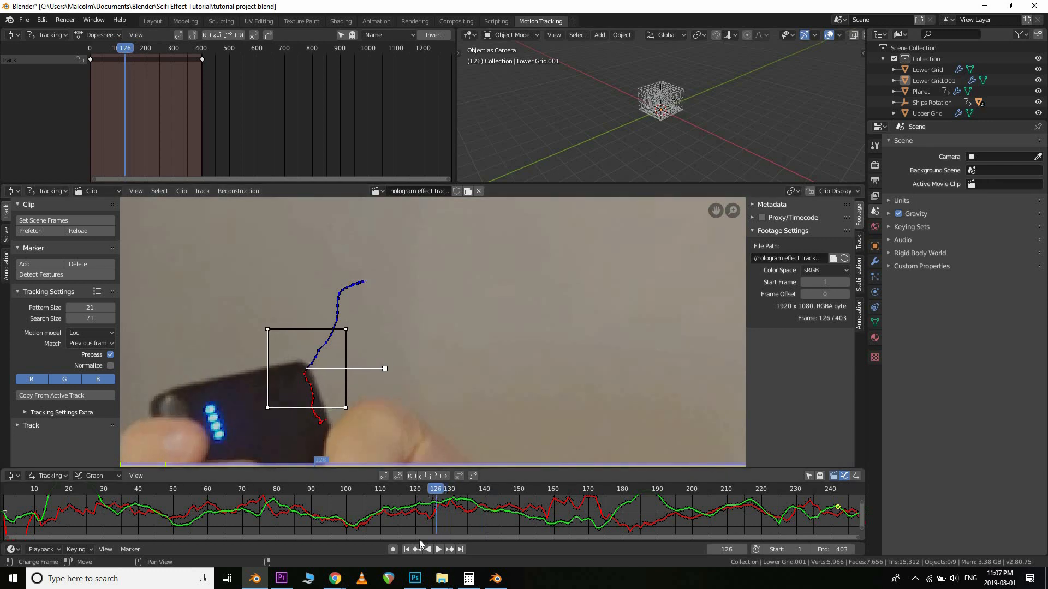
scroll(717, 529, down, 6)
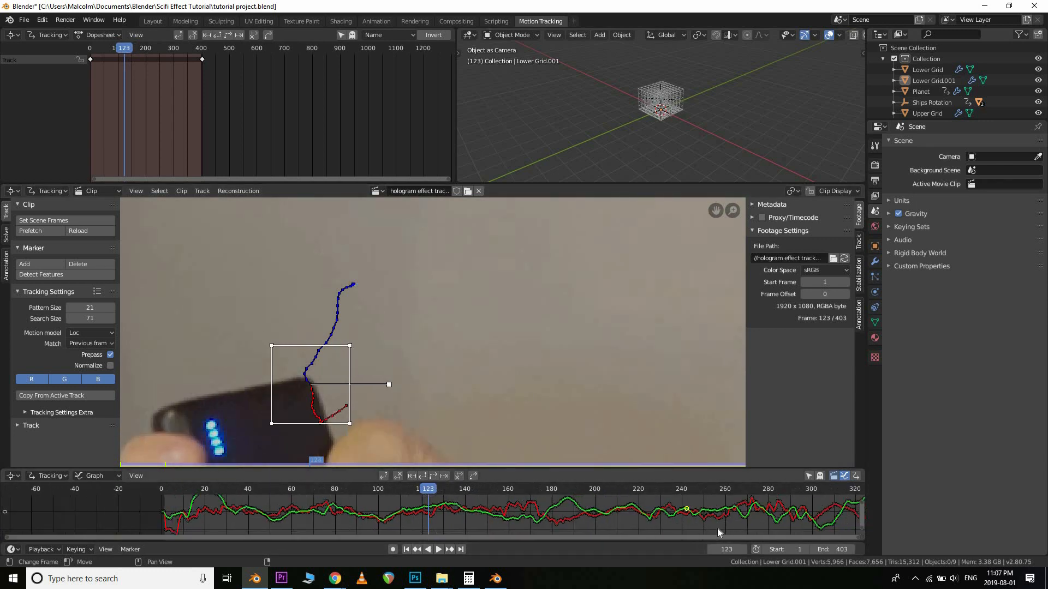
scroll(751, 526, up, 1)
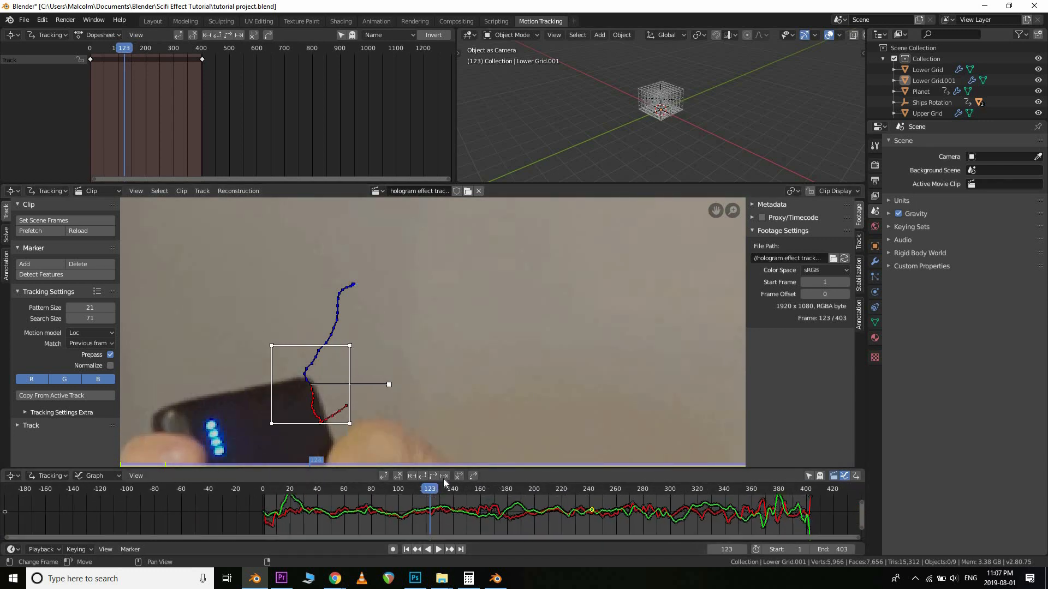
mouse_move(383, 488)
mouse_down()
mouse_move(323, 486)
mouse_move(367, 488)
mouse_up()
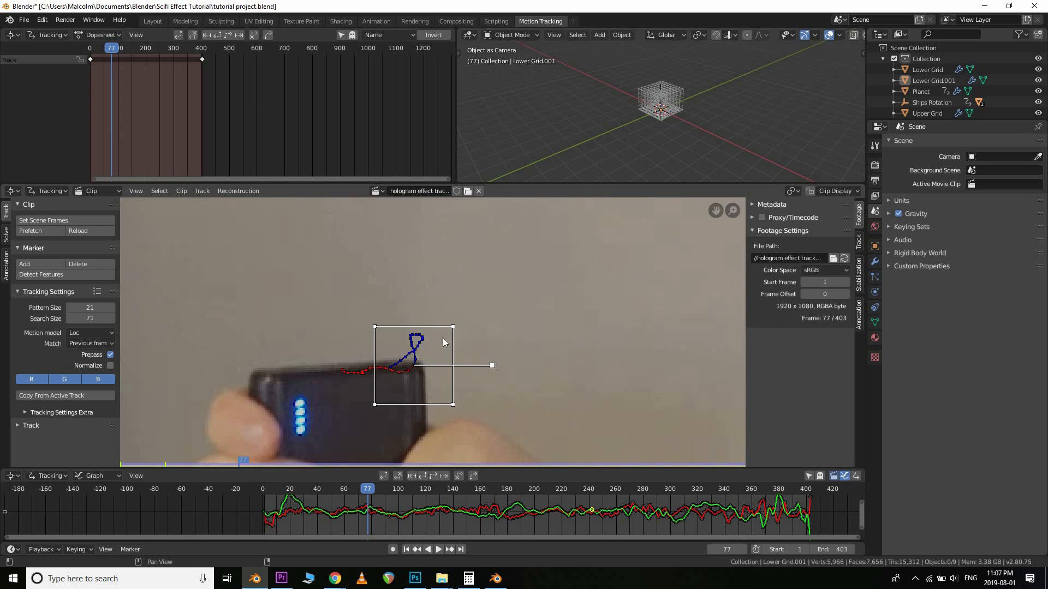
click(859, 244)
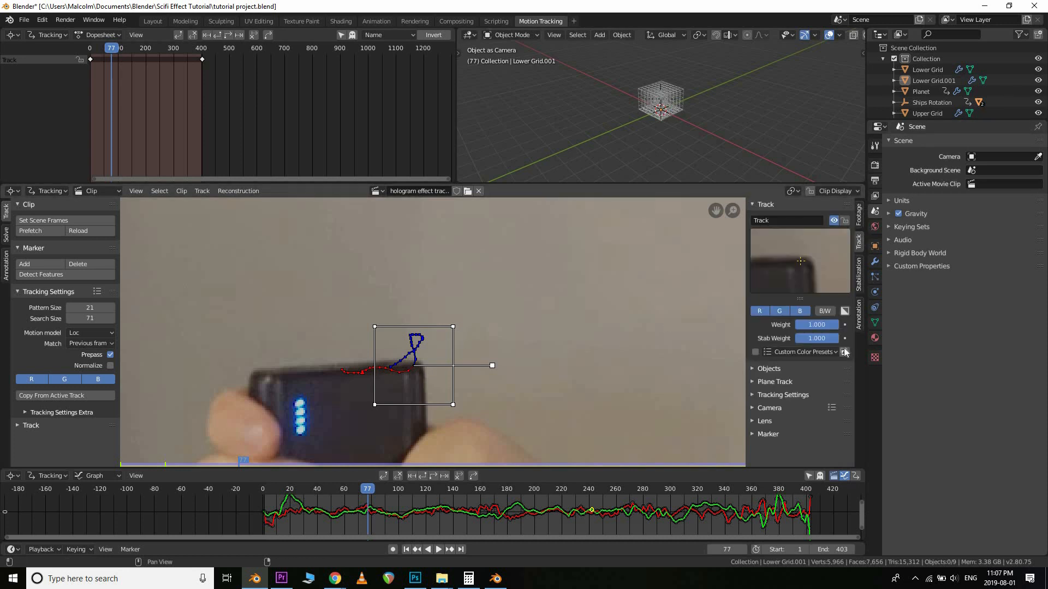
click(811, 191)
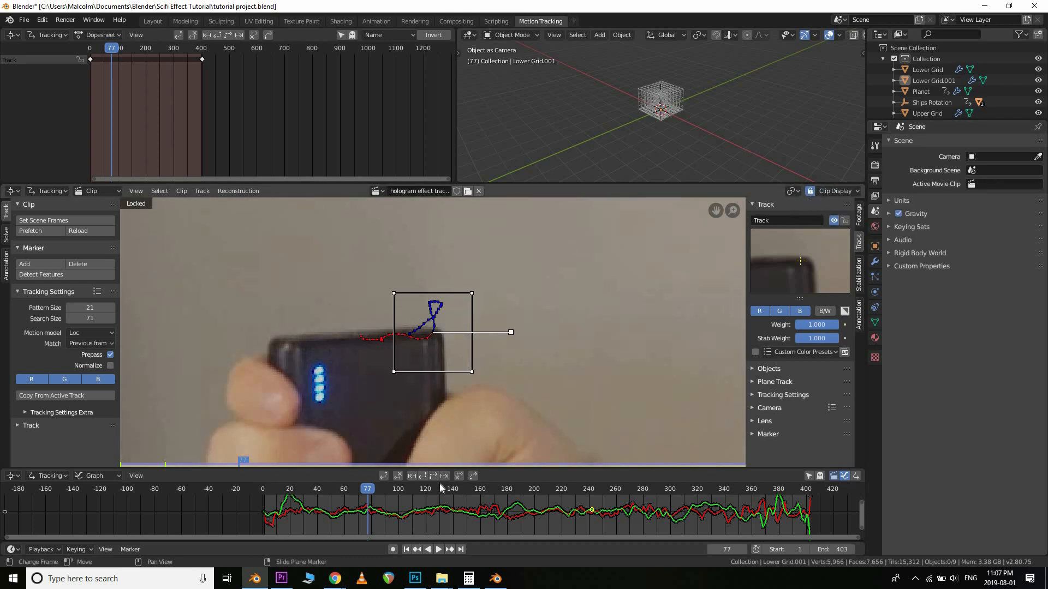
Play the clip from the first frame to check the marker against the object's corner, and return to frame 1
click(407, 551)
click(439, 549)
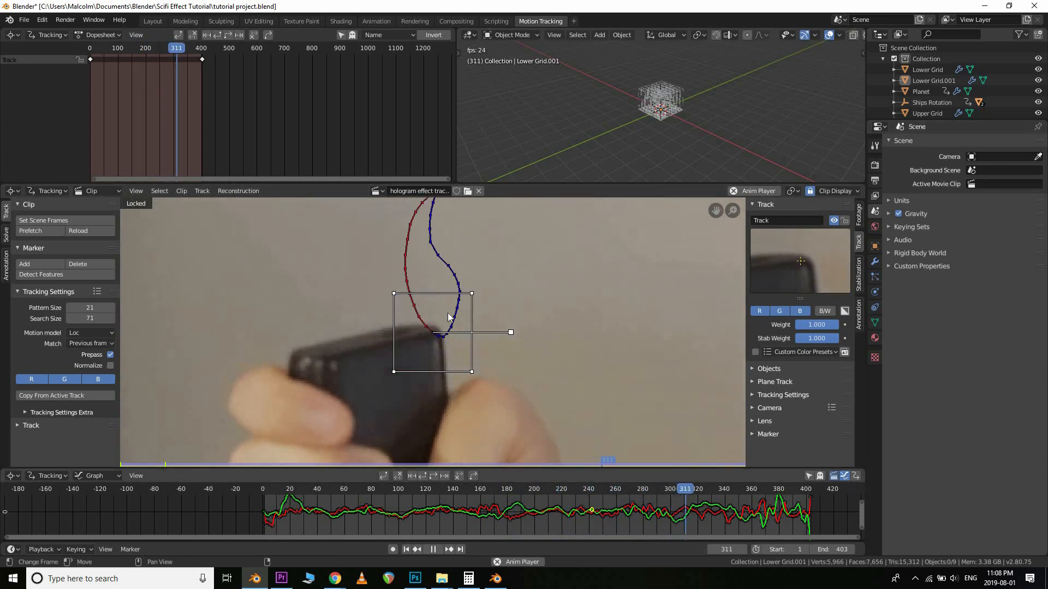
click(435, 549)
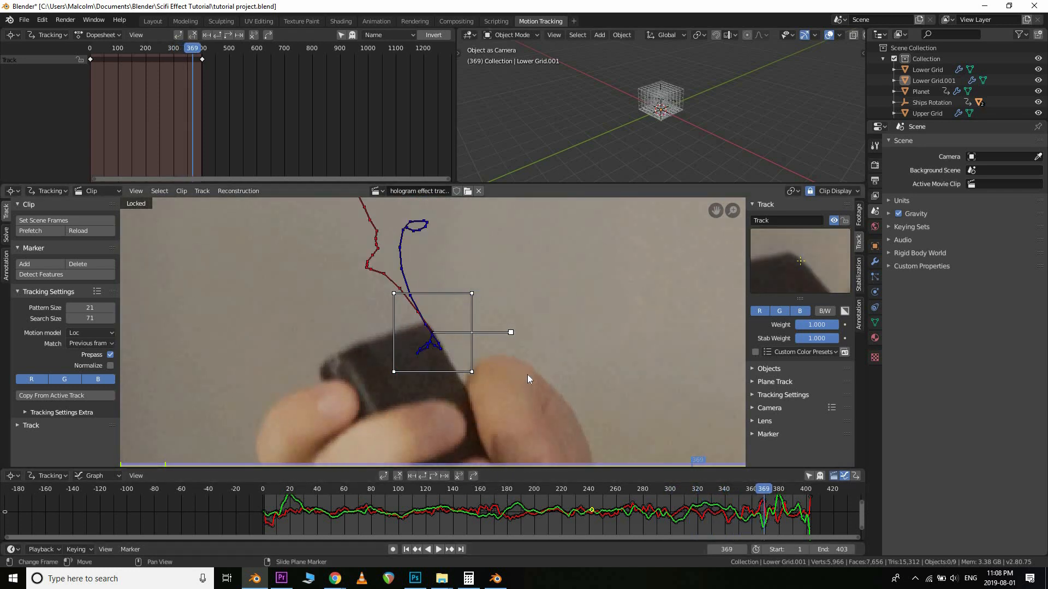
mouse_move(529, 382)
mouse_down()
mouse_move(521, 375)
mouse_move(573, 362)
mouse_up()
key(shift+Left)
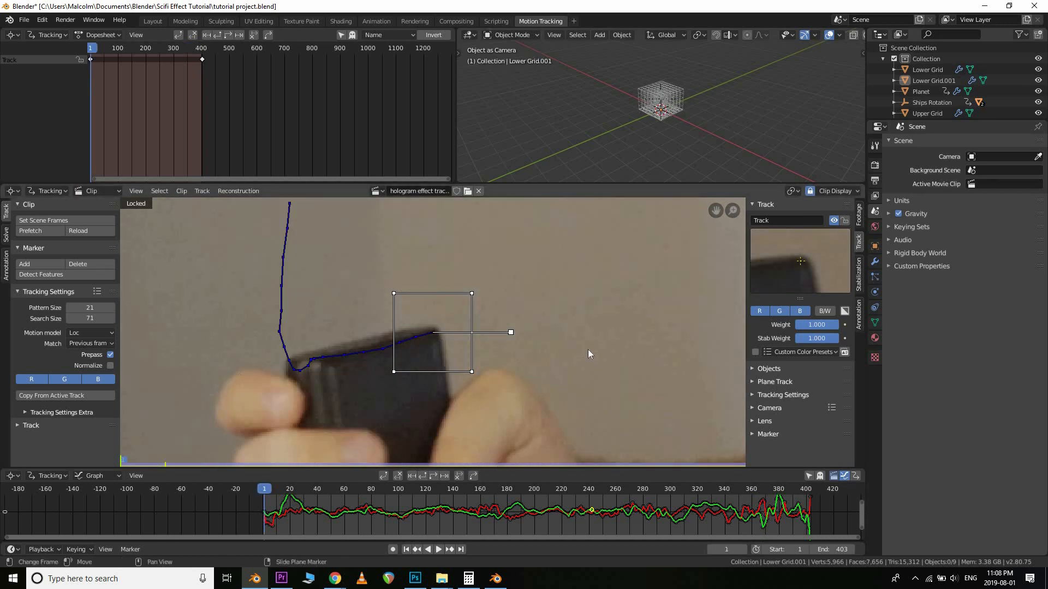
key(space)
key(Escape)
Expand the solve Geometry options in the clip editor and go back to the Layout workspace, displaying the hologram in solid shading
click(6, 234)
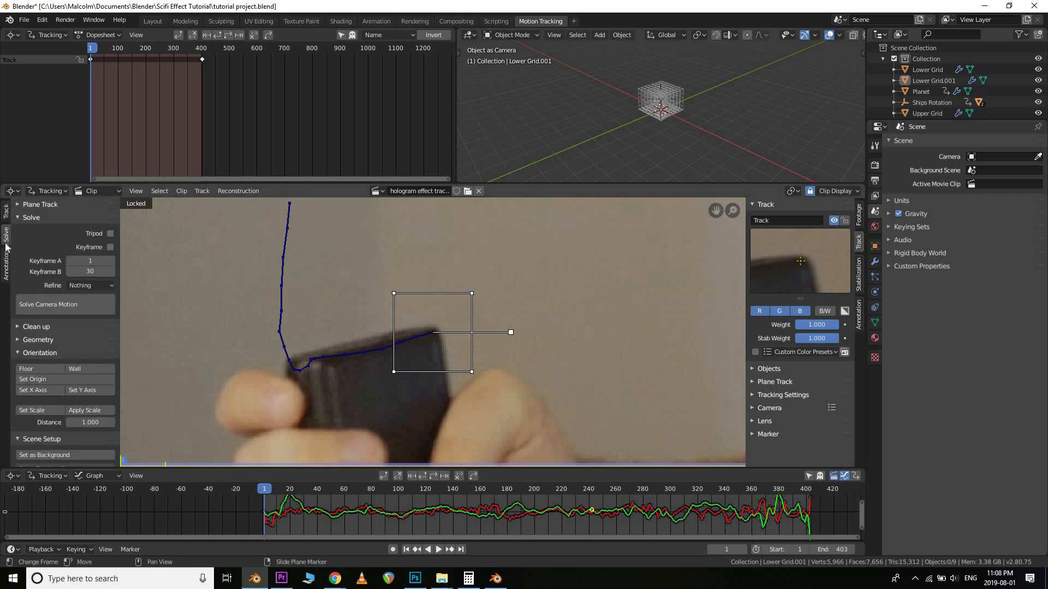
click(42, 342)
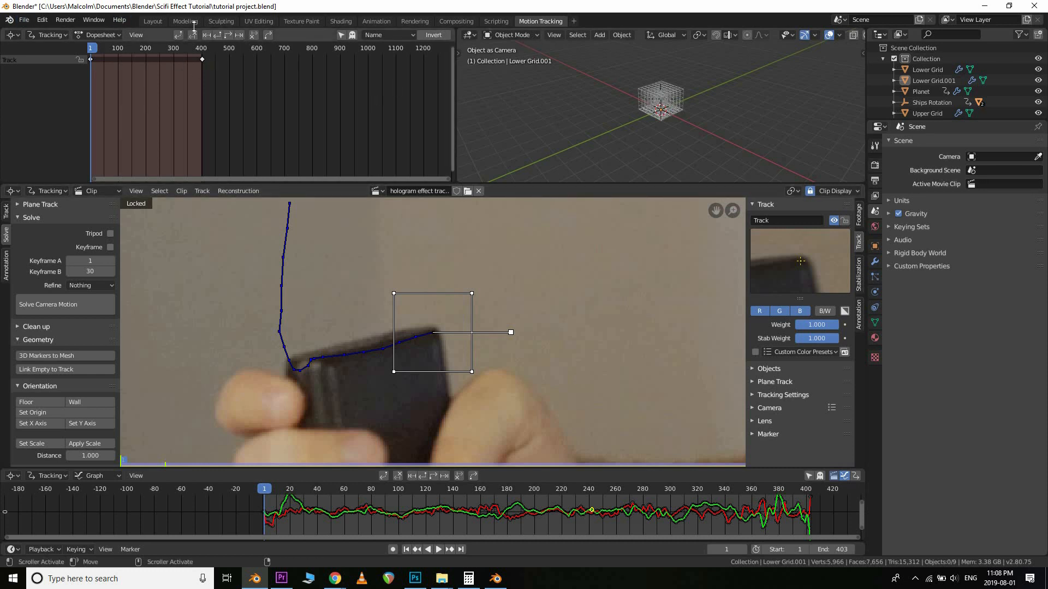
click(152, 21)
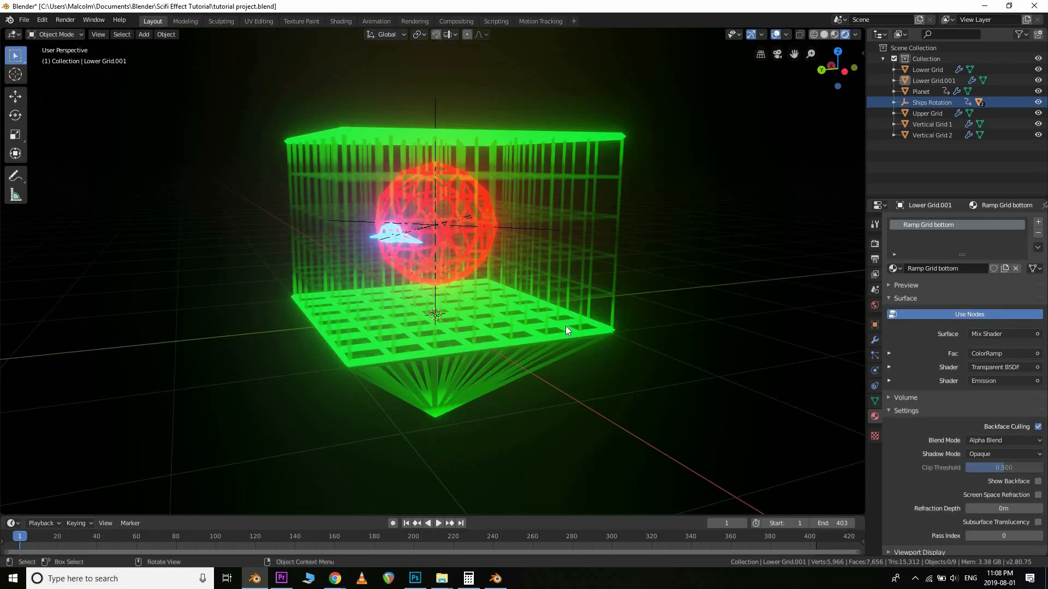
key(z)
click(598, 332)
scroll(419, 362, down, 3)
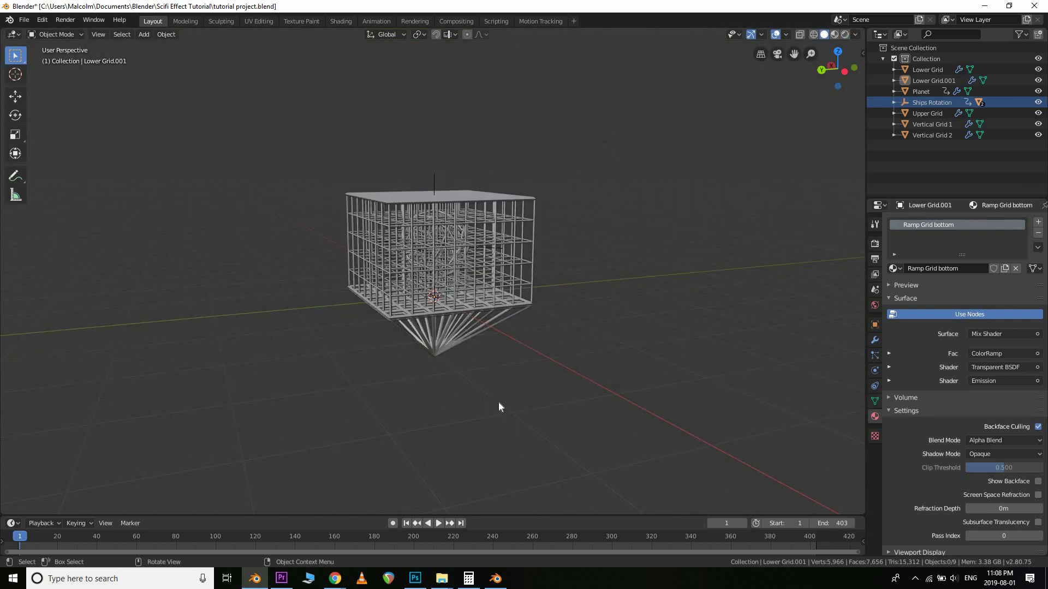
middle_drag(499, 407, 573, 319)
Add a camera at the origin and move it about -6.67 m along the X axis, away from the hologram
key(shift+a)
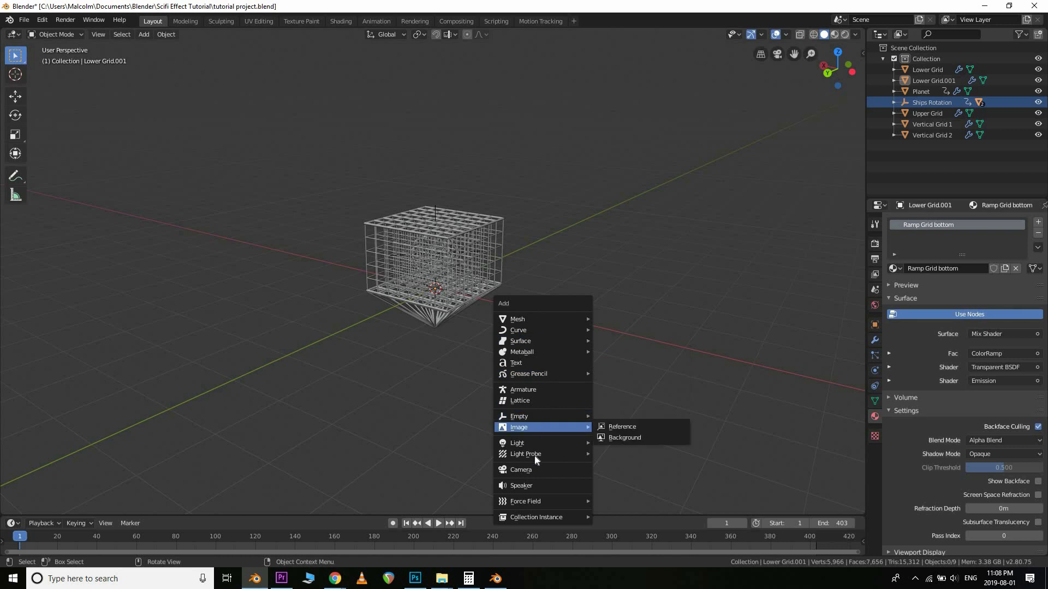
click(533, 469)
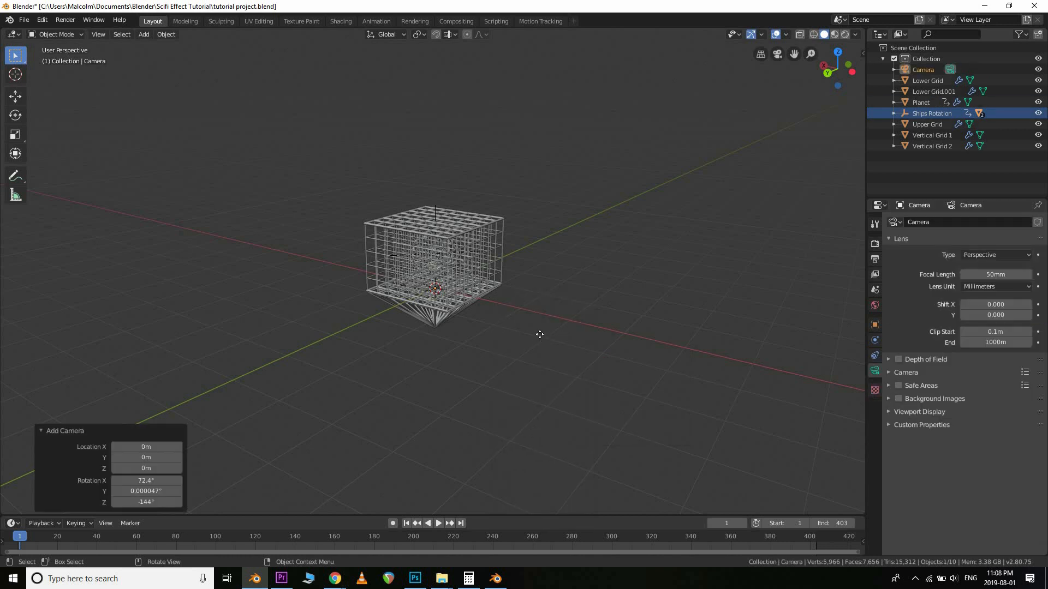
key(g)
key(y)
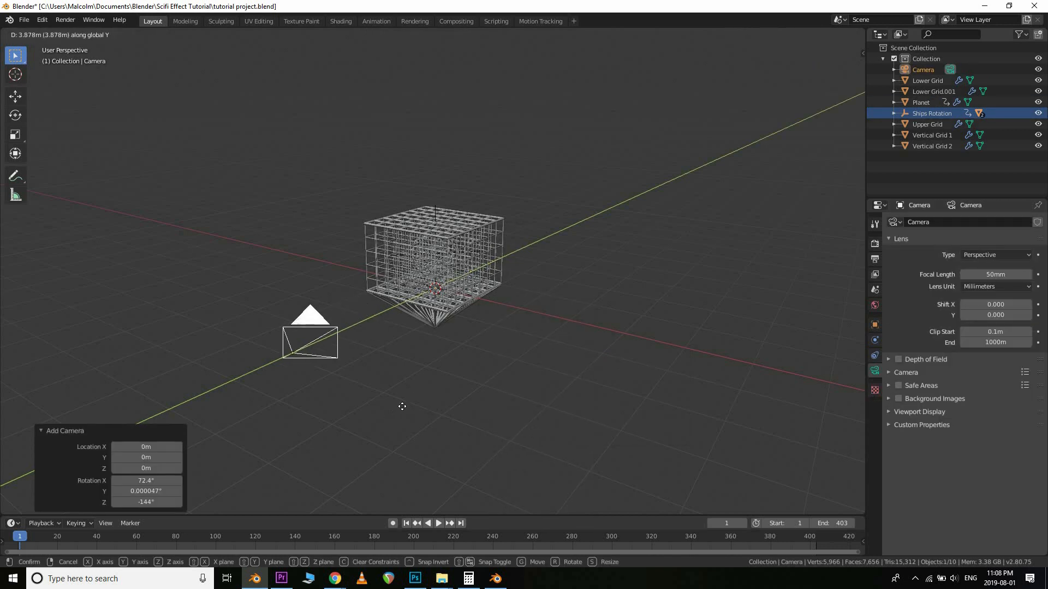
key(x)
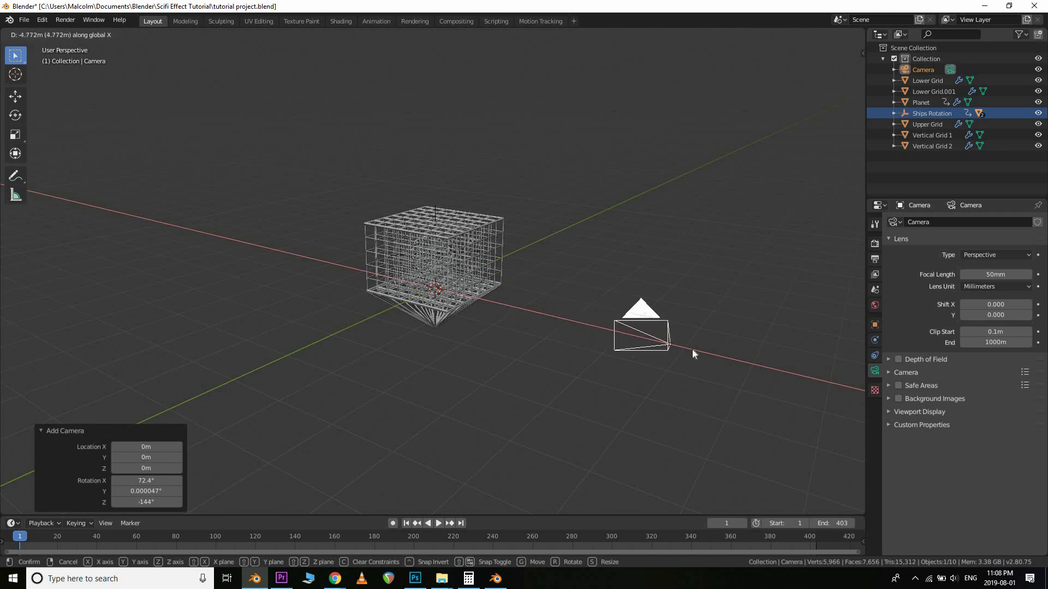
click(706, 356)
scroll(606, 391, down, 3)
scroll(621, 407, up, 3)
middle_drag(598, 394, 658, 433)
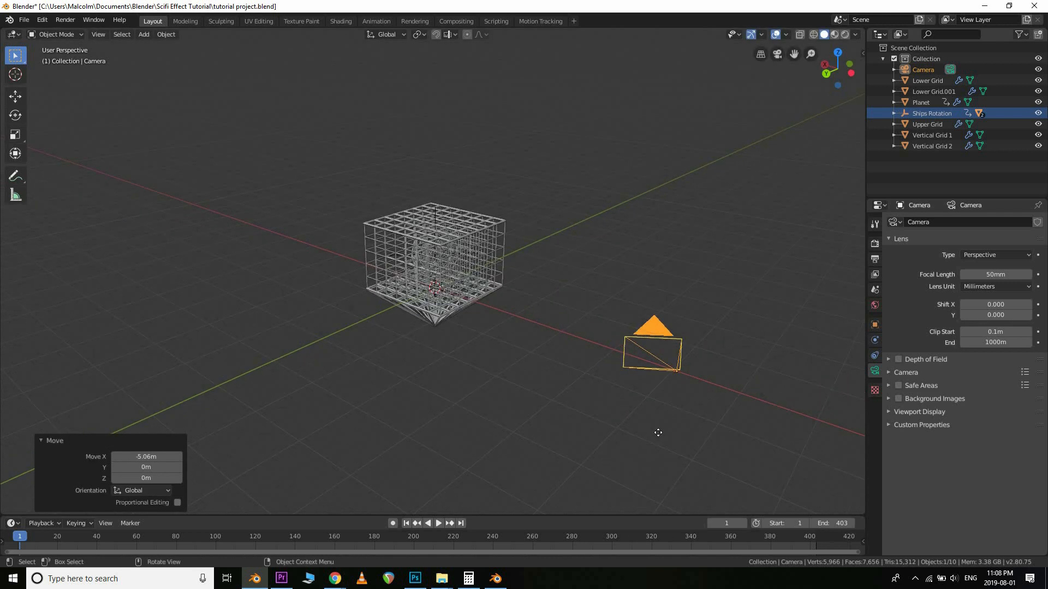
key(g)
key(x)
click(650, 383)
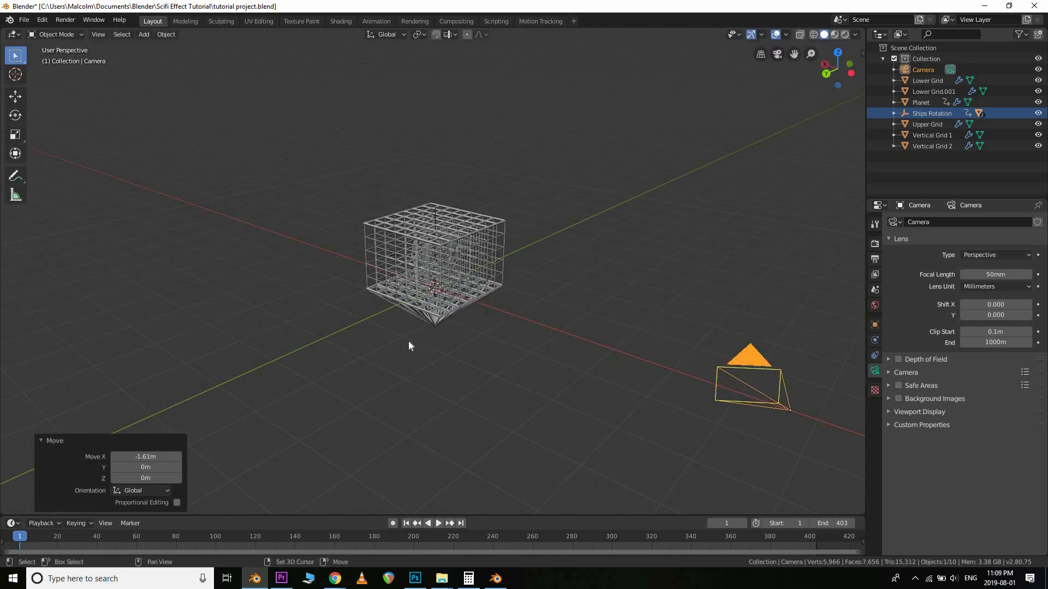
Set the camera's rotation to 90° on X and 0° on Y
shift+middle_drag(408, 341, 219, 312)
key(n)
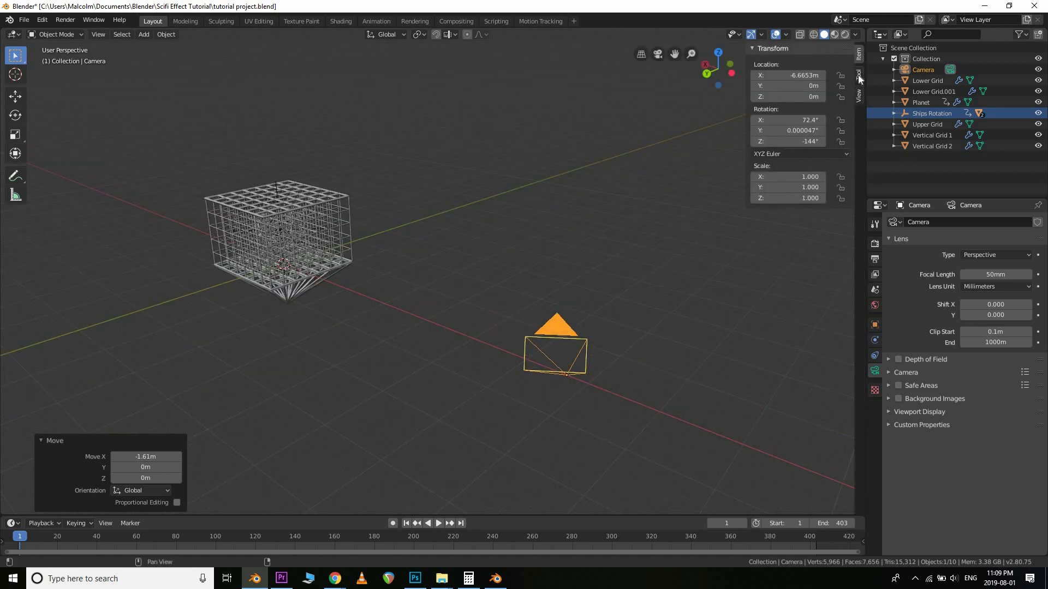
click(858, 76)
click(858, 93)
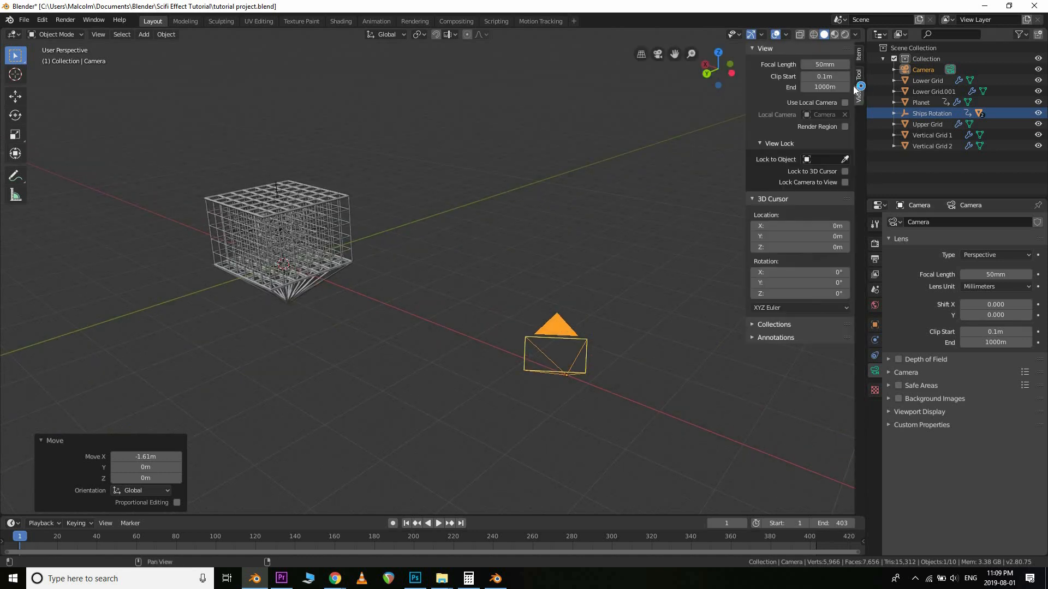
click(858, 55)
click(808, 117)
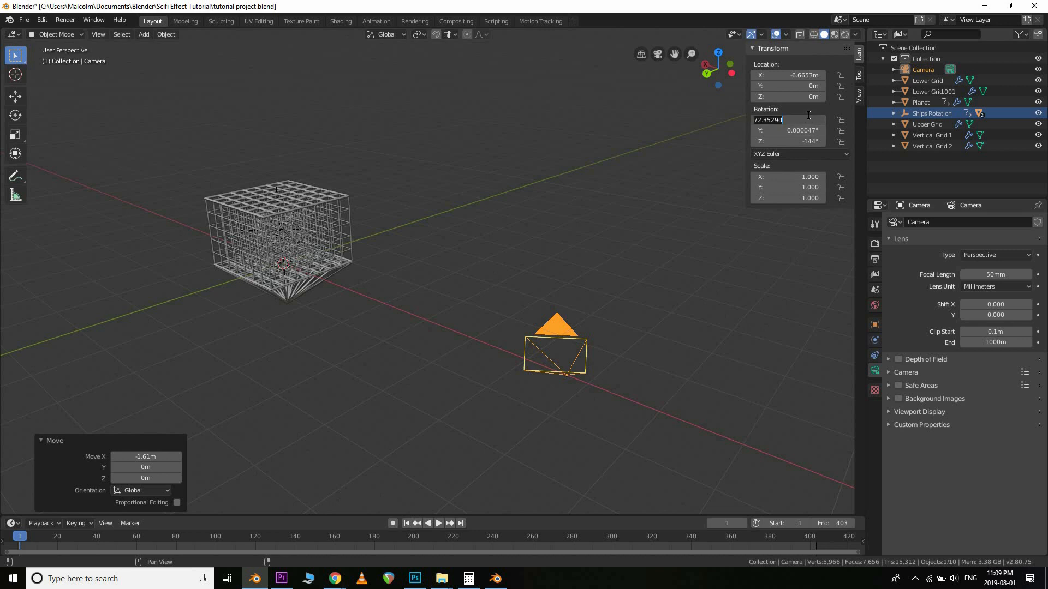
text(90)
key(Return)
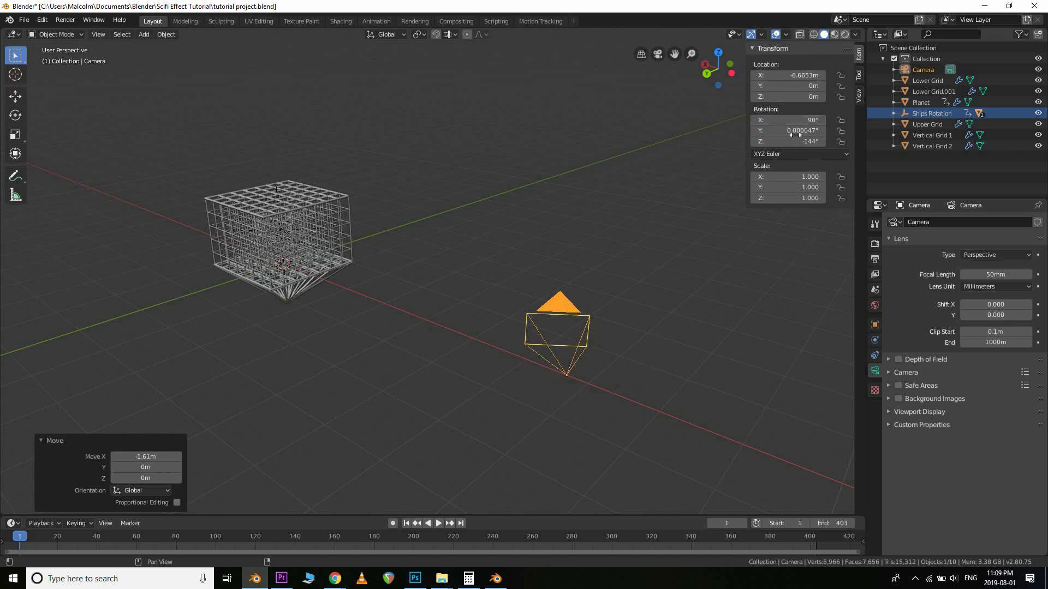
click(794, 132)
text(0)
key(Return)
click(794, 137)
text(0)
key(Return)
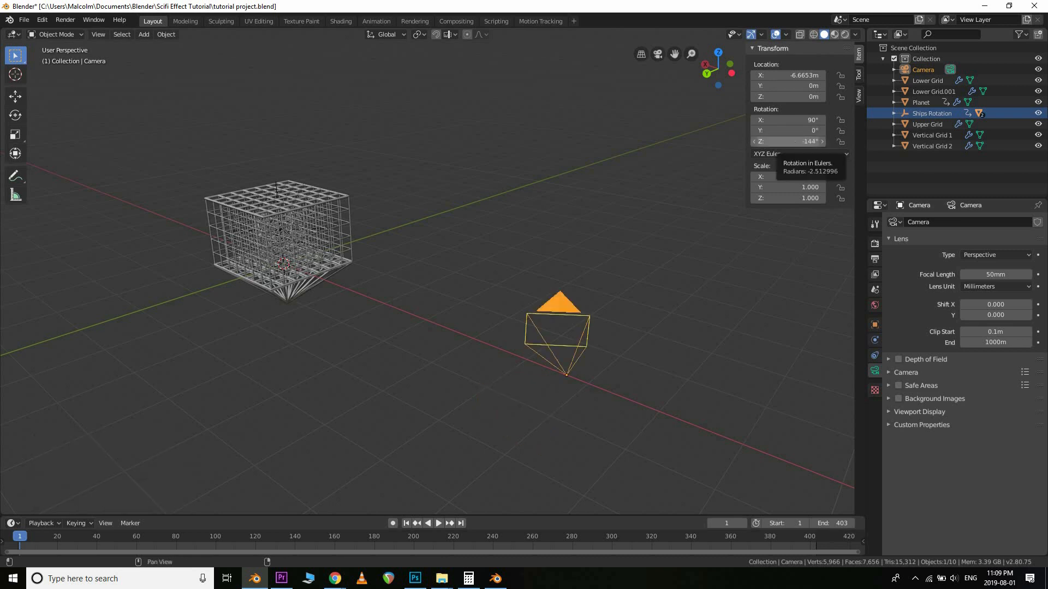
Try a different Z rotation for the camera, including 180°, and undo it
drag(792, 141, 787, 144)
key(ctrl+z)
key(ctrl+z)
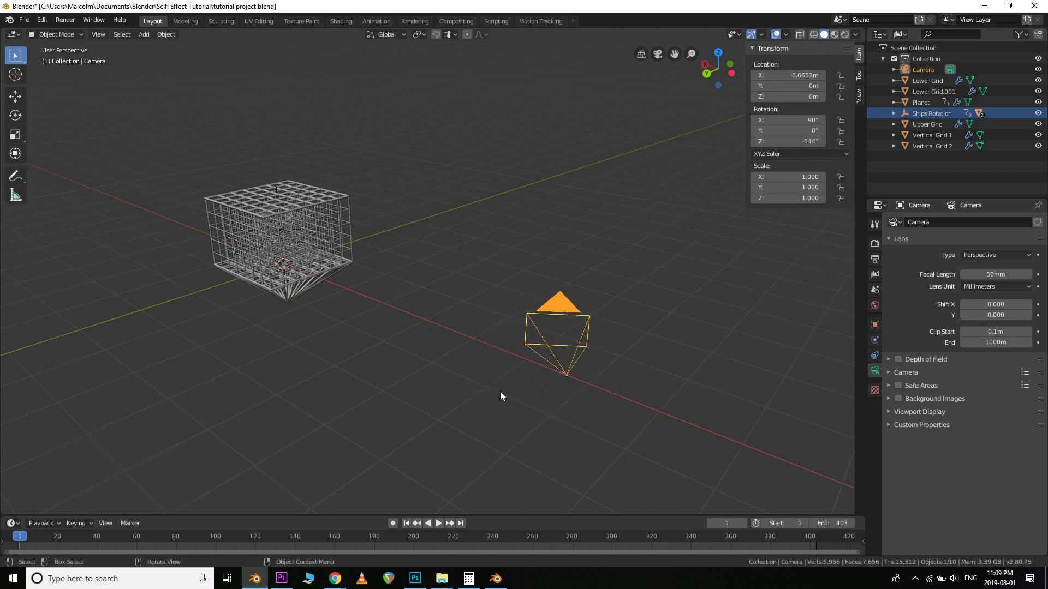
middle_drag(590, 392, 545, 397)
click(807, 142)
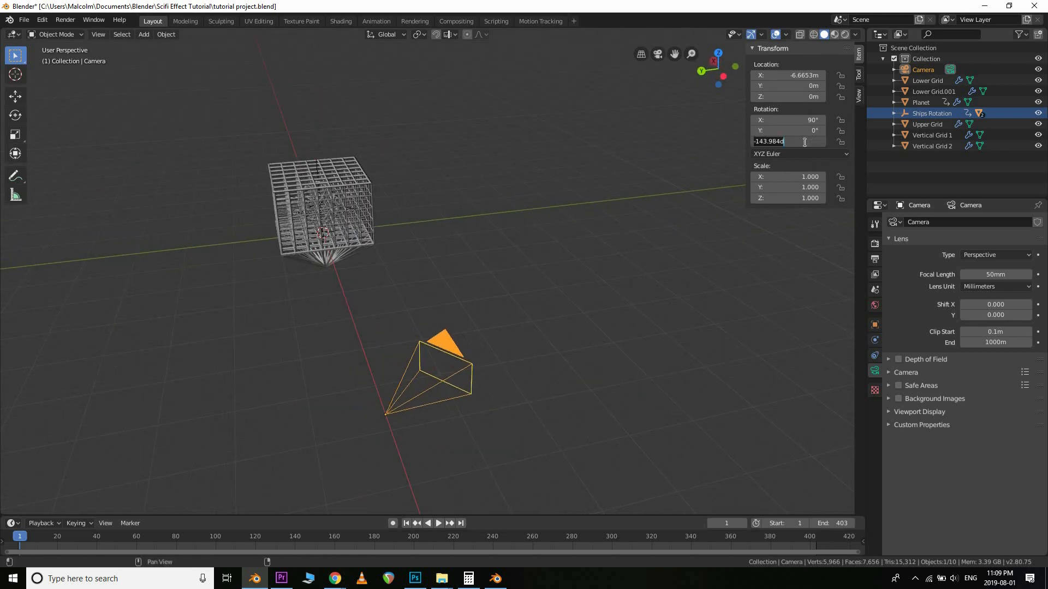
text(180)
key(Return)
key(ctrl+z)
Set the camera's Z rotation to 0°
click(799, 144)
text(0)
key(Return)
Move the camera 7 m along the X axis, back to the hologram
scroll(498, 336, down, 4)
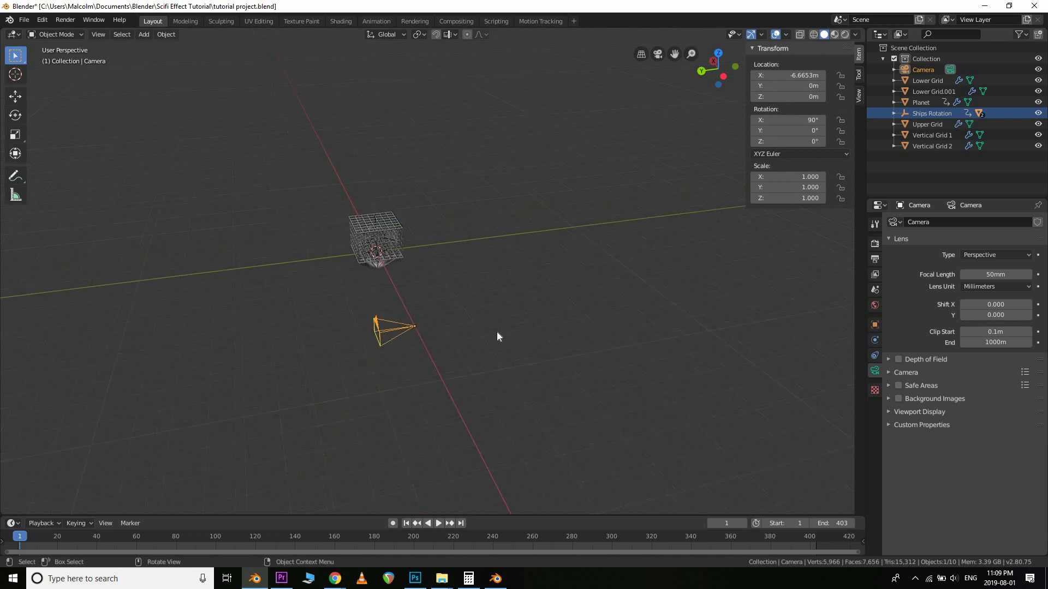
scroll(497, 336, up, 2)
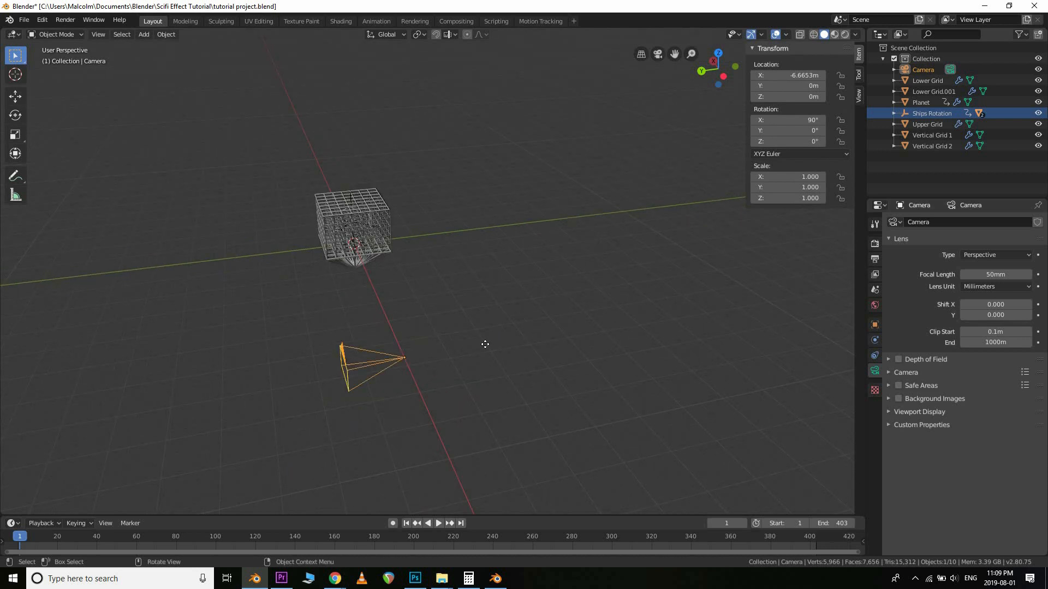
key(g)
key(x)
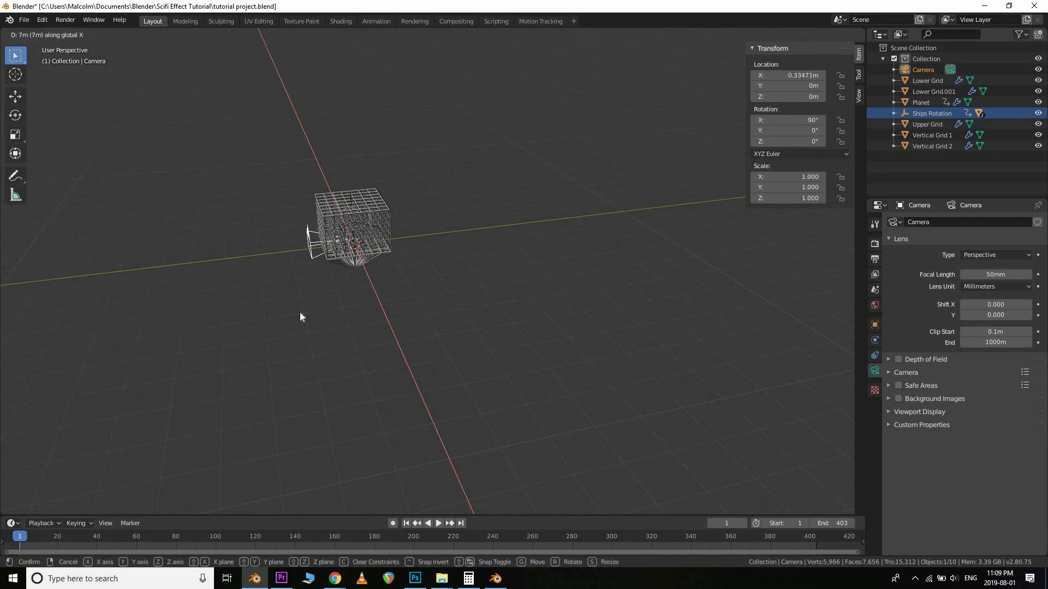
key(Return)
mouse_move(428, 316)
middle_down()
mouse_move(467, 300)
mouse_move(433, 316)
middle_up()
scroll(433, 316, up, 3)
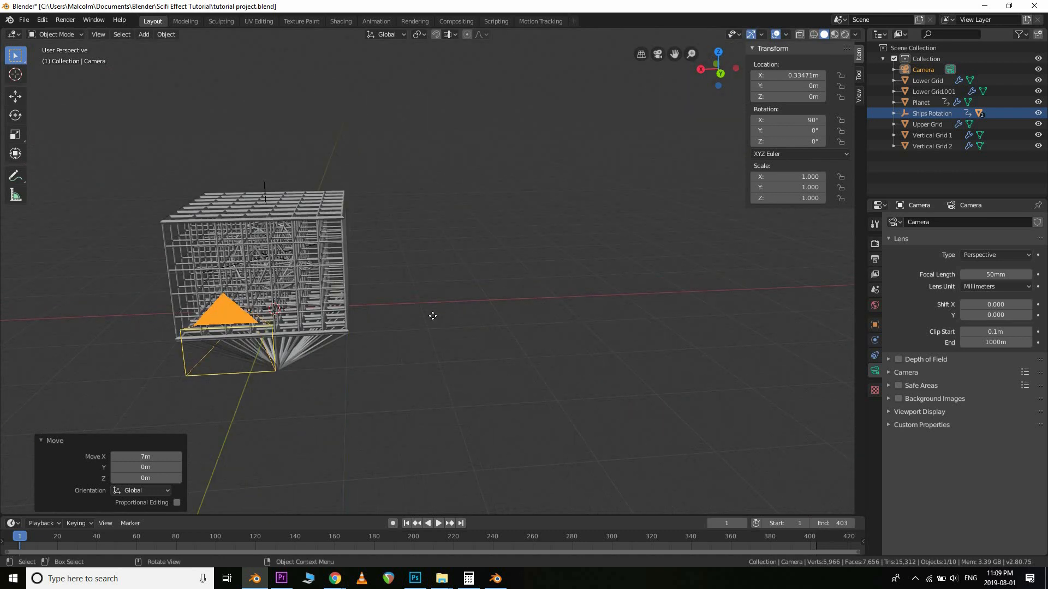
Try moving the camera -1 m along the X axis, and undo the last two camera moves
text(gx-1)
key(Return)
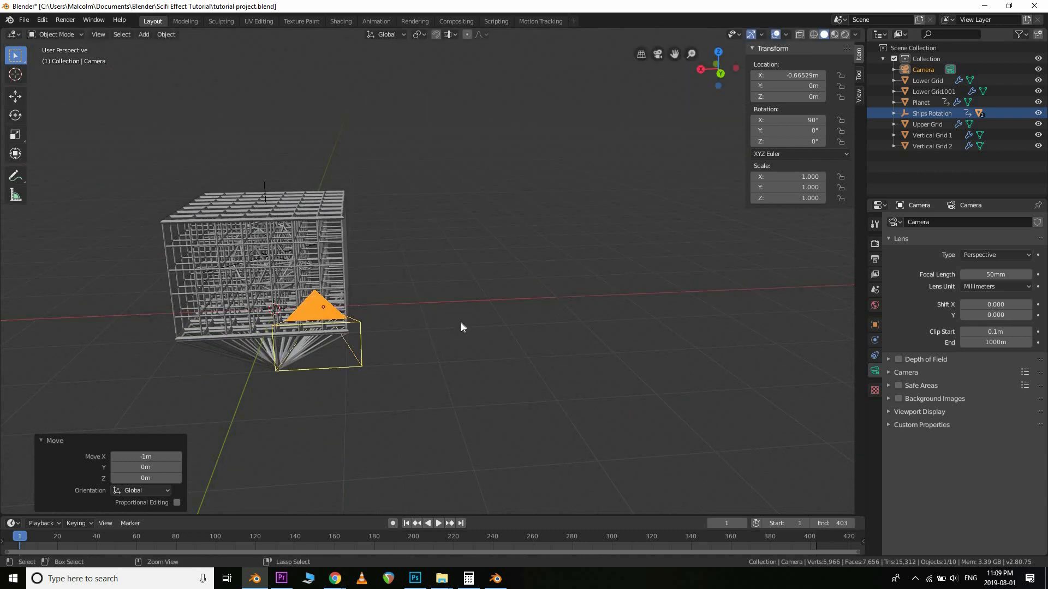
middle_drag(483, 373, 485, 375)
key(ctrl+z)
key(ctrl+z)
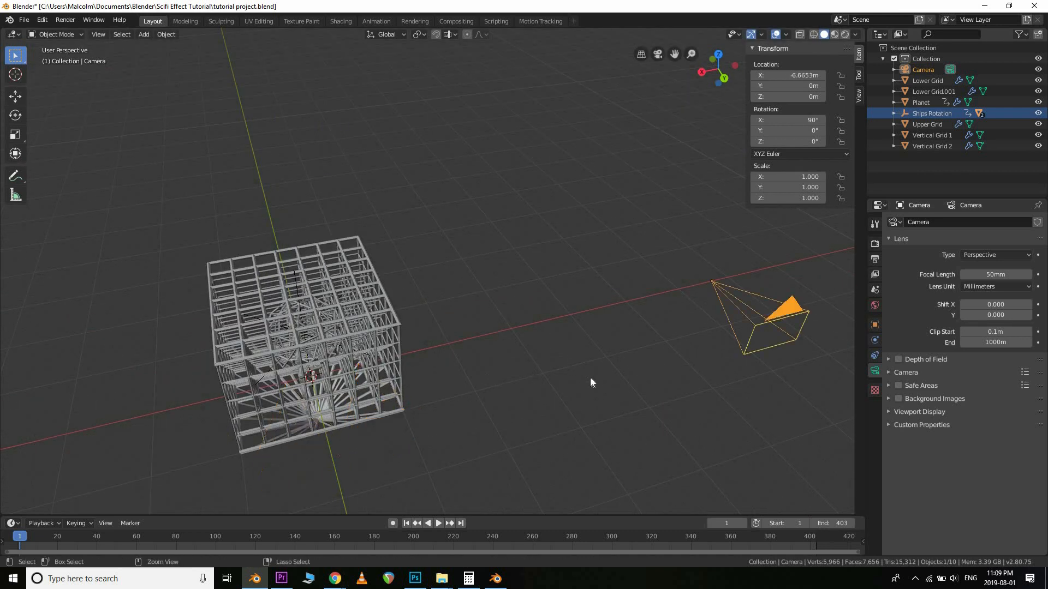
Rotate the camera -90° around the global Z axis so it faces the hologram
scroll(654, 383, down, 3)
shift+middle_drag(553, 372, 412, 375)
key(r)
key(z)
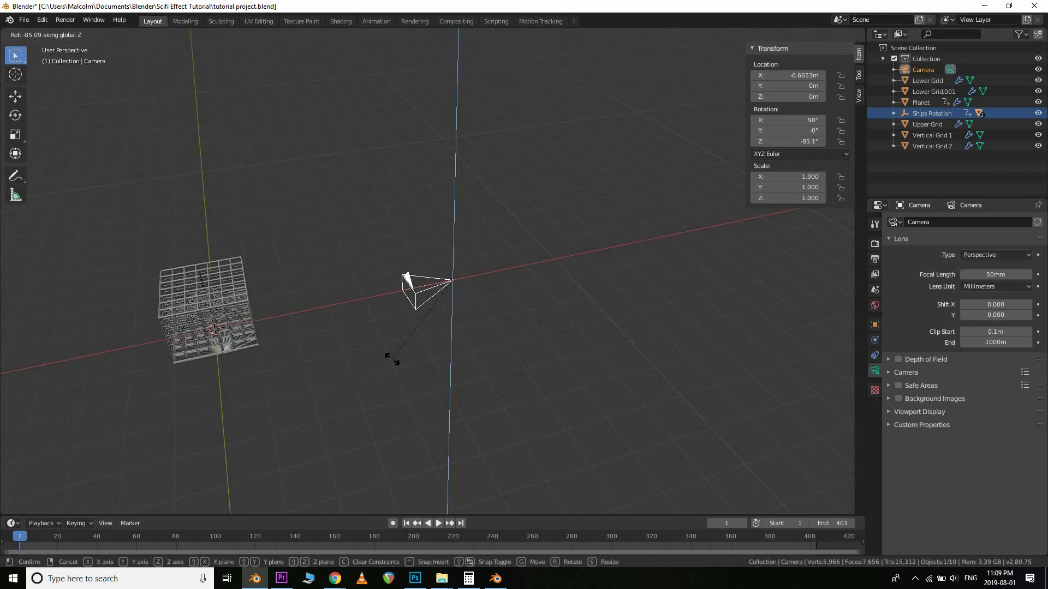
text(-90)
key(Return)
middle_drag(338, 312, 497, 352)
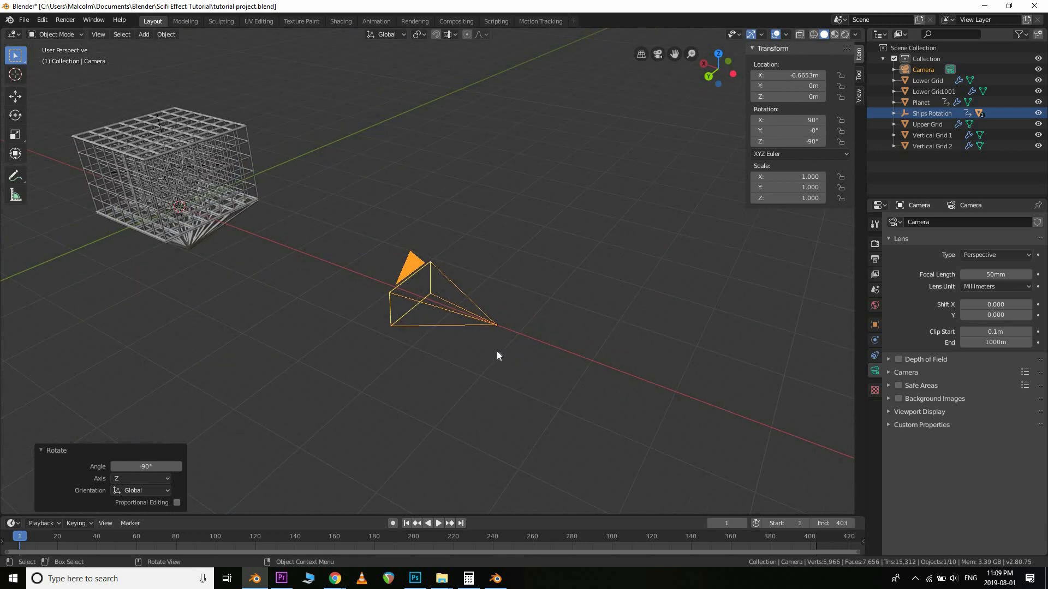
Look through the camera and set its X location to about -11.455 m to fit the whole hologram in frame
key(KP_0)
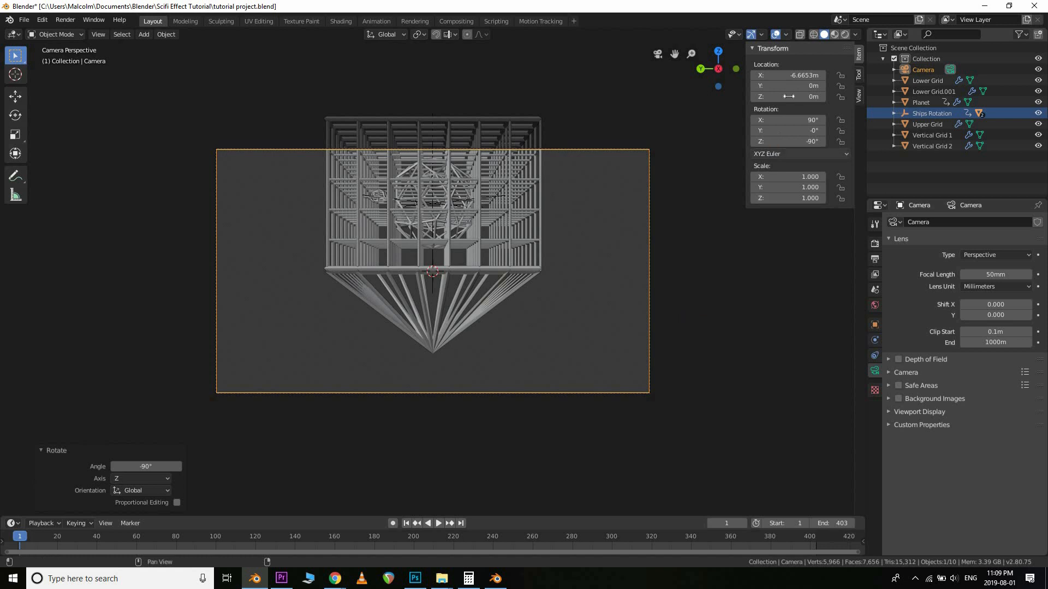
drag(792, 78, 759, 78)
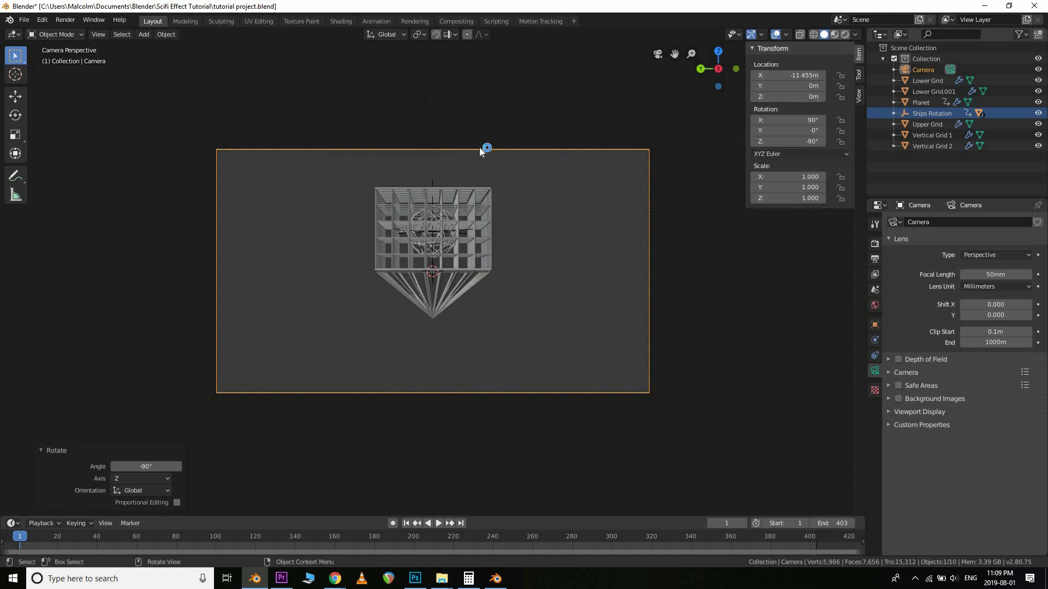
middle_drag(457, 295, 473, 344)
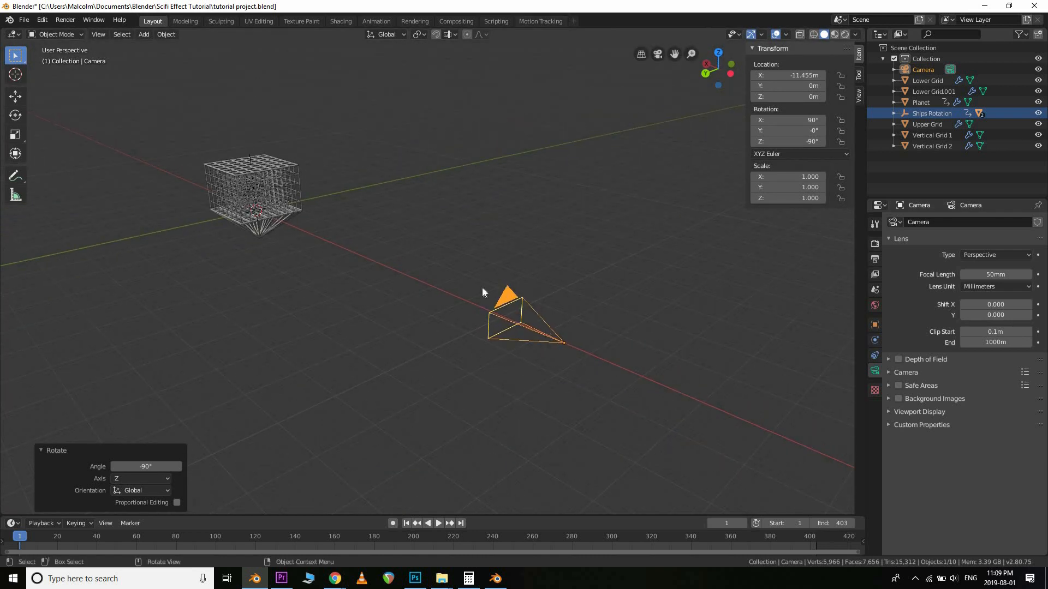
Select the camera and link an empty to the track in the Motion Tracking workspace
click(508, 193)
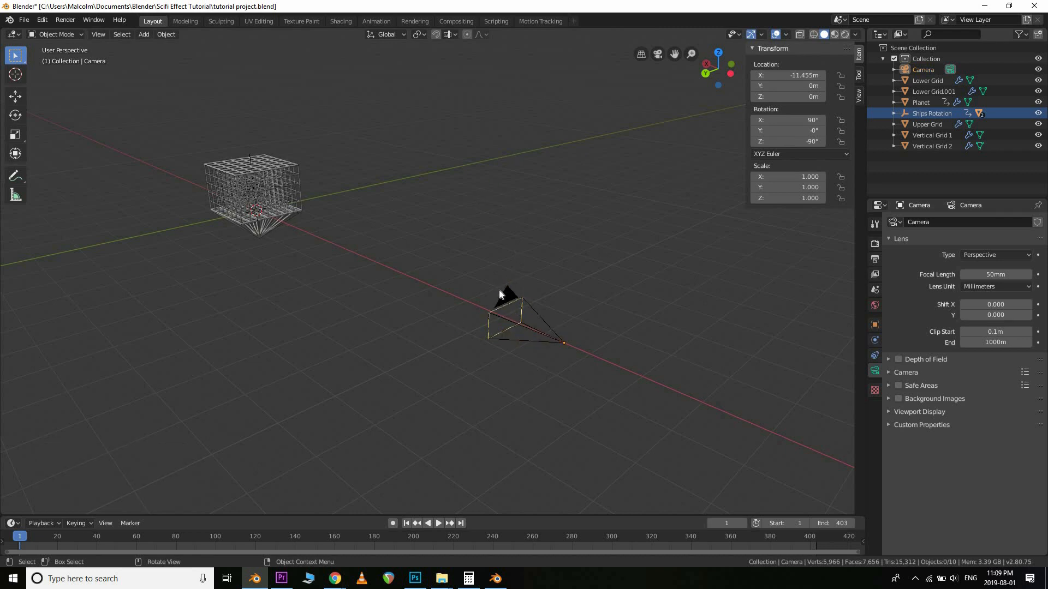
click(505, 298)
click(582, 251)
click(505, 303)
click(541, 22)
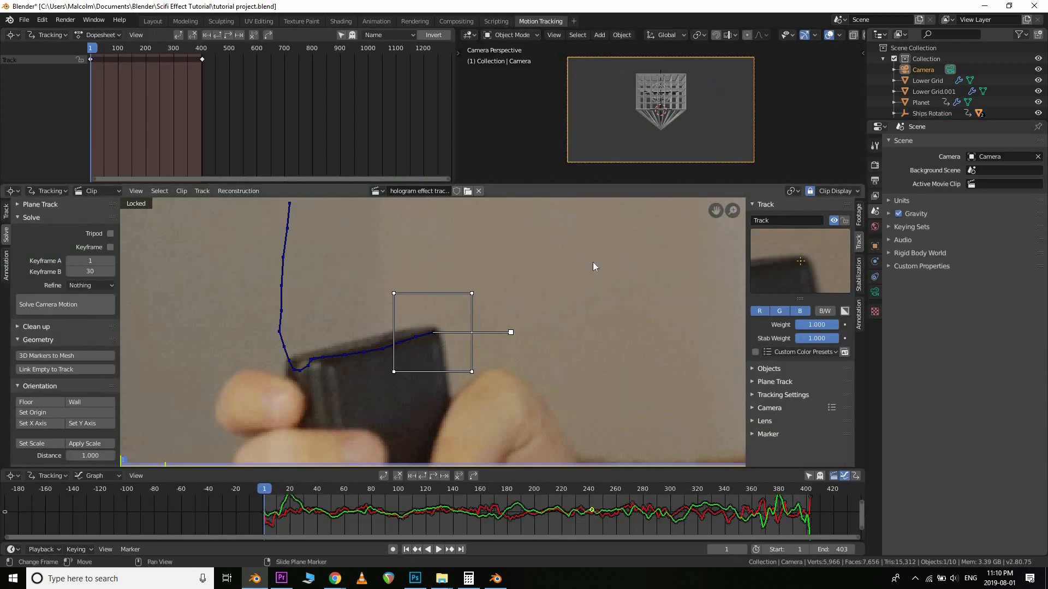
click(58, 371)
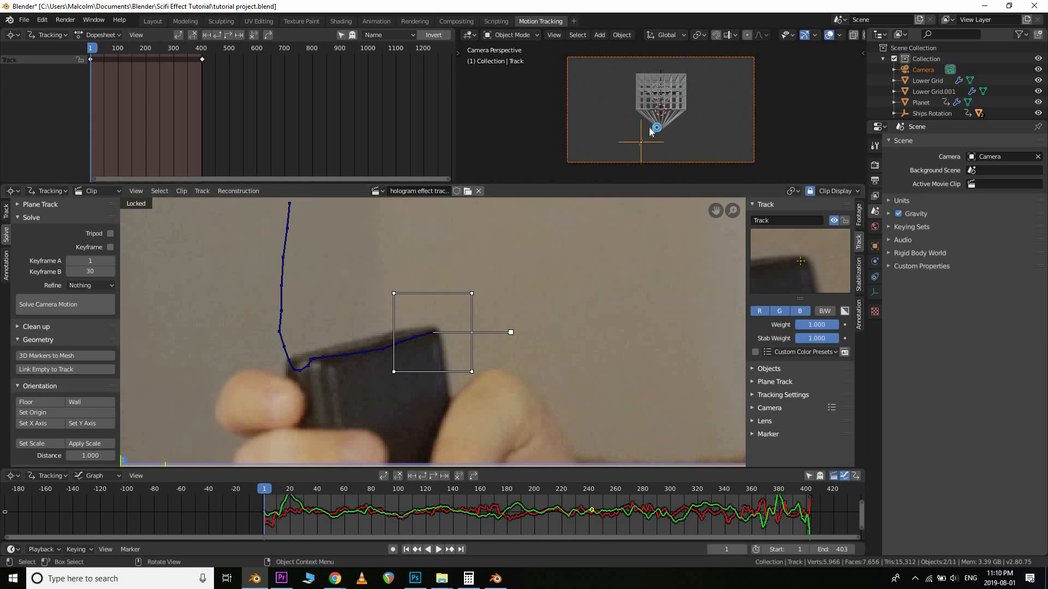
Return to the Layout workspace, look through the camera and fit its frame to the viewport with nothing selected
click(153, 21)
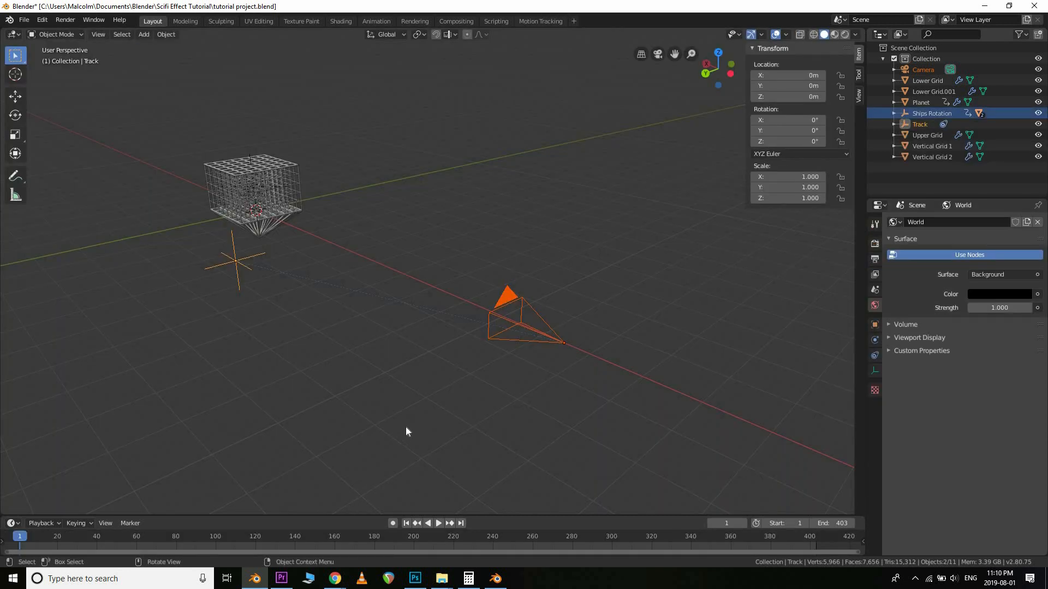
key(KP_0)
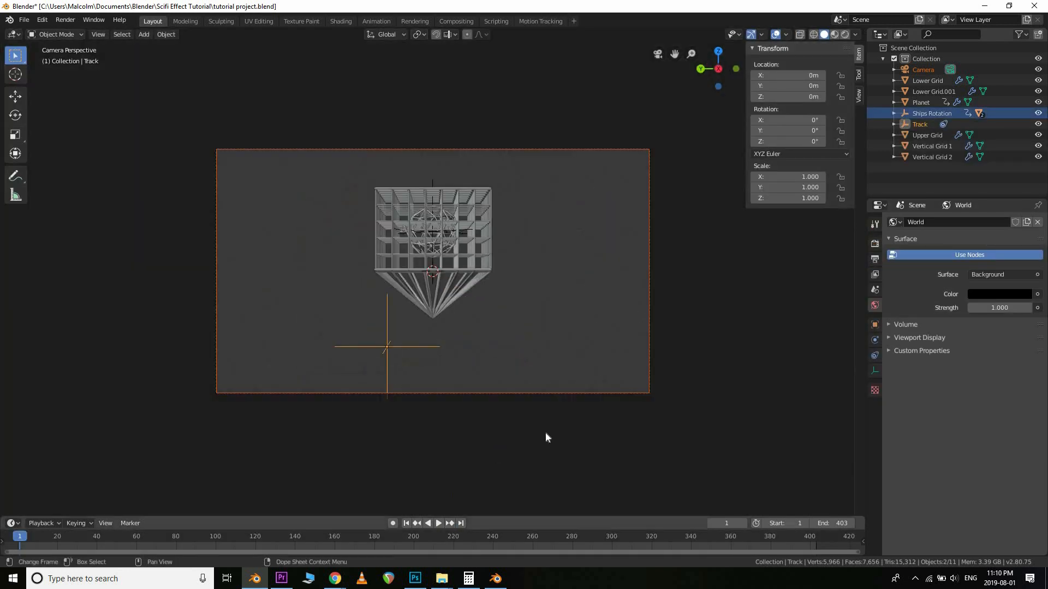
click(738, 371)
key(Home)
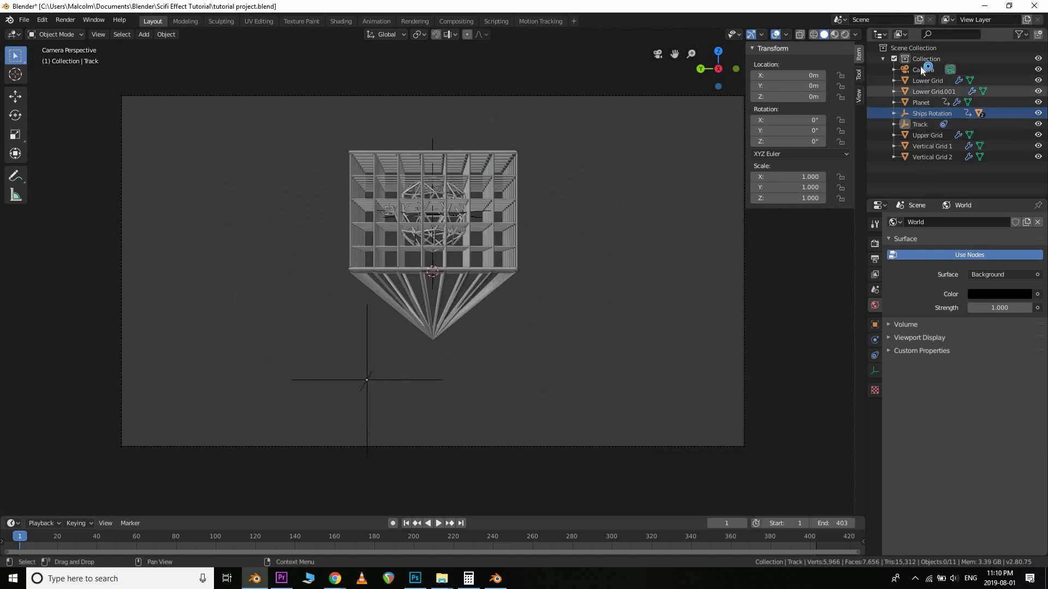
Select the camera object and show its camera data properties
click(950, 69)
click(860, 74)
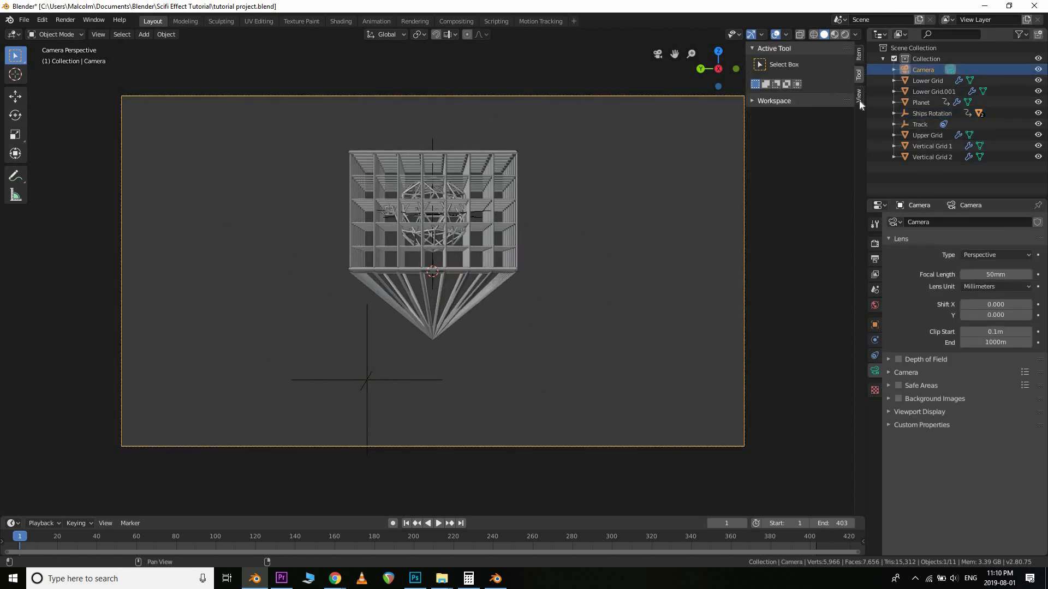
click(860, 103)
click(859, 90)
click(860, 72)
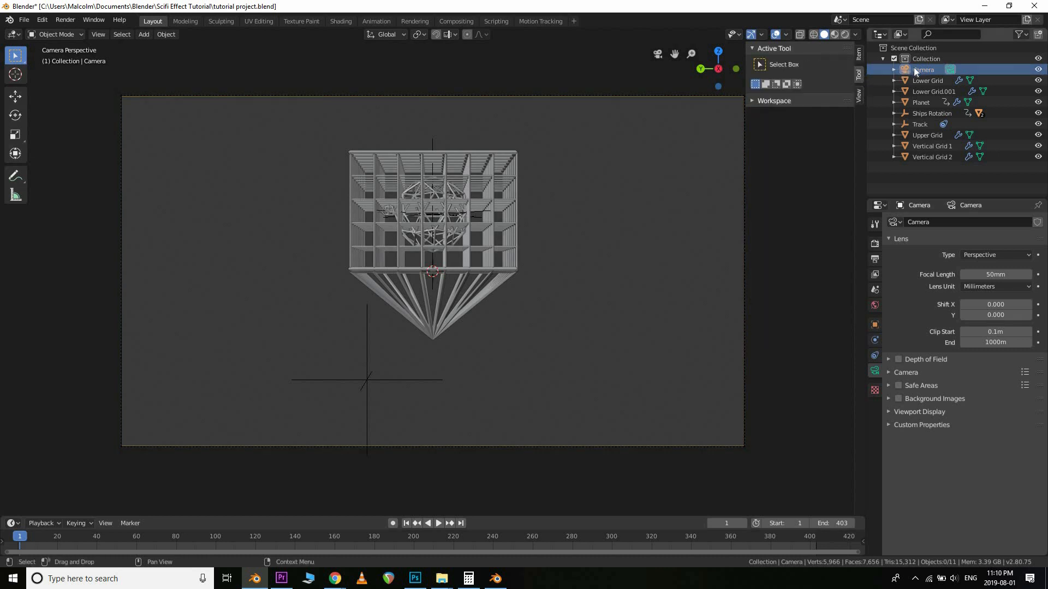
click(917, 70)
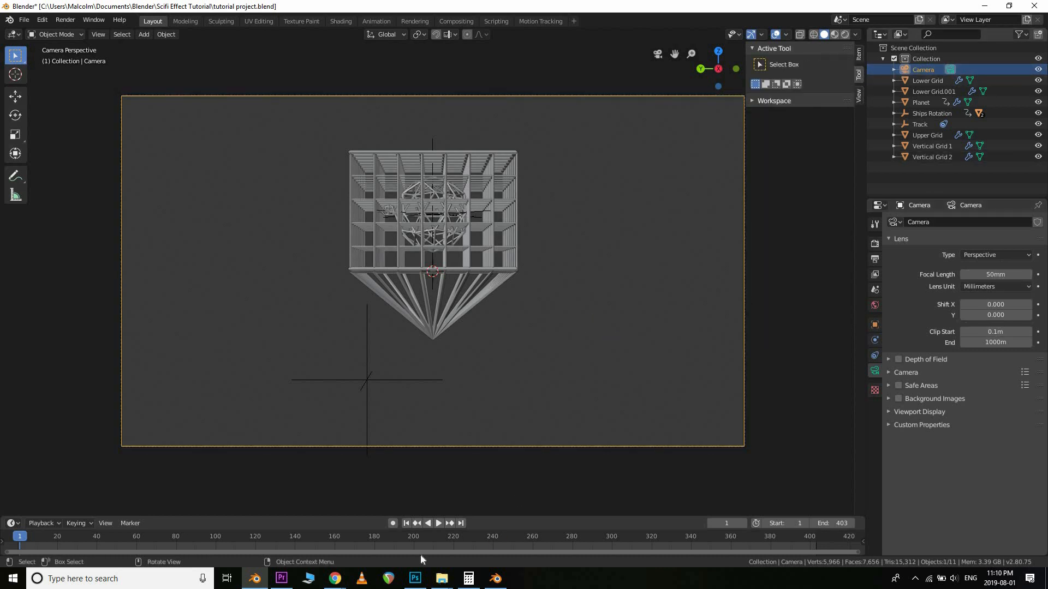
Play the animation through the camera to check the tracked empty's motion, and return to the first frame
click(406, 524)
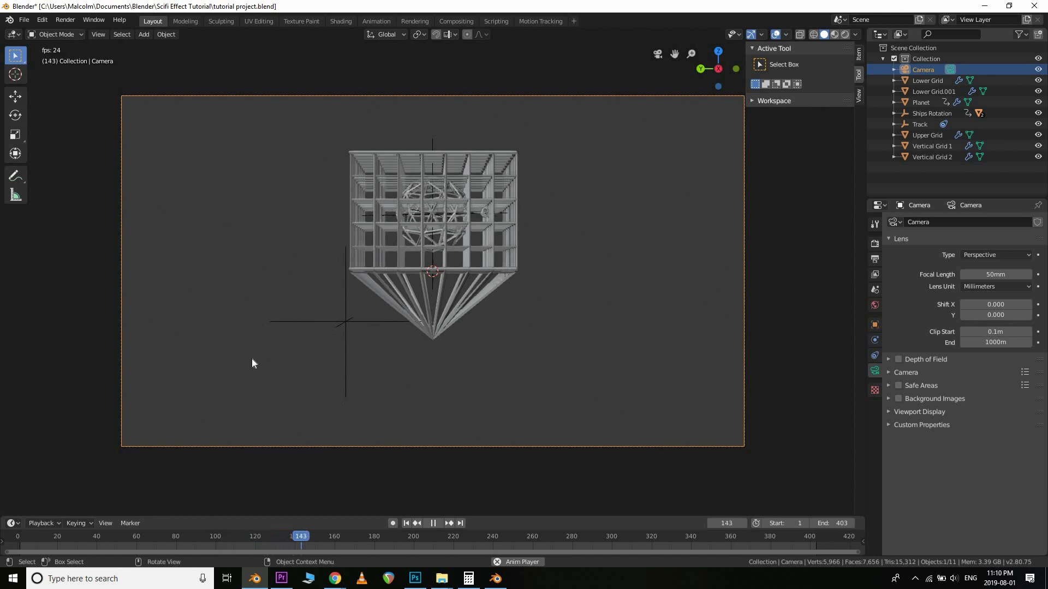
click(434, 523)
key(shift+Left)
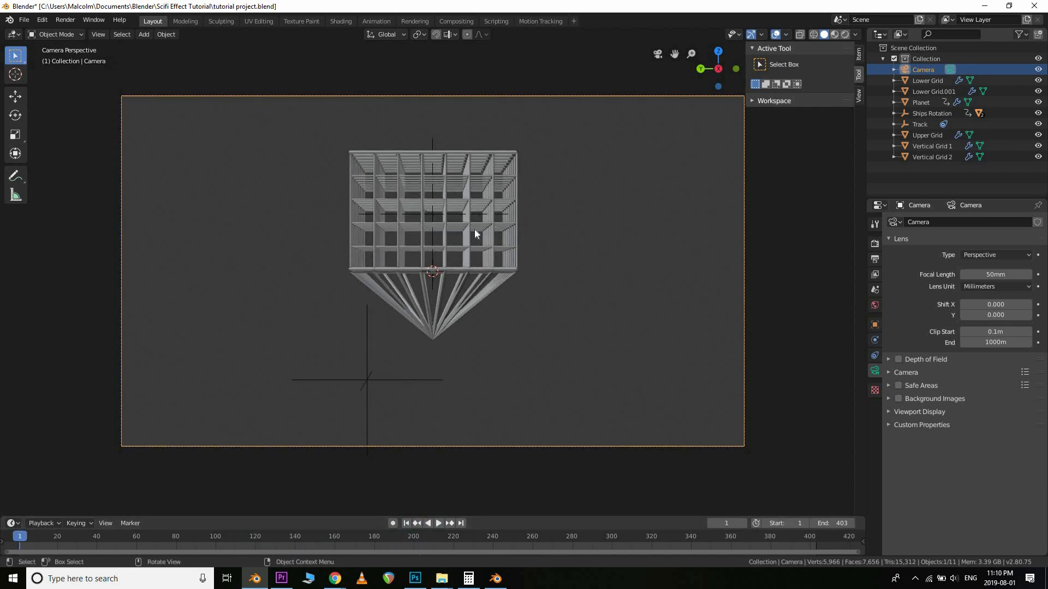
Switch the viewport to rendered shading, enable the camera's background images and add a background image entry
key(z)
click(512, 359)
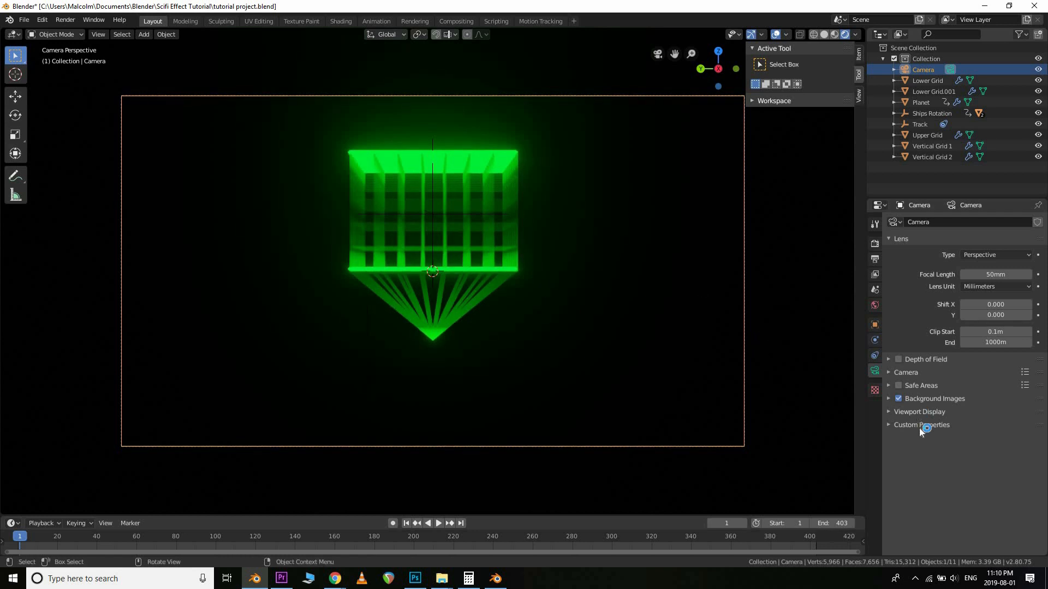
click(925, 399)
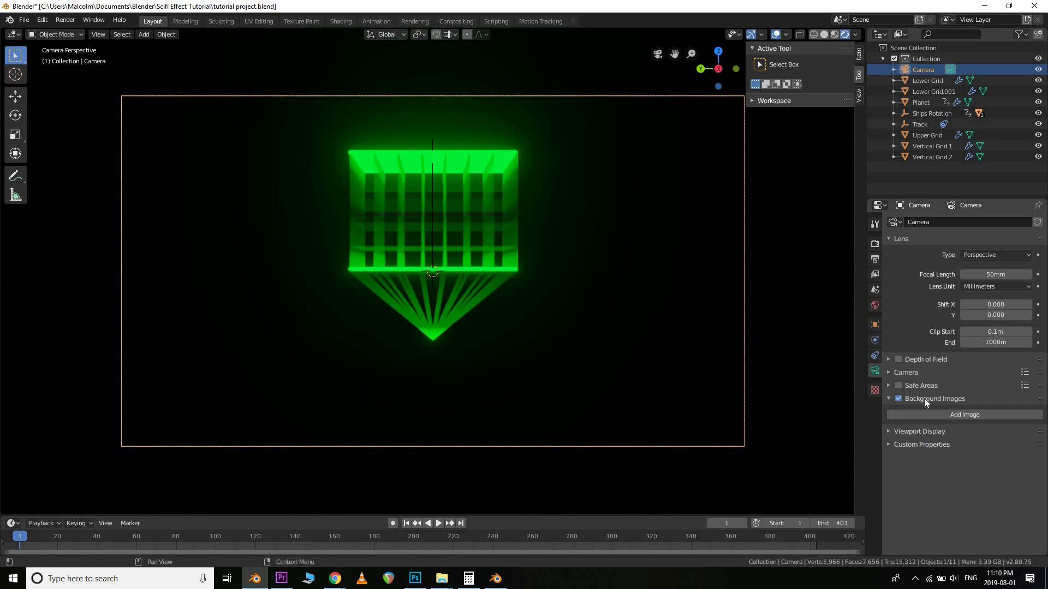
click(924, 399)
click(927, 400)
click(930, 414)
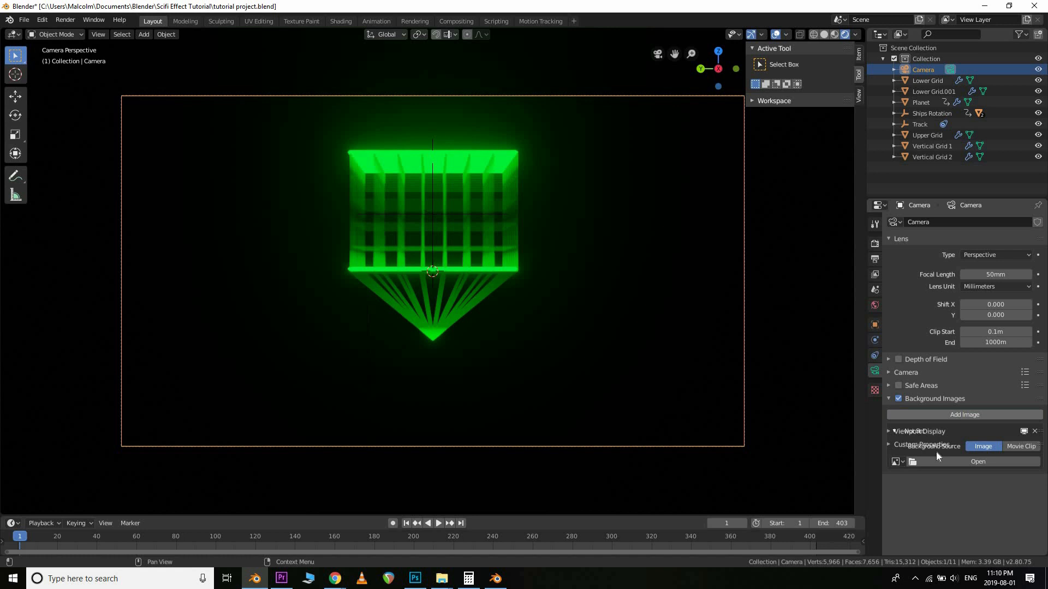
Set the background source to Movie Clip and assign "hologram effect track.mp4" as the camera's background
click(904, 461)
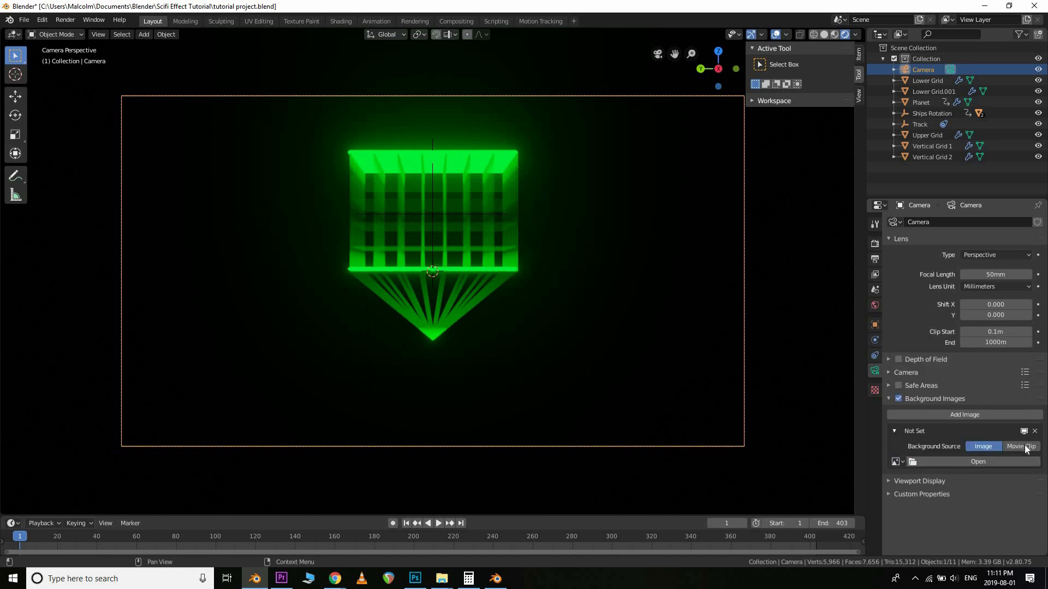
click(1020, 447)
click(897, 477)
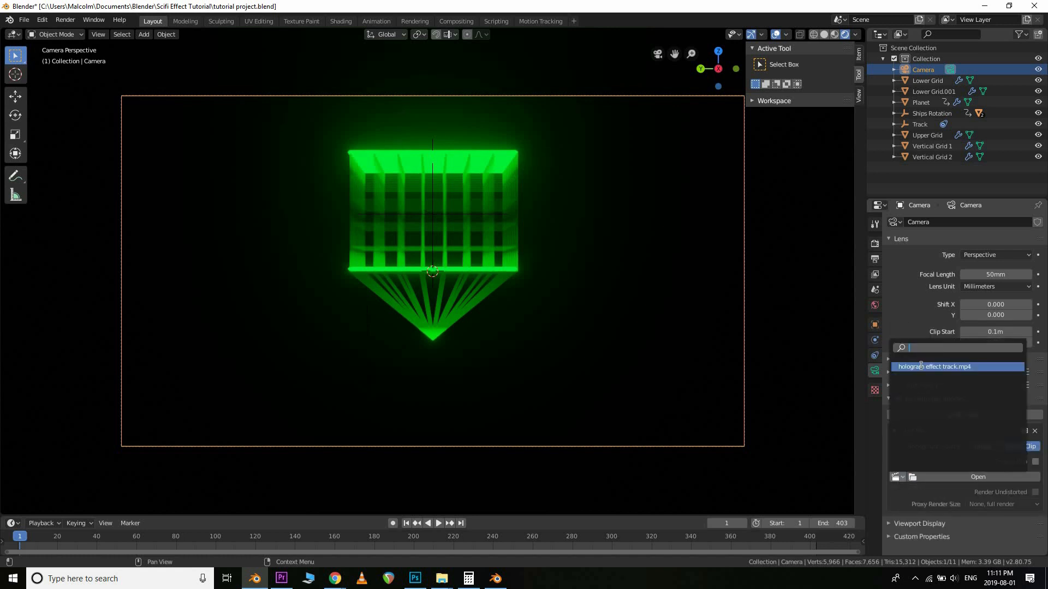
click(922, 367)
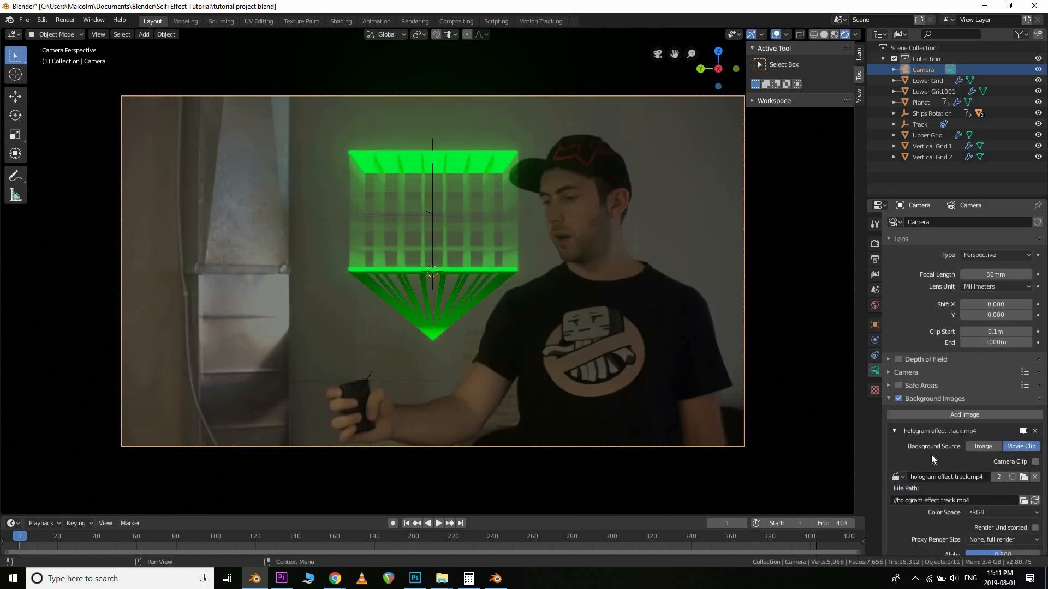
scroll(904, 463, down, 3)
scroll(904, 476, down, 2)
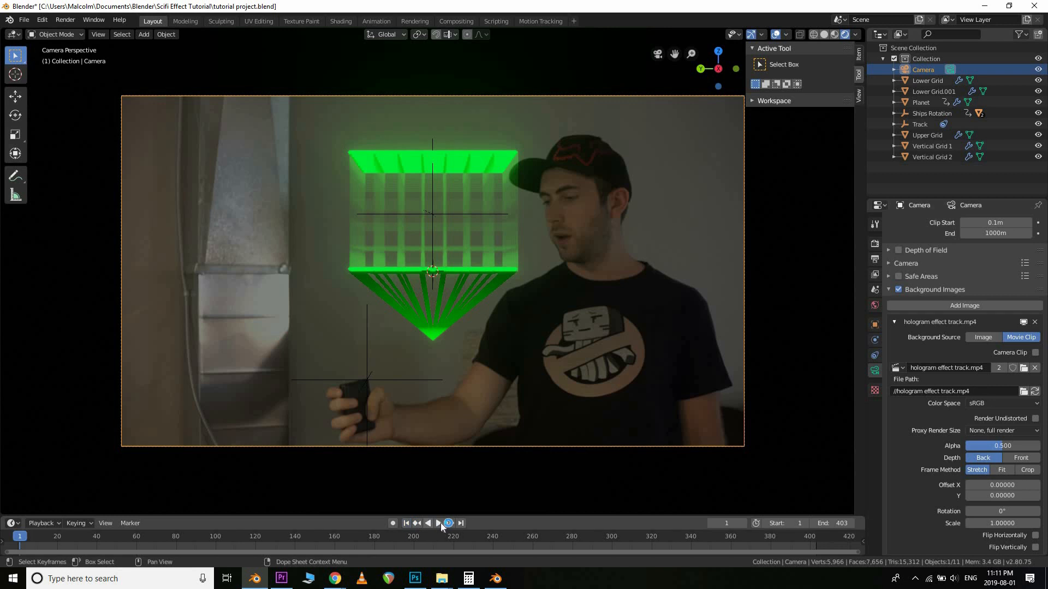
Play the animation over the background footage to compare the empty with the handheld object, and return to the first frame
key(space)
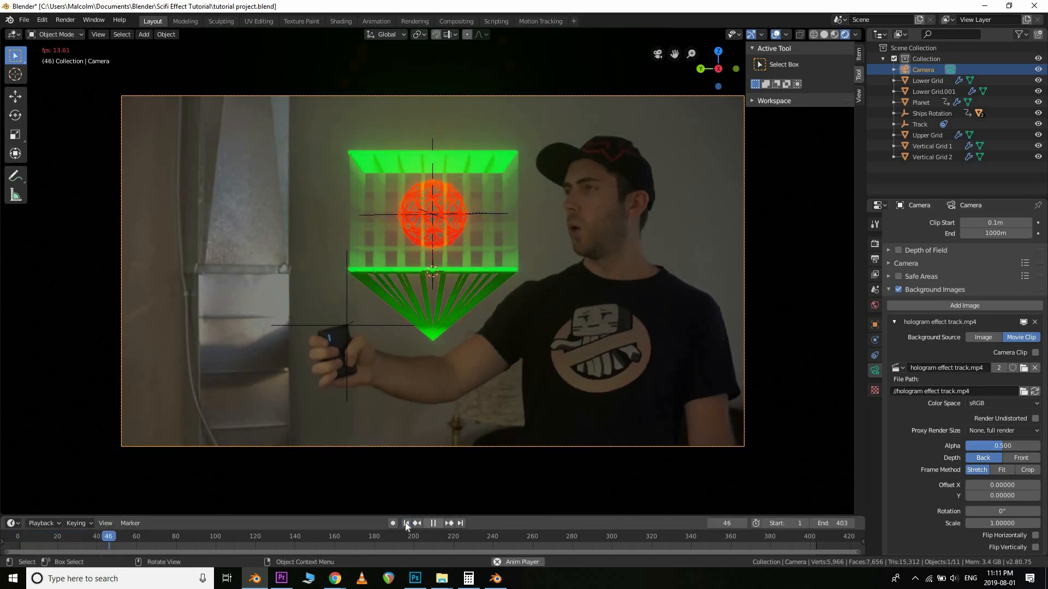
key(space)
key(shift+Left)
Leave the camera view, switch to solid shading and play the animation to check the empty's motion beside the hologram
mouse_move(467, 374)
middle_down()
mouse_move(459, 358)
mouse_move(682, 388)
middle_up()
key(z)
click(538, 348)
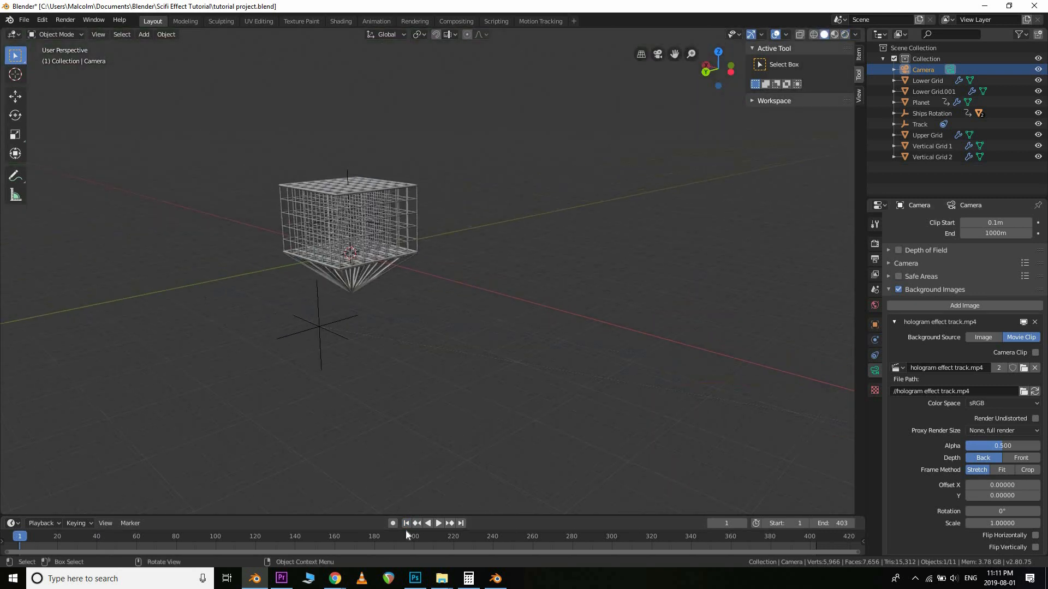
scroll(681, 388, up, 2)
click(292, 539)
key(space)
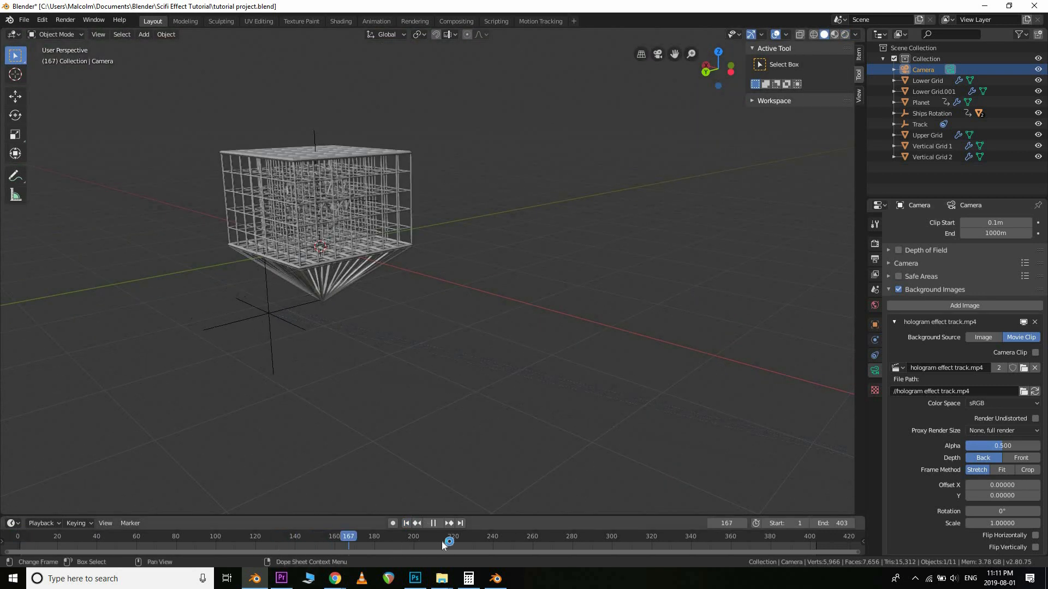
key(space)
Hide the Vertical Grid 2 and Vertical Grid 1 objects to expose the planet and ships inside the hologram
scroll(487, 345, down, 1)
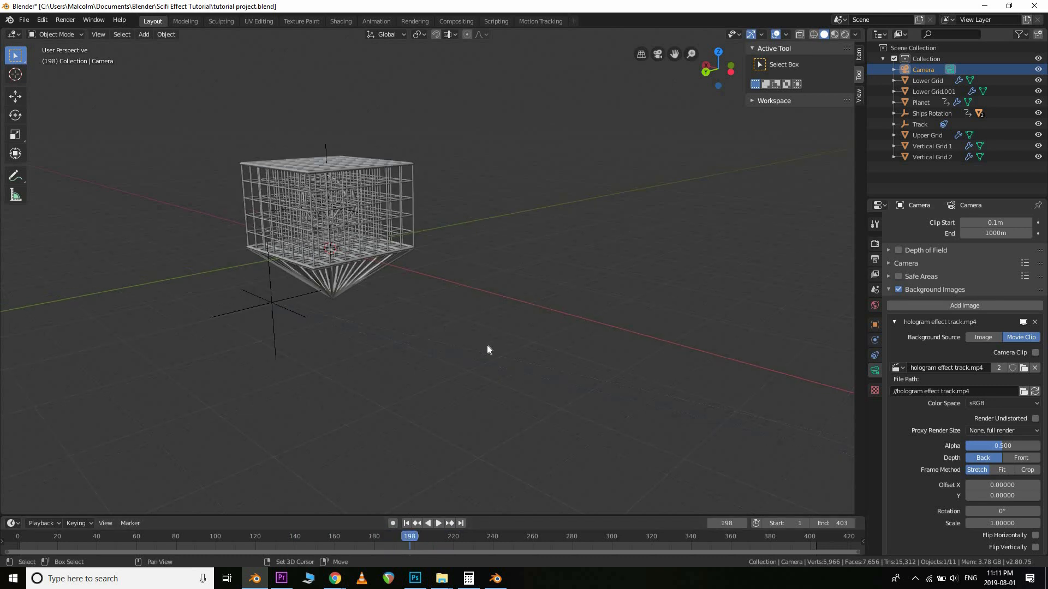
shift+middle_drag(406, 299, 488, 340)
scroll(189, 286, up, 2)
scroll(369, 326, down, 5)
middle_drag(224, 349, 346, 367)
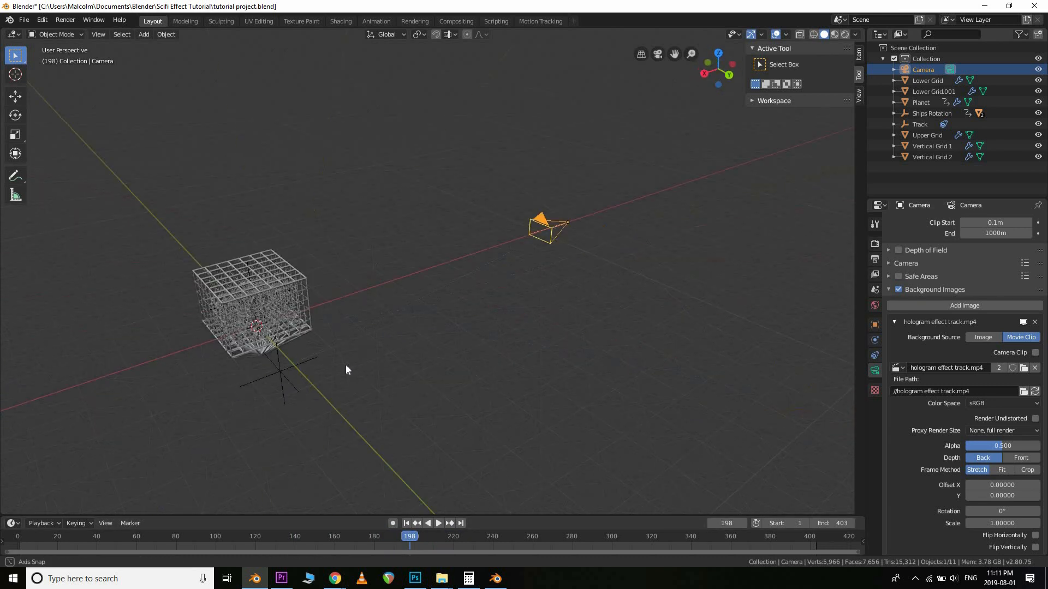
scroll(372, 310, up, 4)
shift+middle_drag(371, 310, 532, 230)
scroll(472, 214, up, 2)
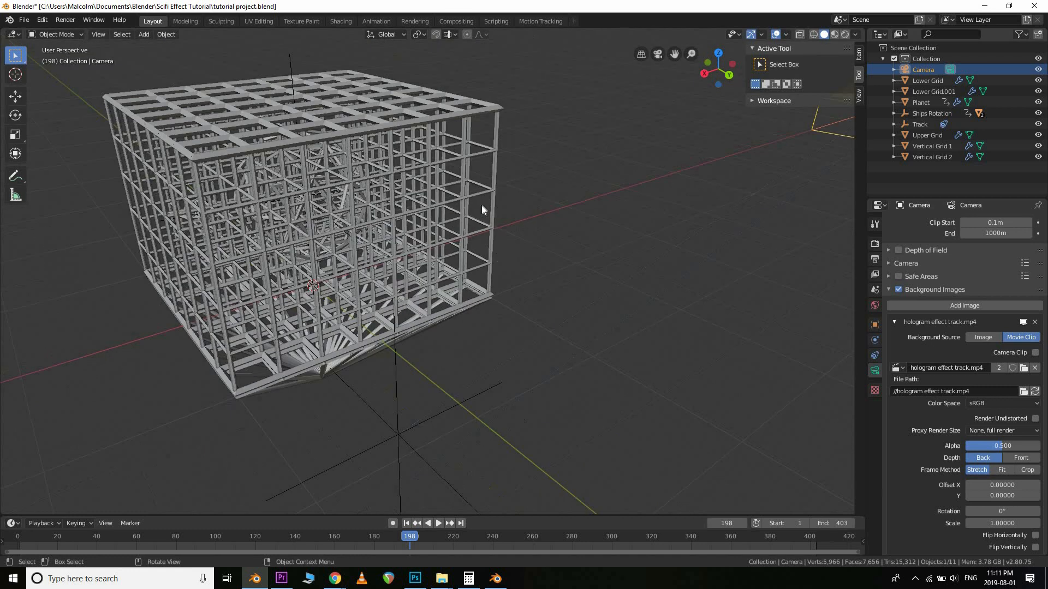
click(490, 192)
key(h)
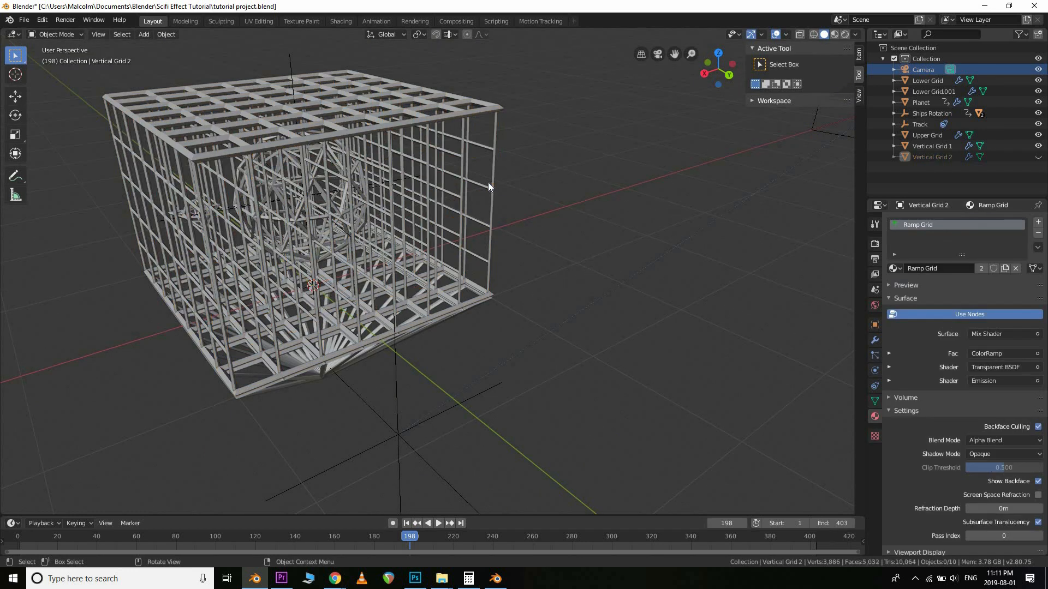
click(490, 192)
key(h)
Play part of the animation with the side grids hidden to examine how the ships circle the planet
middle_drag(502, 208, 457, 251)
scroll(438, 230, up, 4)
scroll(407, 274, down, 3)
middle_drag(407, 274, 486, 294)
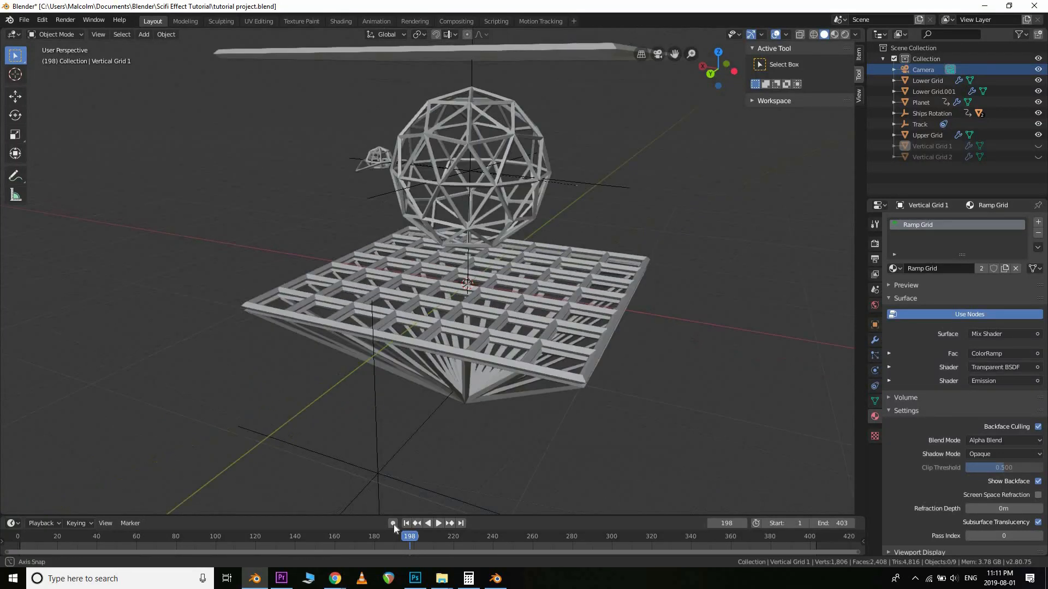
click(404, 534)
key(space)
key(space)
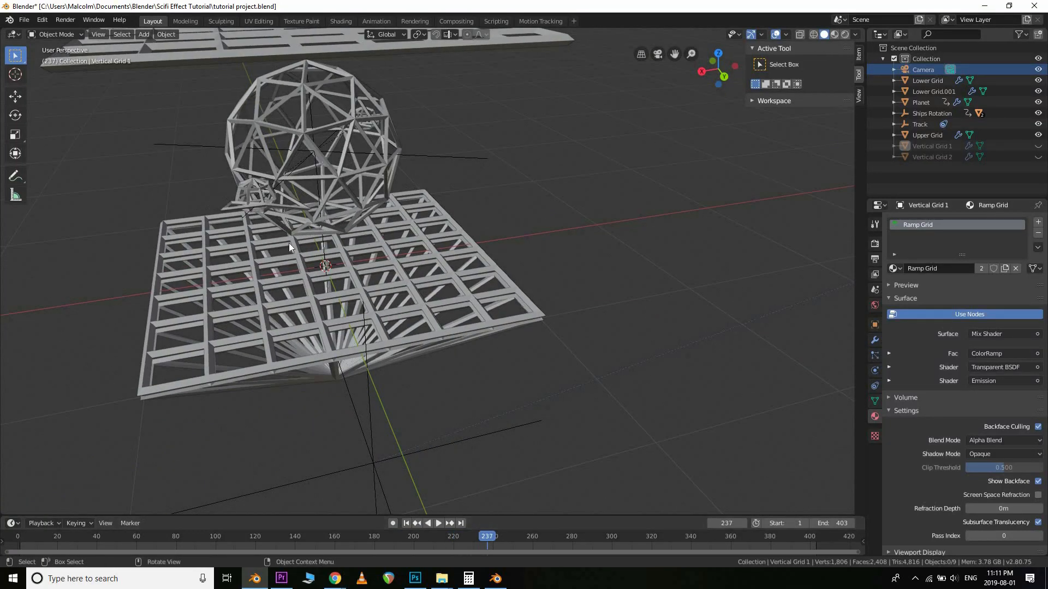
scroll(289, 244, down, 3)
middle_drag(426, 224, 541, 365)
Select the Ships Rotation empty and examine how it sits inside the planet relative to the ships
click(401, 248)
scroll(358, 302, down, 2)
scroll(540, 366, up, 1)
scroll(540, 365, up, 2)
middle_drag(454, 361, 459, 311)
scroll(421, 339, down, 4)
middle_drag(464, 349, 331, 386)
scroll(562, 314, up, 3)
scroll(513, 182, up, 4)
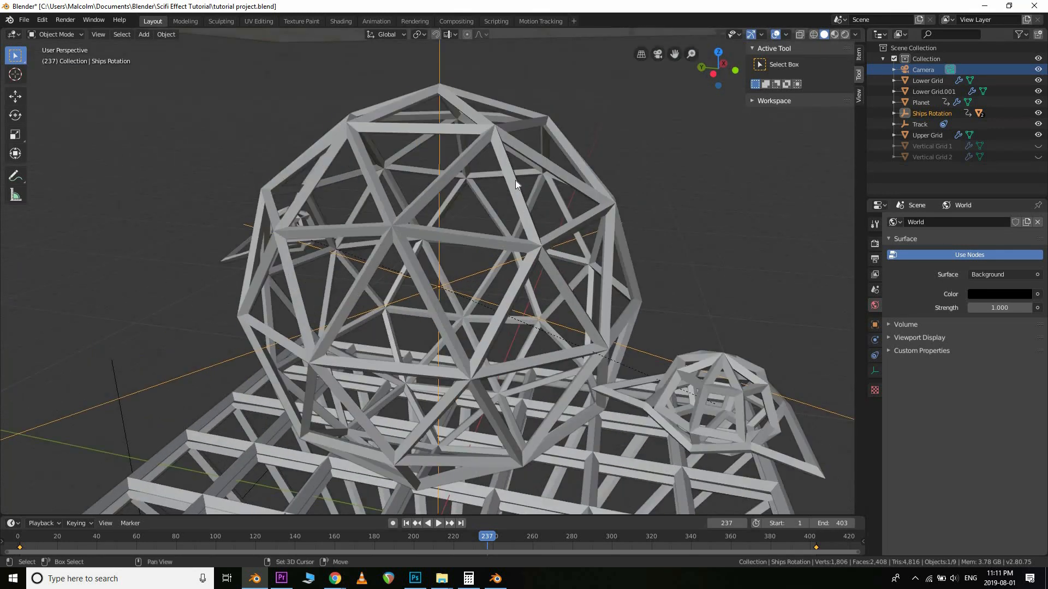
Parent the Ships Rotation empty to the Planet using Object (Keep Transform)
shift+click(515, 180)
key(ctrl+p)
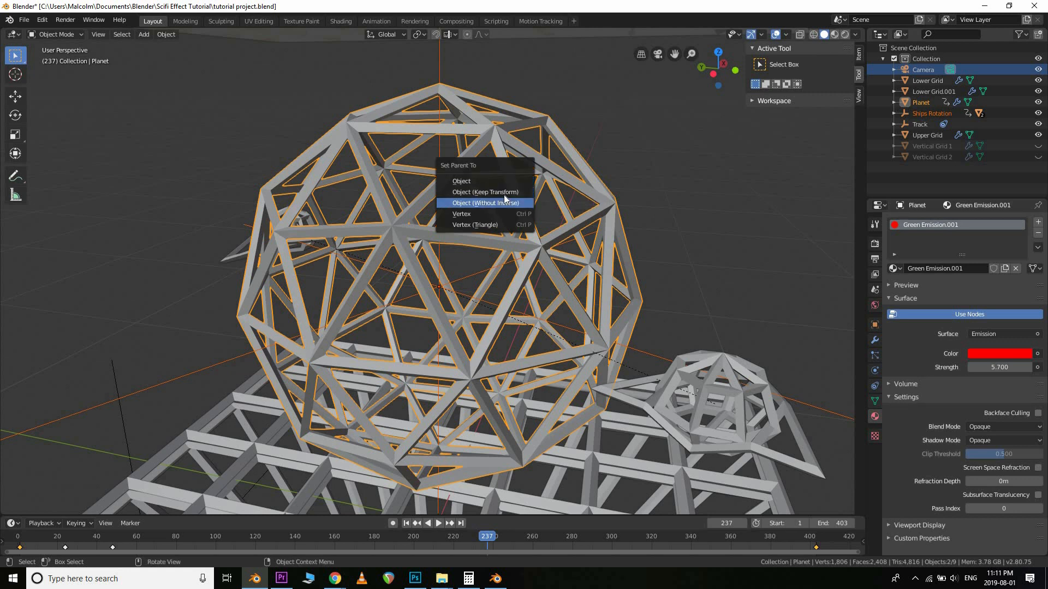
click(503, 195)
Play the animation from the start and examine how the ships move with the planet between the horizontal grids
scroll(604, 279, down, 5)
click(419, 544)
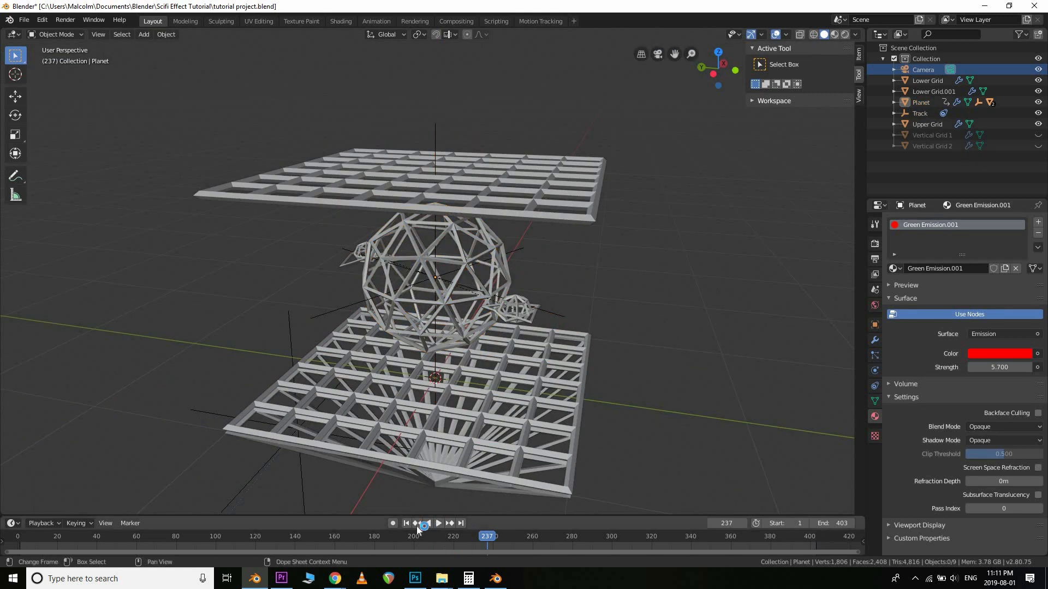
click(411, 524)
click(438, 523)
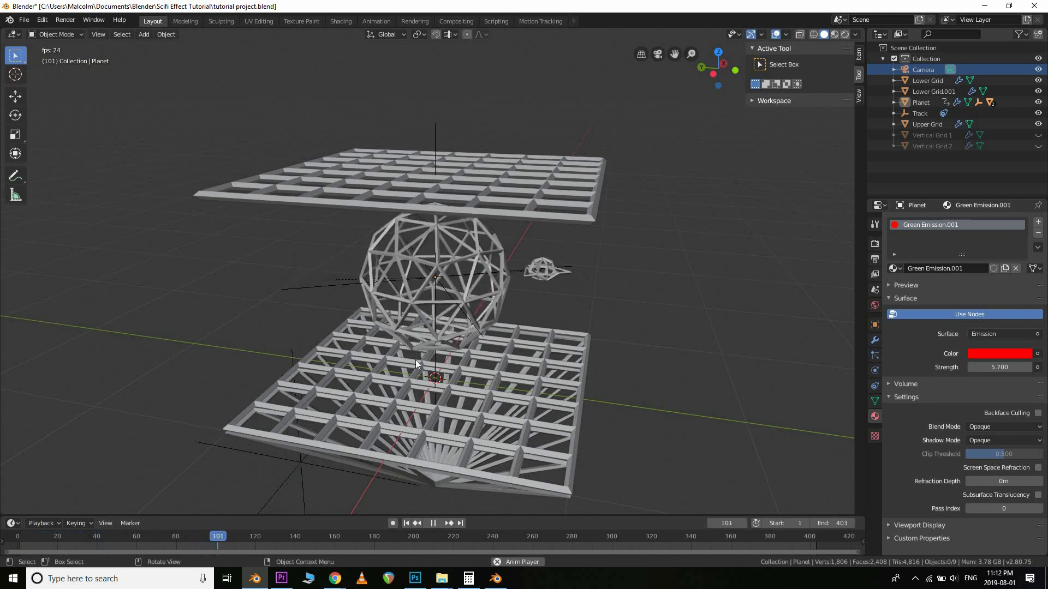
scroll(393, 346, down, 2)
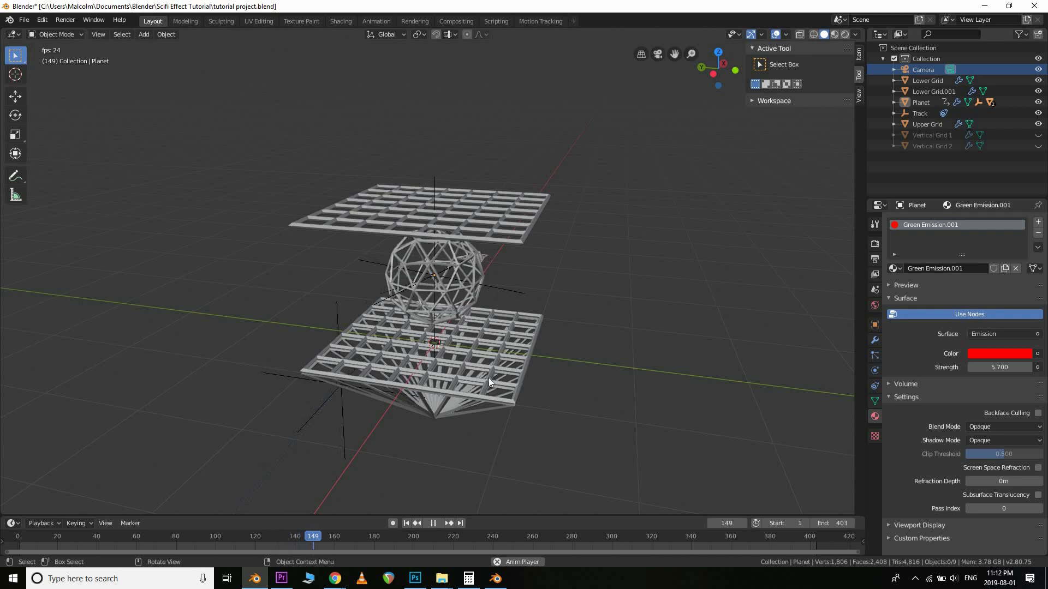
middle_drag(516, 355, 610, 339)
scroll(610, 339, up, 3)
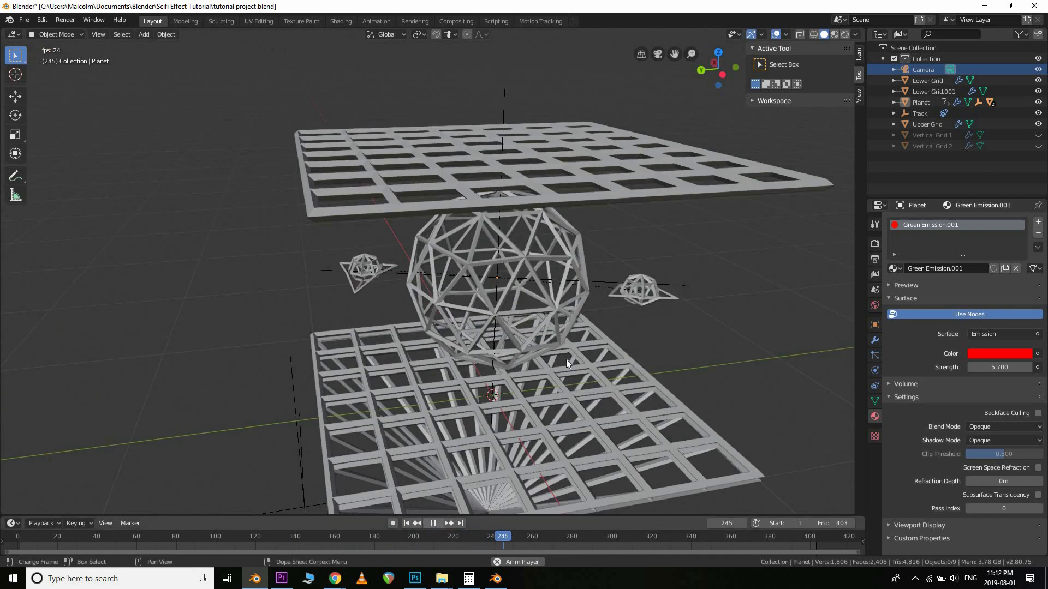
key(space)
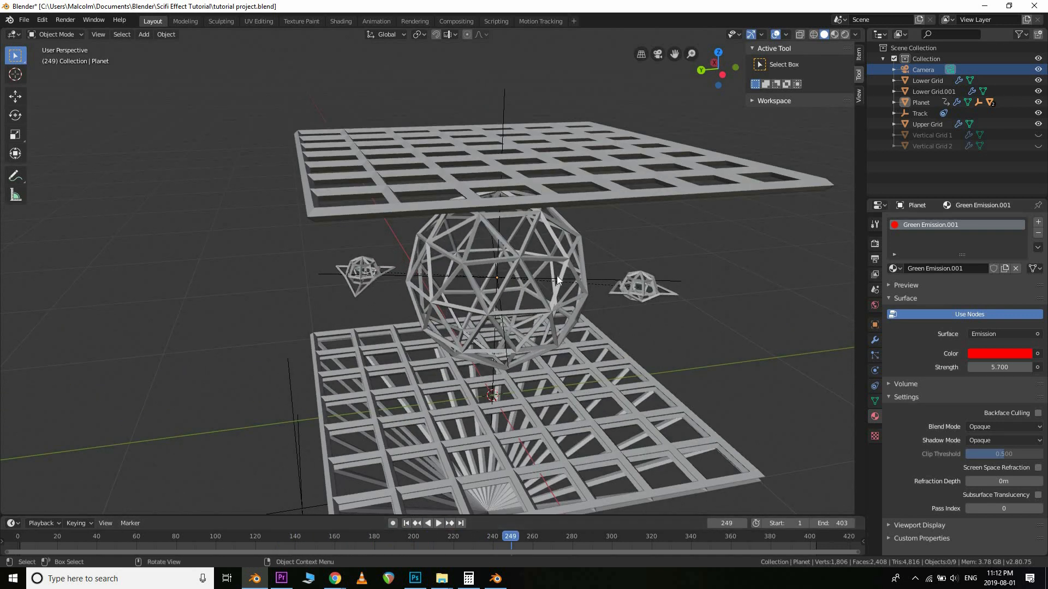
Unhide Vertical Grid 1 and Vertical Grid 2, and show the hologram through the camera in wireframe shading
click(1038, 134)
scroll(603, 274, down, 2)
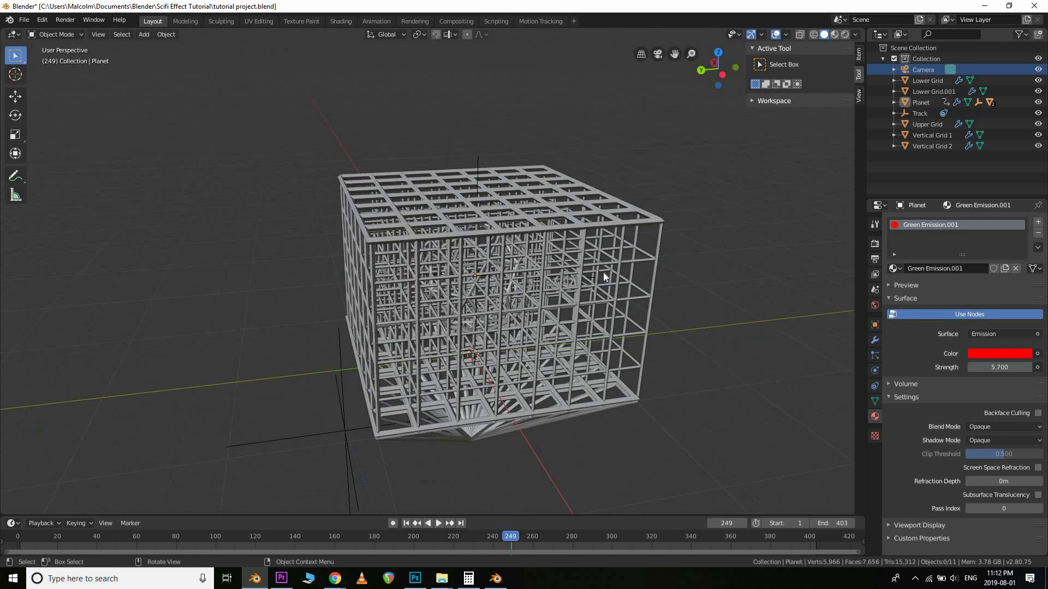
key(KP_3)
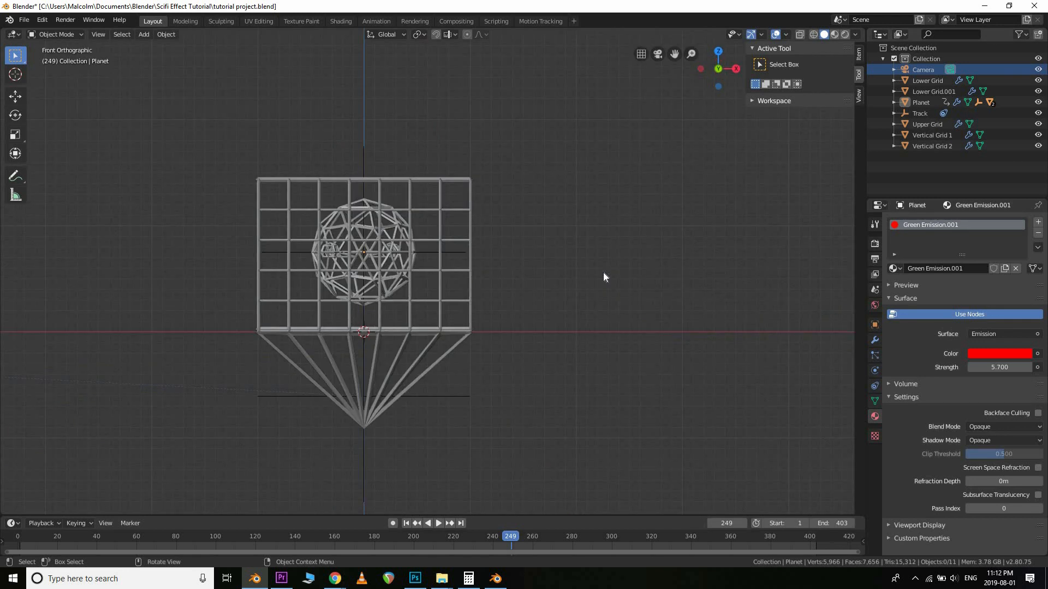
key(KP_0)
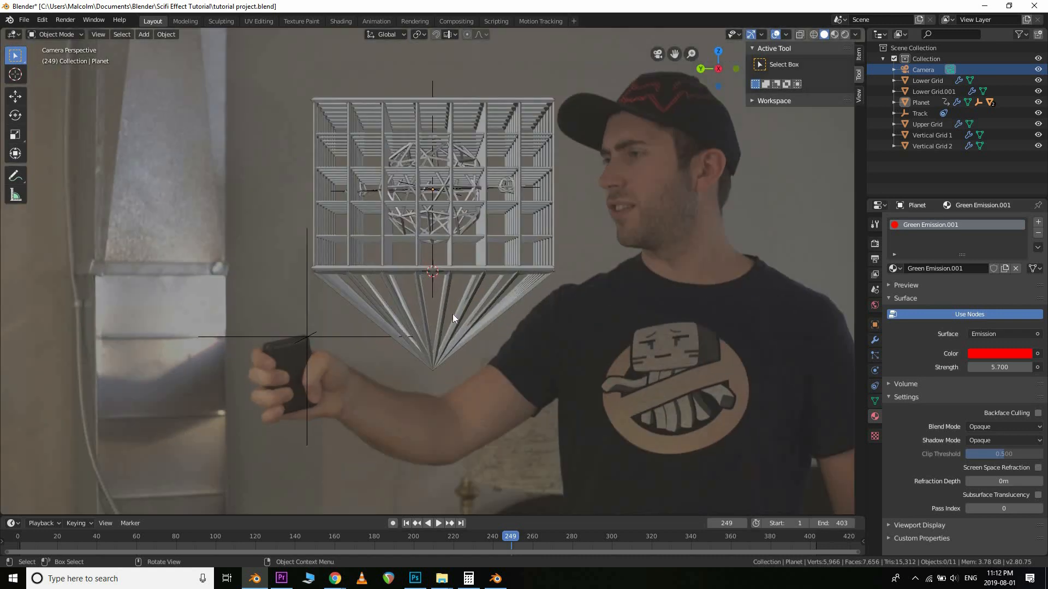
key(z)
click(407, 315)
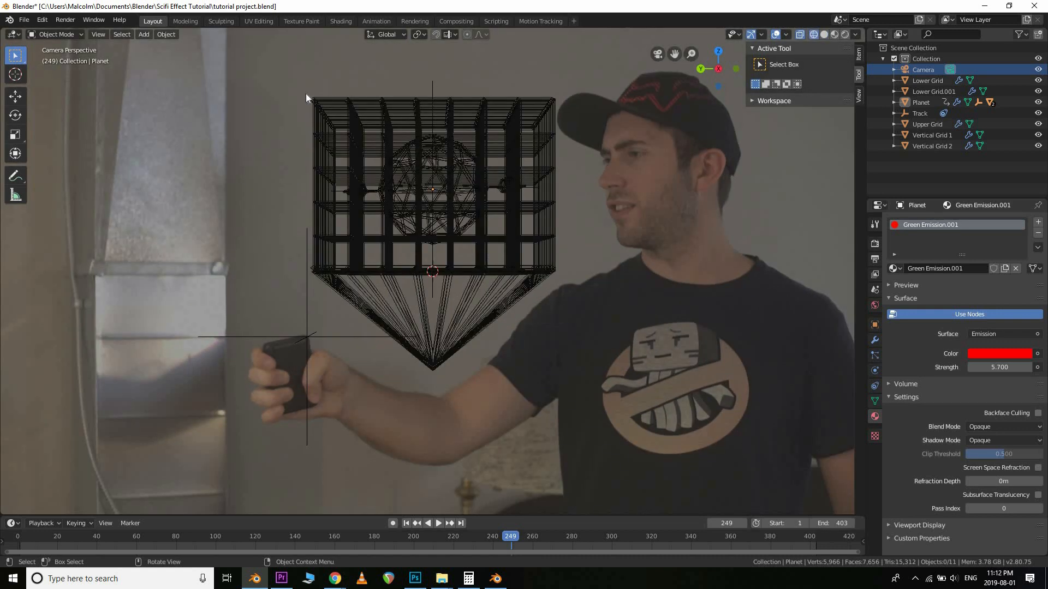
key(b)
drag(287, 70, 614, 407)
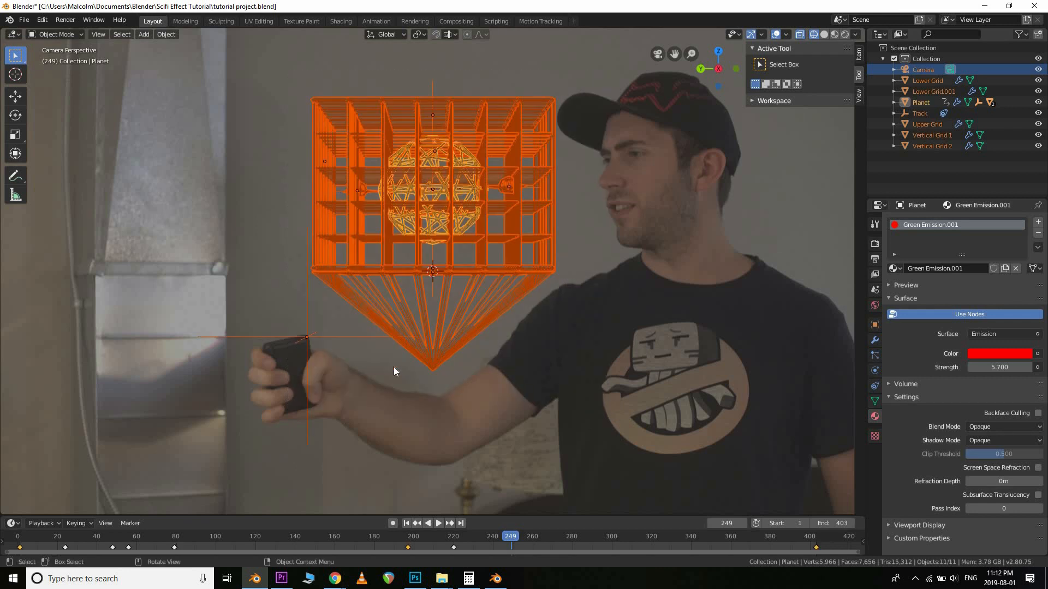
click(558, 276)
Add a Plain Axes empty and move it about 1.32 m in Y and -0.647 m in Z onto the handheld object
key(shift+a)
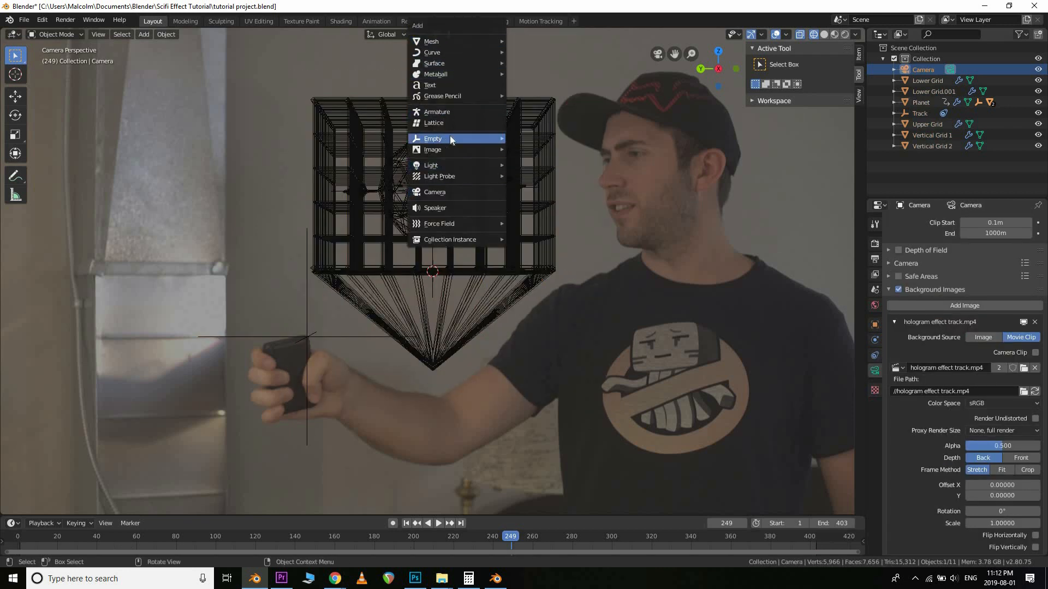
mouse_move(449, 138)
click(524, 137)
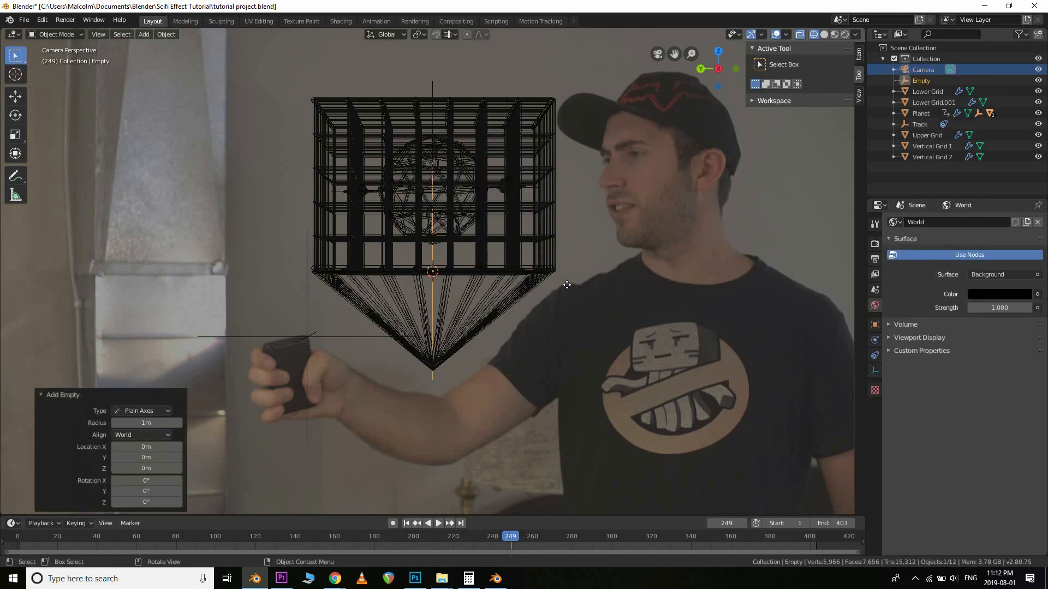
key(g)
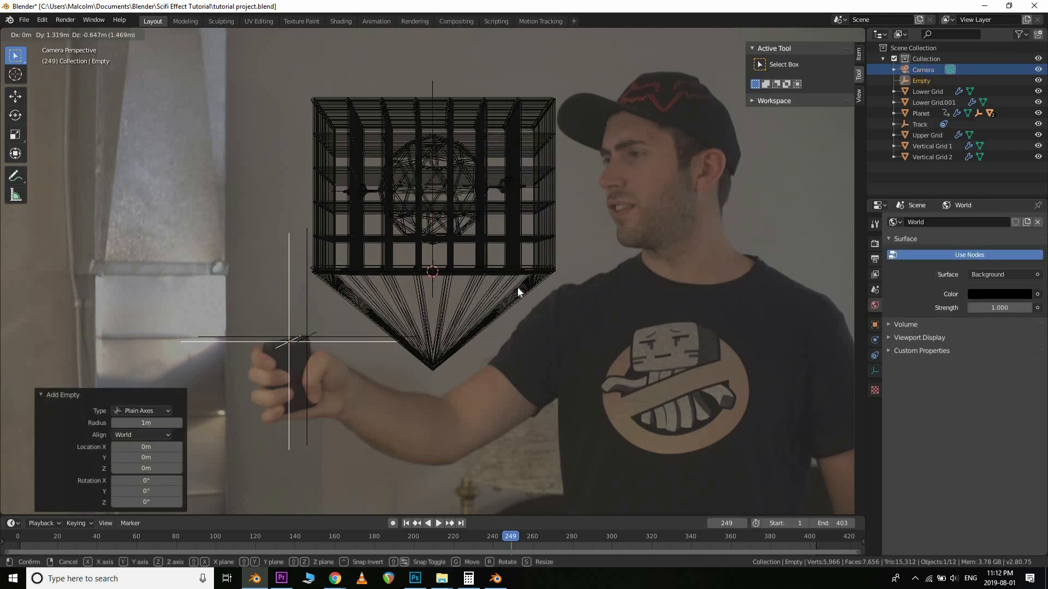
click(519, 292)
middle_drag(355, 418, 564, 226)
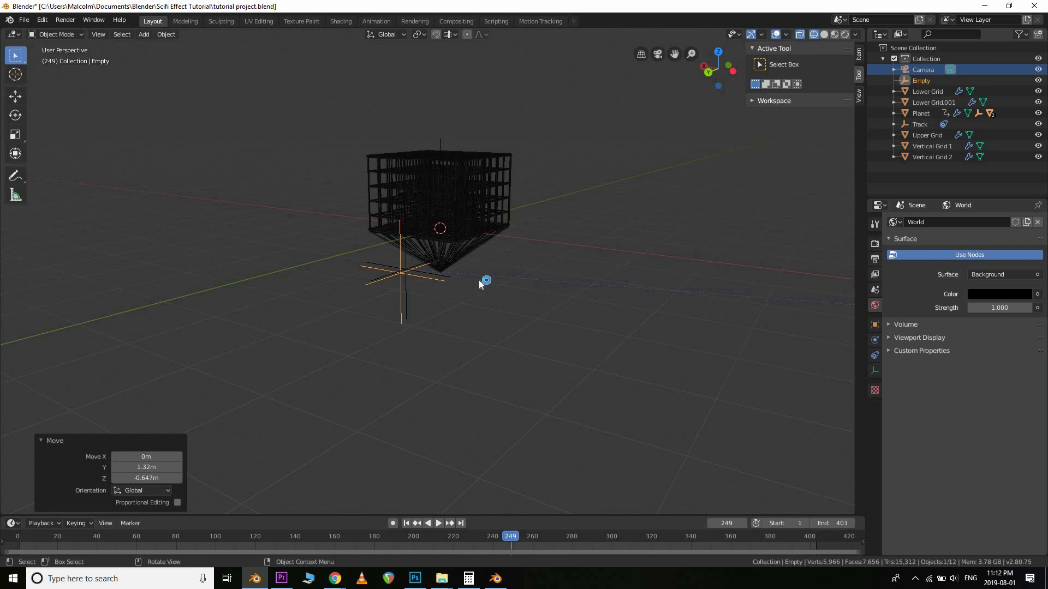
middle_drag(511, 353, 533, 375)
key(g)
key(x)
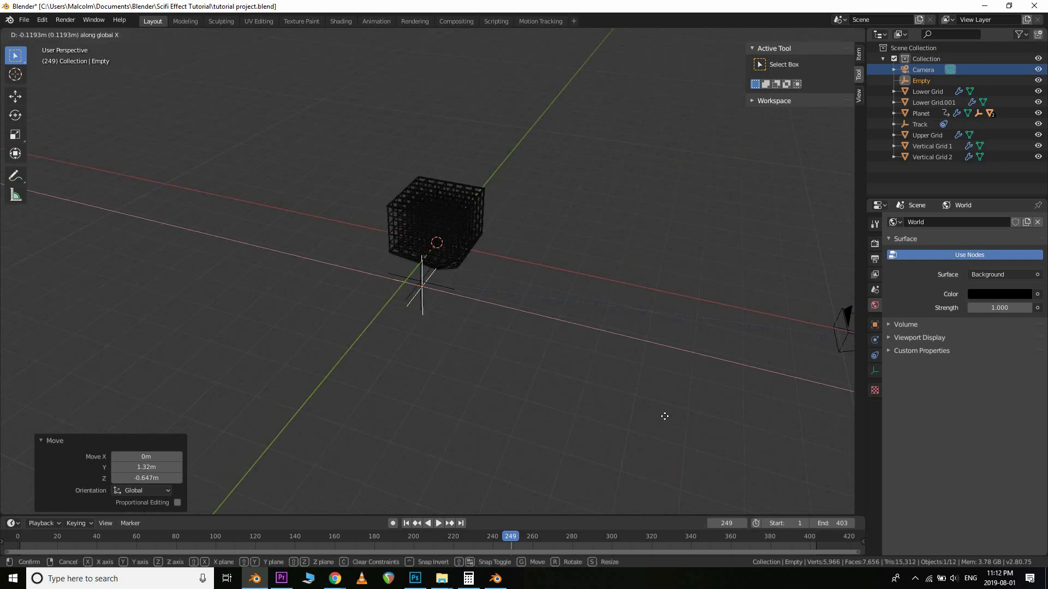
key(Escape)
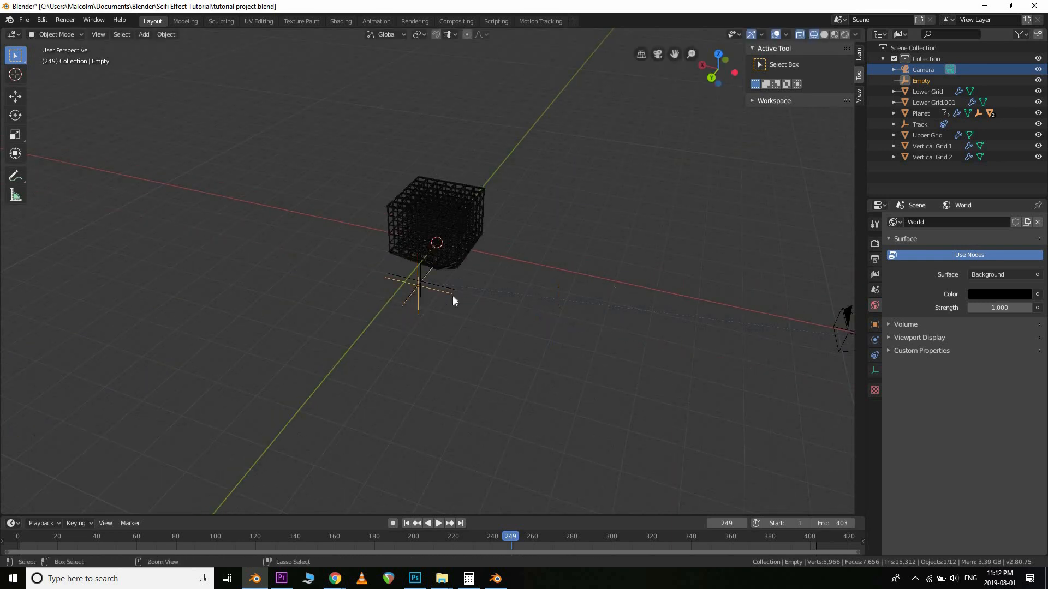
Try to select the new empty together with the Track empty in a close-up camera view
middle_drag(484, 299, 433, 282)
scroll(419, 278, up, 5)
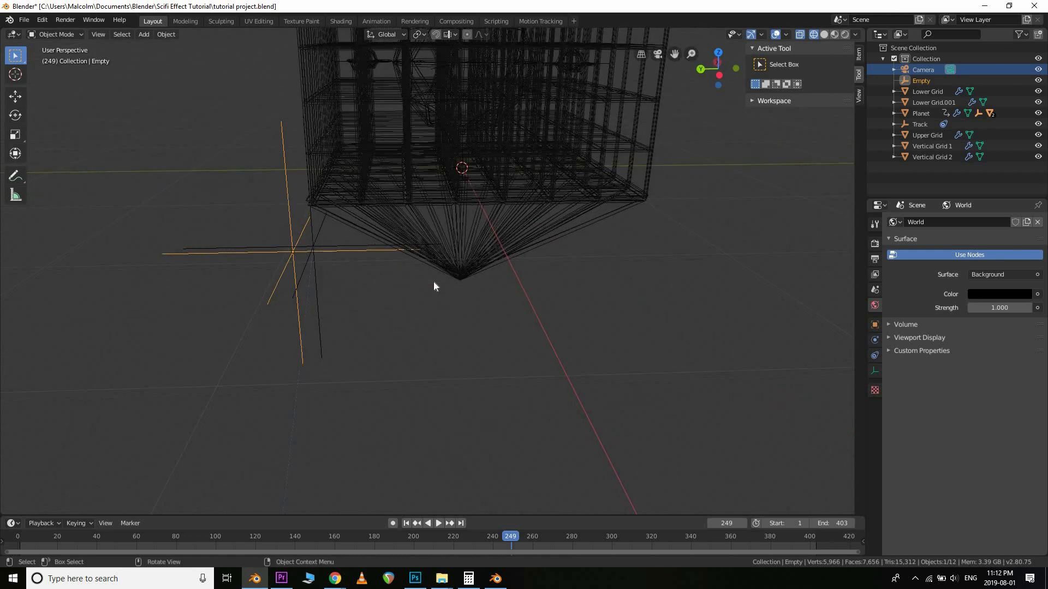
key(KP_0)
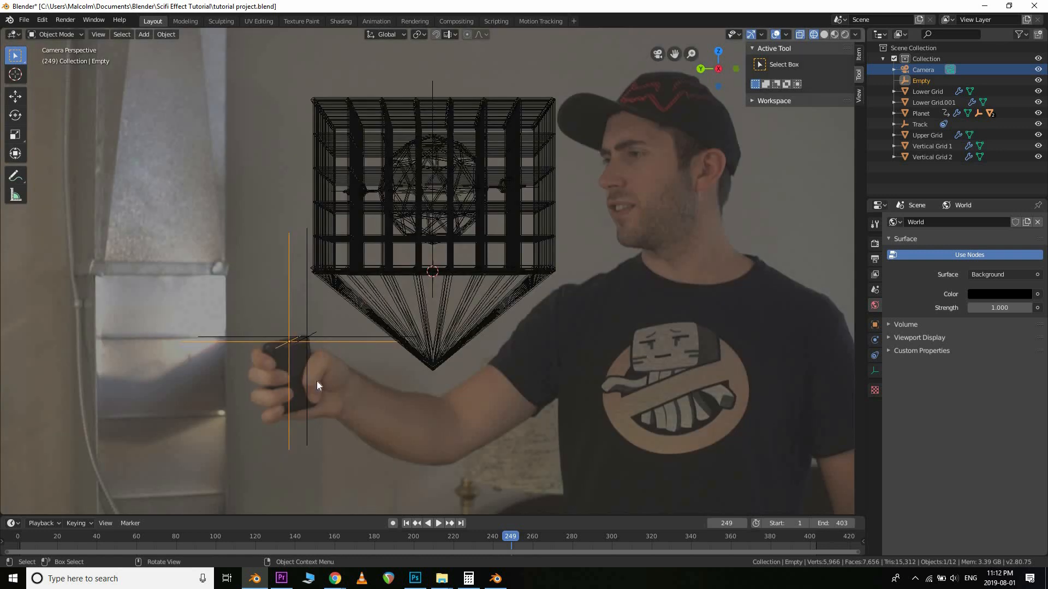
scroll(323, 394, up, 3)
scroll(447, 402, up, 1)
shift+middle_drag(235, 408, 368, 366)
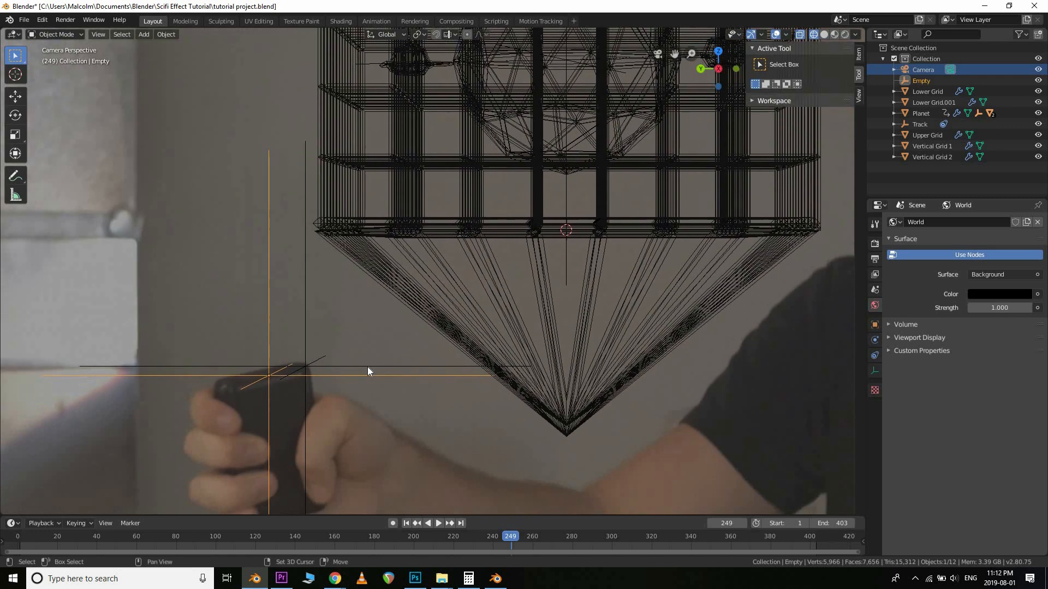
click(368, 364)
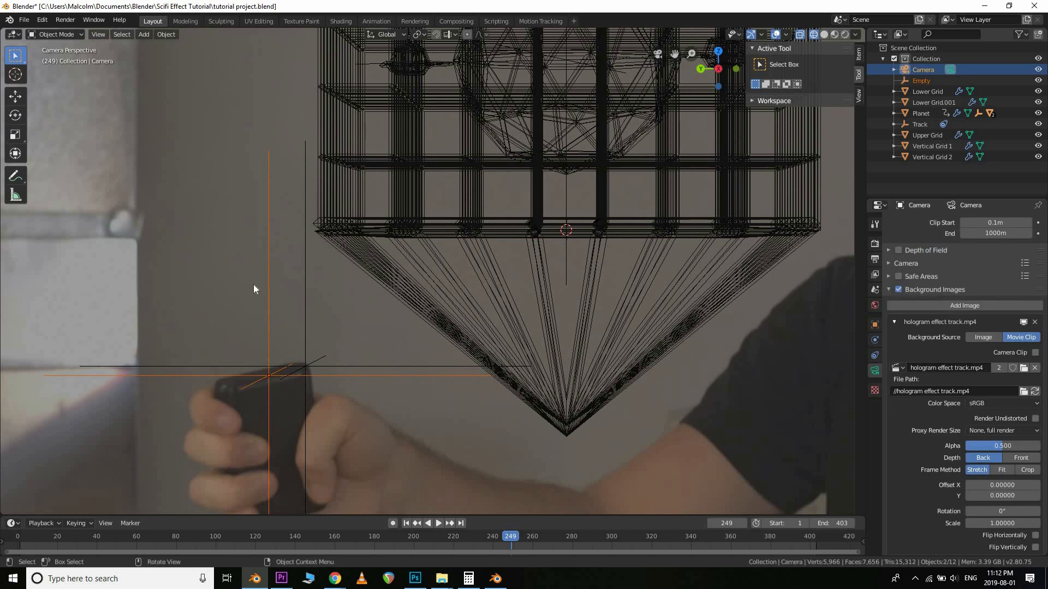
click(278, 401)
shift+click(388, 327)
Outside the camera view, parent the new empty to the Track empty using the Object option
key(KP_0)
scroll(414, 418, up, 4)
shift+middle_drag(460, 323, 512, 244)
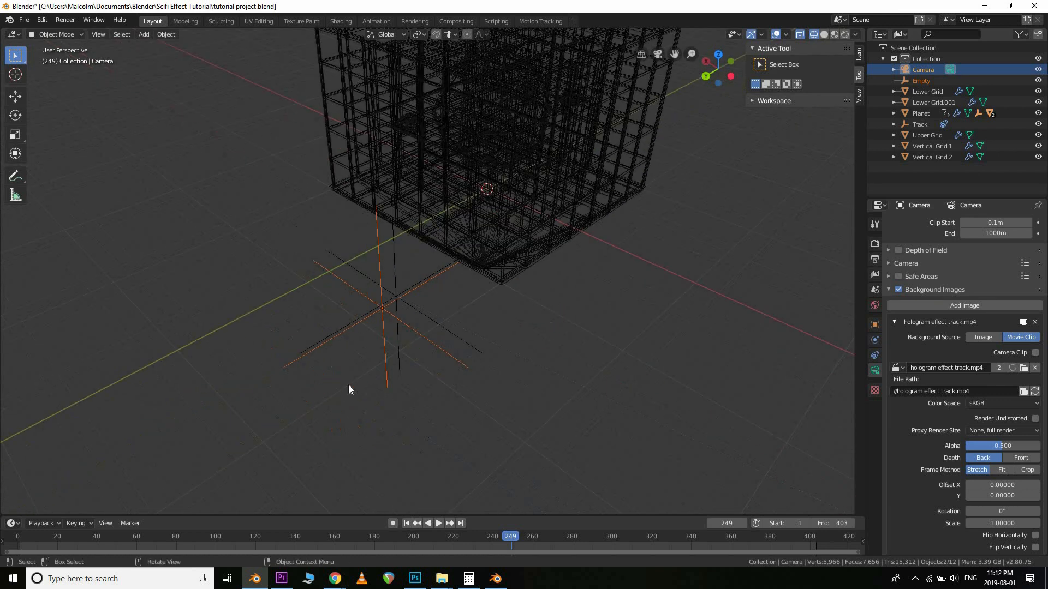
scroll(348, 387, up, 4)
click(348, 388)
shift+click(431, 387)
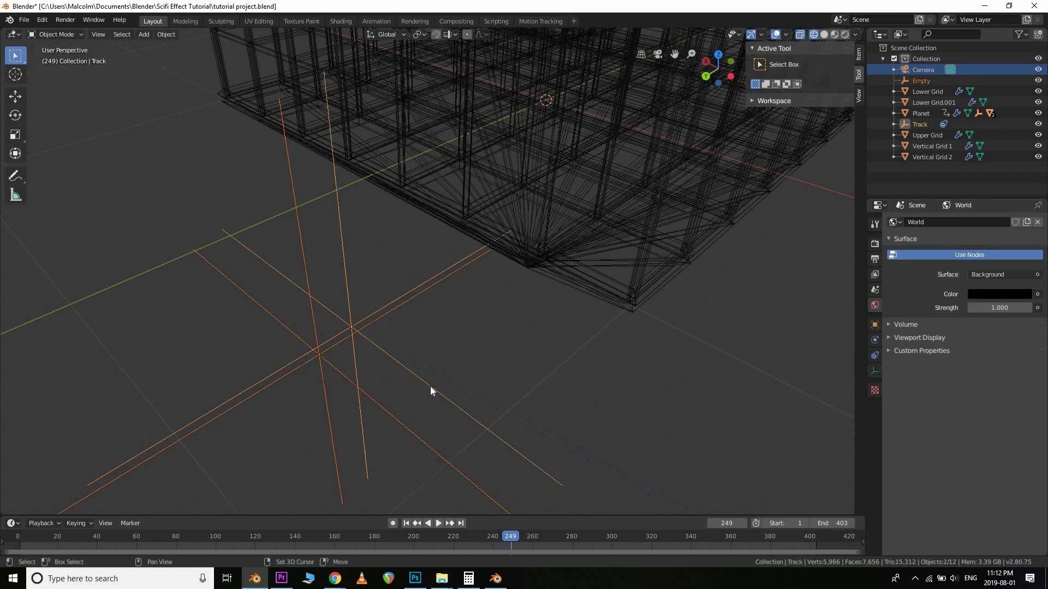
key(ctrl+p)
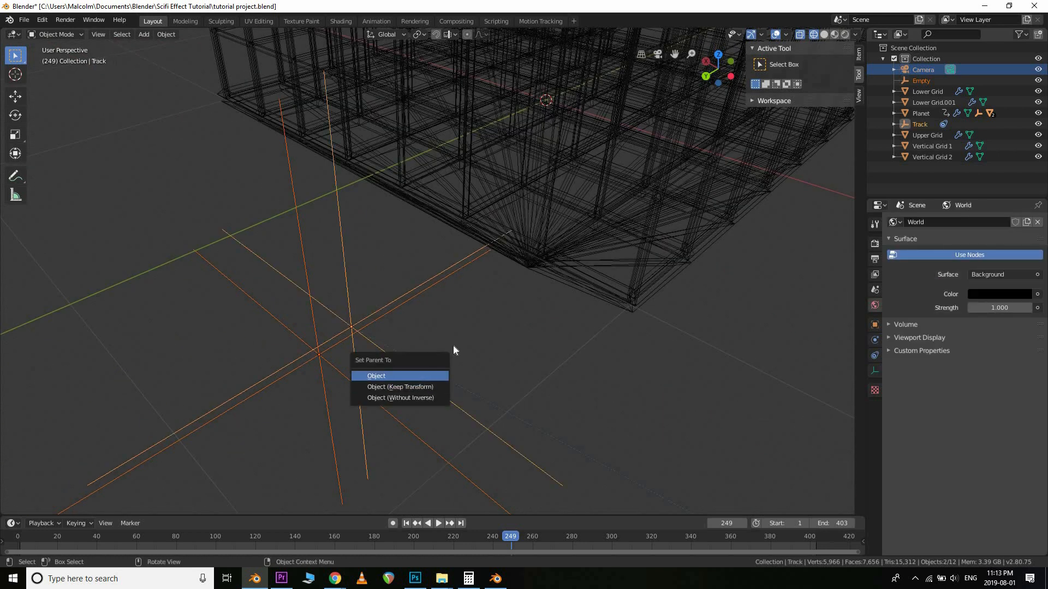
key(Return)
Play a short part of the animation to check that the new empty follows Track, and return to frame 1
middle_drag(481, 346, 447, 355)
click(438, 465)
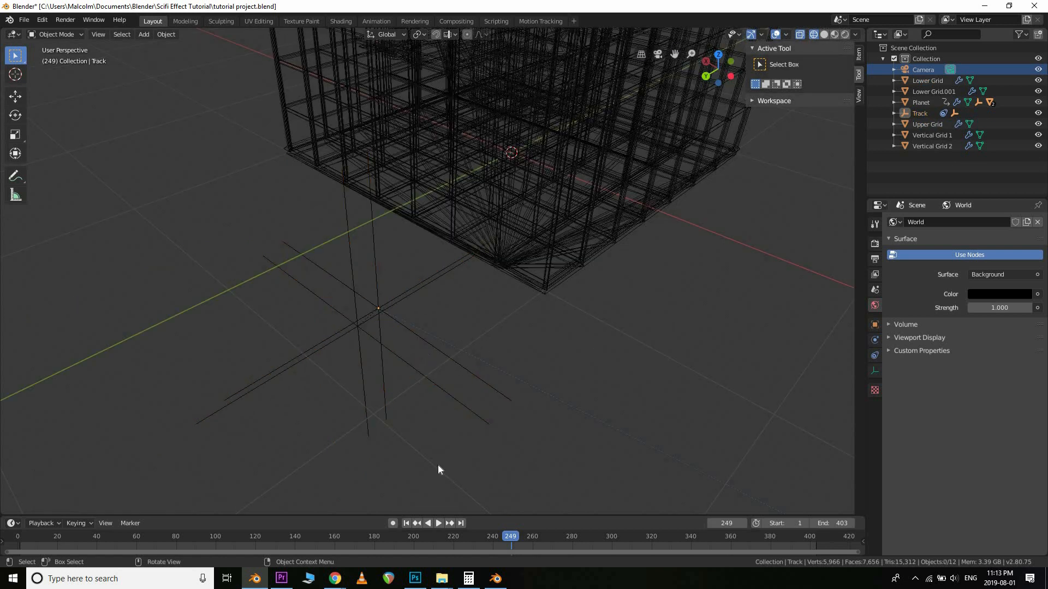
click(439, 523)
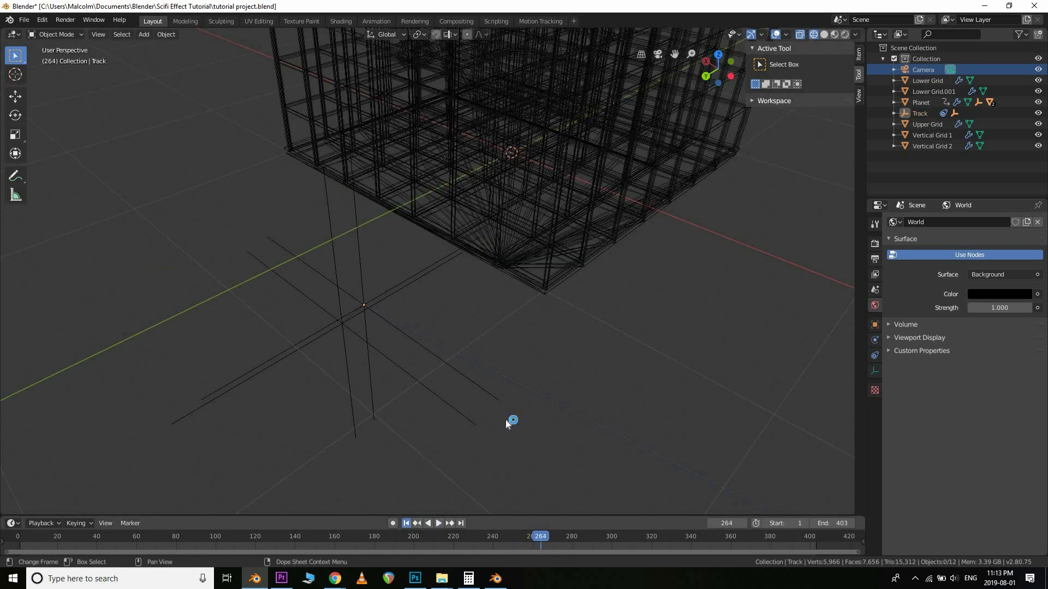
key(shift+Left)
Select the new empty and examine its offset from Track on the handheld object through the camera at frame 1
middle_drag(519, 424, 397, 428)
click(397, 428)
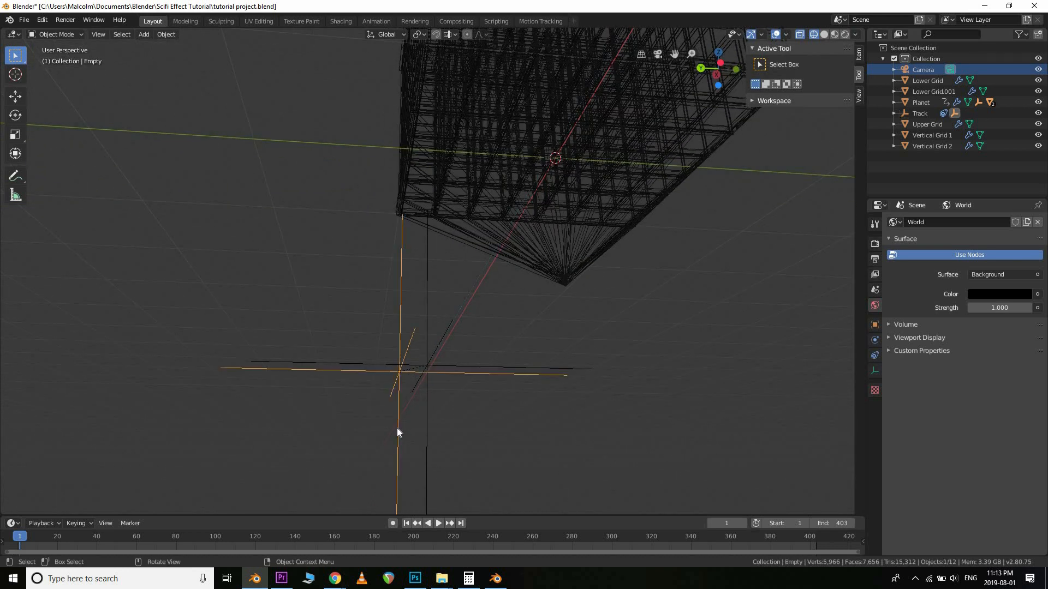
key(KP_0)
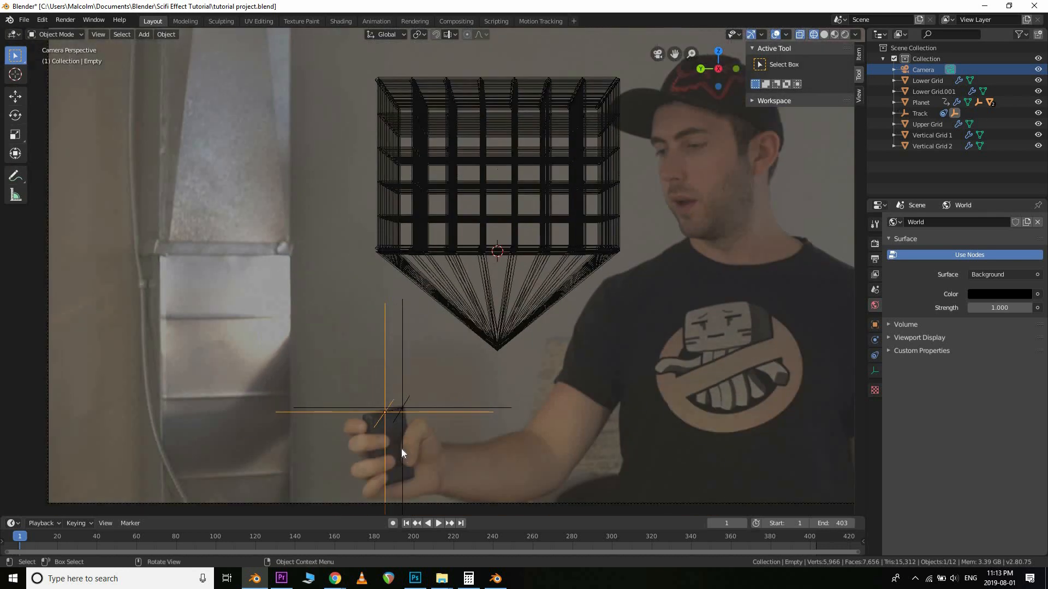
scroll(461, 401, up, 5)
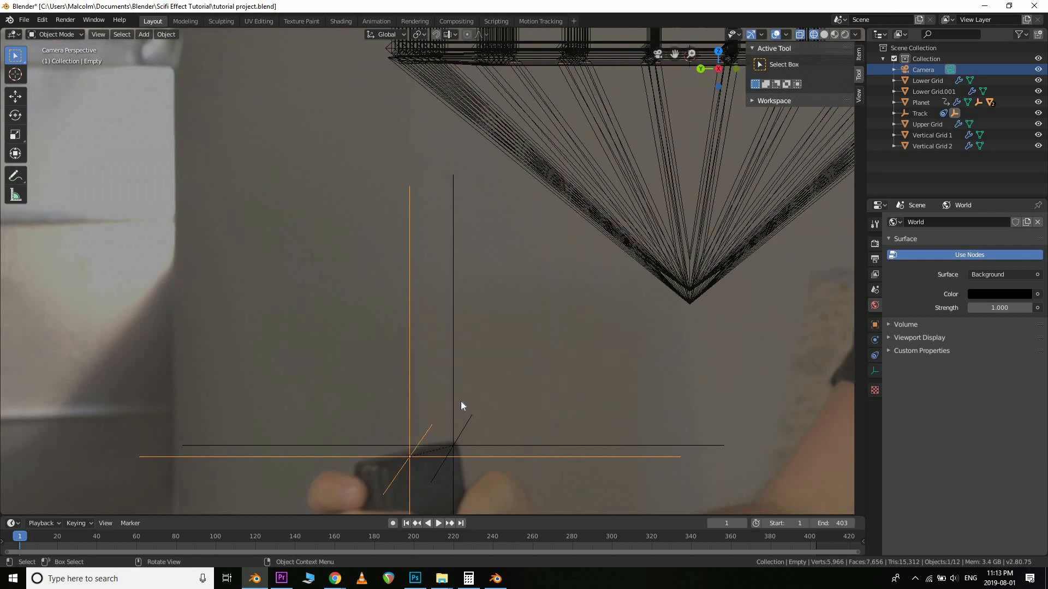
scroll(469, 440, up, 3)
shift+middle_drag(481, 314, 476, 250)
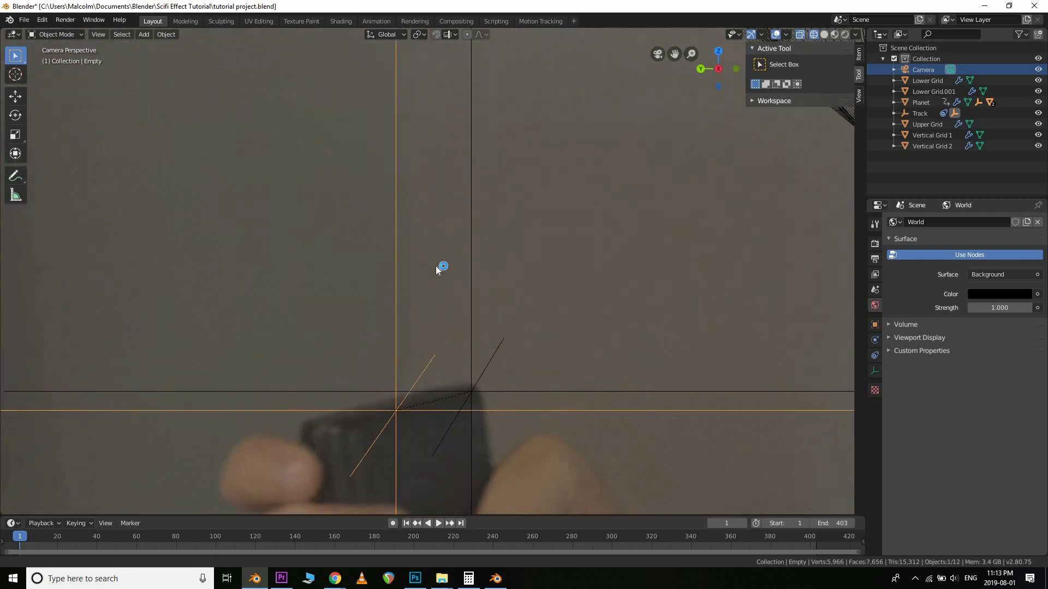
Frame the whole camera view and scrub the timeline to frame 257 to compare the empties with the footage
key(Home)
click(489, 311)
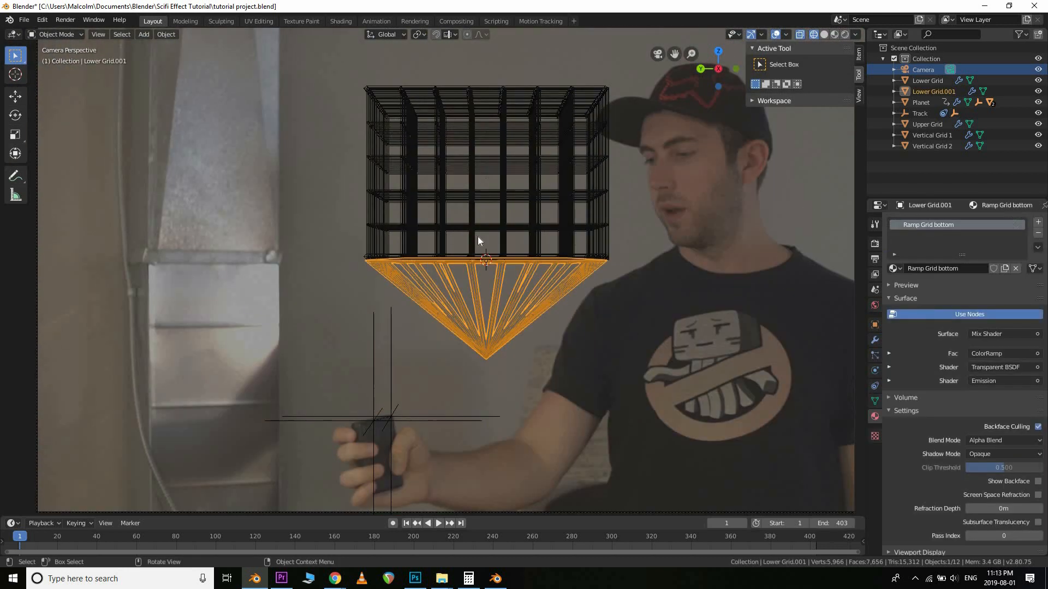
key(z)
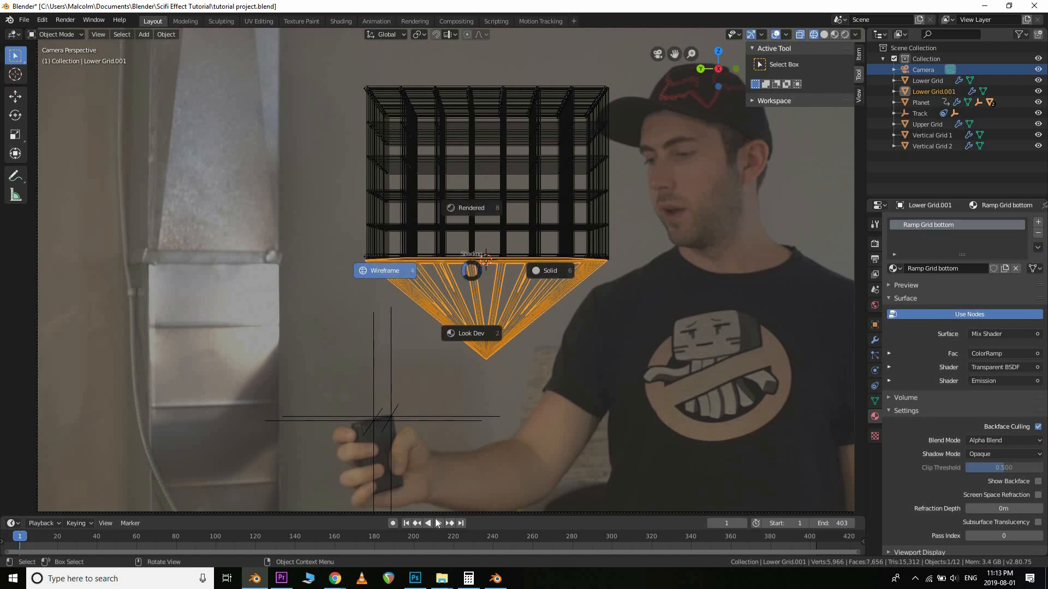
key(Escape)
click(484, 543)
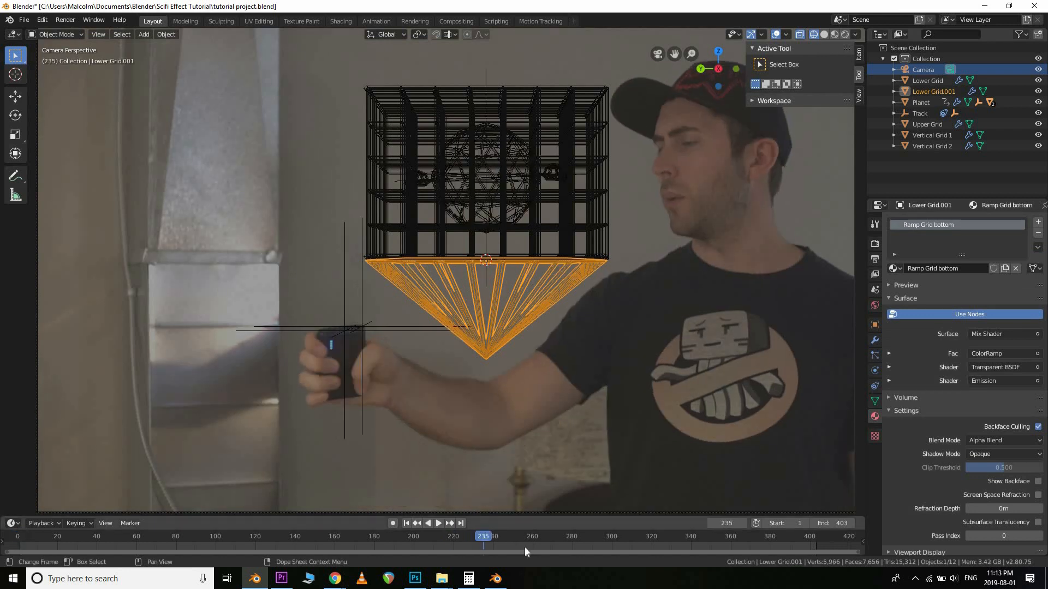
drag(525, 548, 526, 548)
At frame 257, select all hologram objects and the empties within the camera view
scroll(570, 346, down, 1)
click(643, 473)
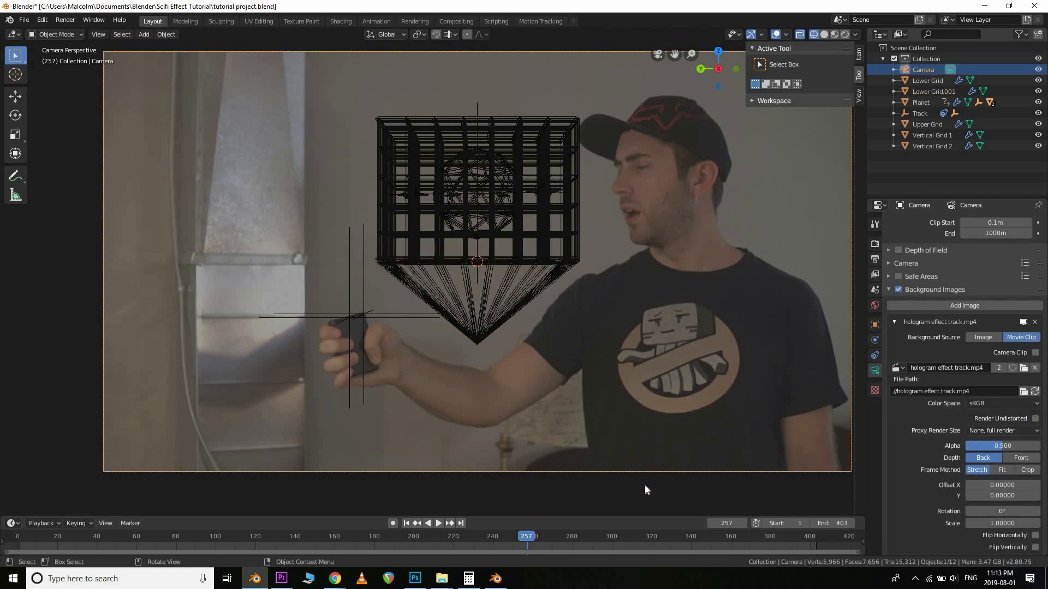
drag(440, 93, 513, 227)
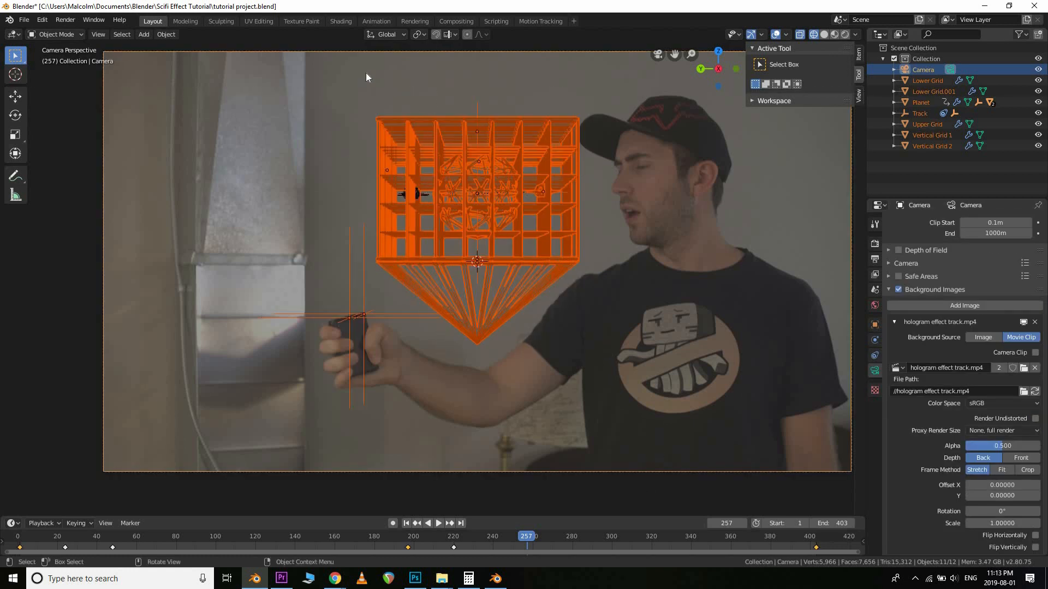
shift+drag(691, 381, 366, 93)
Outside the camera view, remove both tracking empties and the camera from the selection, leaving only the hologram objects selected
middle_drag(499, 286, 393, 398)
key(c)
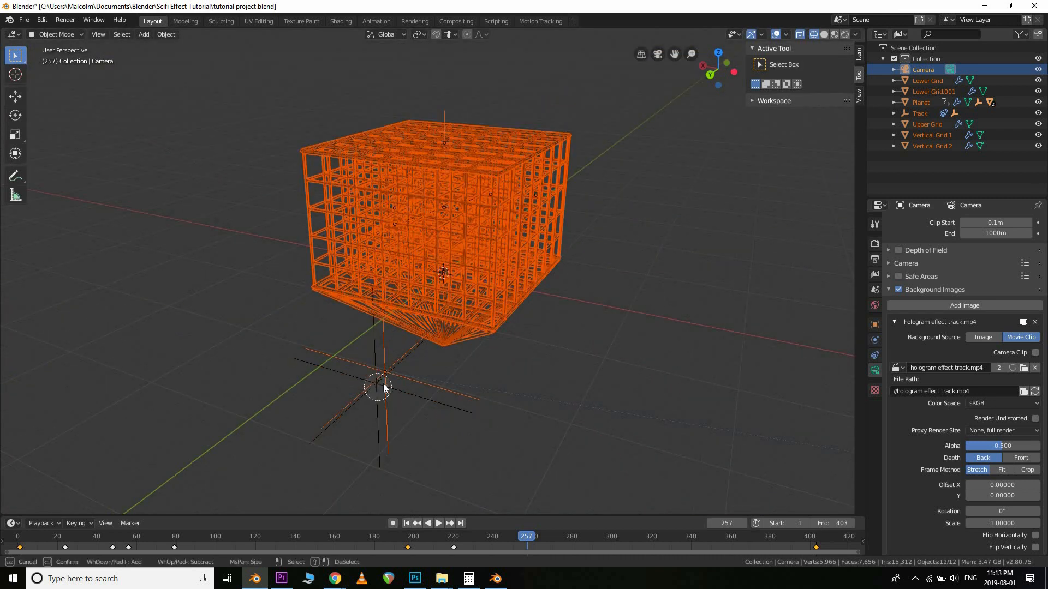
middle_click(383, 385)
key(Escape)
scroll(648, 315, down, 7)
key(c)
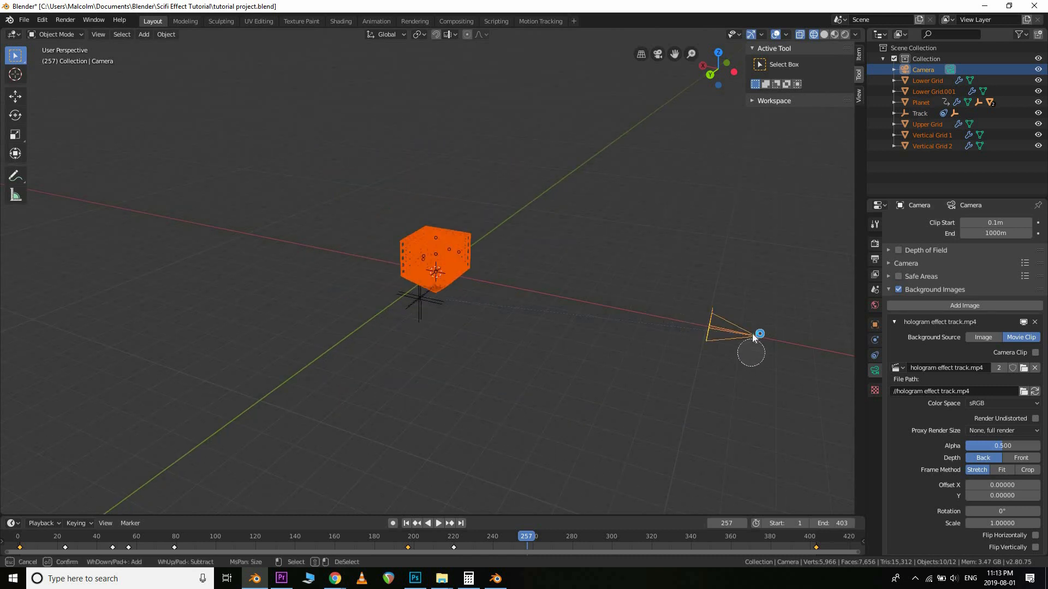
key(Escape)
scroll(500, 341, up, 6)
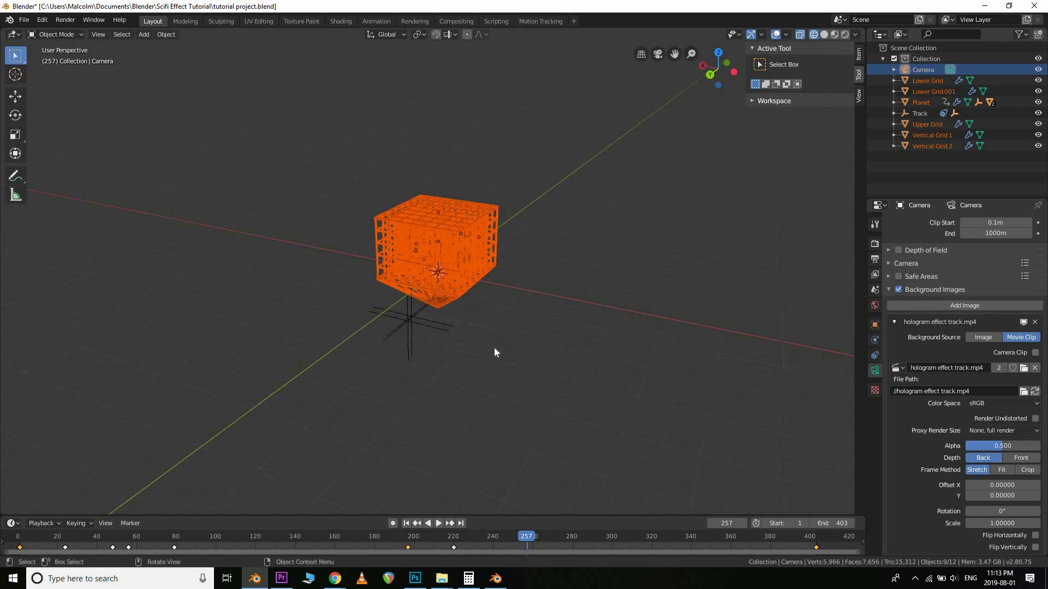
Through the camera, move the hologram about 1.41 m in Y and 0.32 m in Z so its tip sits on the handheld device
key(KP_0)
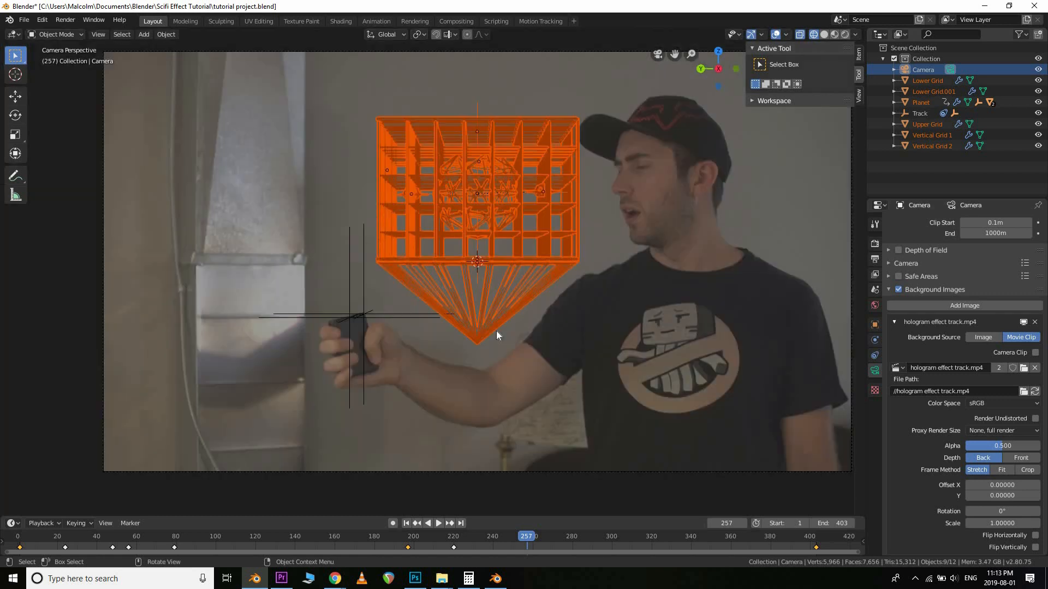
key(g)
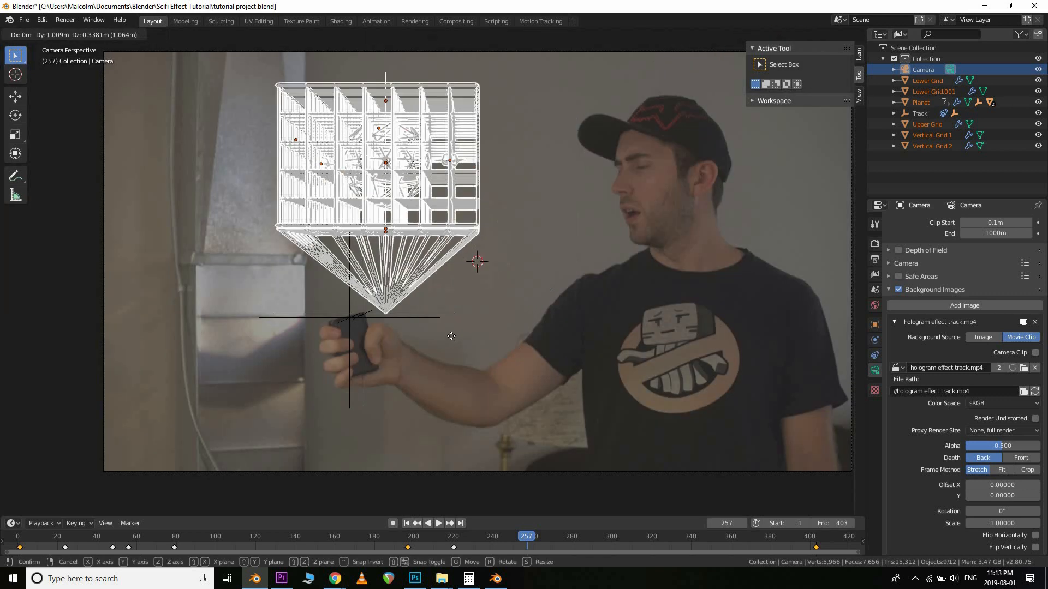
click(326, 190)
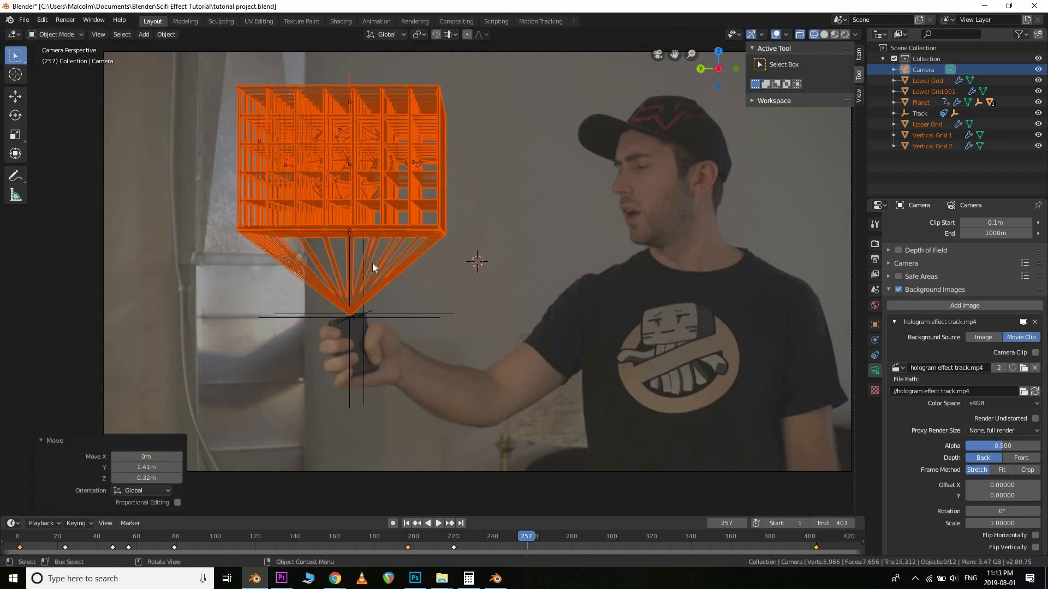
Switch to rendered shading and nudge the hologram about 0.023 m in Y and -0.0172 m in Z to refine its tip's position
shift+middle_drag(521, 197, 568, 228)
key(z)
click(565, 159)
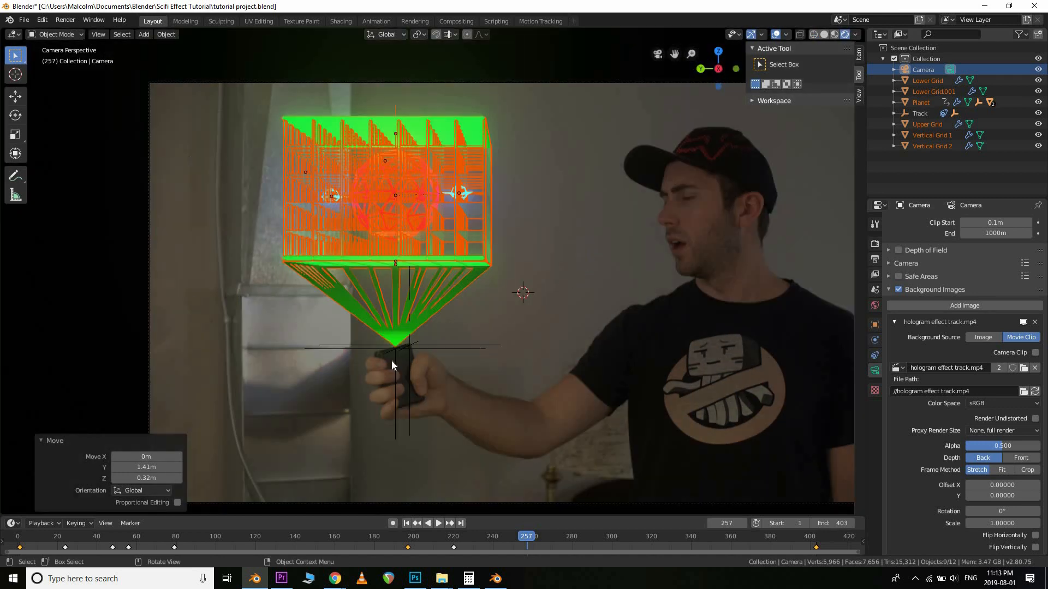
scroll(509, 368, up, 8)
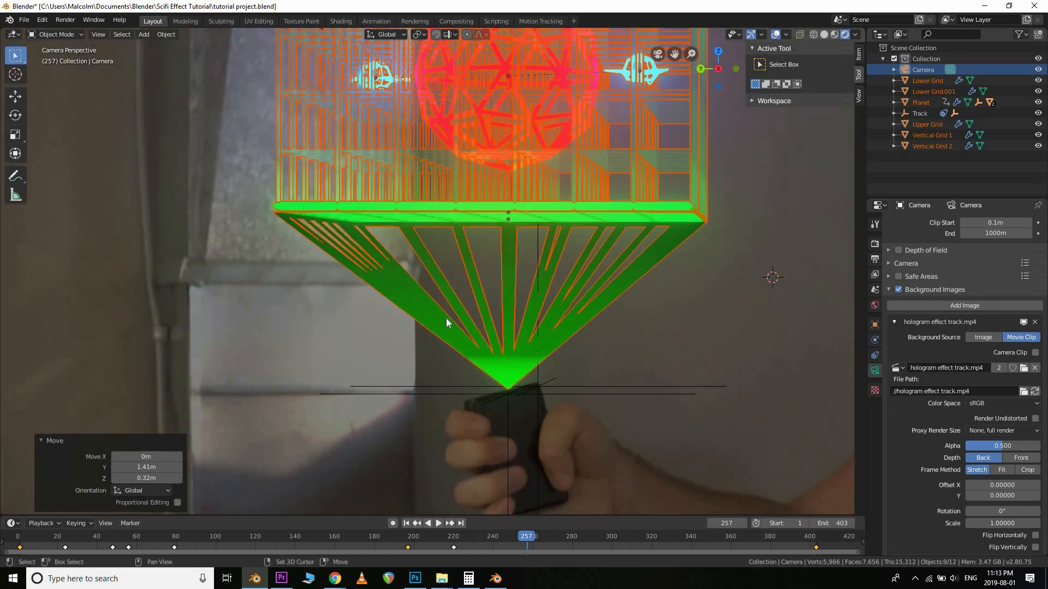
scroll(518, 359, up, 1)
key(g)
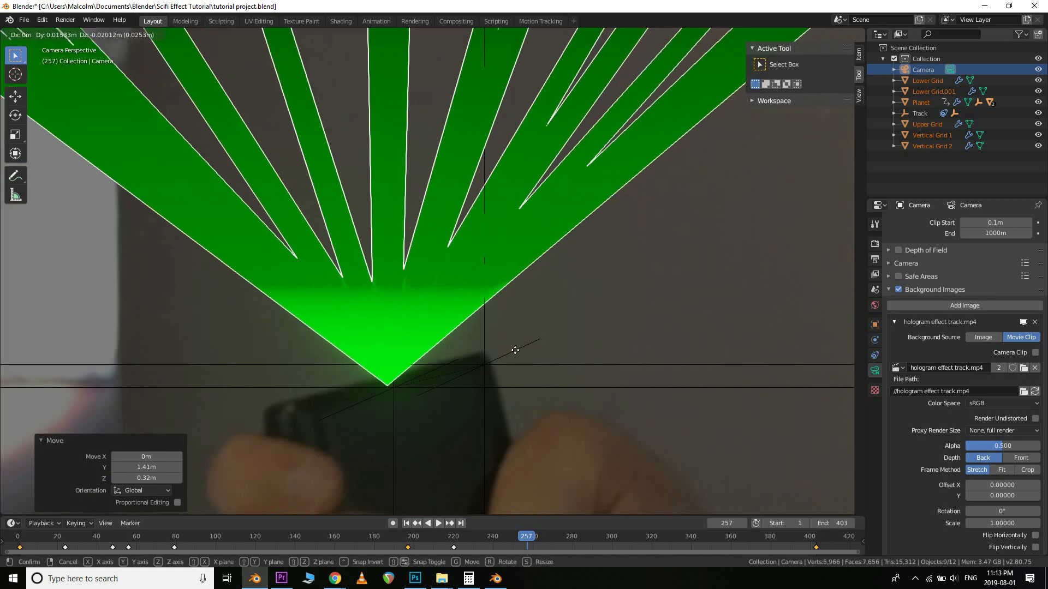
click(515, 351)
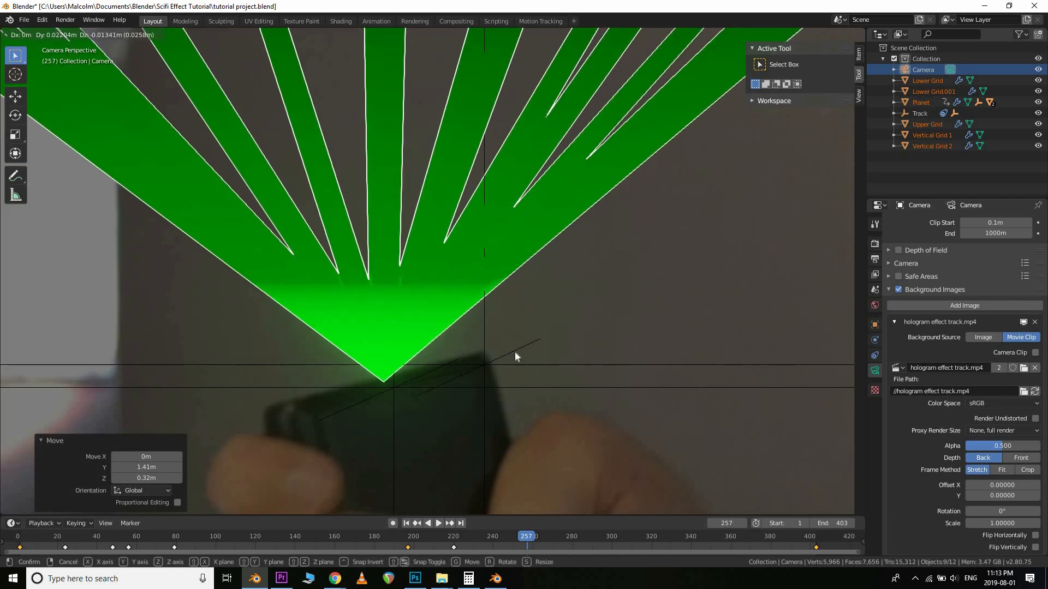
Parent the selected hologram objects to the new empty at the device using Object (Keep Transform)
scroll(546, 362, down, 4)
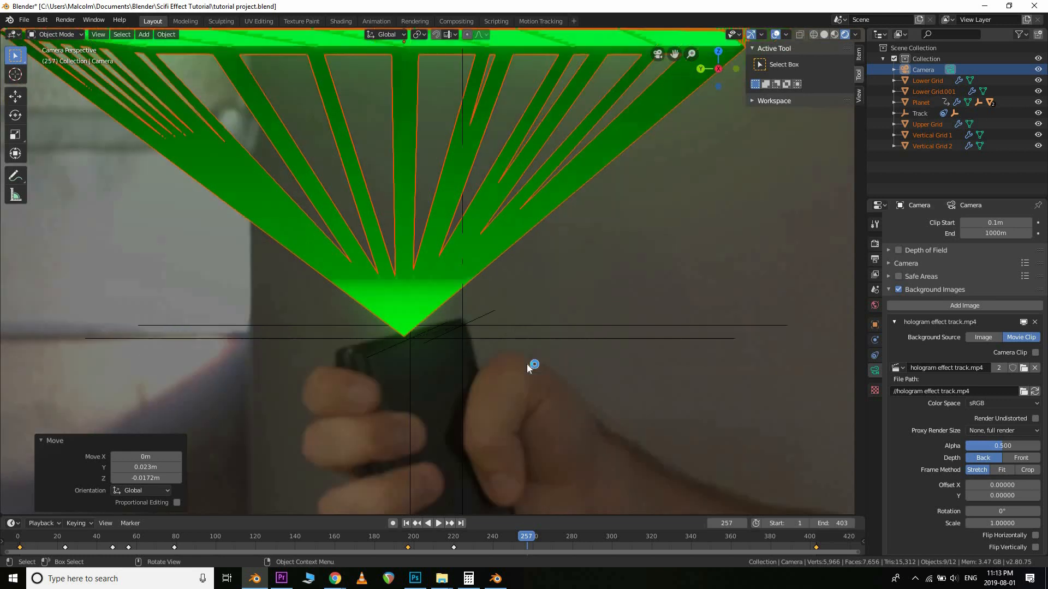
scroll(540, 311, down, 4)
scroll(420, 406, up, 5)
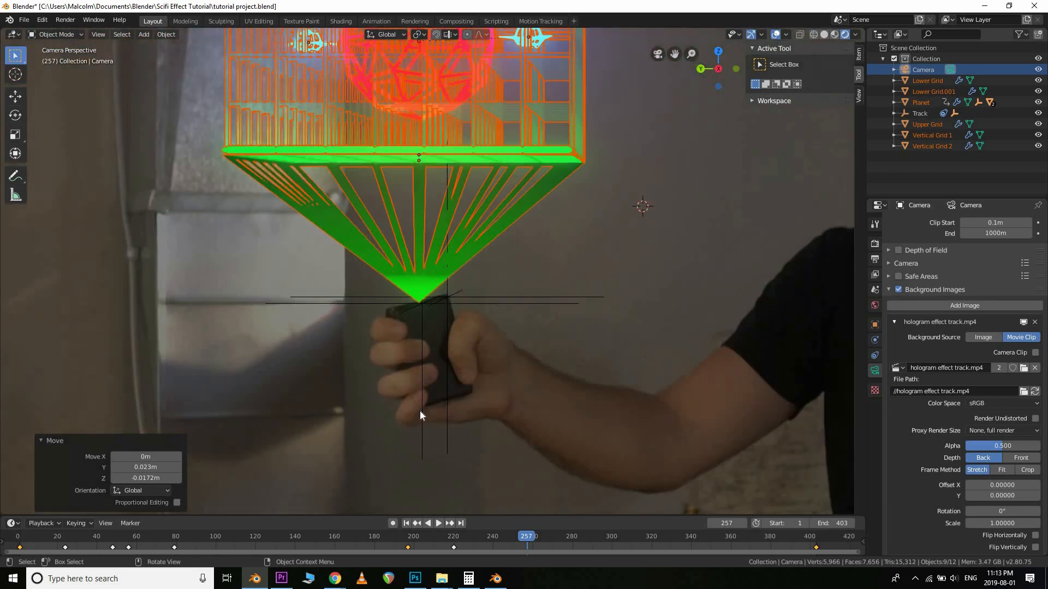
shift+click(483, 349)
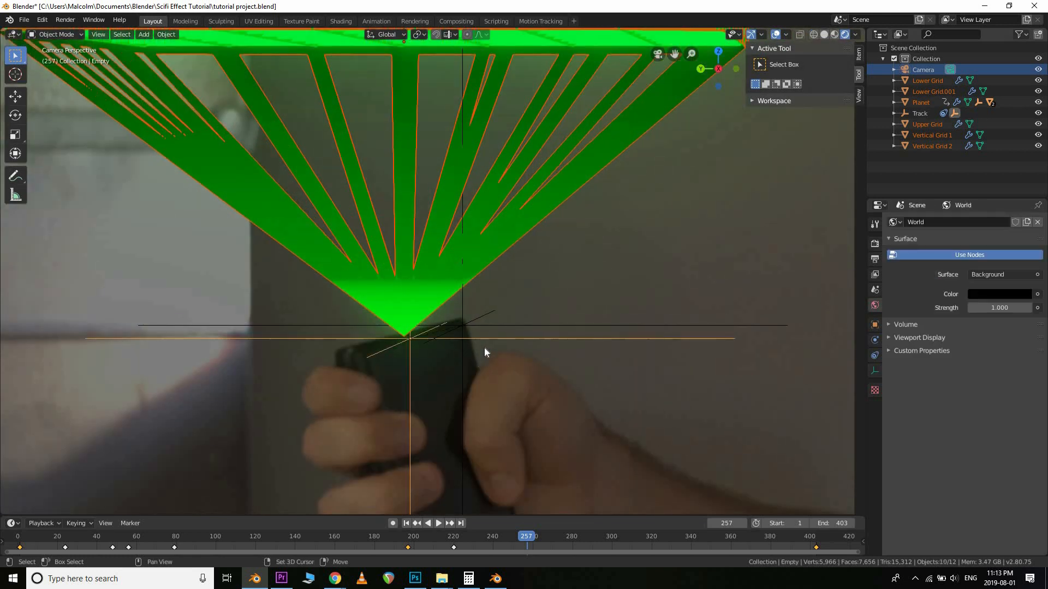
scroll(483, 348, down, 6)
scroll(444, 176, down, 5)
scroll(426, 322, up, 4)
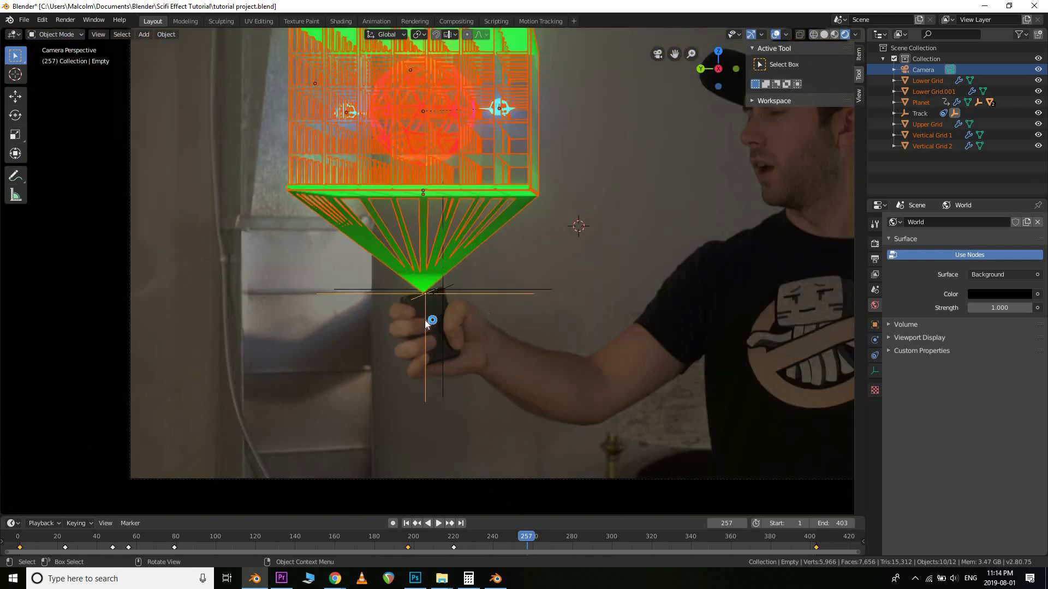
scroll(475, 341, up, 5)
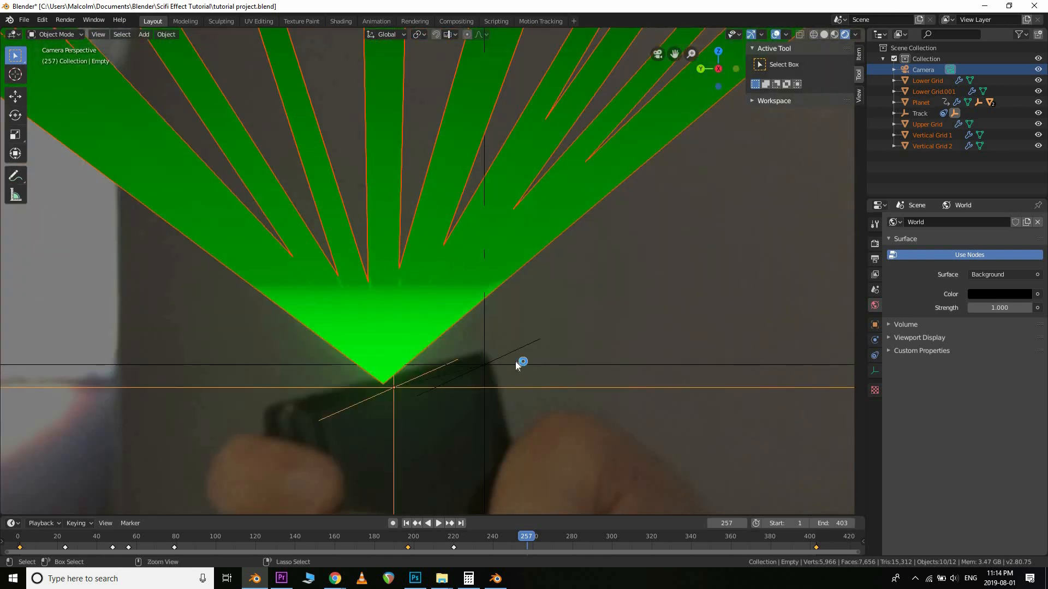
key(ctrl+p)
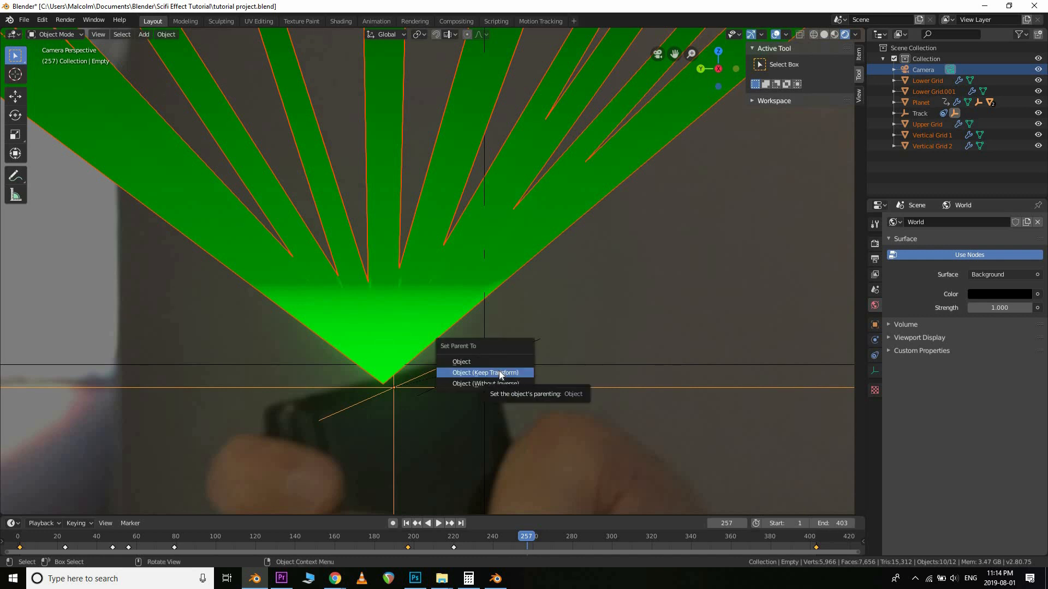
click(500, 373)
Play the animation from frame 1 through the camera to check that the hologram follows the device, and return to frame 1
scroll(532, 330, down, 6)
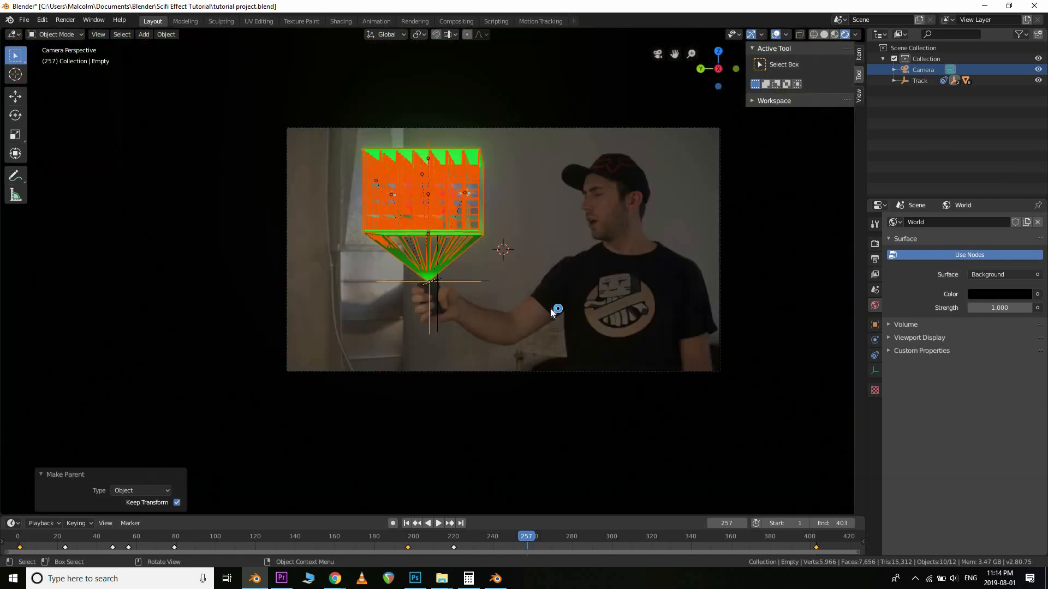
scroll(575, 273, up, 3)
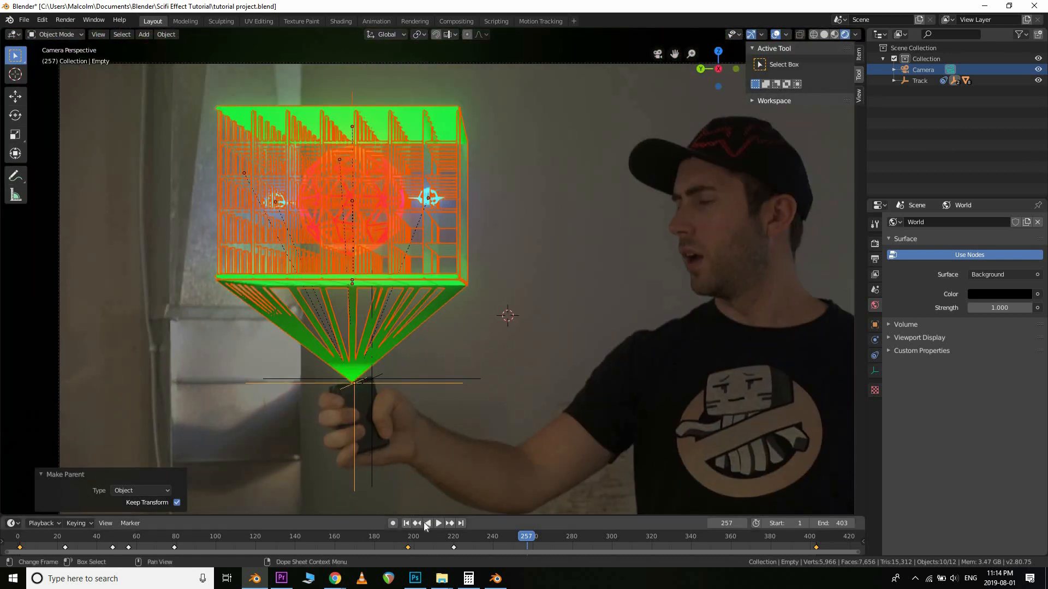
click(406, 523)
key(space)
scroll(537, 389, down, 3)
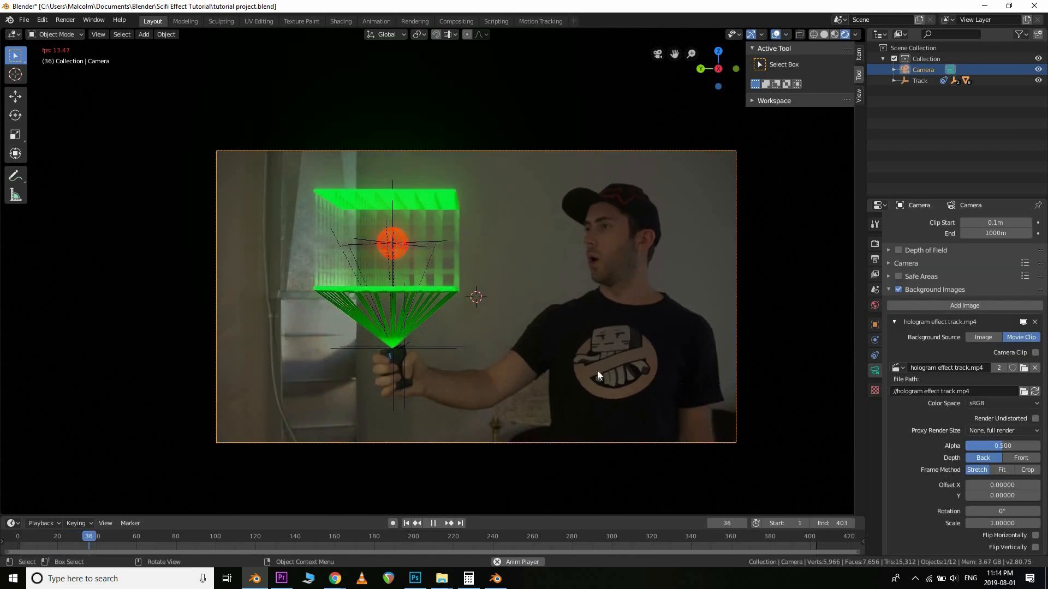
scroll(451, 349, up, 3)
scroll(466, 369, up, 3)
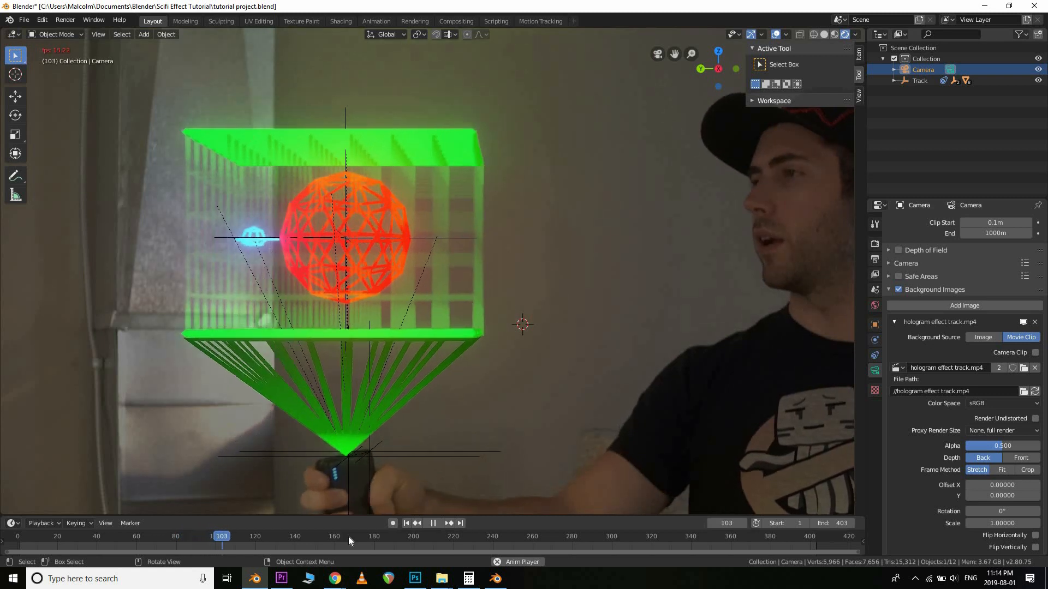
click(434, 524)
click(407, 524)
Outside the camera view, hide Vertical Grid 1 and Vertical Grid 2 to expose the inside of the hologram
middle_drag(425, 435, 448, 409)
scroll(562, 309, up, 6)
scroll(564, 307, down, 4)
click(515, 306)
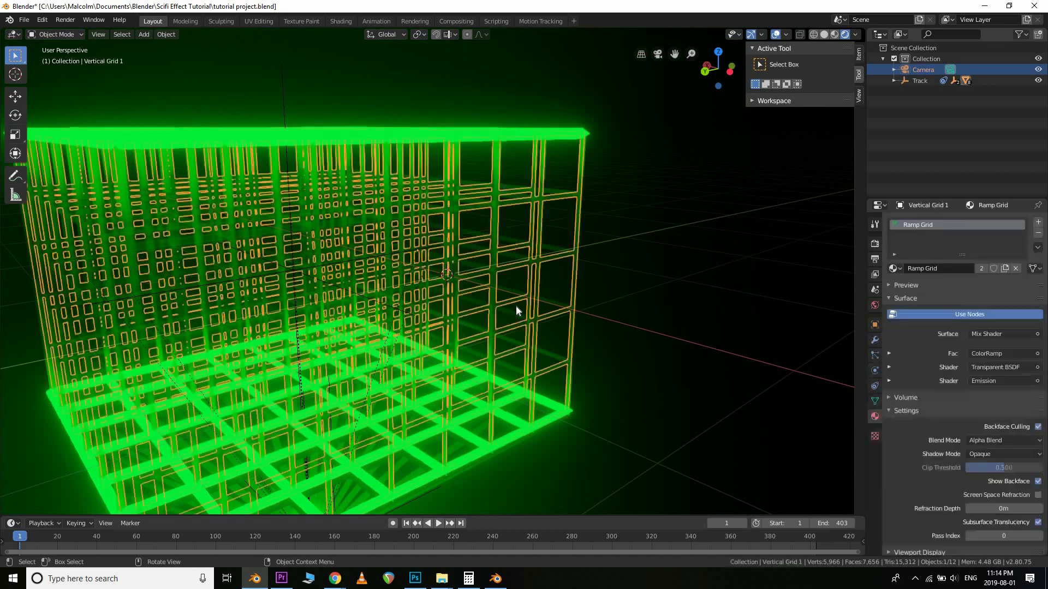
key(h)
click(535, 224)
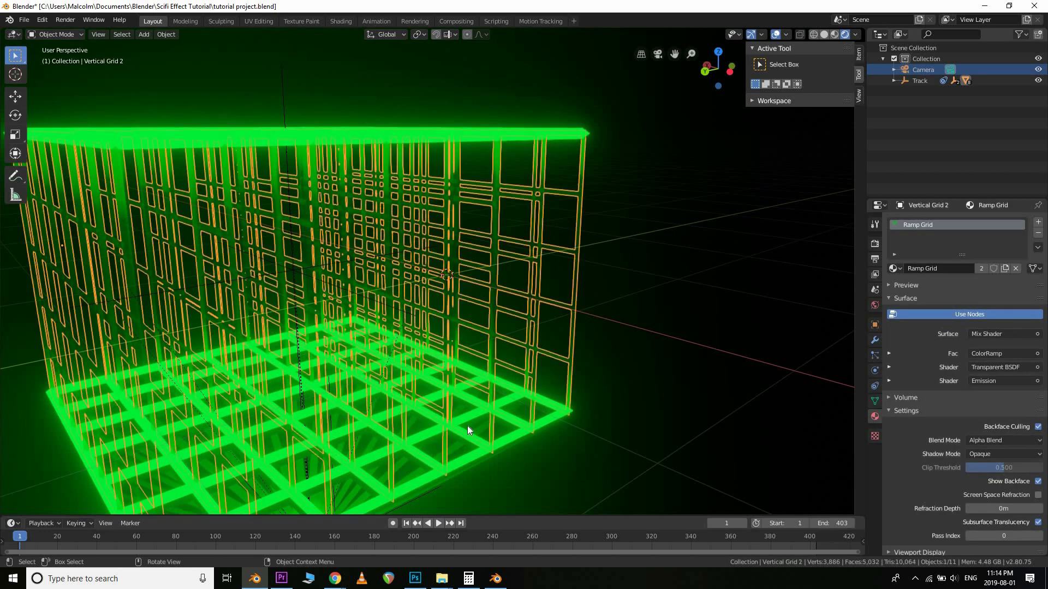
key(h)
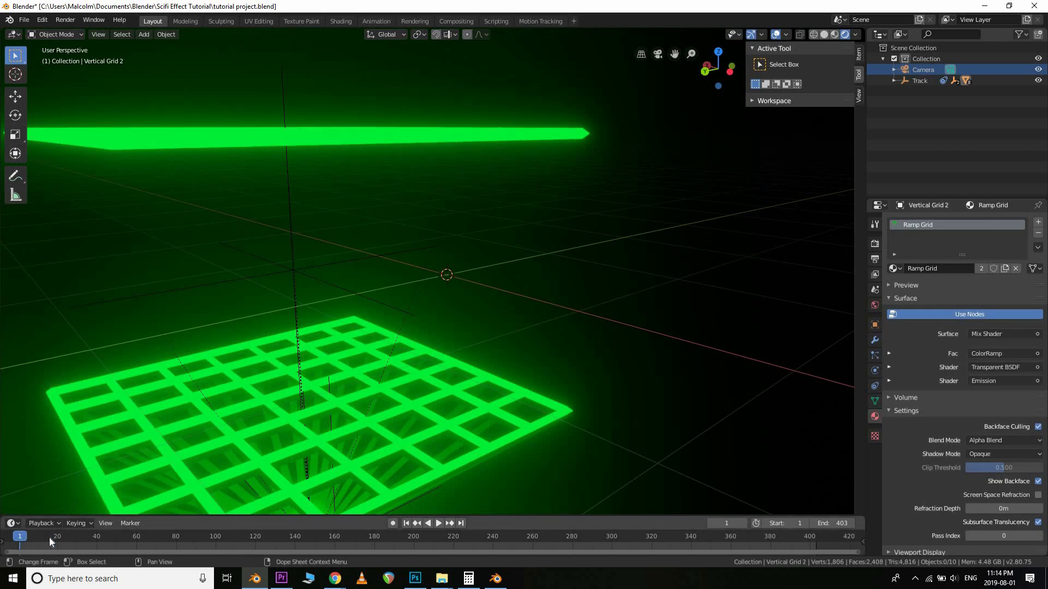
Advance the animation to frame 232 and parent Ship 1 and Ship 2 to the Ships Rotation empty using Object (Keep Transform)
key(space)
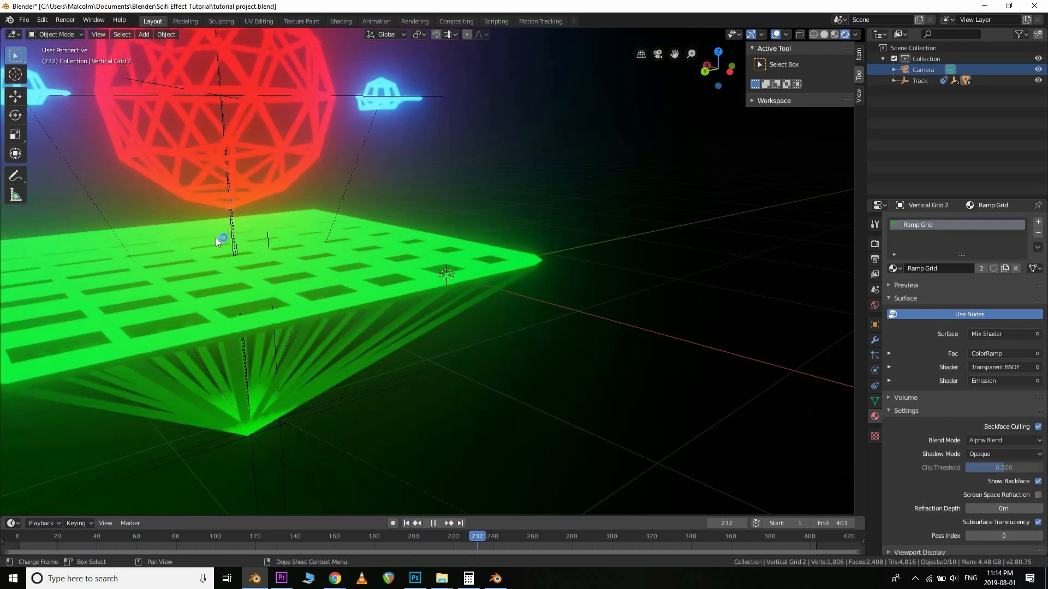
key(space)
scroll(216, 230, down, 3)
shift+middle_drag(216, 230, 441, 300)
scroll(550, 294, up, 4)
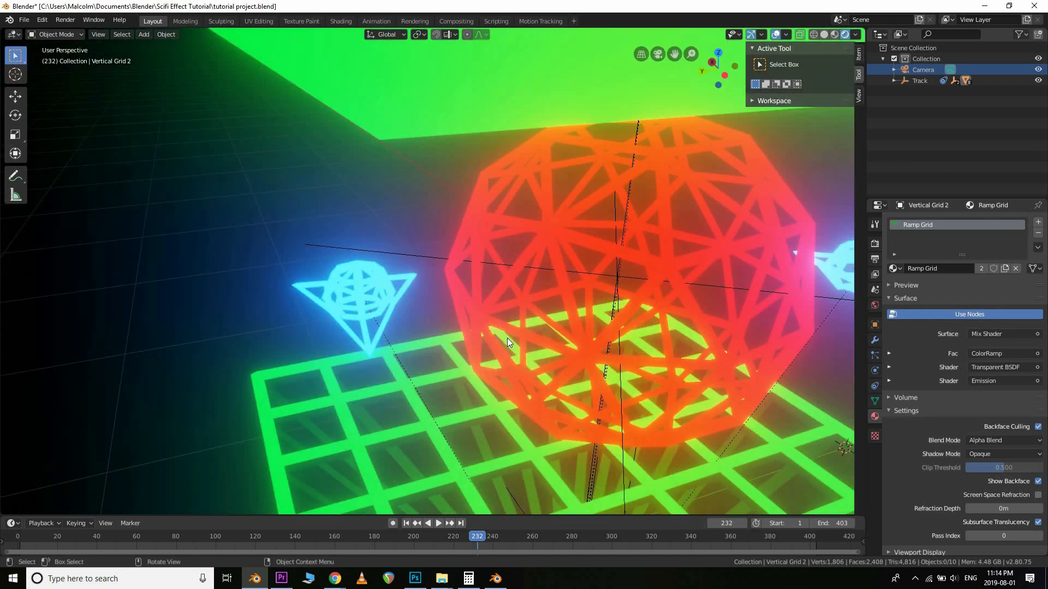
key(Home)
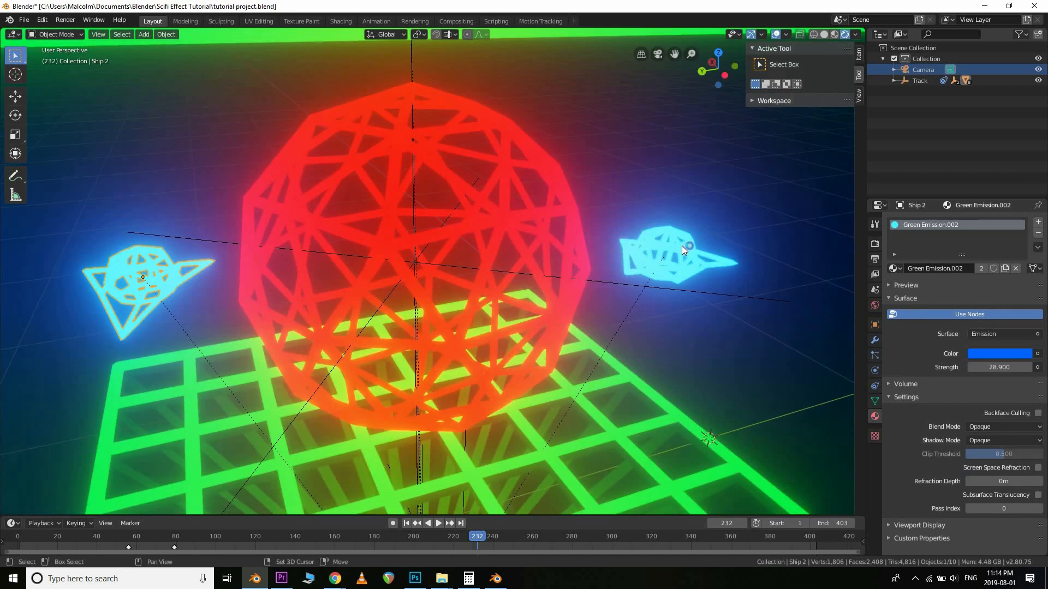
shift+click(682, 246)
middle_drag(375, 273, 530, 253)
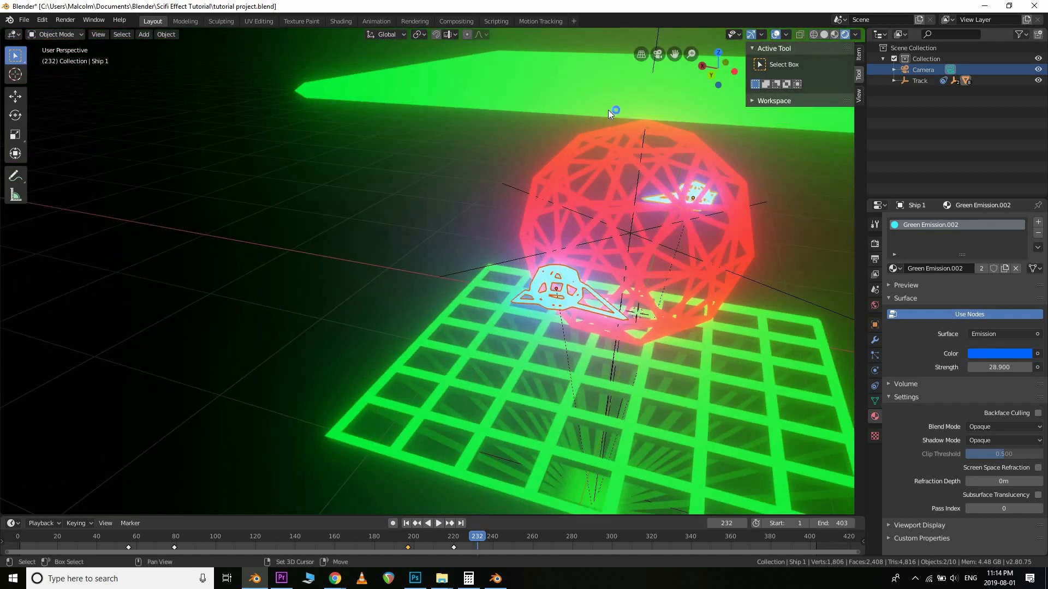
shift+click(719, 235)
key(ctrl+p)
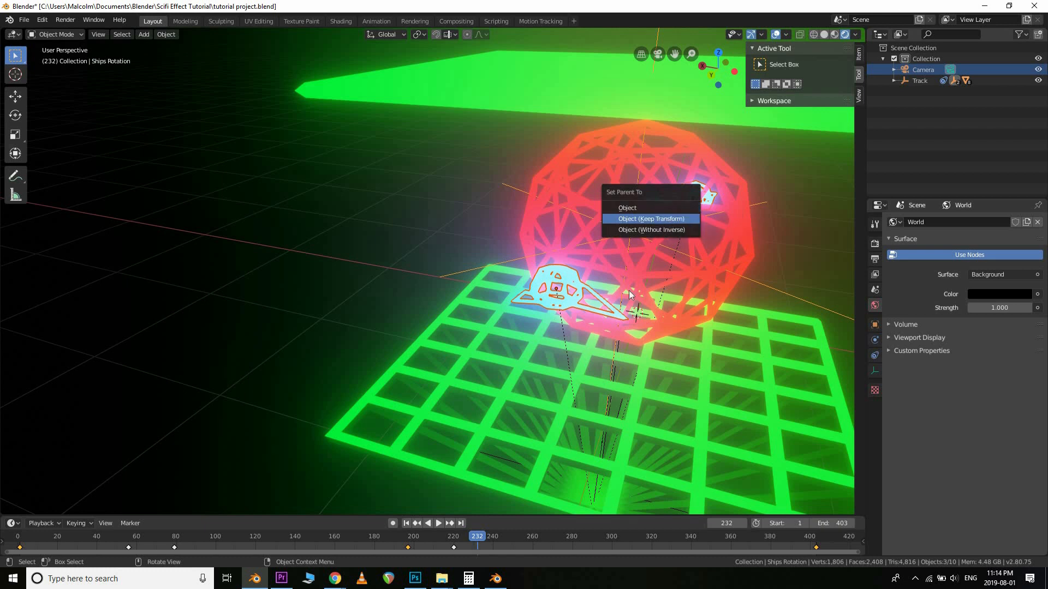
click(669, 219)
Play the animation from frame 1 outside the camera view to check how the ships move around the planet
scroll(600, 262, down, 5)
middle_drag(481, 325, 412, 312)
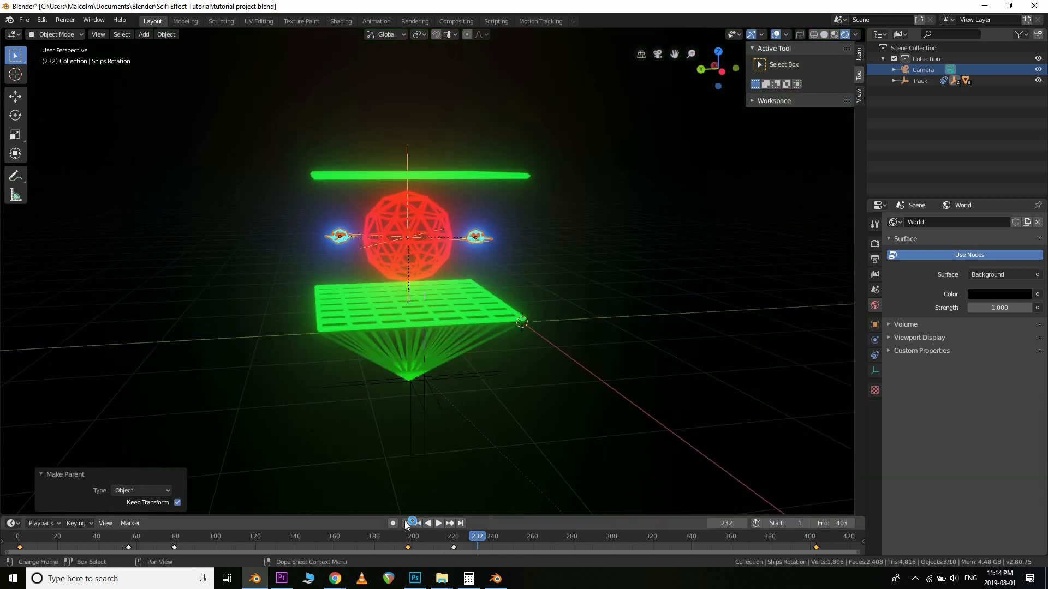
key(shift+Left)
key(space)
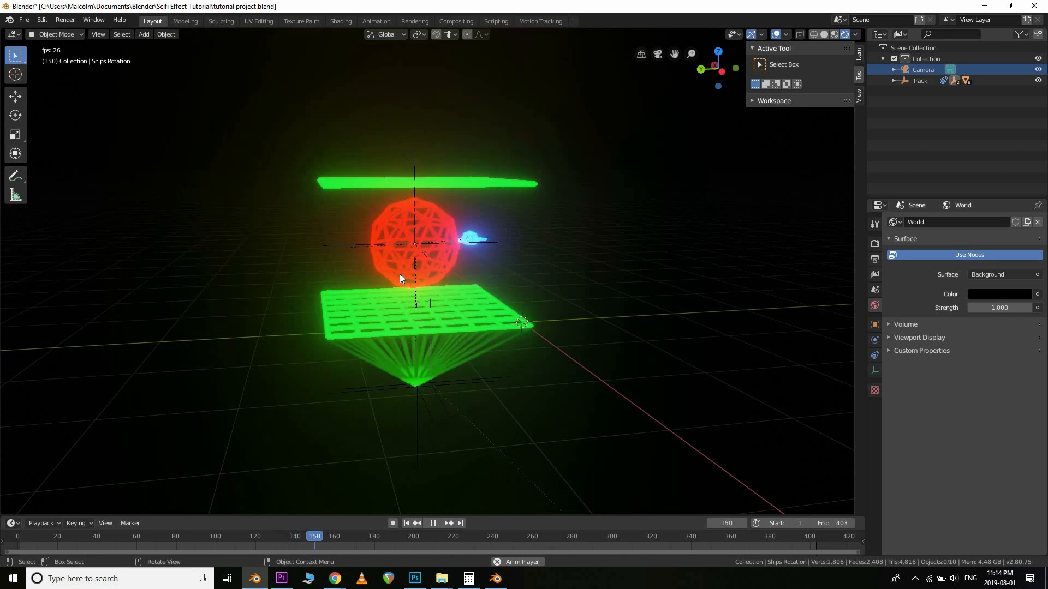
scroll(485, 317, up, 5)
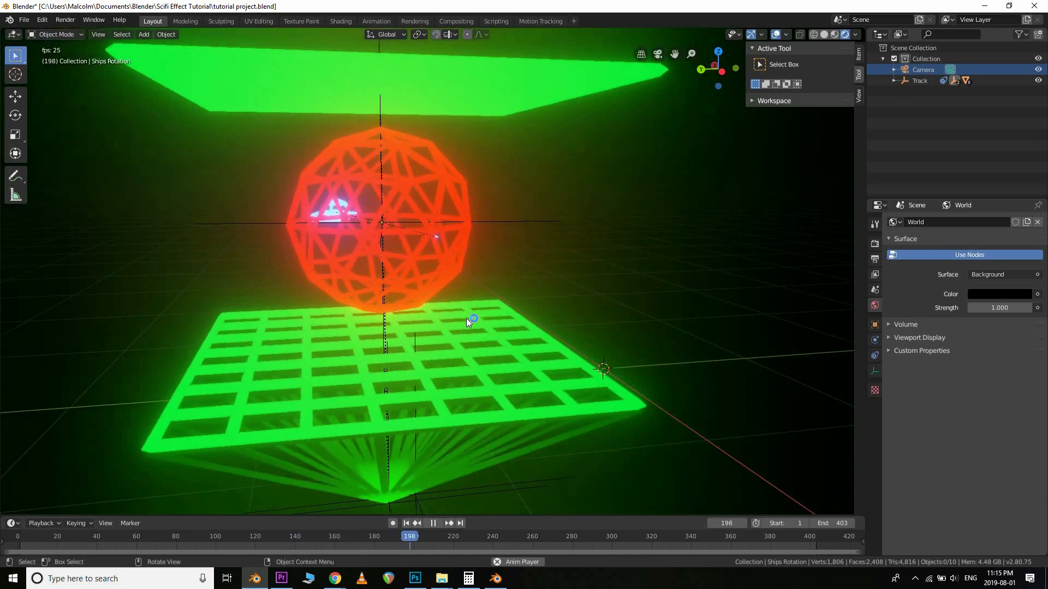
scroll(466, 325, down, 1)
scroll(470, 329, down, 1)
middle_drag(470, 329, 485, 344)
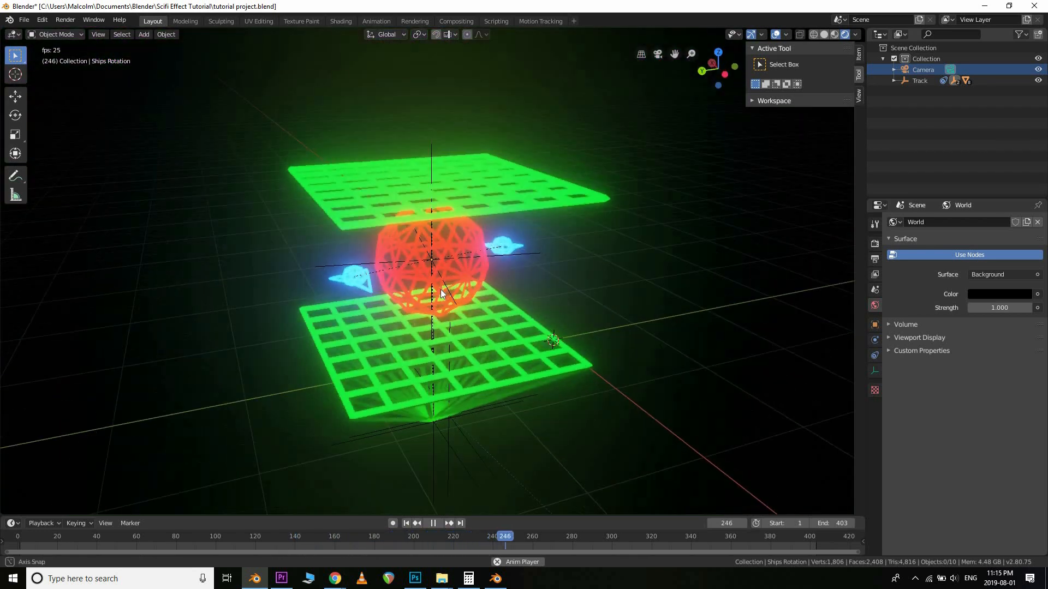
scroll(453, 375, up, 2)
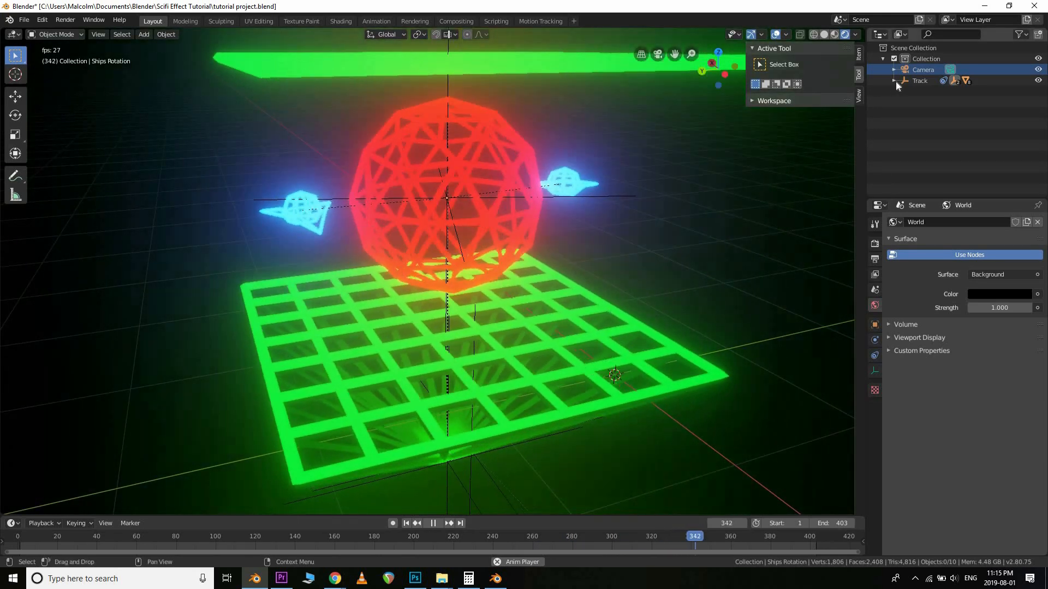
Expand the Track object's hierarchy in the outliner and rename its child empty as Hologram
click(895, 80)
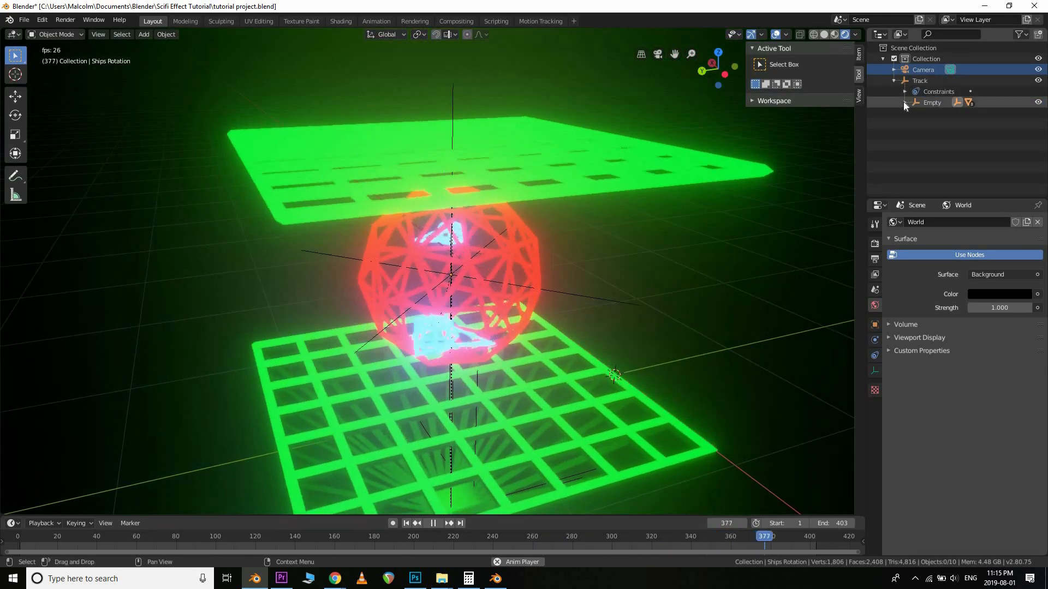
click(904, 102)
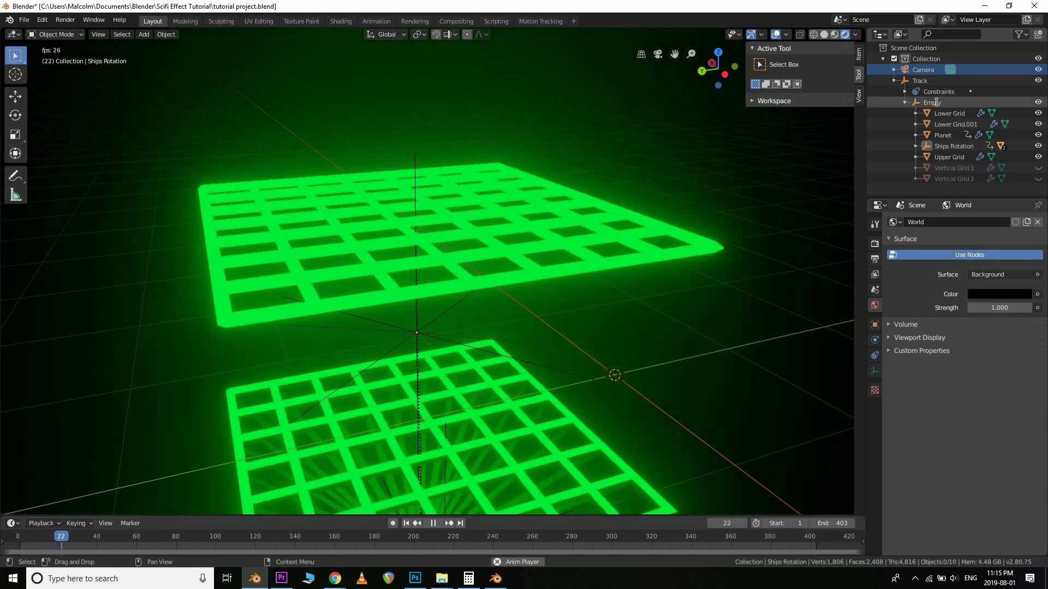
double_click(935, 102)
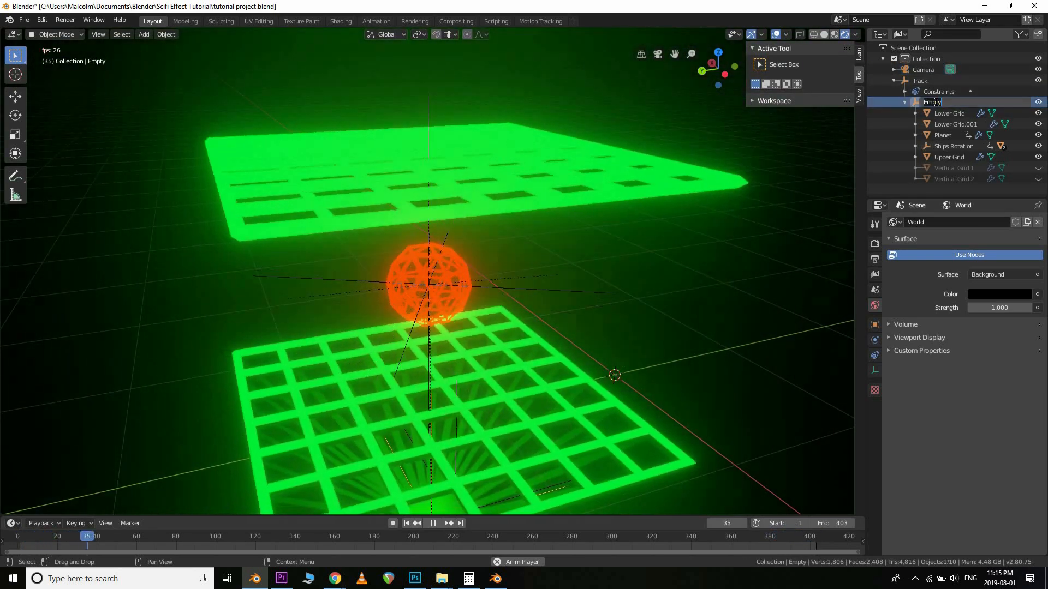
text(Holdgram)
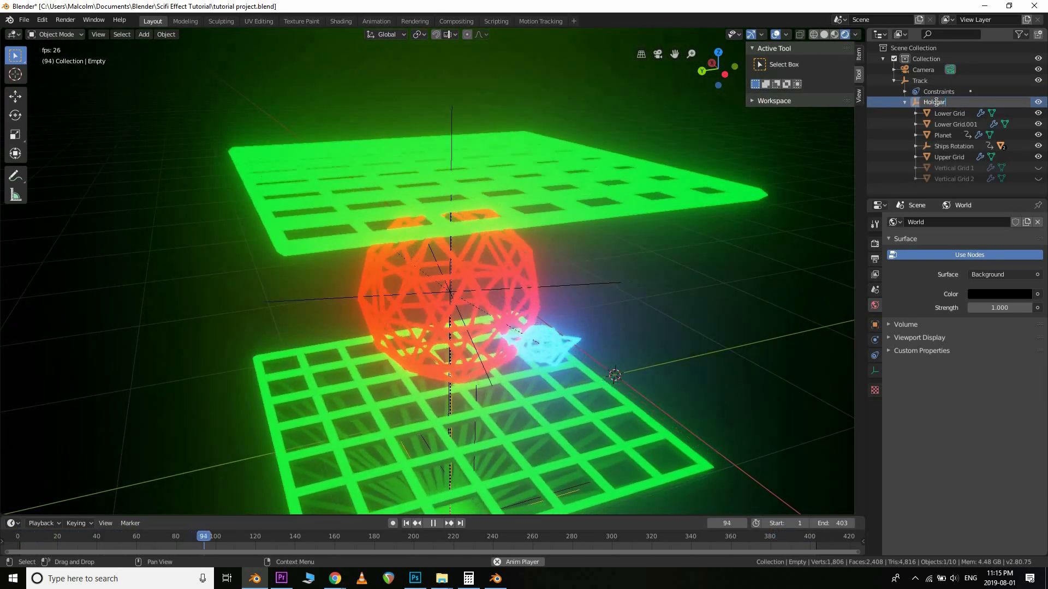
key(Return)
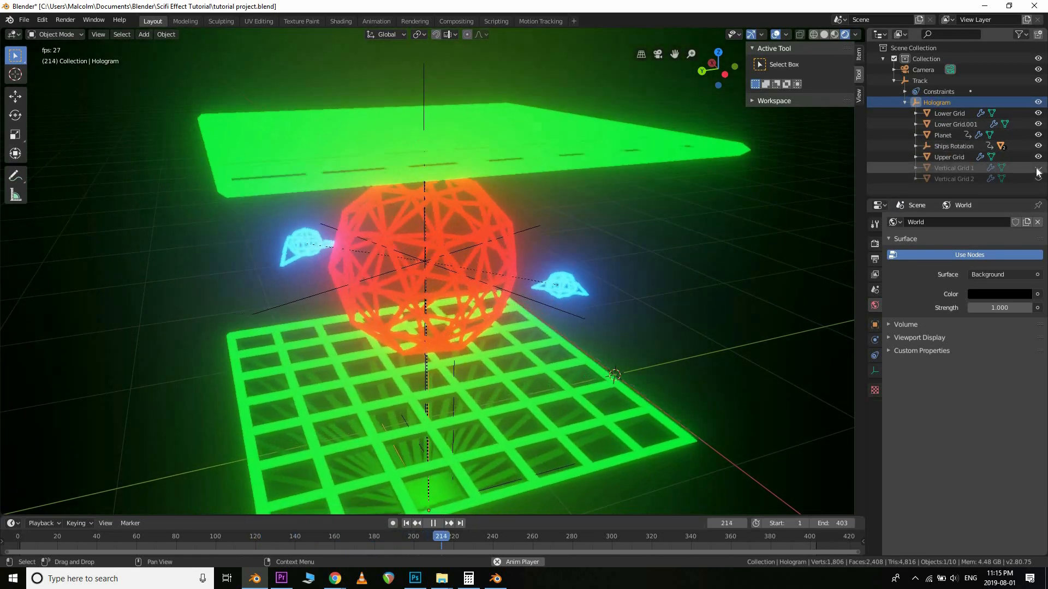
Unhide Vertical Grid 1 and Vertical Grid 2, check the playback through the camera, and return to frame 1
drag(1039, 168, 1038, 179)
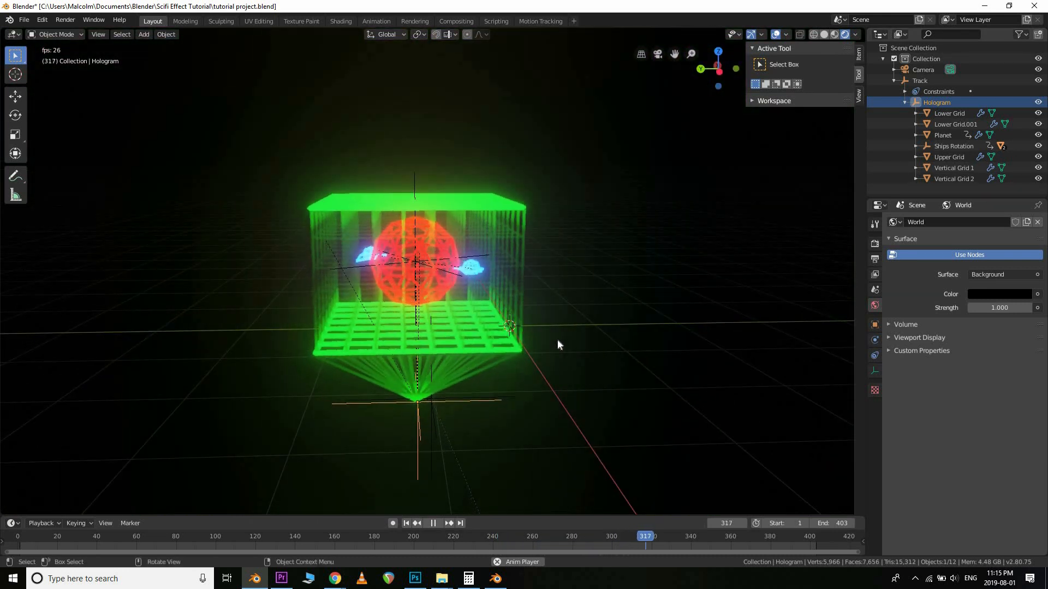
key(KP_0)
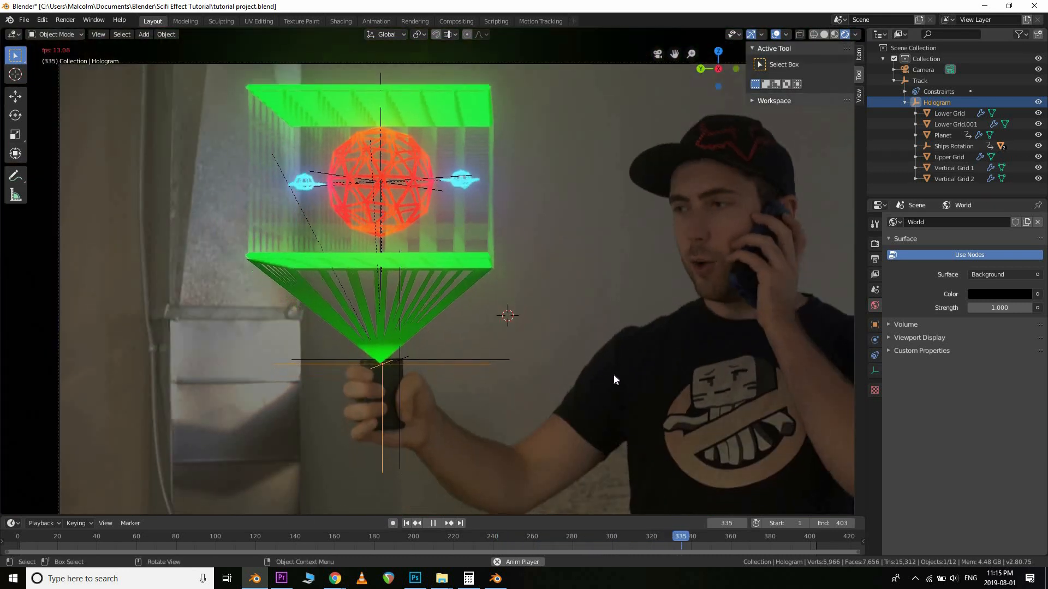
scroll(633, 311, down, 3)
click(685, 313)
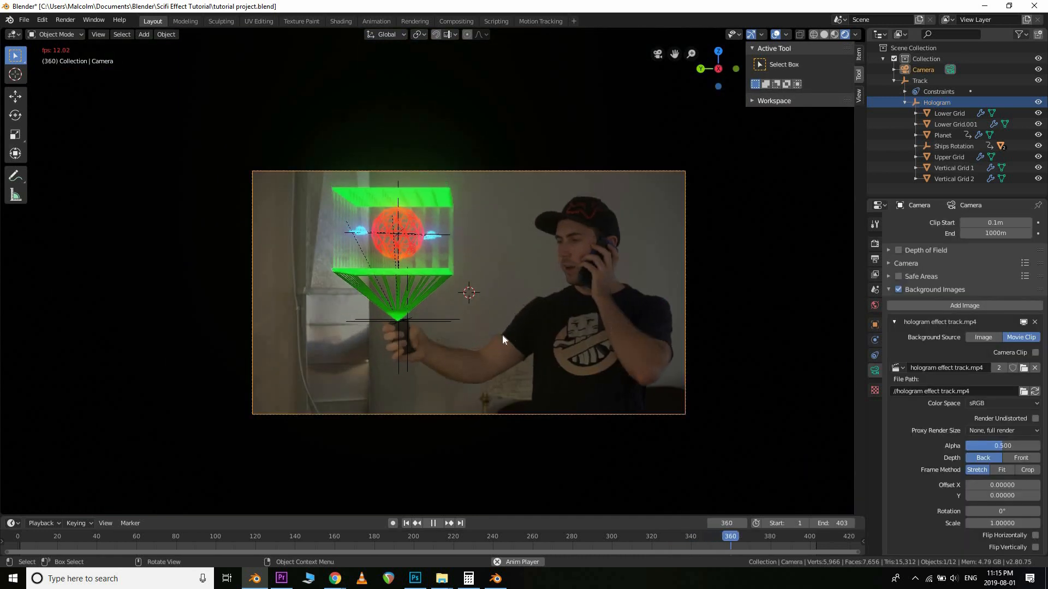
scroll(501, 336, up, 2)
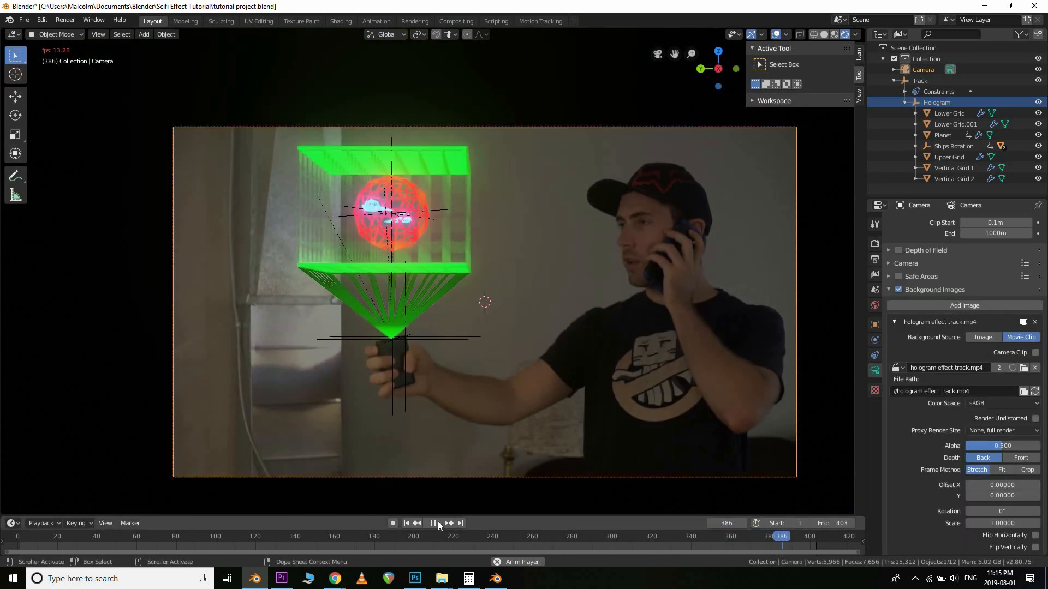
click(436, 523)
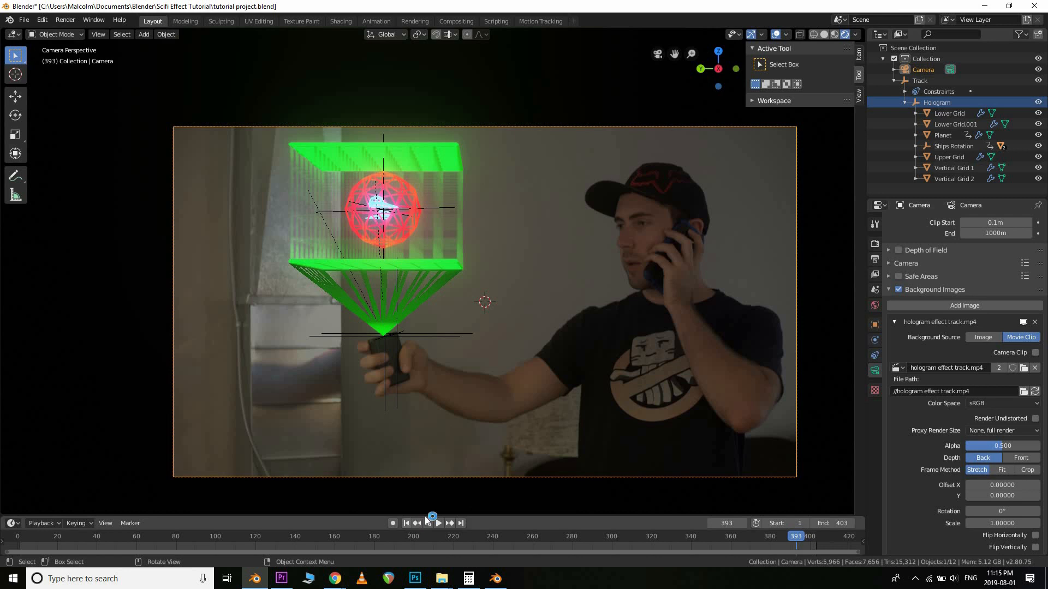
click(406, 523)
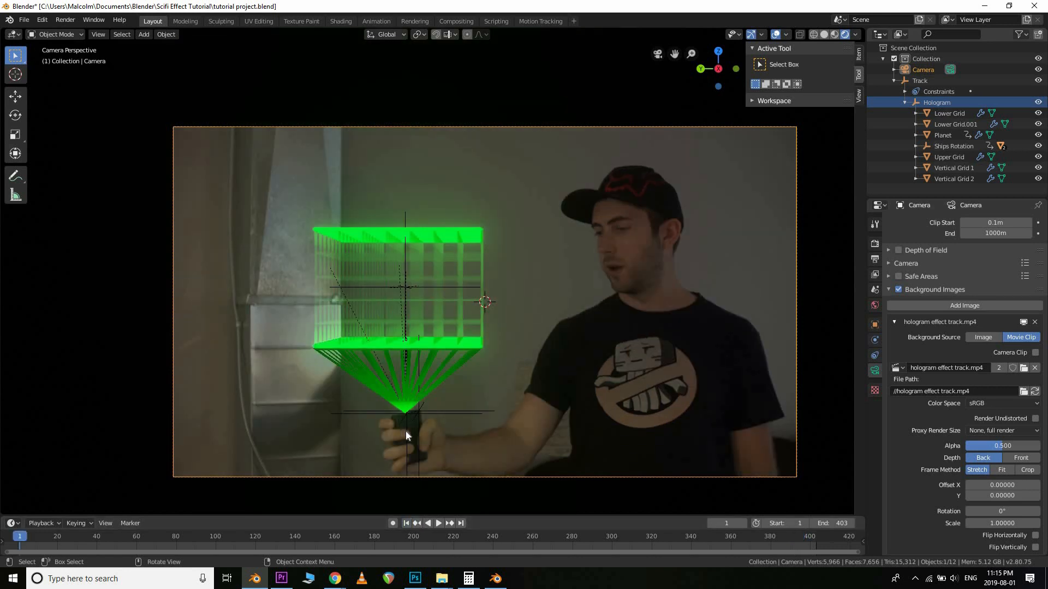
Select the Hologram empty, advance the animation to frame 54, and insert keyframes for its scale of 1.000 on all axes
click(403, 457)
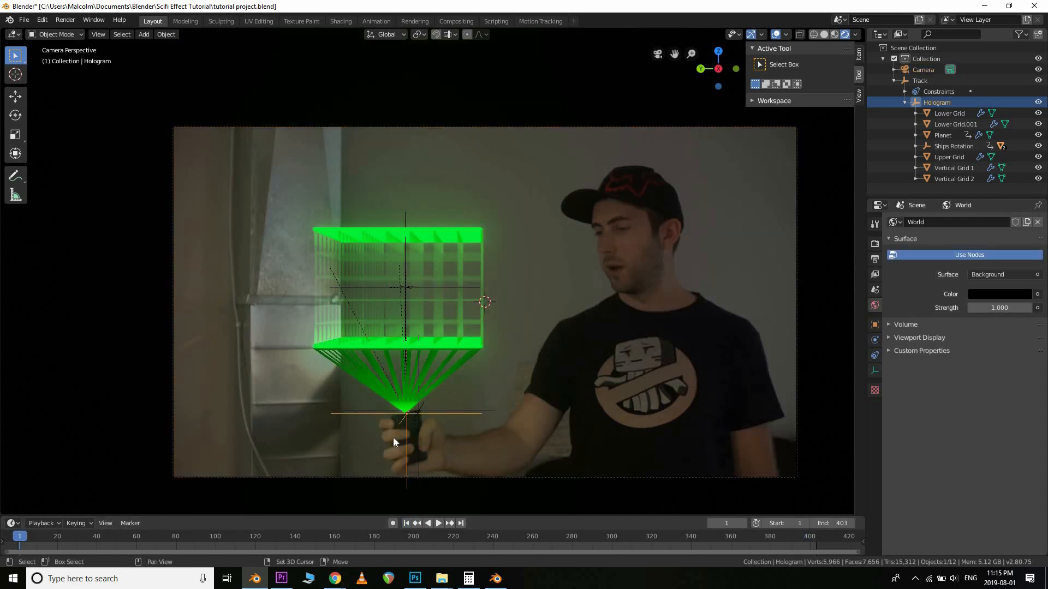
shift+middle_drag(393, 437, 432, 403)
click(440, 525)
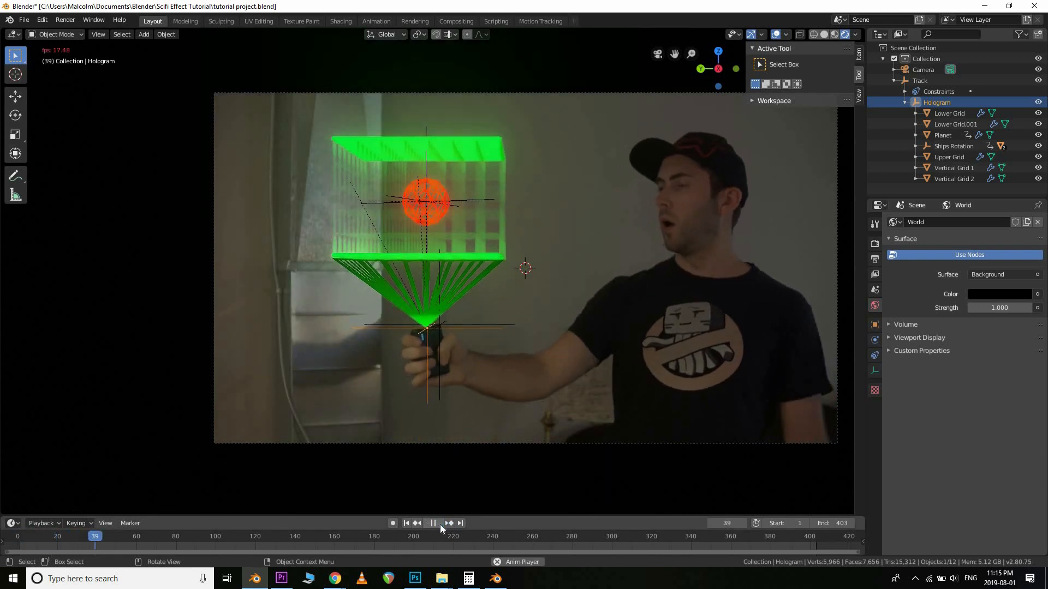
click(440, 524)
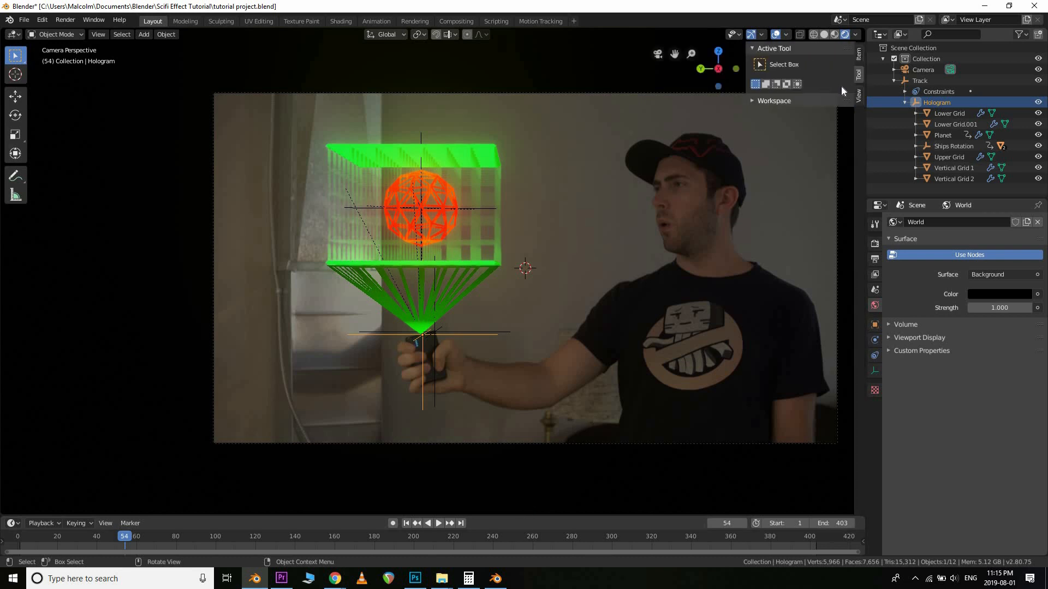
scroll(860, 92, up, 1)
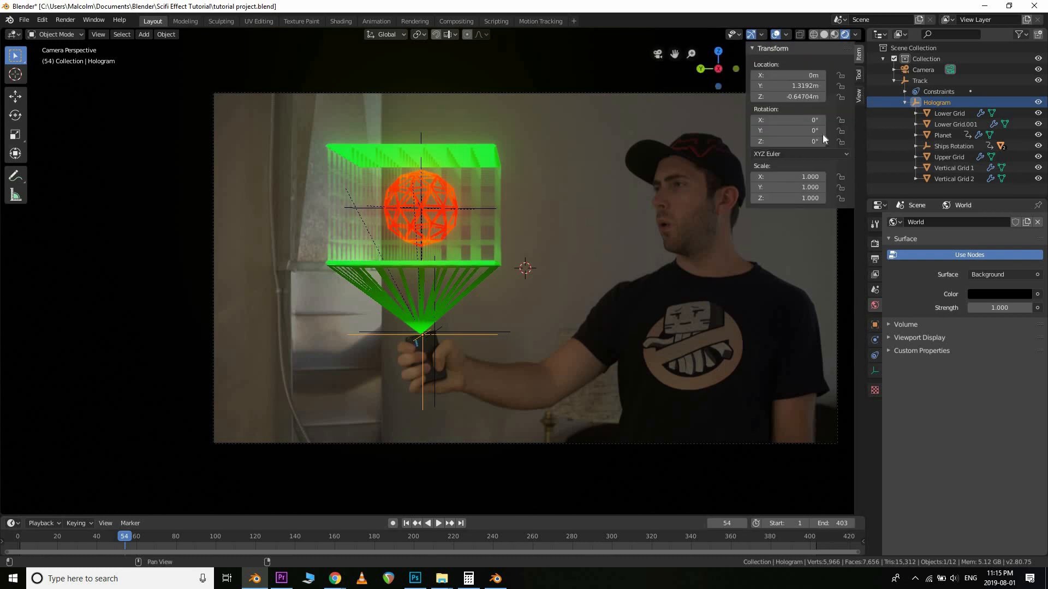
right_click(796, 189)
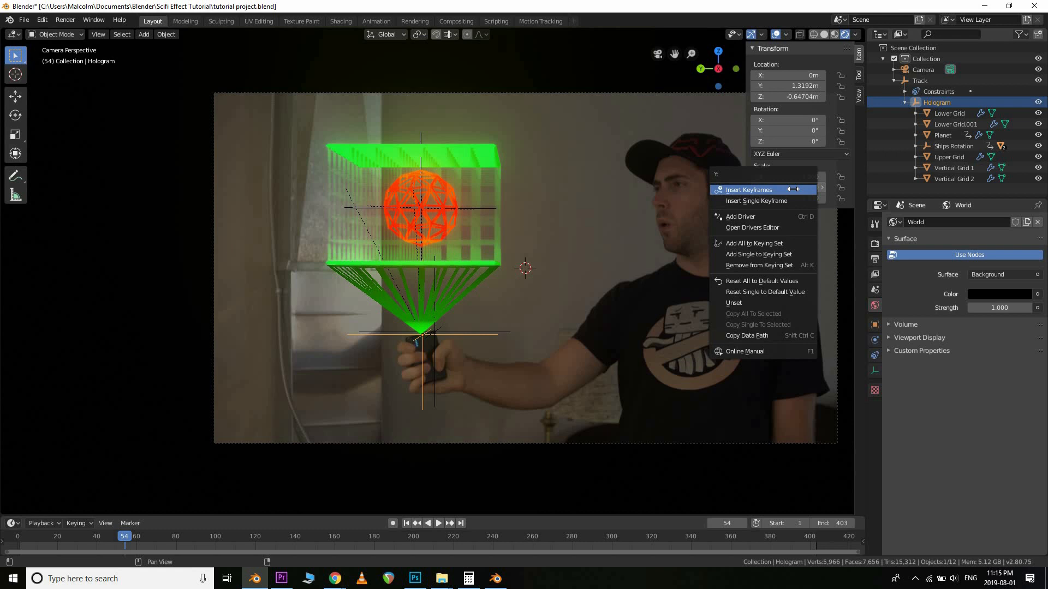
click(793, 189)
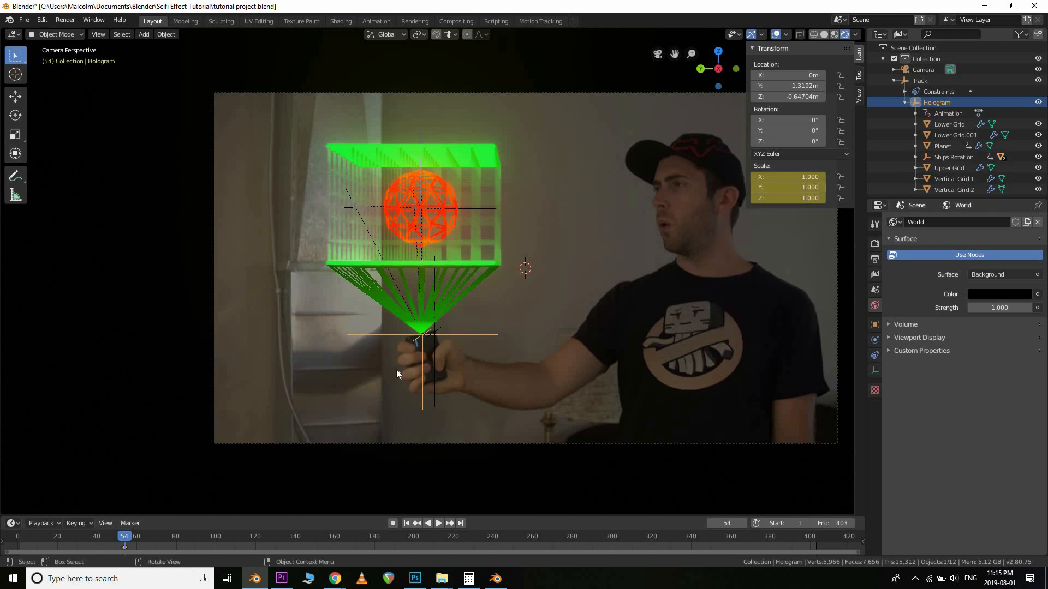
click(904, 102)
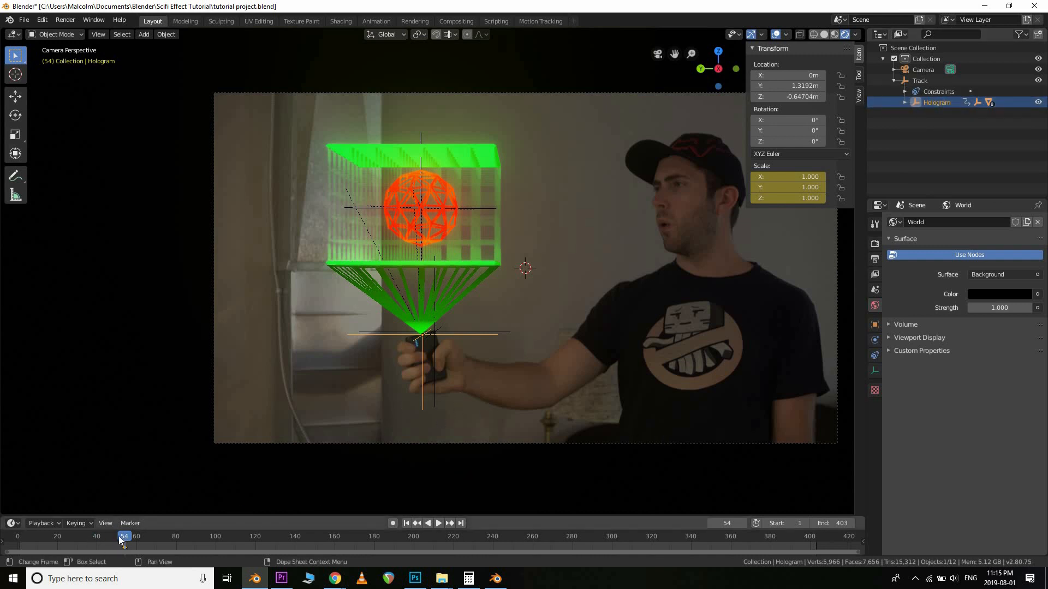
Go back through the start of the footage and set the current frame to 4
drag(121, 540, 37, 535)
key(space)
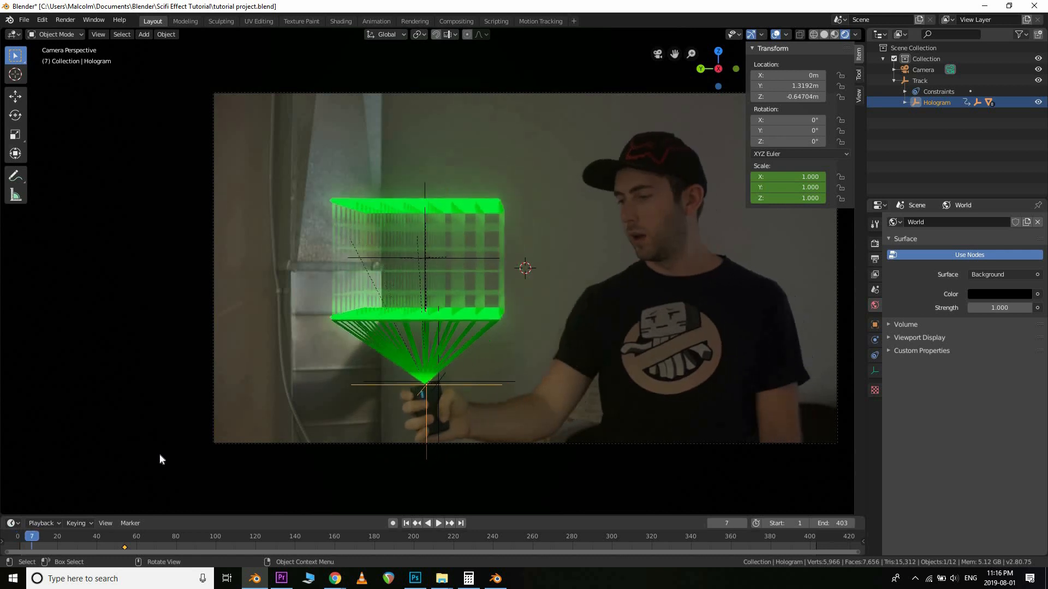
key(Left)
key(Left)
key(Left)
key(Left)
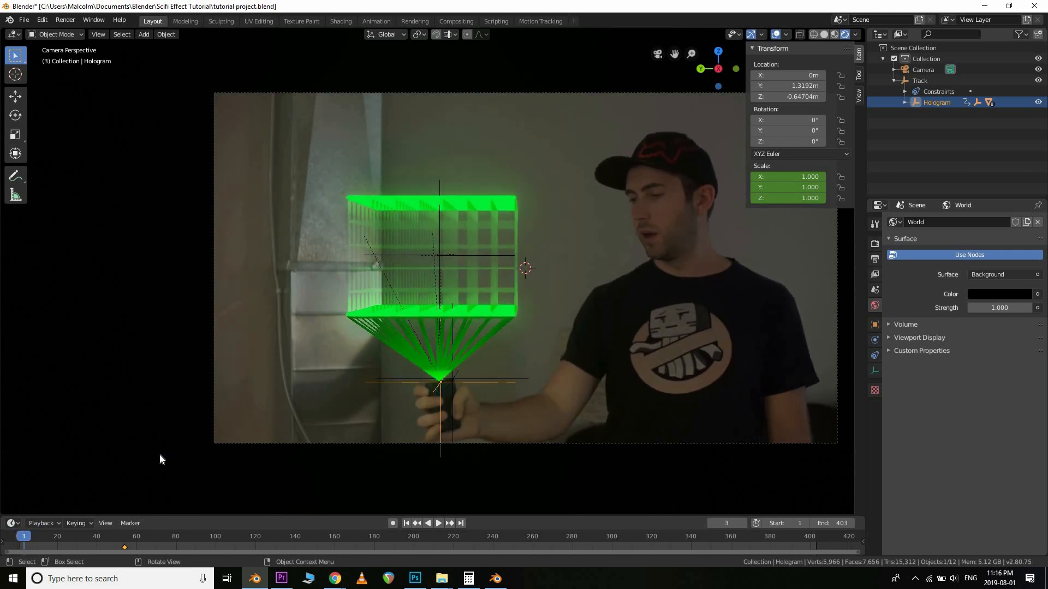
key(Right)
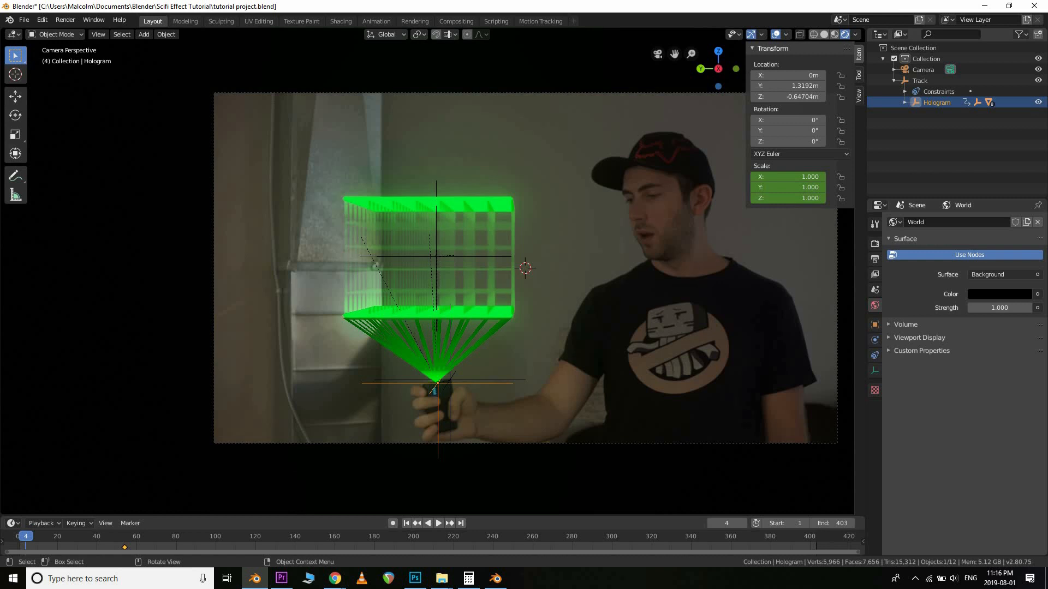
Scale the Hologram empty down to 0.013 on all axes and insert scale keyframes at frame 4
key(s)
click(494, 335)
key(s)
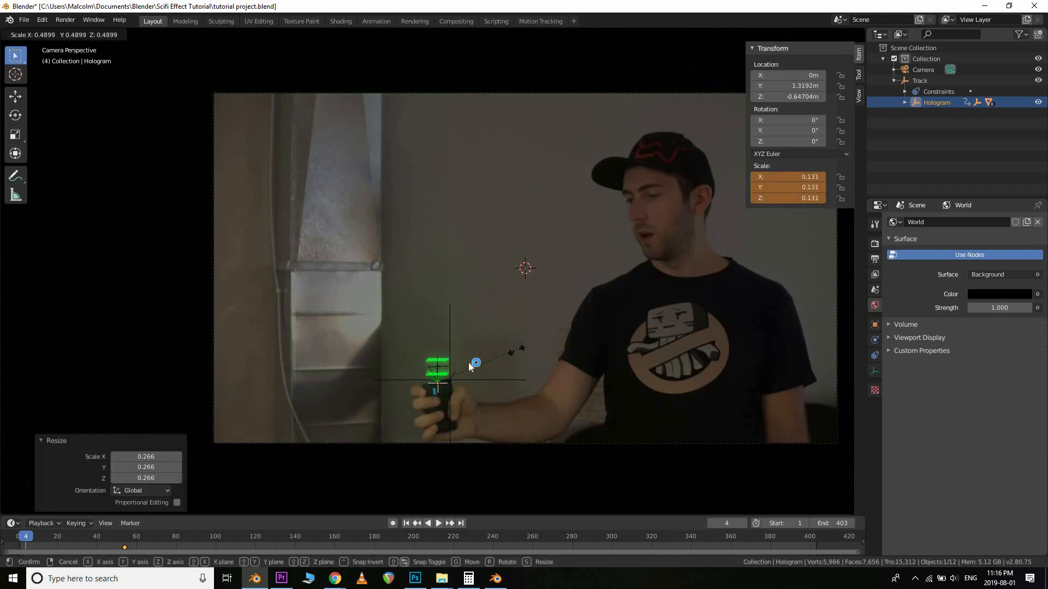
click(497, 349)
scroll(497, 350, up, 3)
key(s)
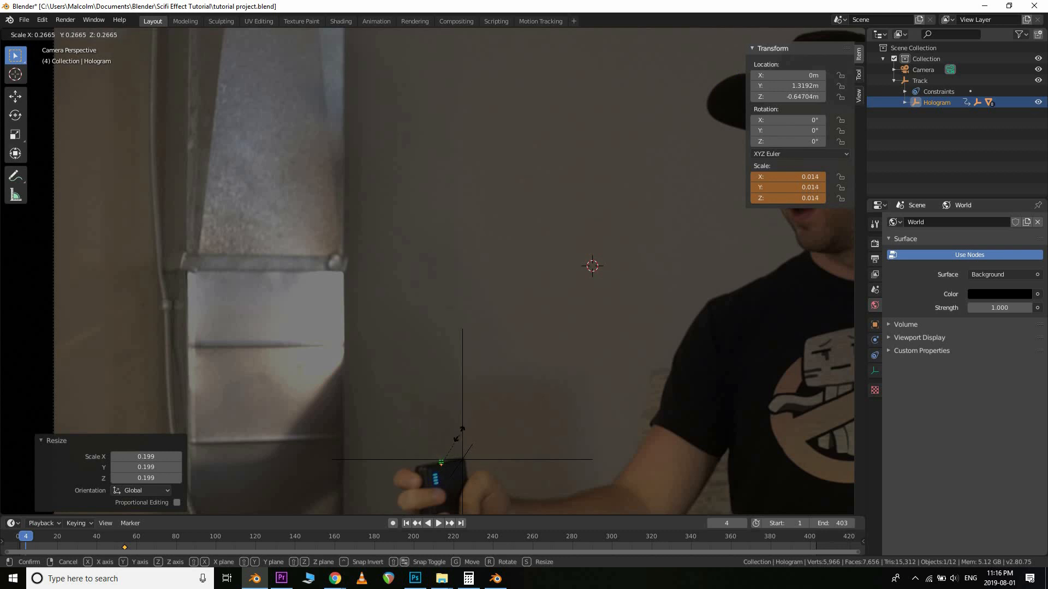
click(676, 393)
right_click(775, 190)
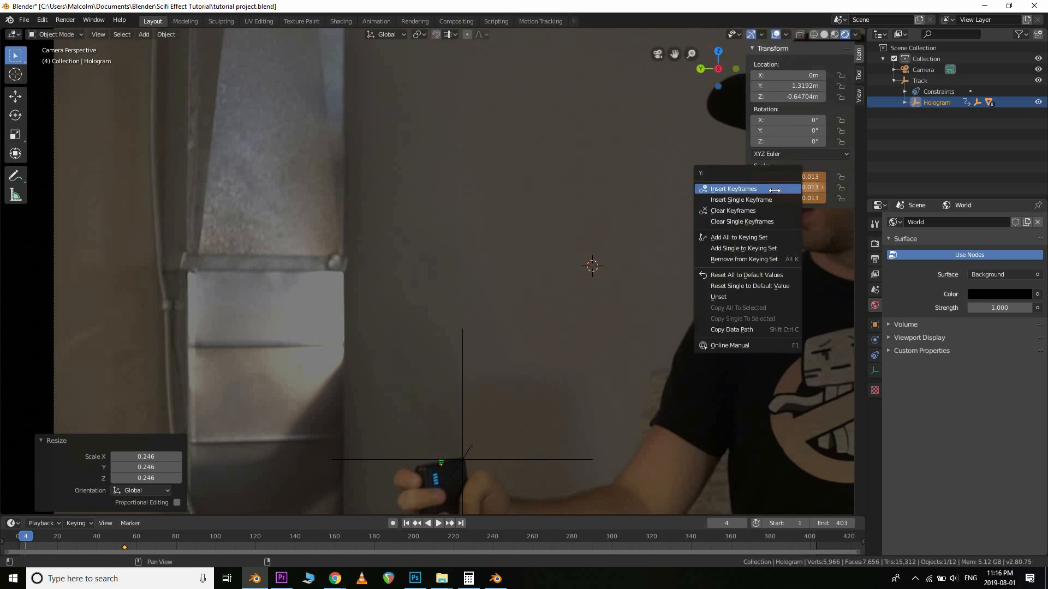
key(Return)
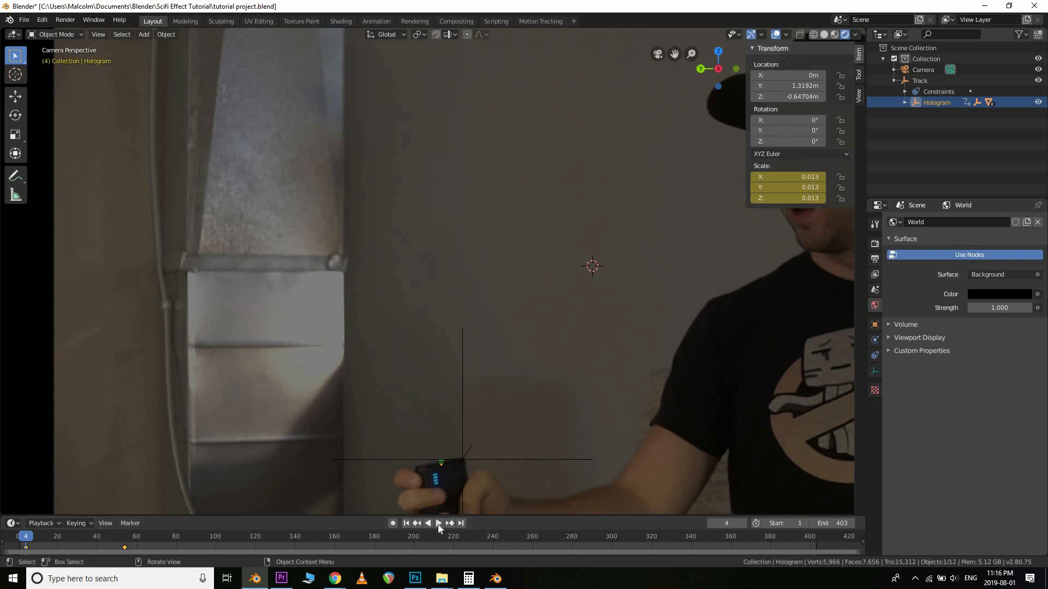
Play the animation in the full camera view to check the hologram's growth, stopping and scrubbing to frame 63
key(space)
click(565, 314)
scroll(585, 340, down, 3)
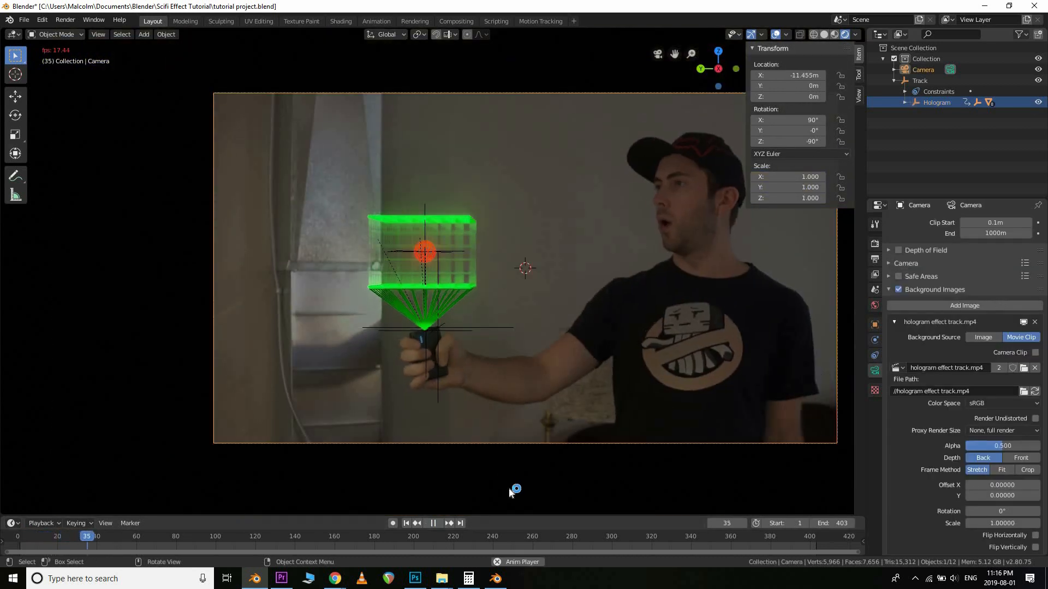
click(432, 523)
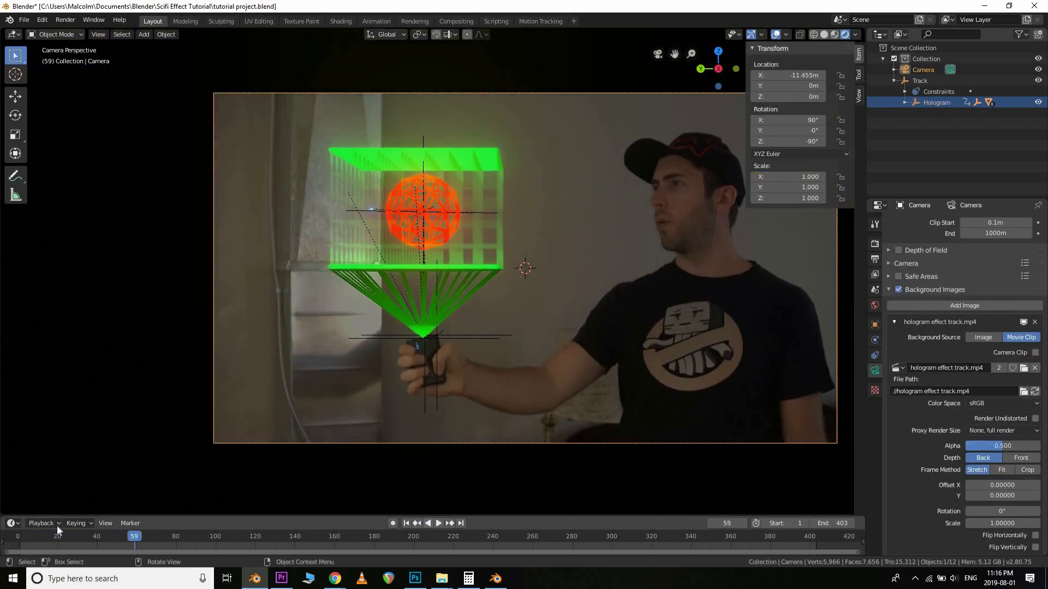
drag(135, 538, 142, 537)
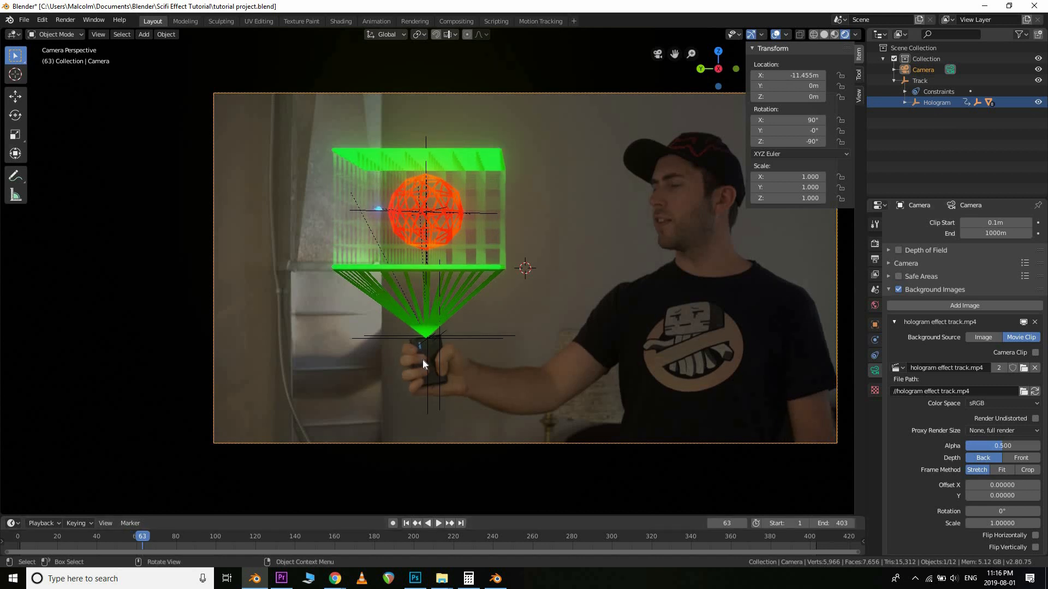
Select the Hologram empty and move its full-size scale keyframe from frame 54 to frame 29
click(421, 380)
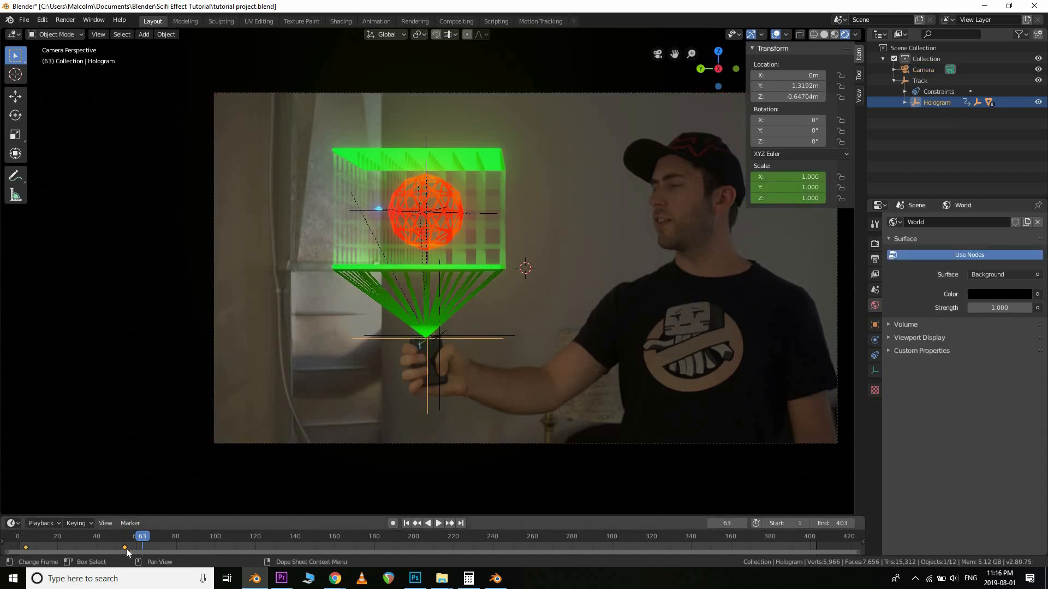
drag(112, 550, 85, 553)
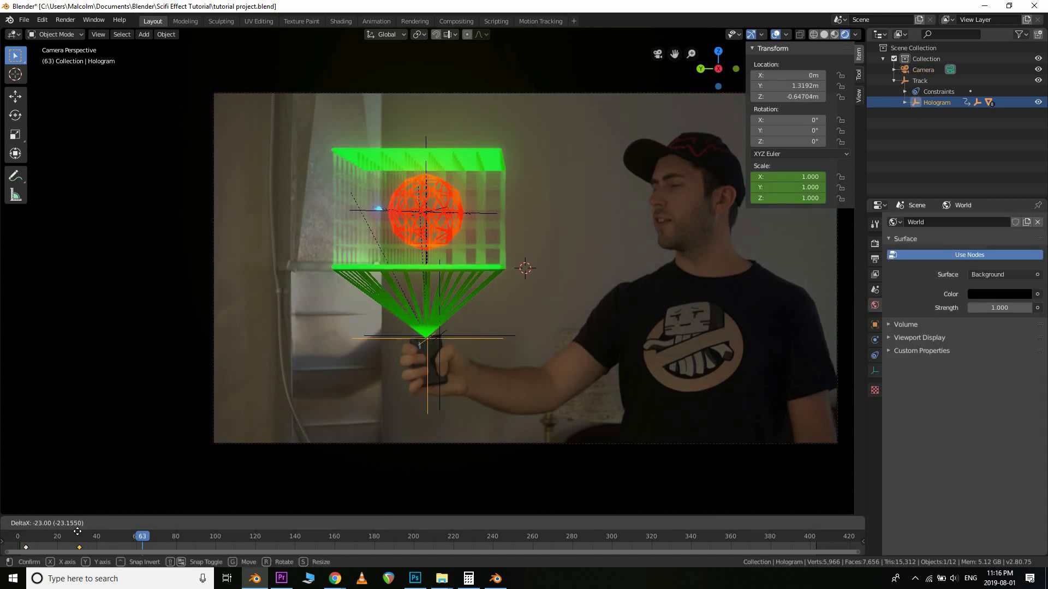
click(106, 538)
Play the animation from frame 0 to check the faster growth of the hologram
drag(142, 548, 17, 548)
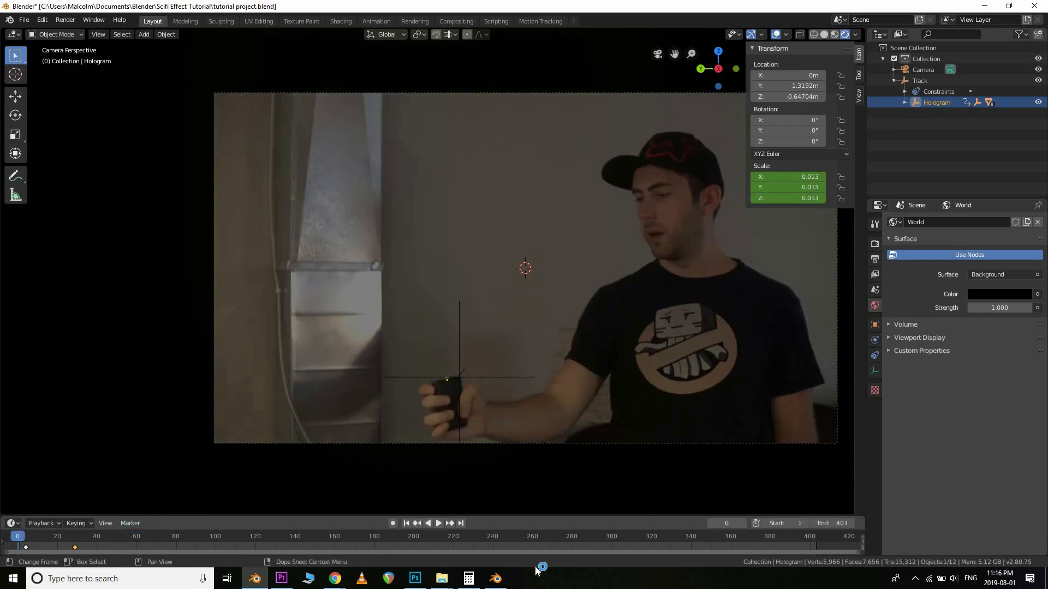
click(439, 524)
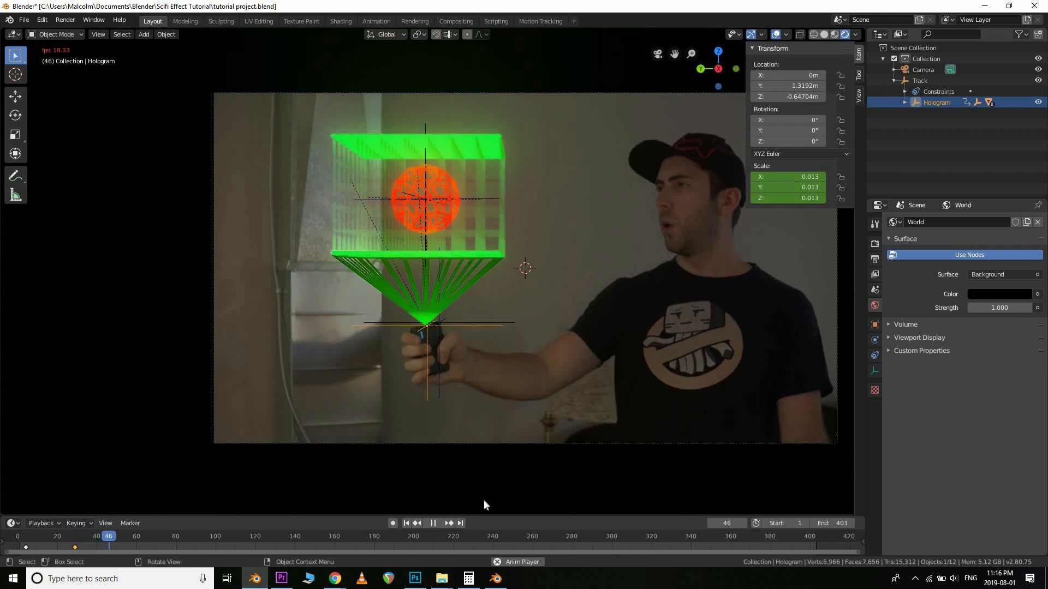
click(433, 523)
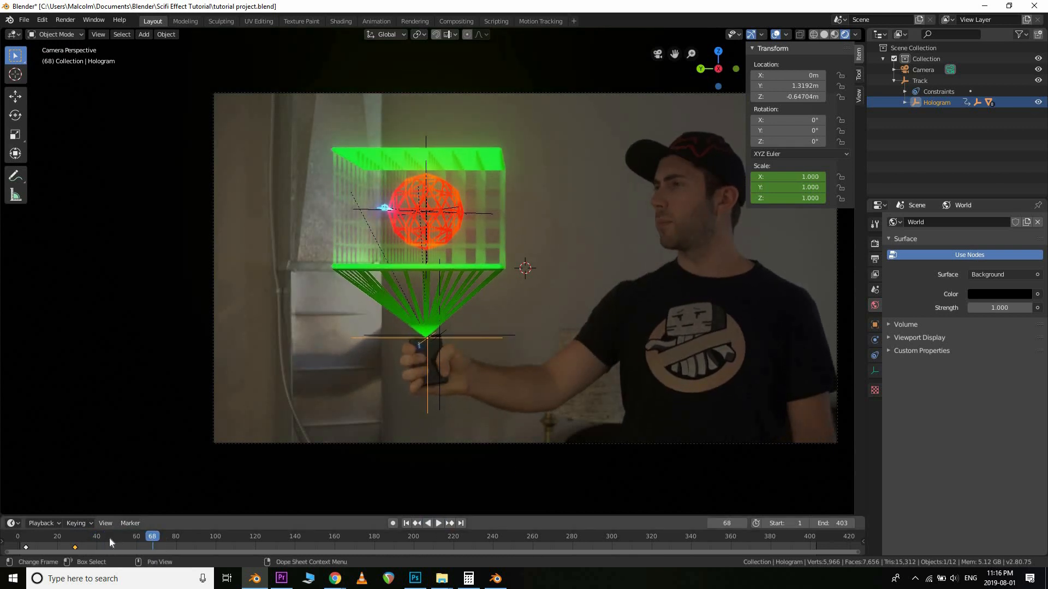
At frame 29, set the Hologram empty's Y scale to 0.020 and insert scale keyframes
drag(129, 544, 82, 548)
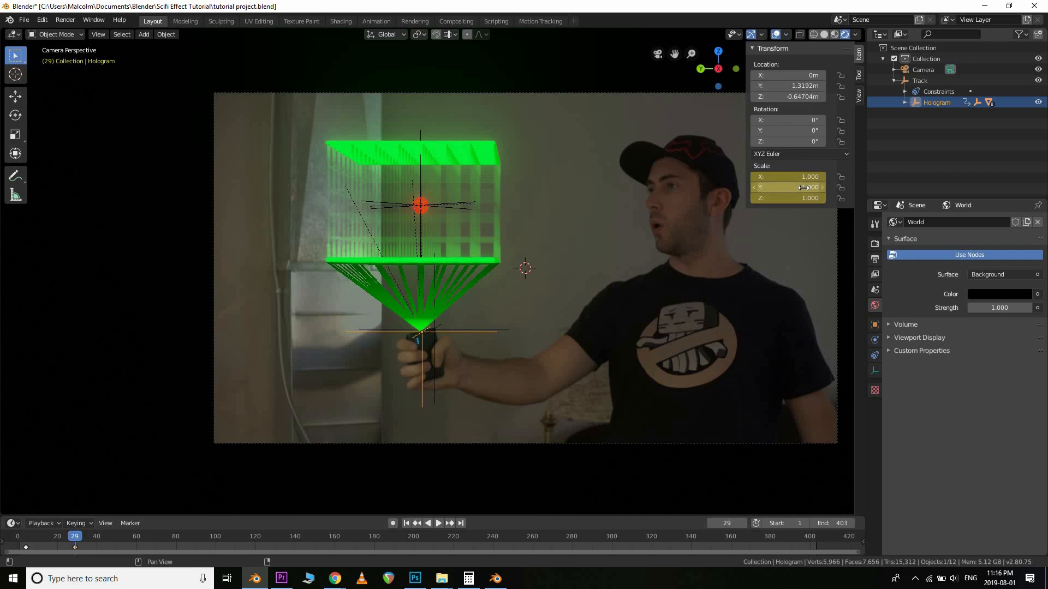
drag(804, 187, 777, 188)
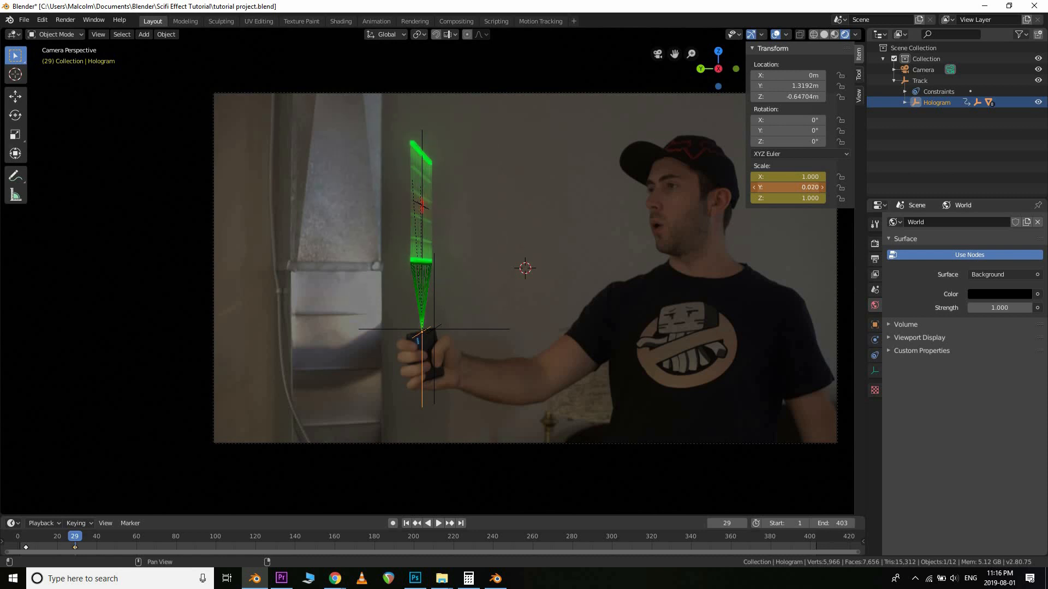
right_click(780, 188)
click(781, 189)
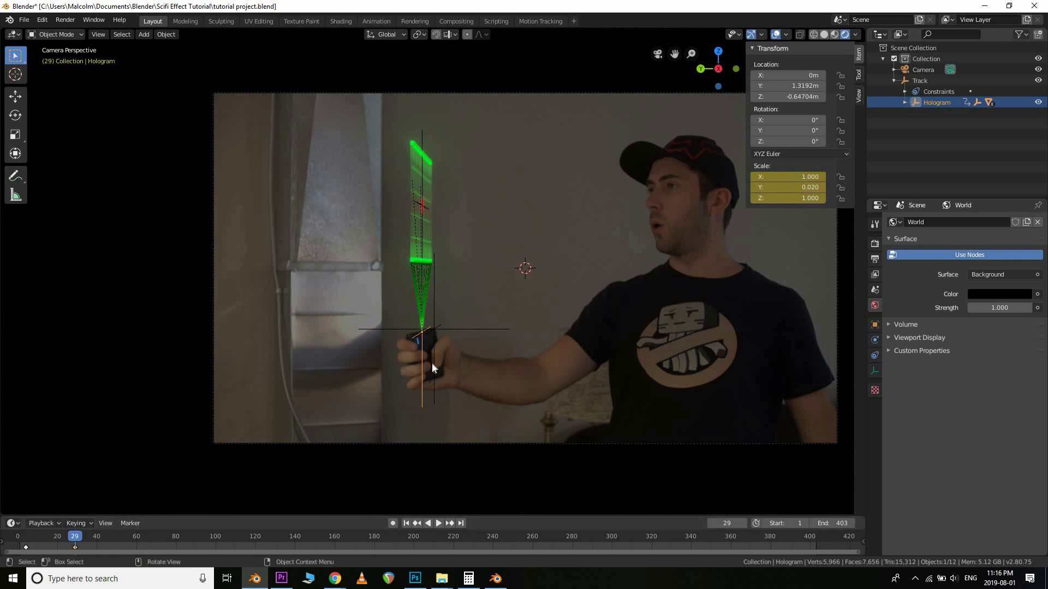
Advance the animation to frame 58, set the Hologram's Y scale to 1 and insert scale keyframes there
click(440, 523)
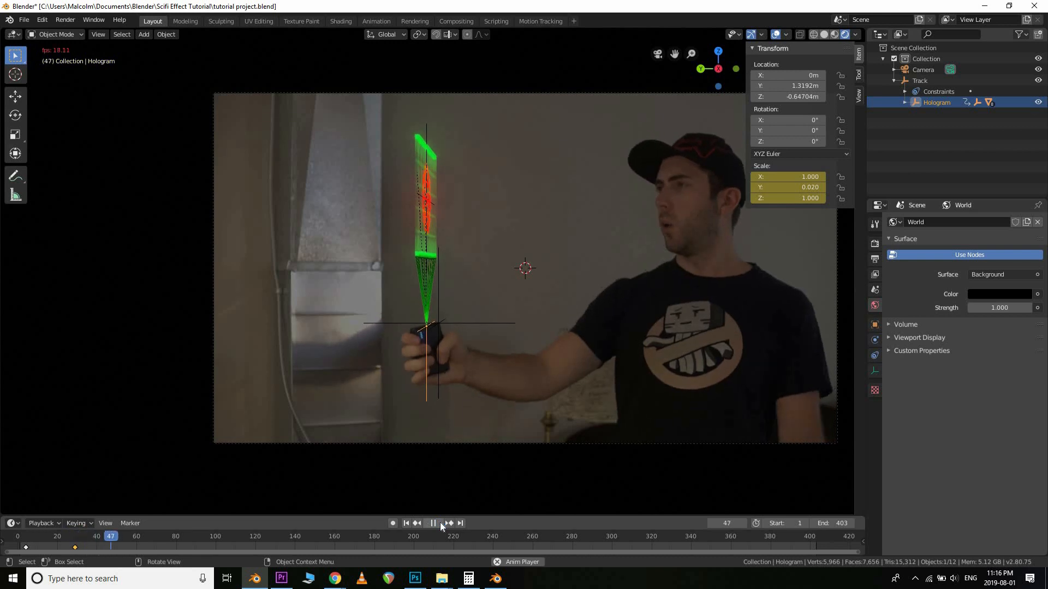
key(space)
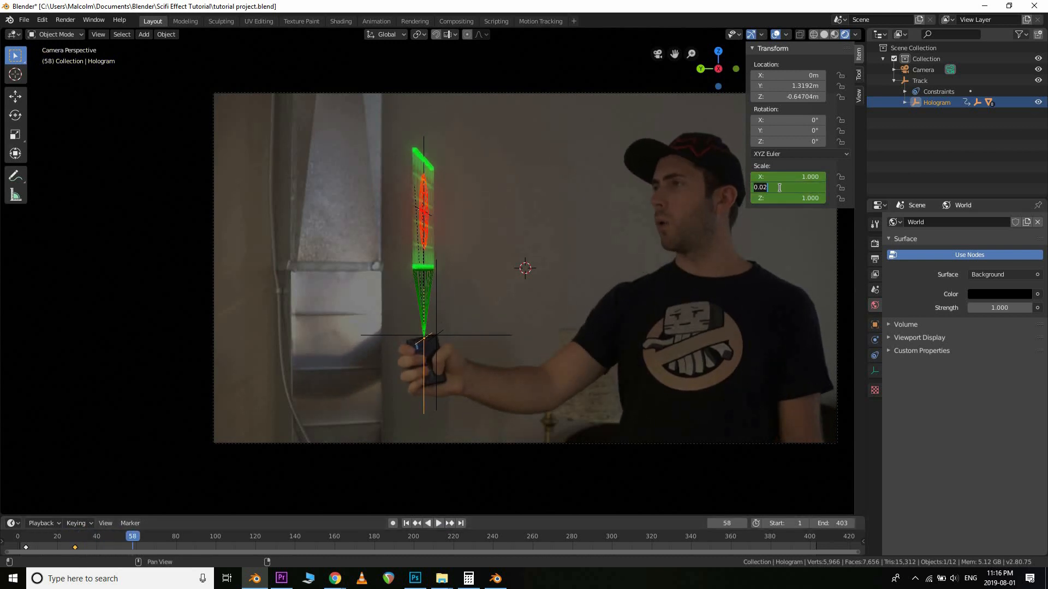
text(1)
key(Return)
right_click(781, 187)
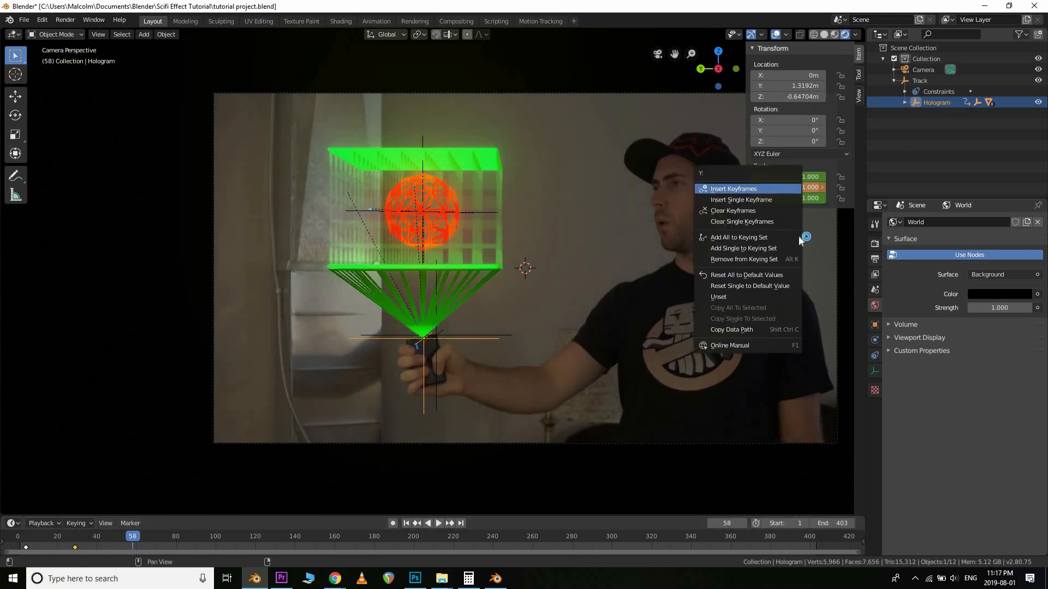
click(764, 187)
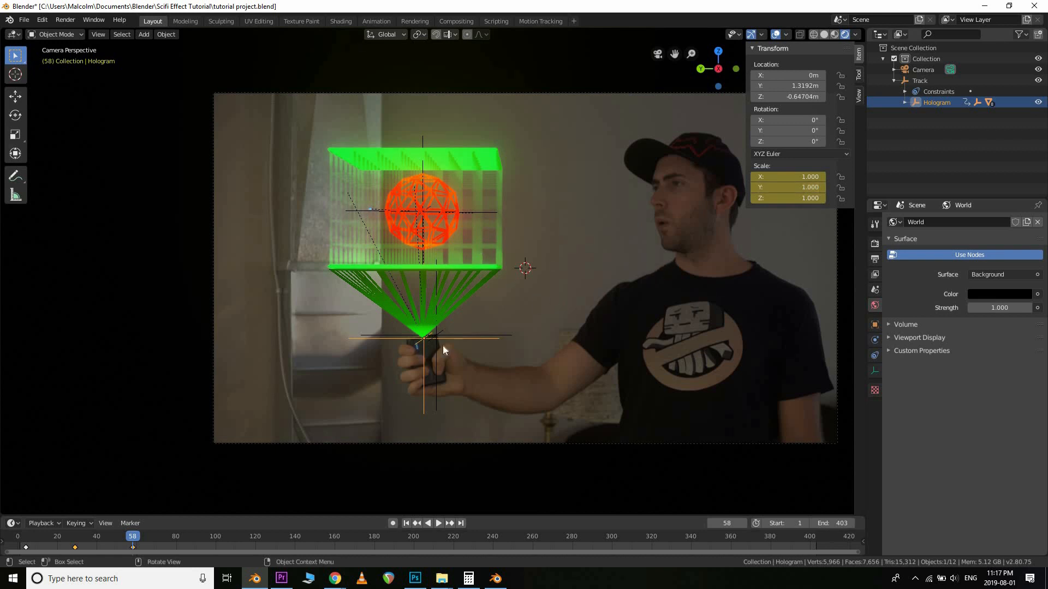
Play the animation from its start to check the two-stage hologram growth, stopping at frame 274
click(407, 523)
click(439, 523)
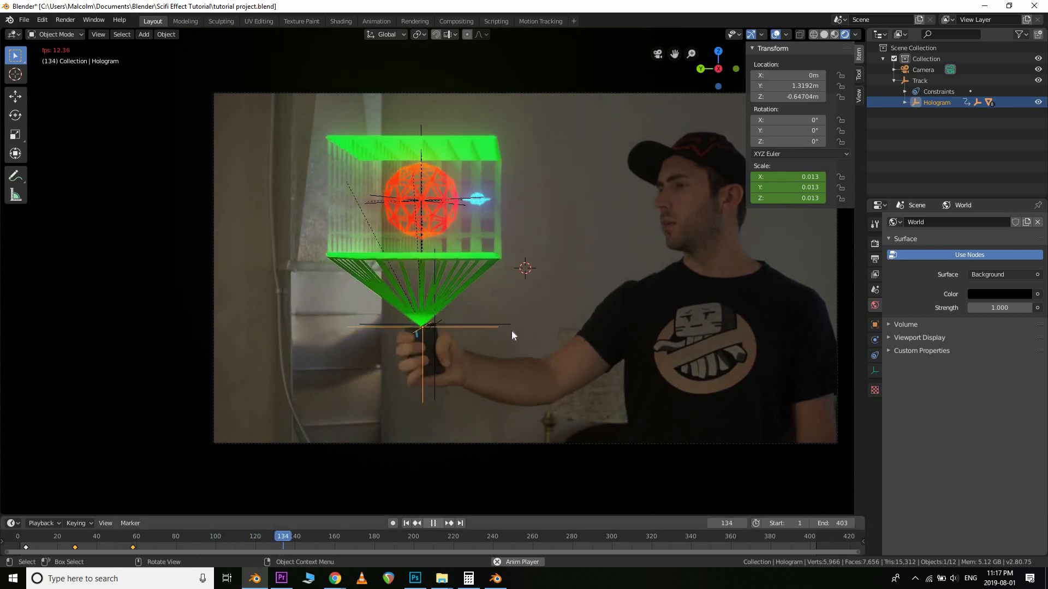
key(space)
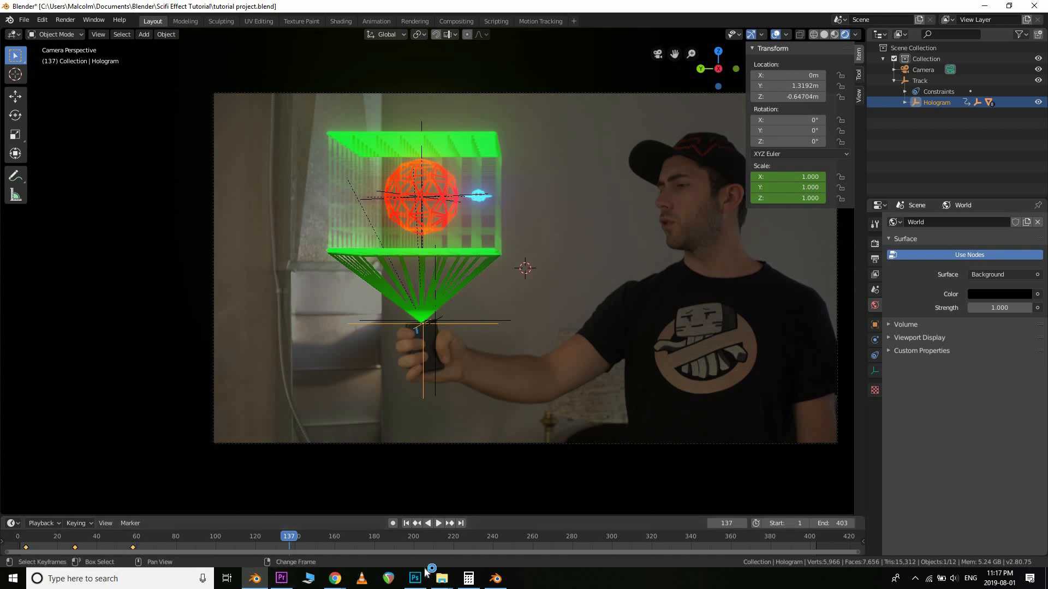
key(space)
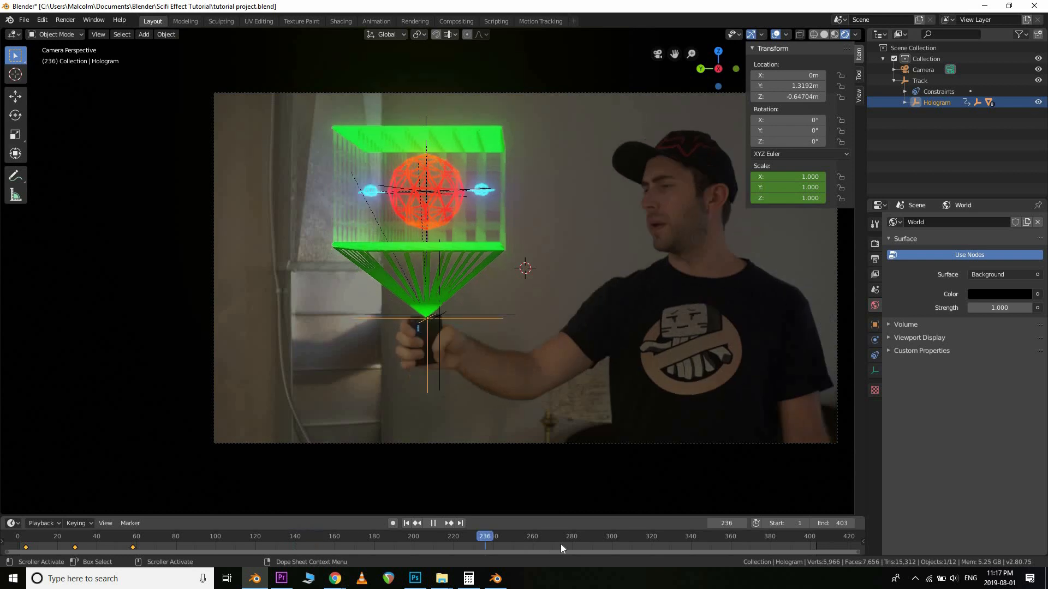
key(space)
Duplicate the Hologram's three scale keyframes toward the end of the timeline, from about frame 320 to 374
key(ctrl+v)
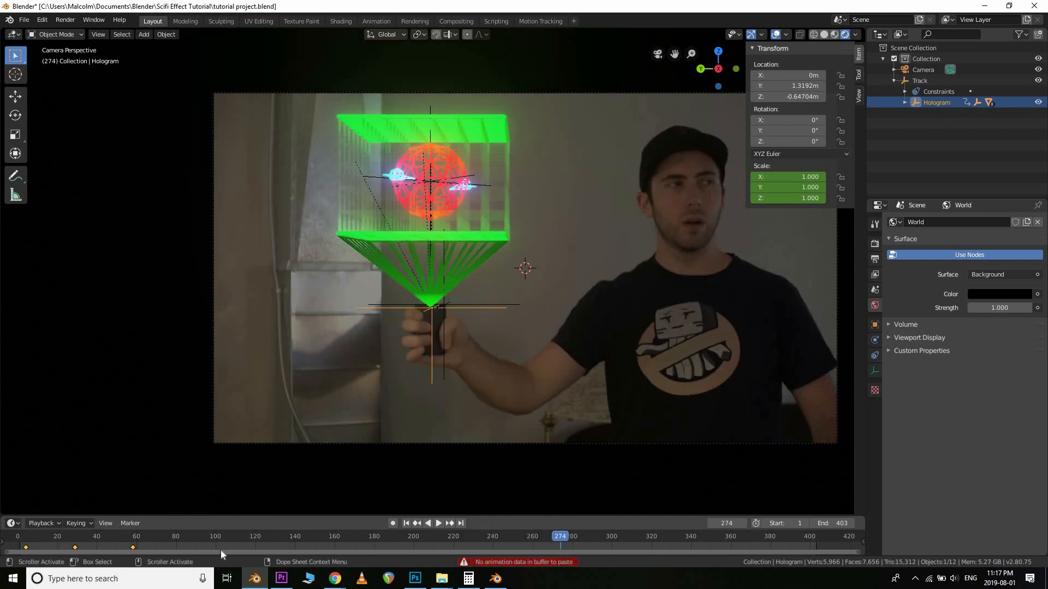
key(shift+d)
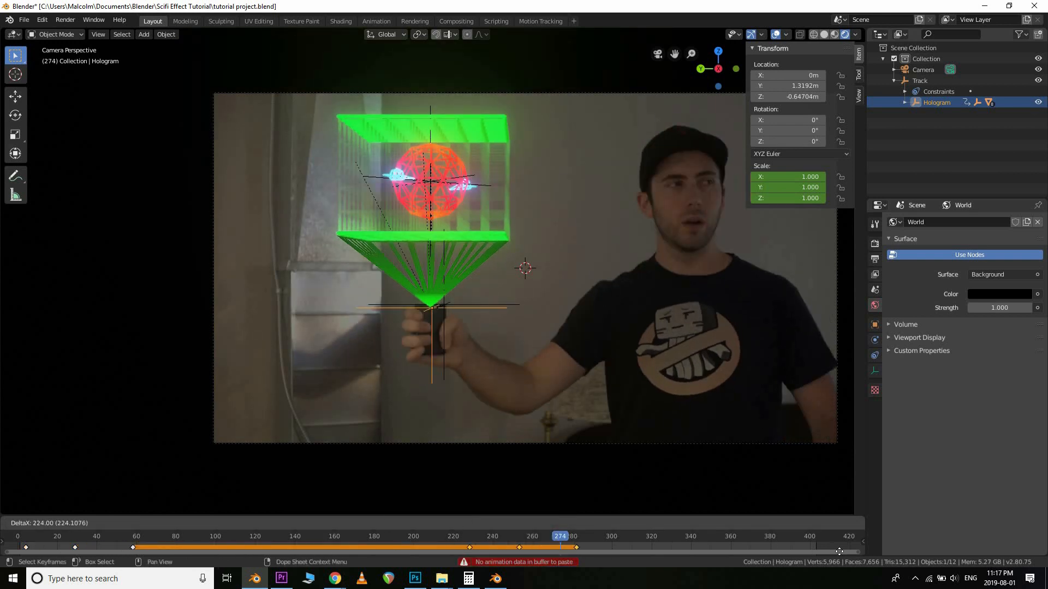
click(778, 548)
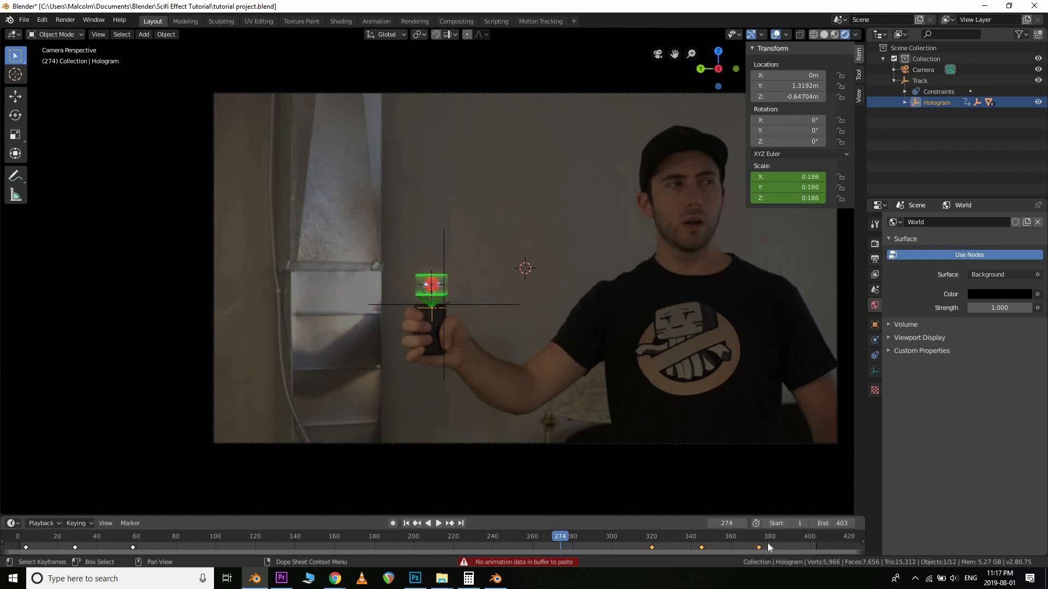
Reverse the duplicated keyframes in time and move them to the end of the animation, spanning about frames 345 to 402
key(s)
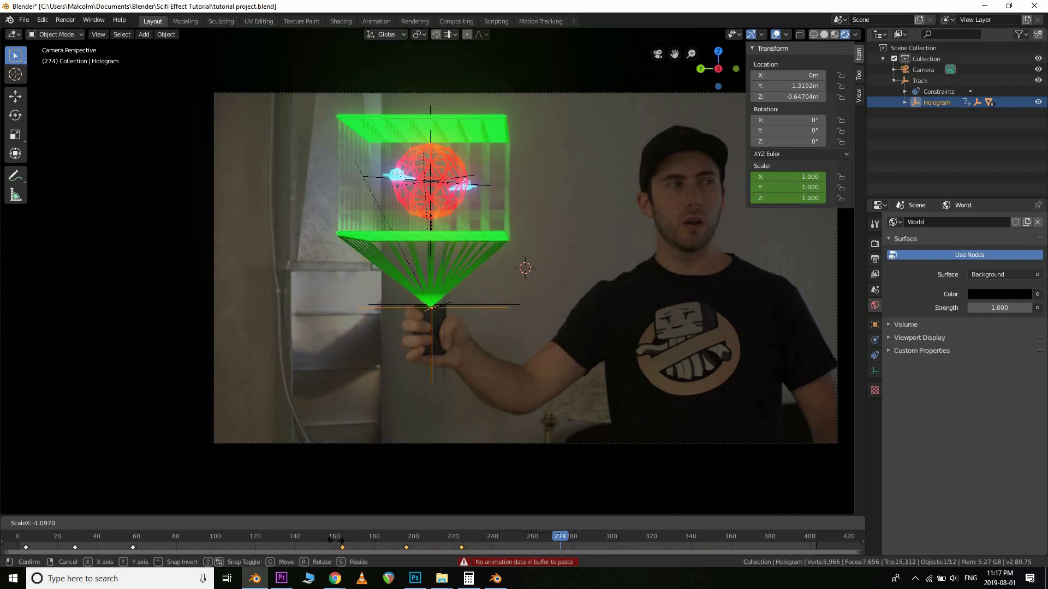
click(350, 549)
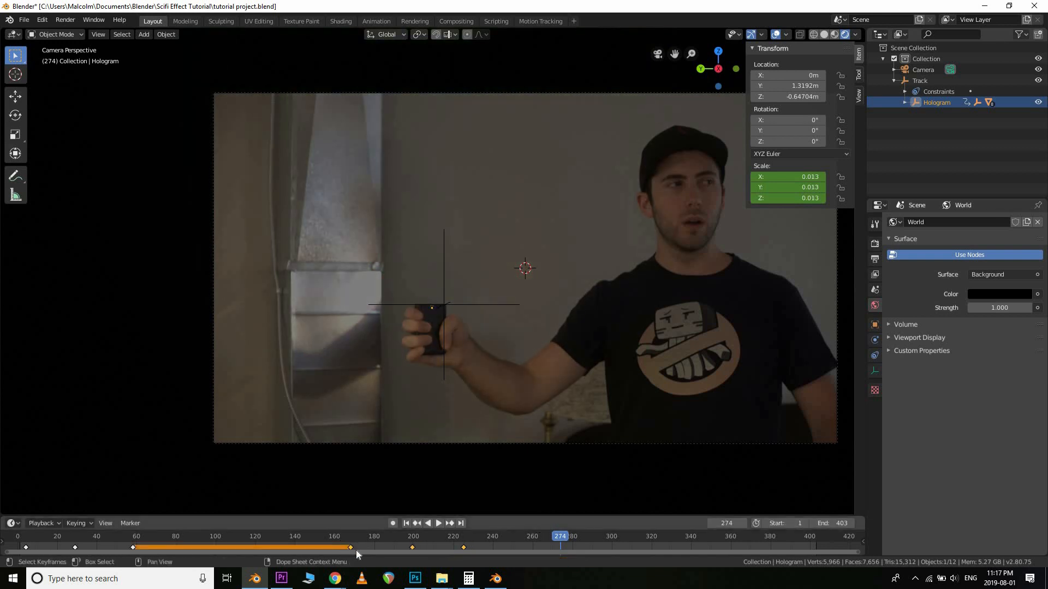
key(g)
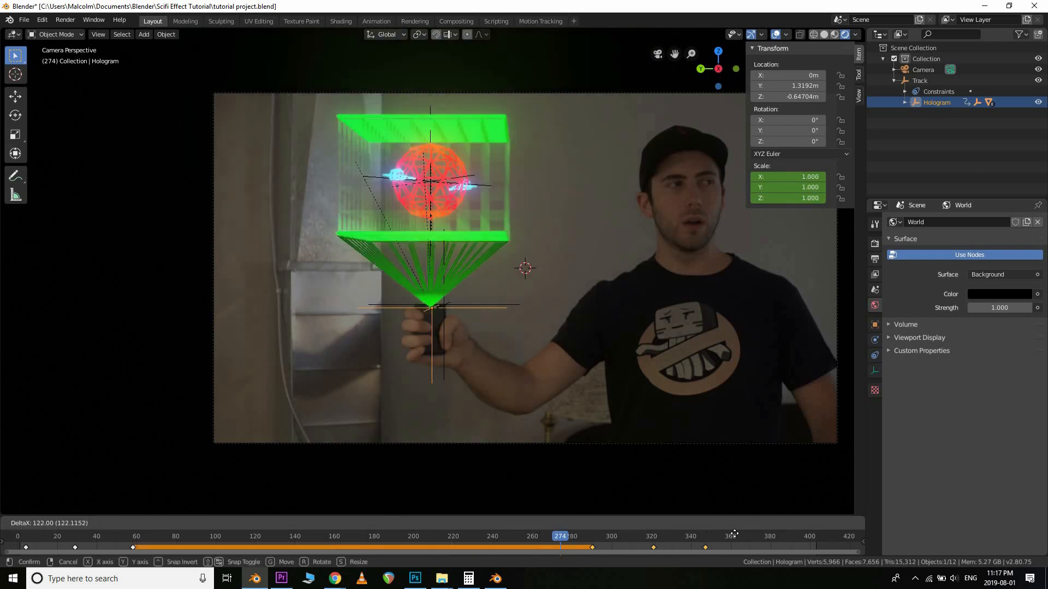
click(703, 549)
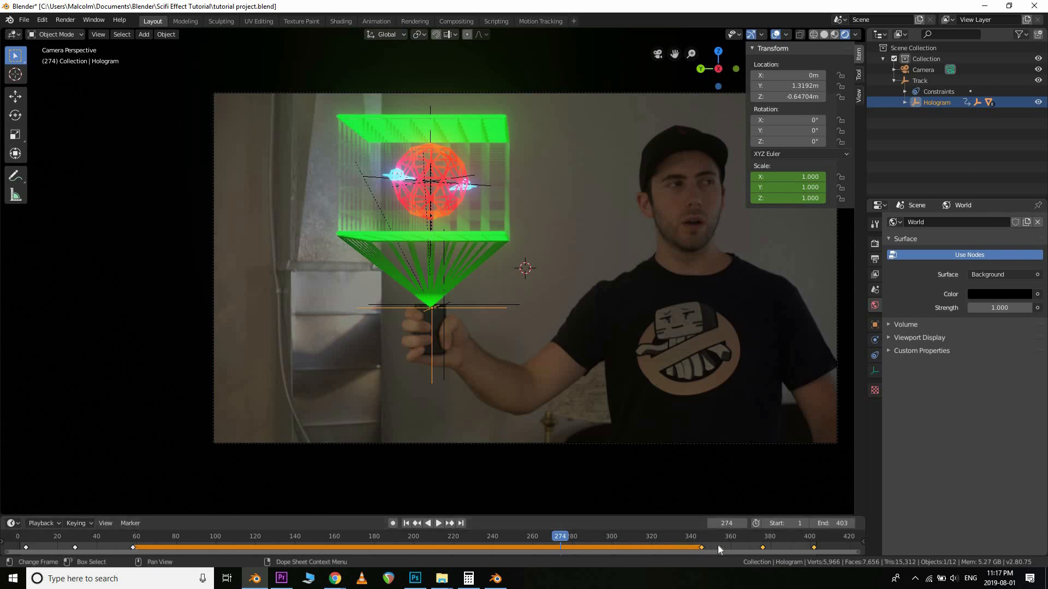
Play the animation through its end and loop to check the hologram's closing and opening, stopping at frame 68 in camera view
key(space)
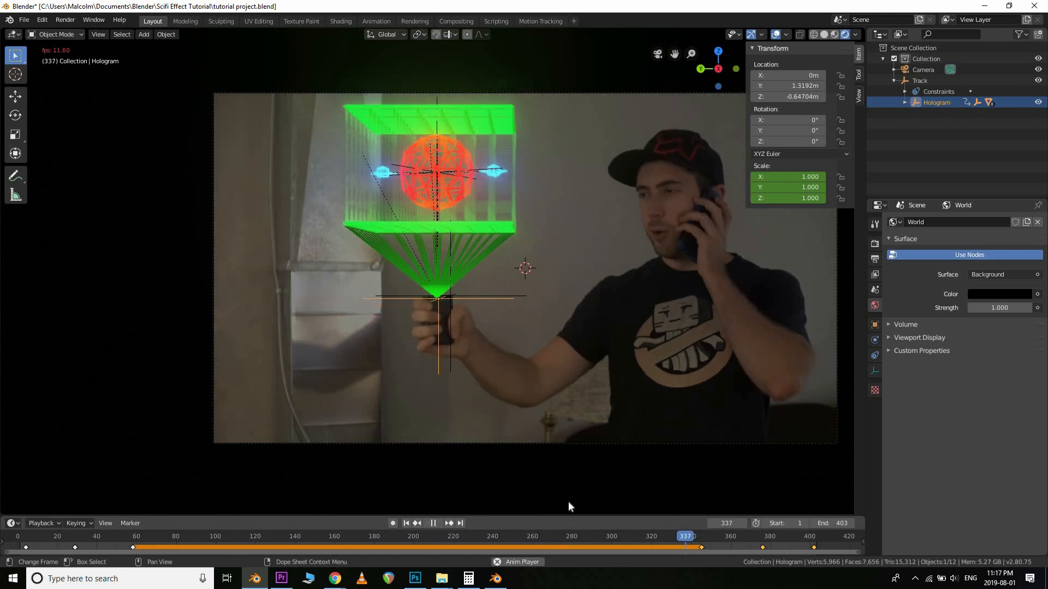
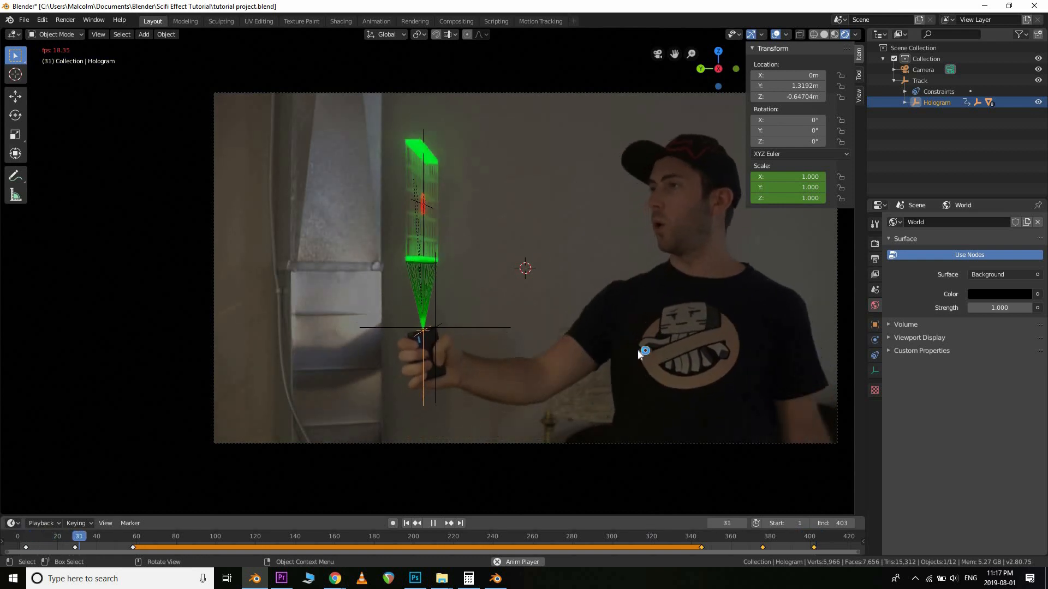
click(434, 522)
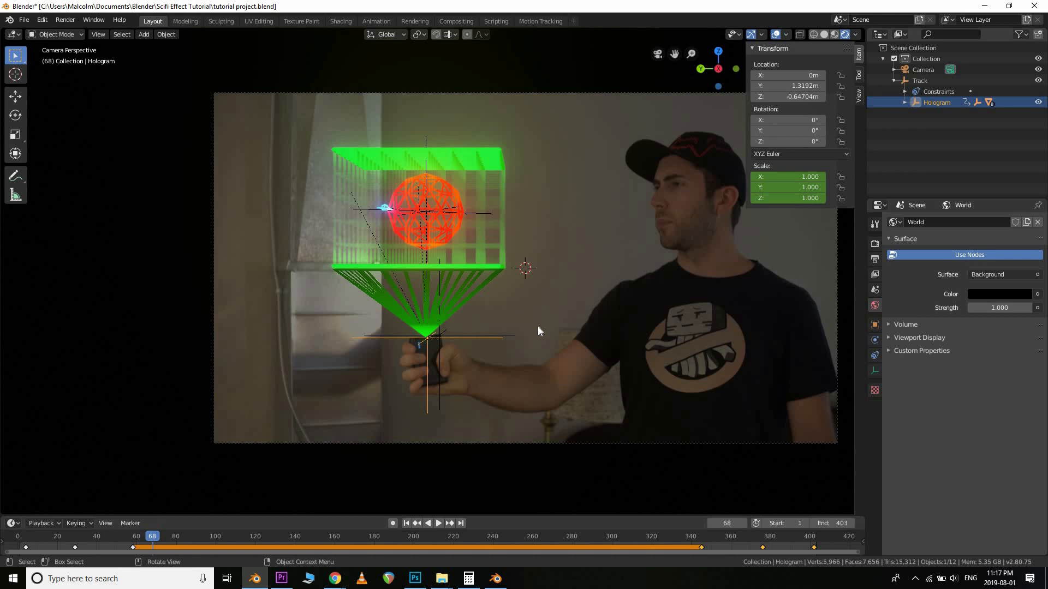
middle_drag(538, 327, 709, 326)
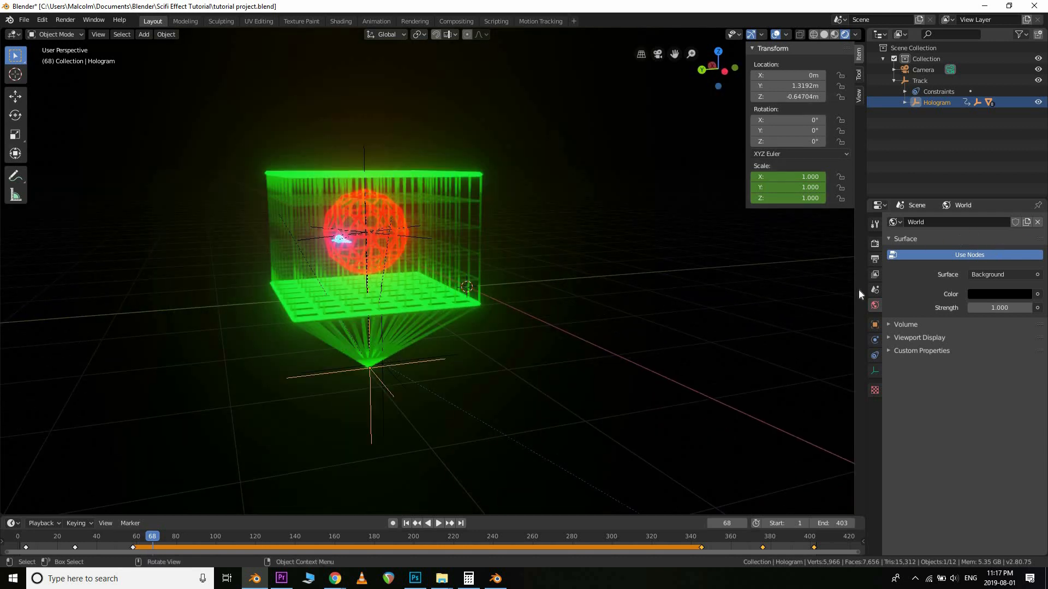
scroll(506, 249, down, 1)
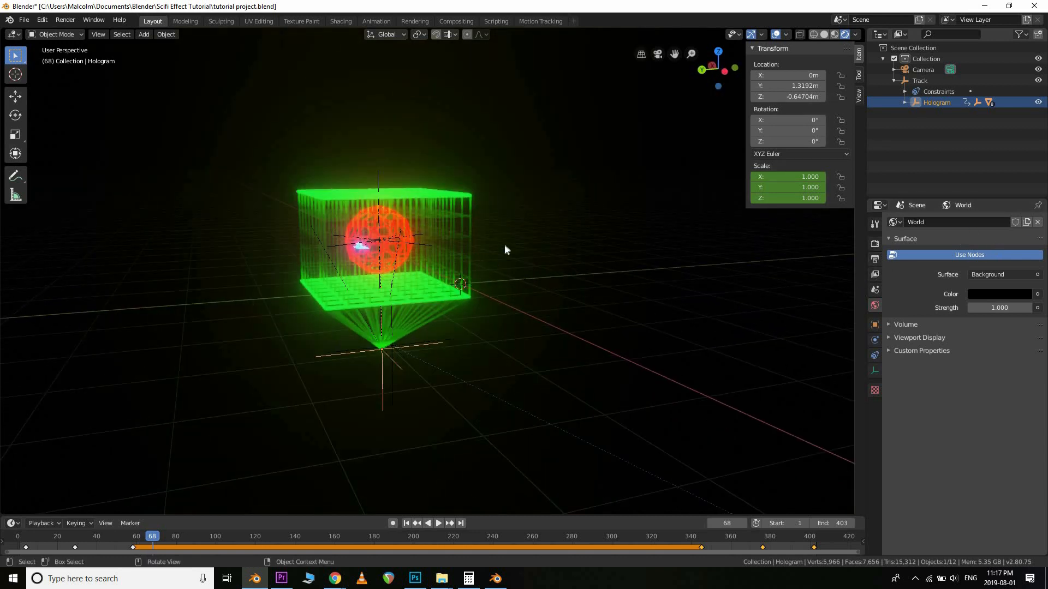
key(KP_0)
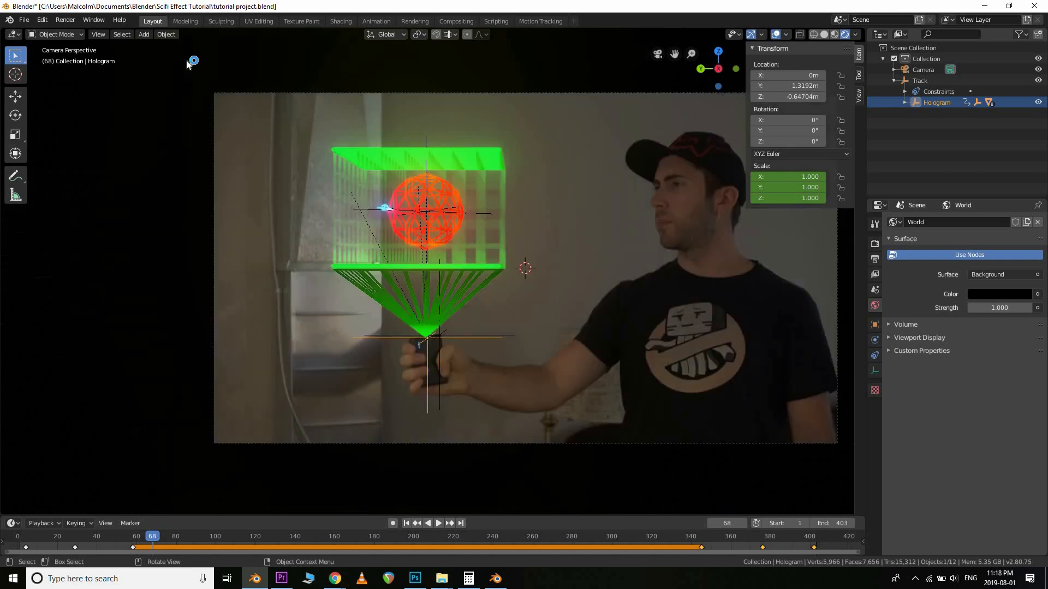
Render frame 68 as a still image, inspect the hologram's background and close the render
click(75, 20)
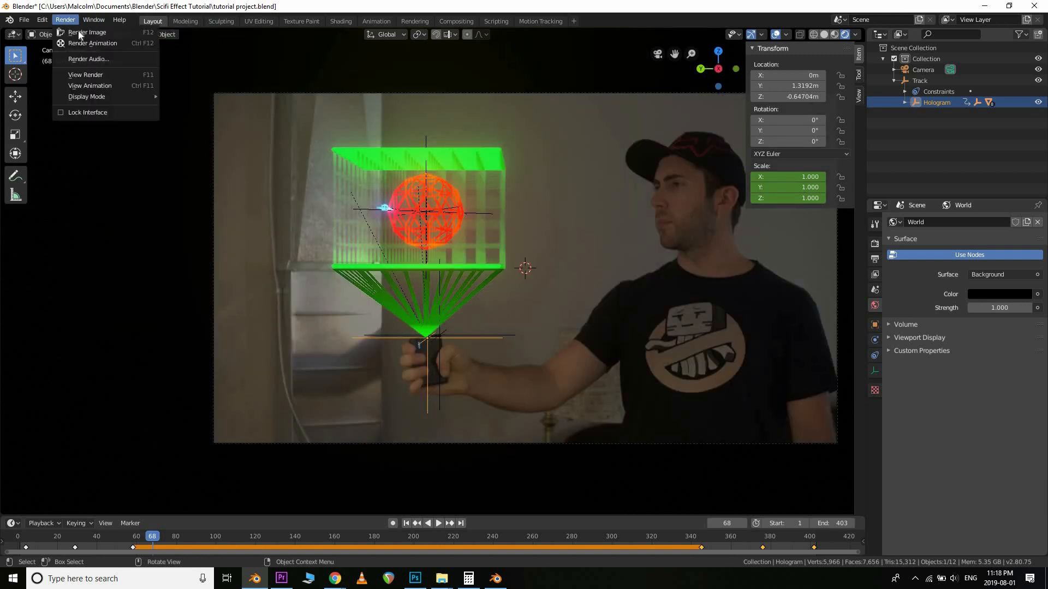
click(77, 31)
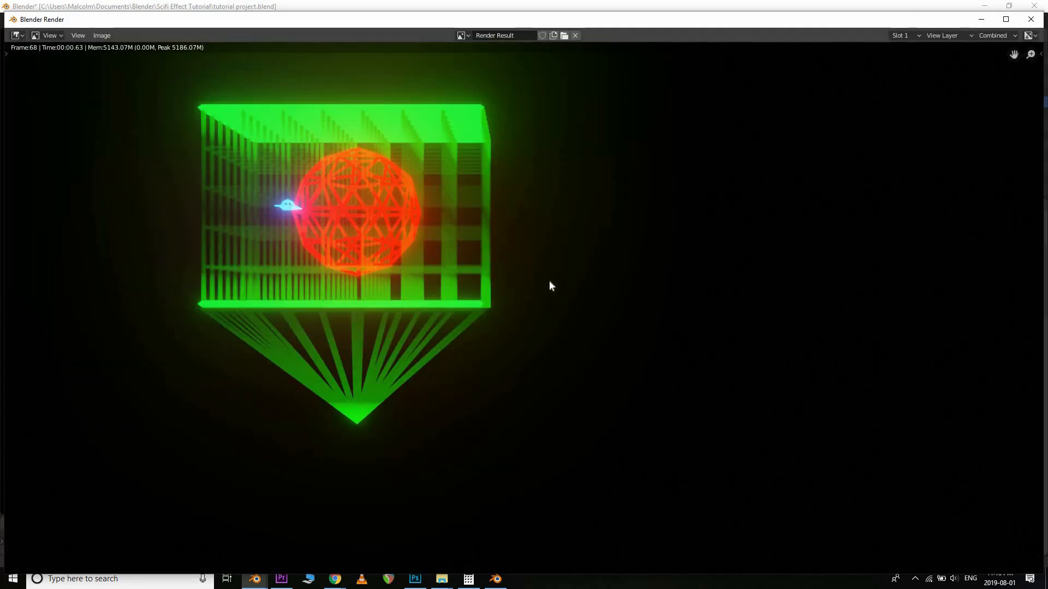
scroll(595, 319, down, 3)
scroll(582, 337, up, 1)
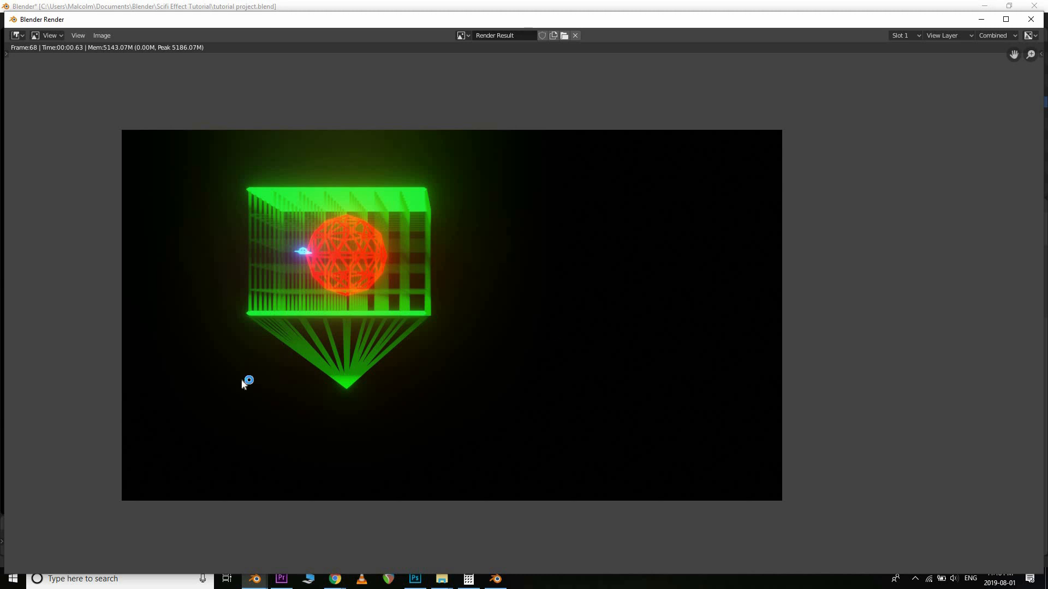
key(Escape)
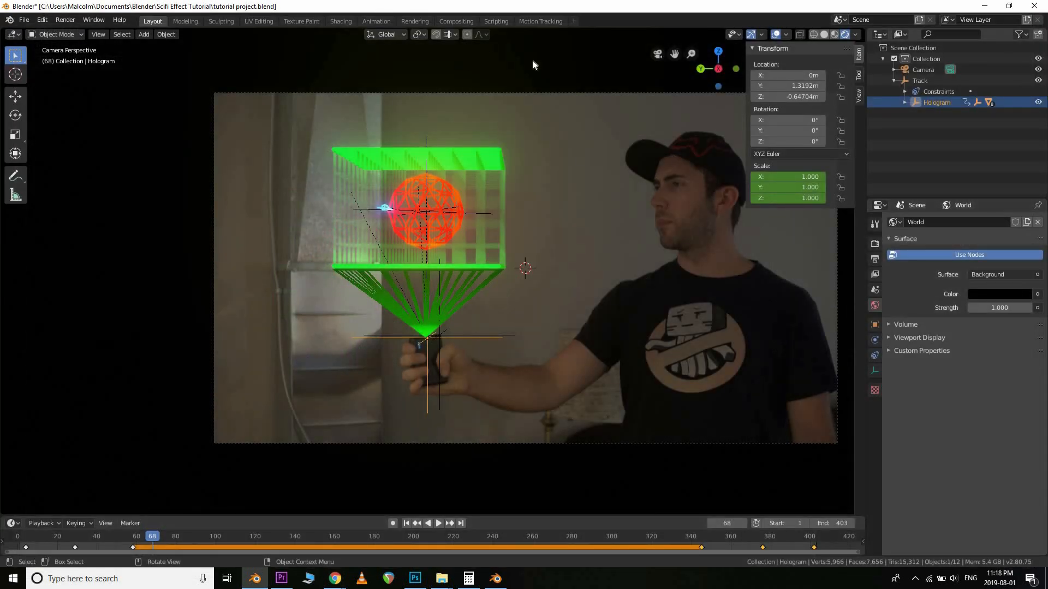
Enable Transparent in the Film render settings and render frame 68 again to inspect the hologram, closing the result
click(874, 243)
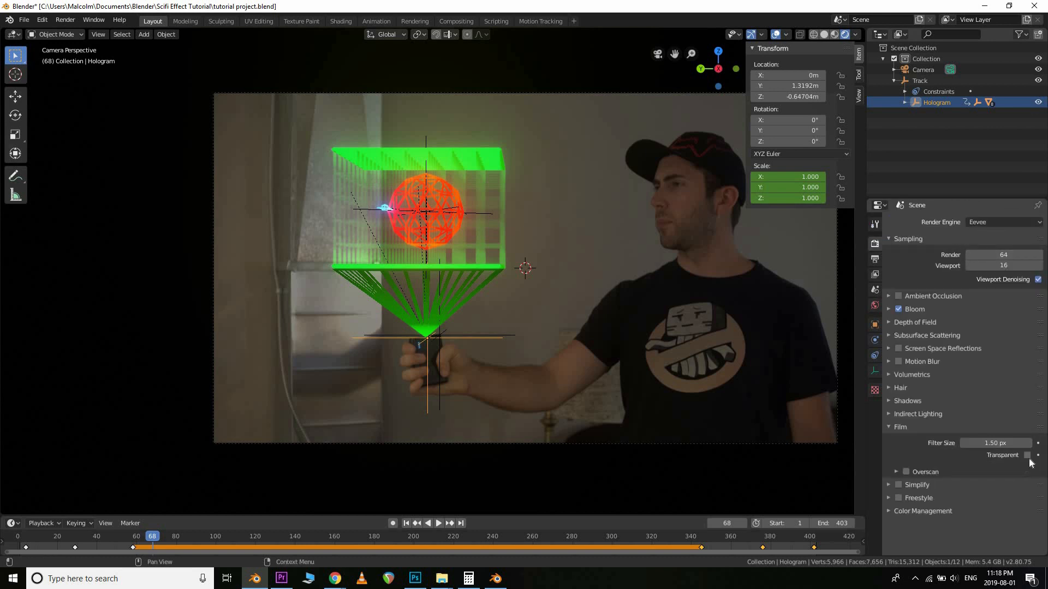
click(1028, 456)
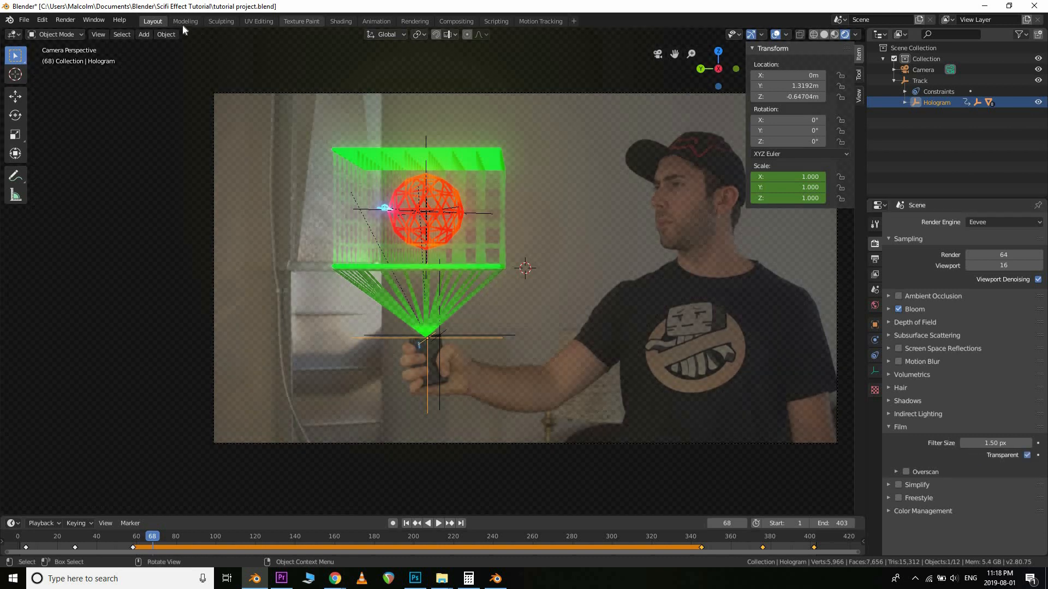
click(64, 19)
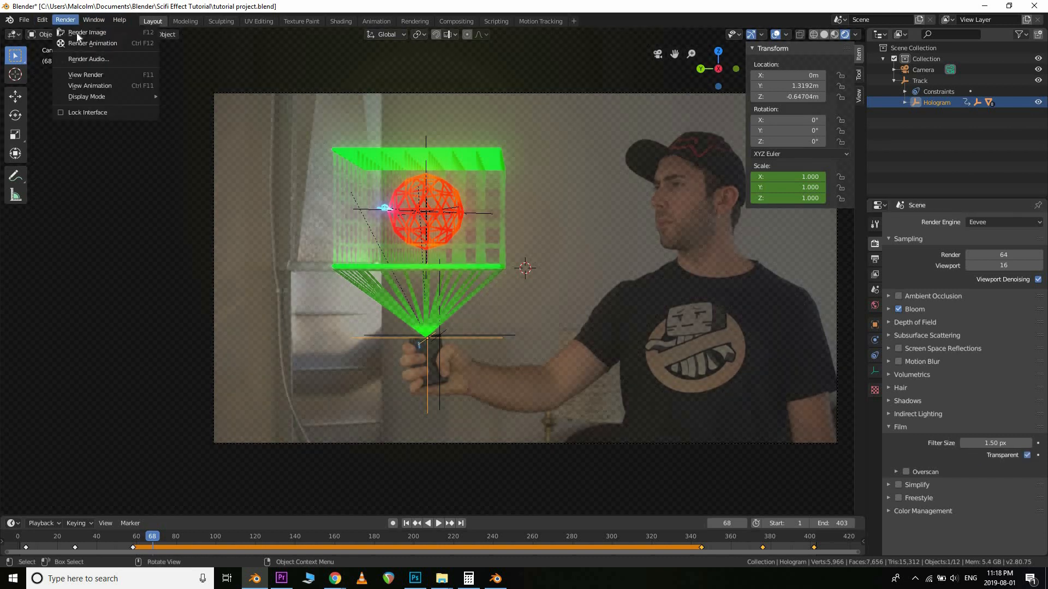
click(79, 34)
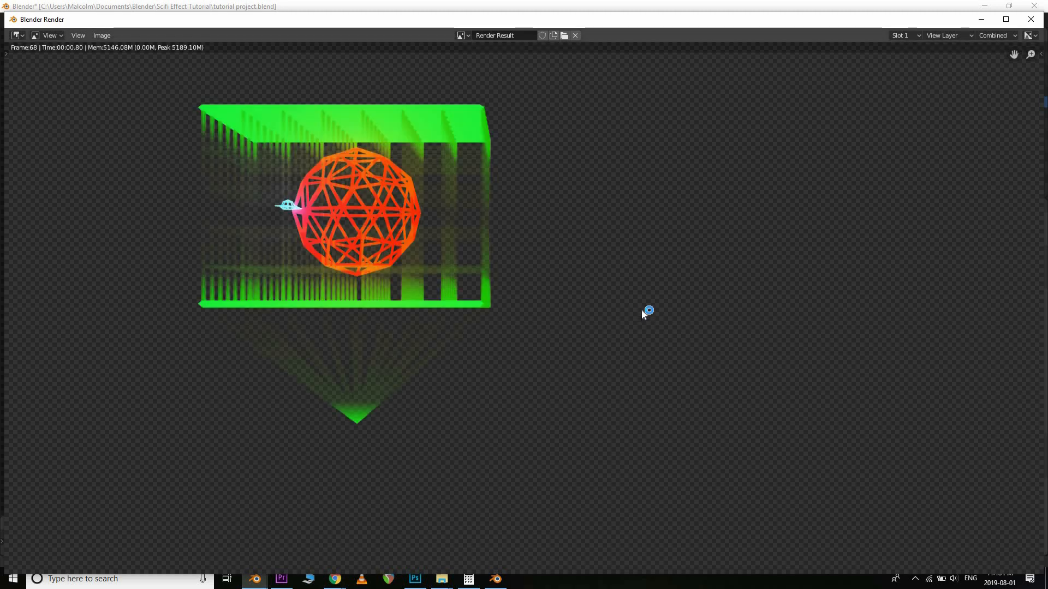
scroll(667, 324, down, 3)
scroll(710, 131, up, 1)
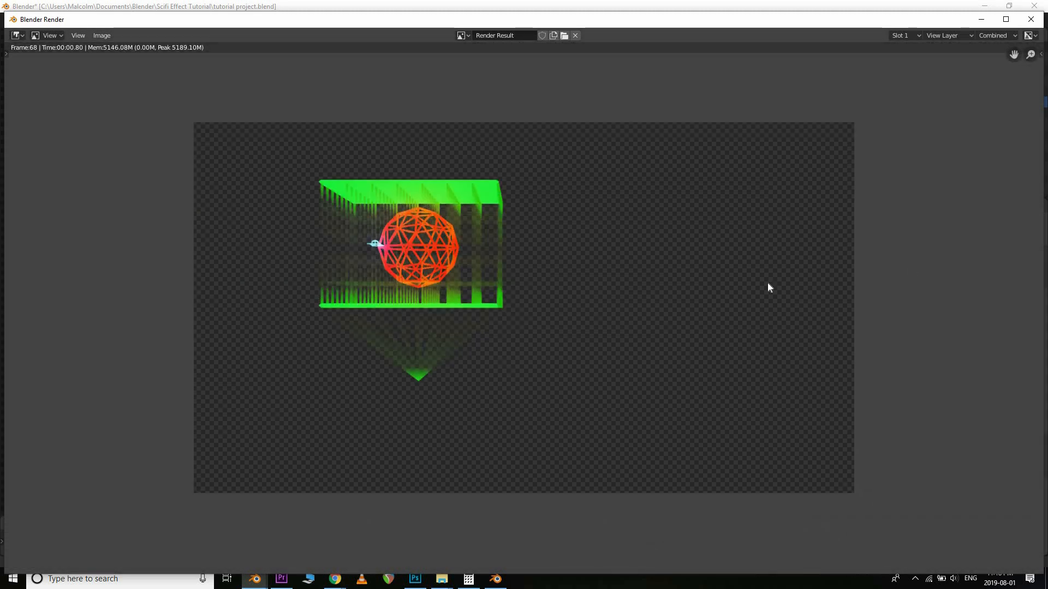
click(1031, 20)
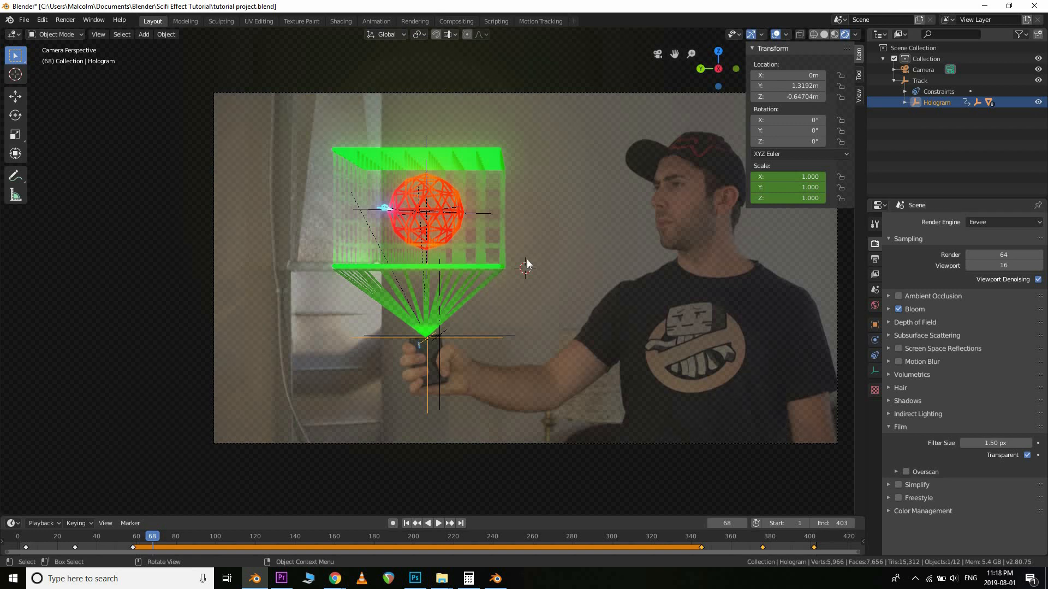
Render frame 68 once more and close the render window
shift+middle_drag(526, 261, 427, 277)
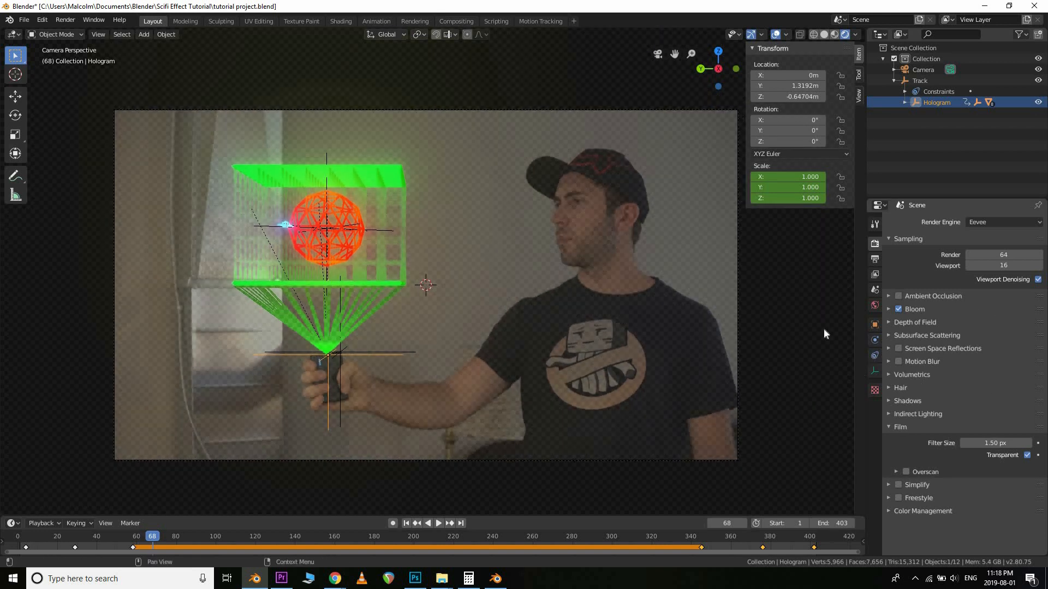
click(65, 19)
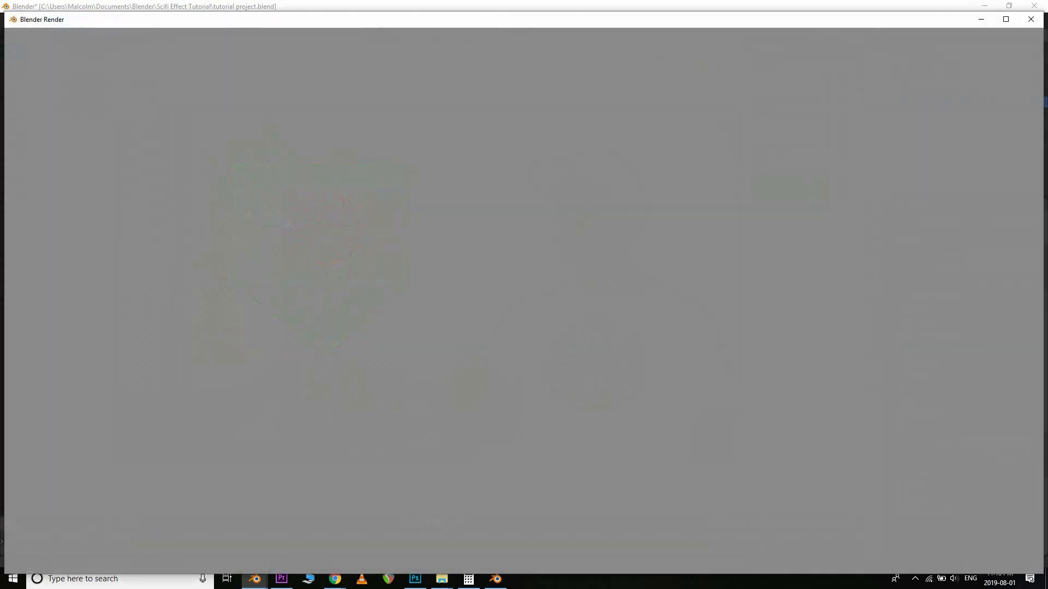
key(Escape)
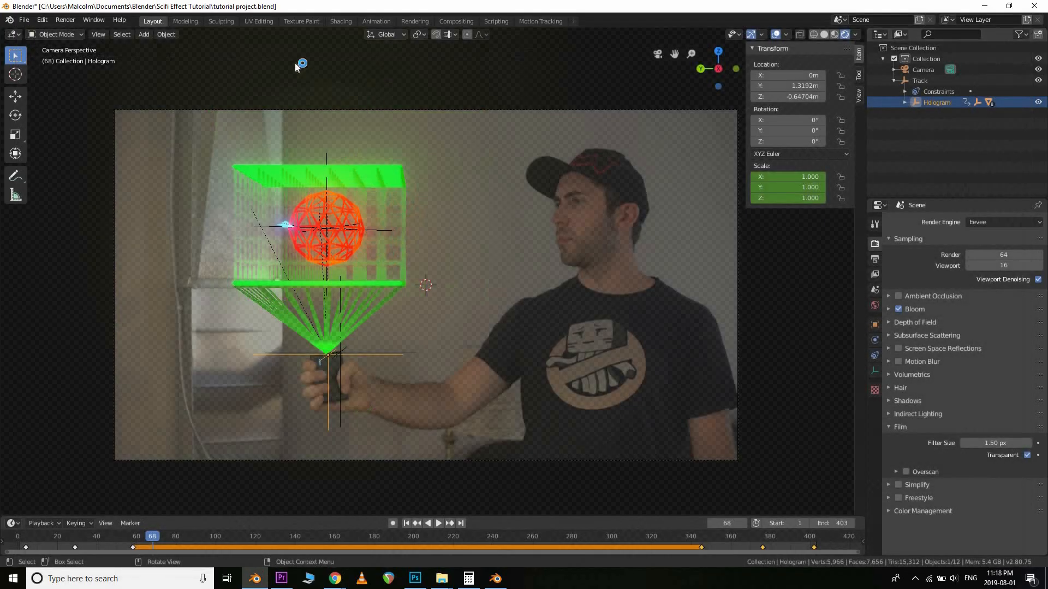
Switch to the Compositing workspace and enable Use Nodes for the scene
click(456, 21)
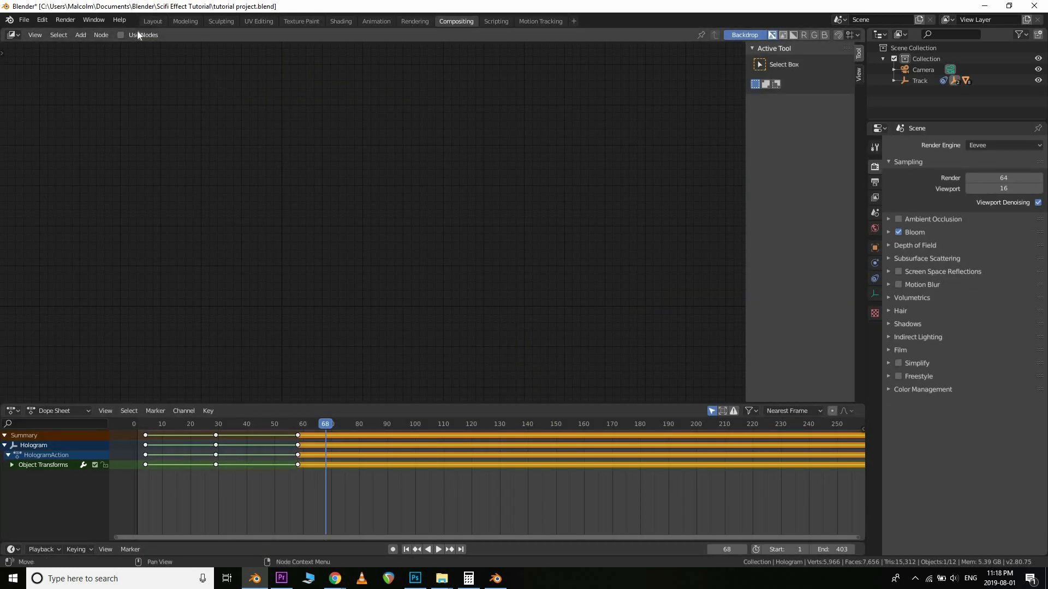
click(120, 34)
key(Home)
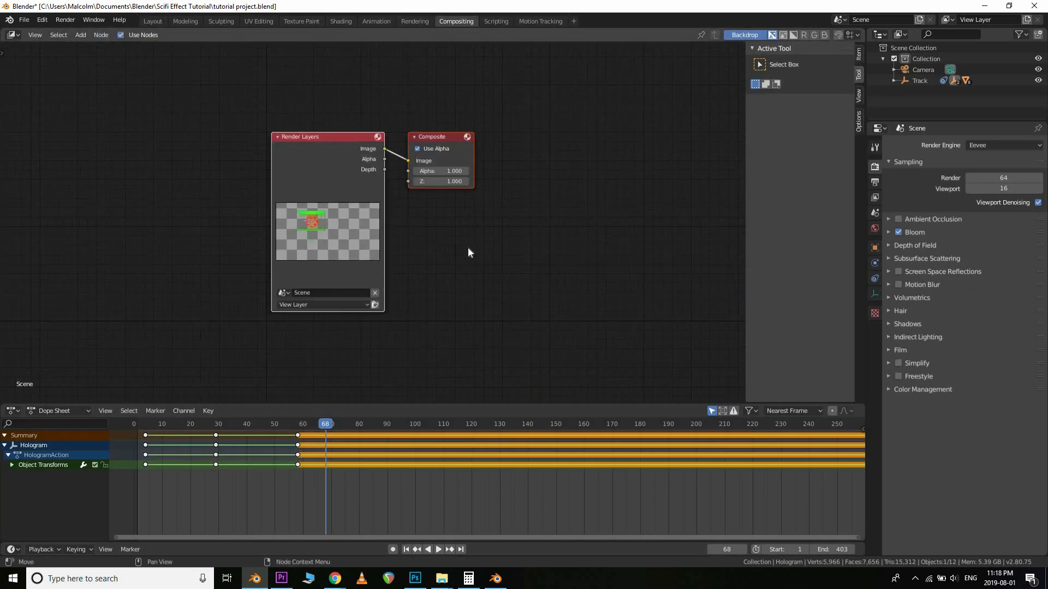
drag(452, 134, 507, 121)
key(ctrl+z)
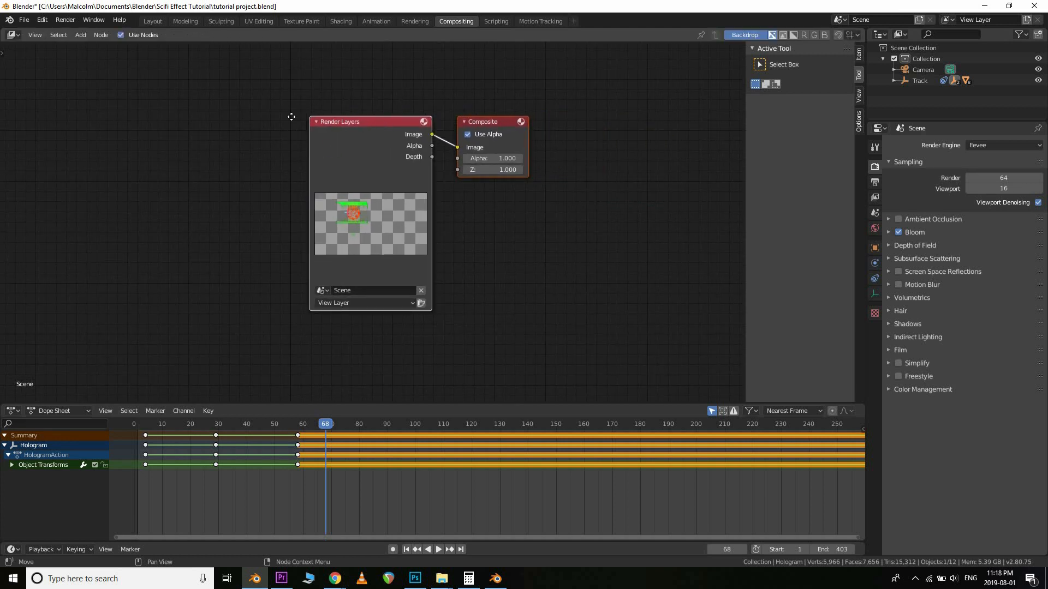
key(g)
click(527, 215)
click(474, 212)
Add a Viewer node below the Composite node, move both away from Render Layers, and connect the Render Layers image to the Viewer
key(shift+a)
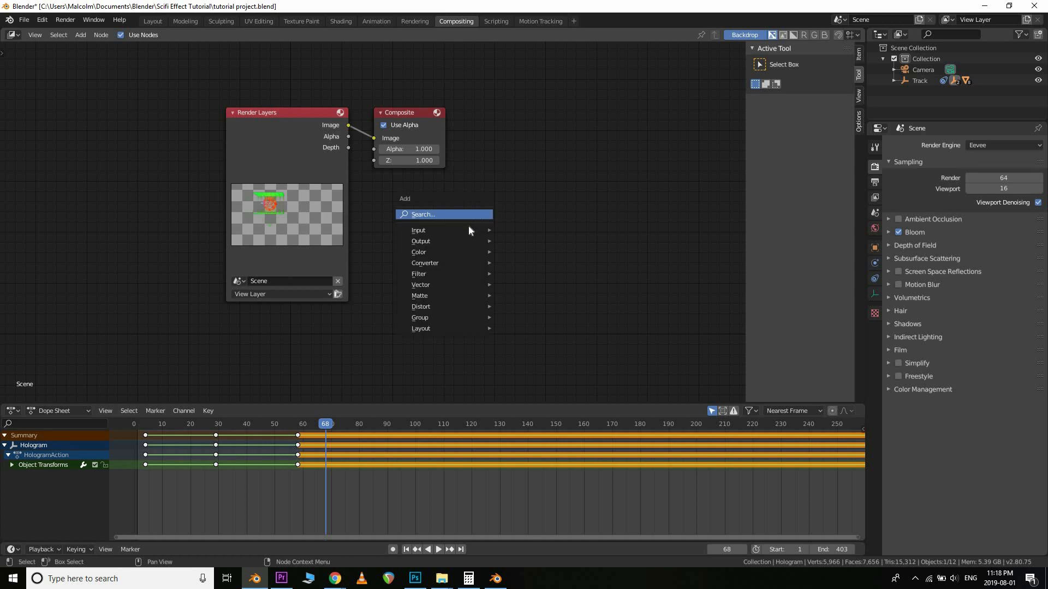
mouse_move(484, 244)
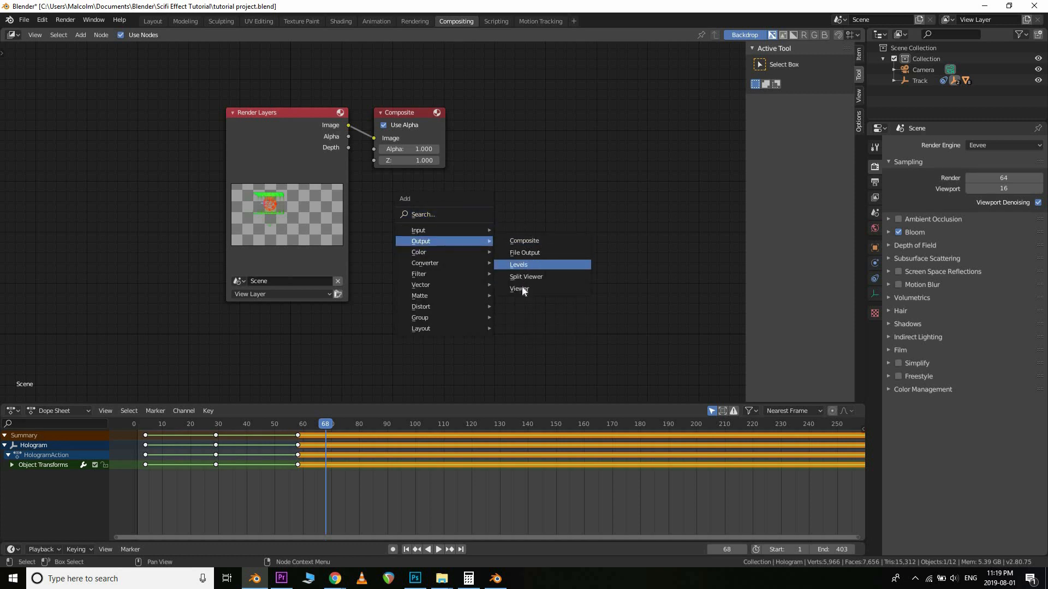
click(519, 288)
click(513, 257)
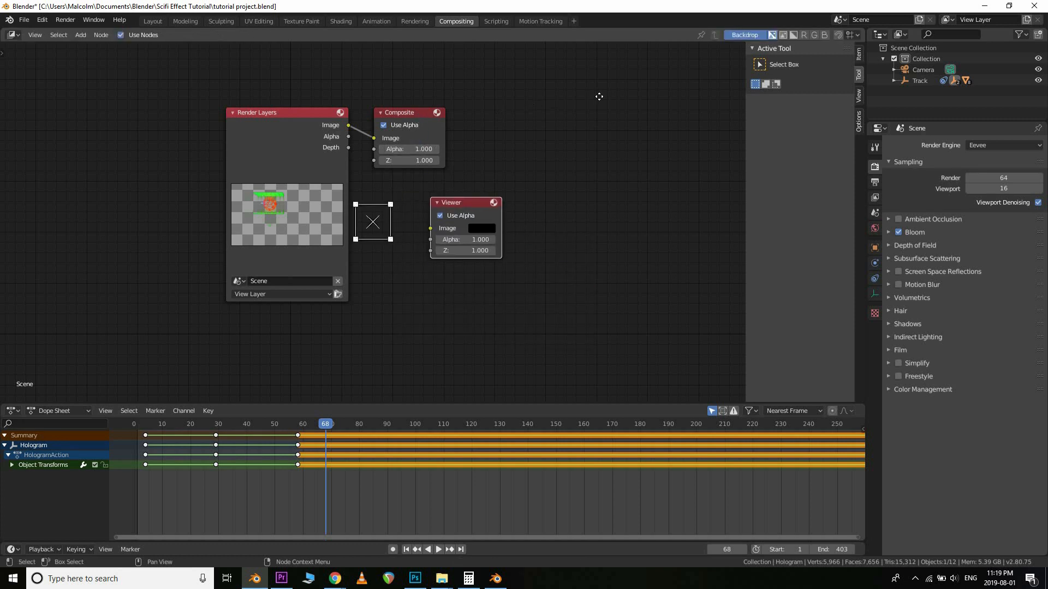
drag(415, 113, 599, 97)
drag(480, 206, 613, 171)
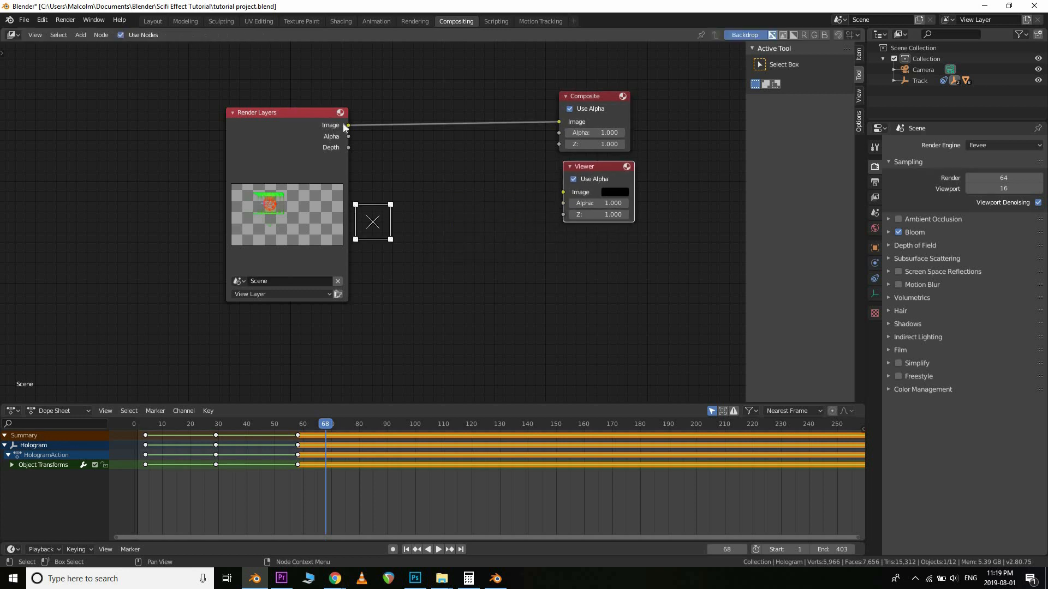
drag(347, 125, 563, 193)
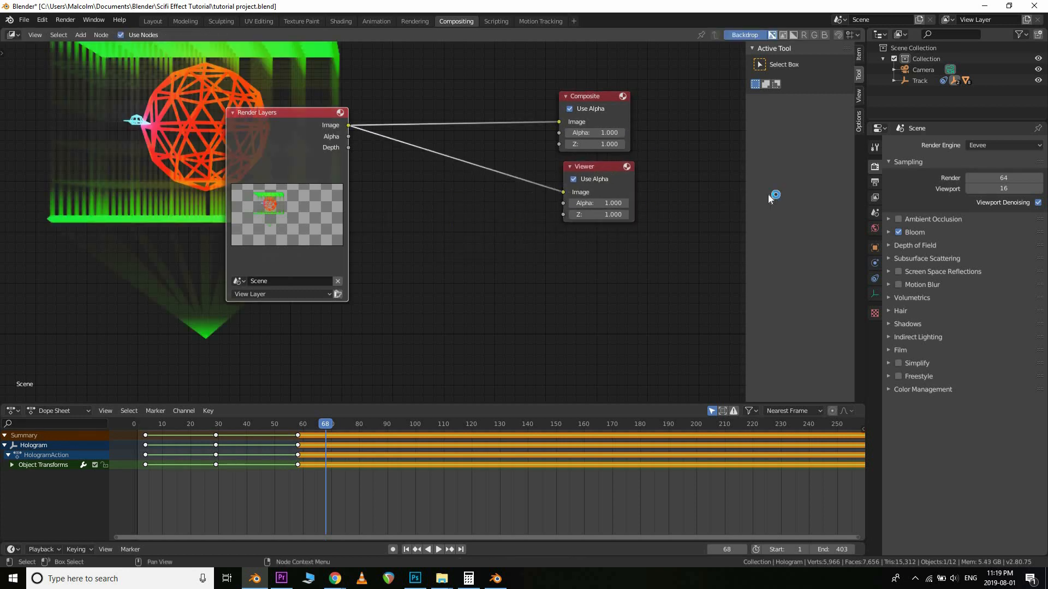
Fit the backdrop image to the node editor
click(860, 97)
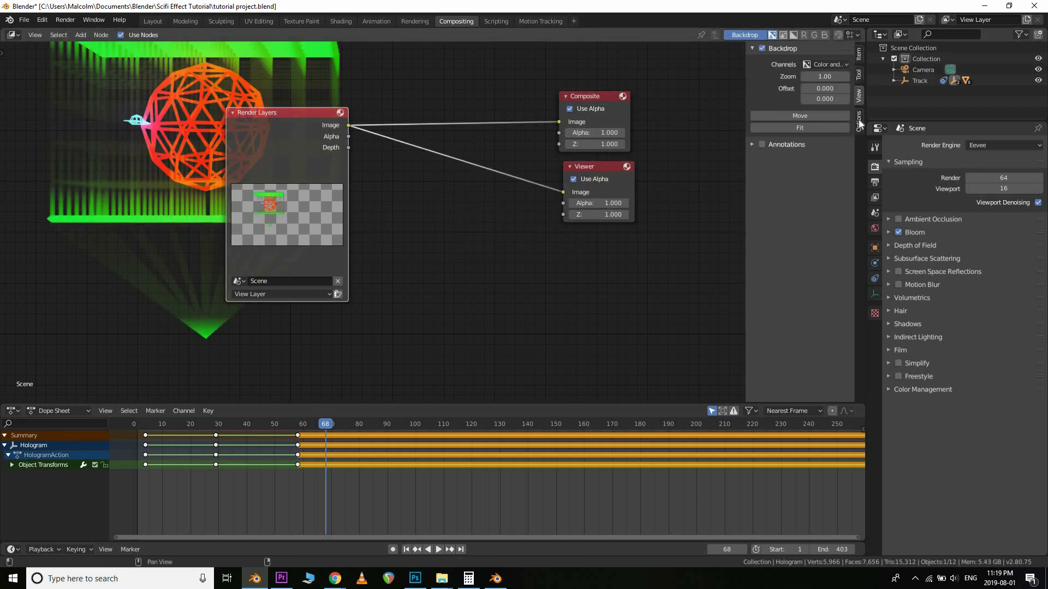
click(860, 121)
click(859, 54)
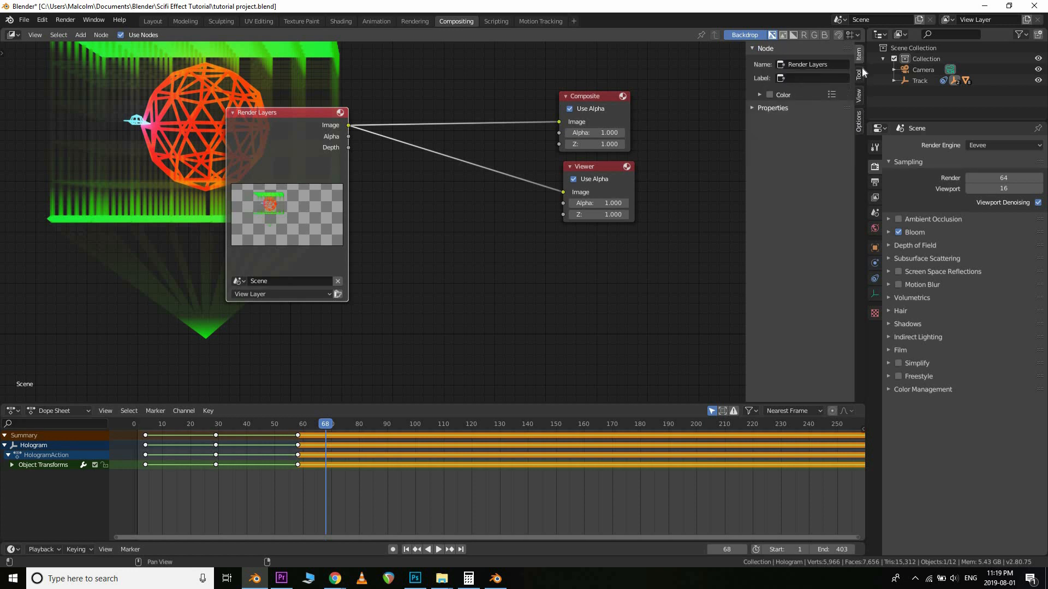
click(860, 74)
click(858, 105)
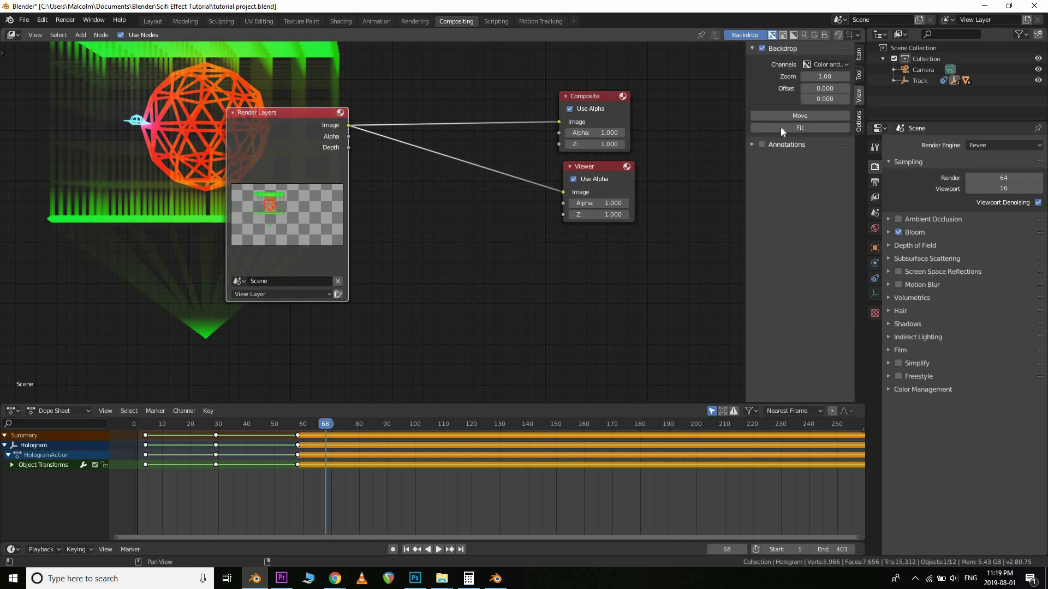
click(785, 129)
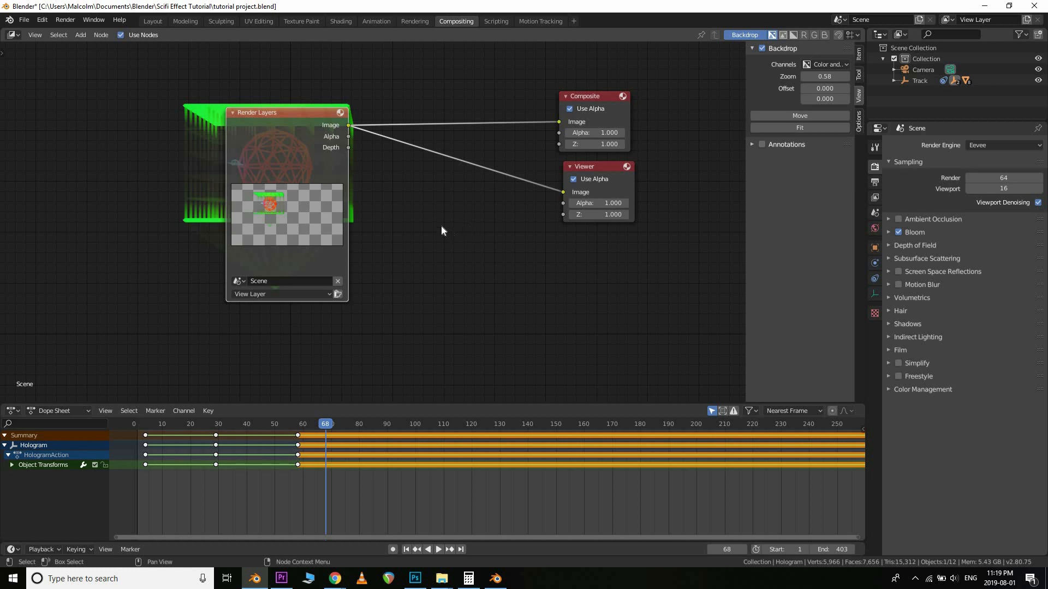
Move the Render Layers node farther away from the Composite and Viewer nodes to make room between them
scroll(469, 240, down, 2)
middle_drag(322, 128, 351, 140)
drag(351, 139, 200, 150)
scroll(338, 273, down, 4)
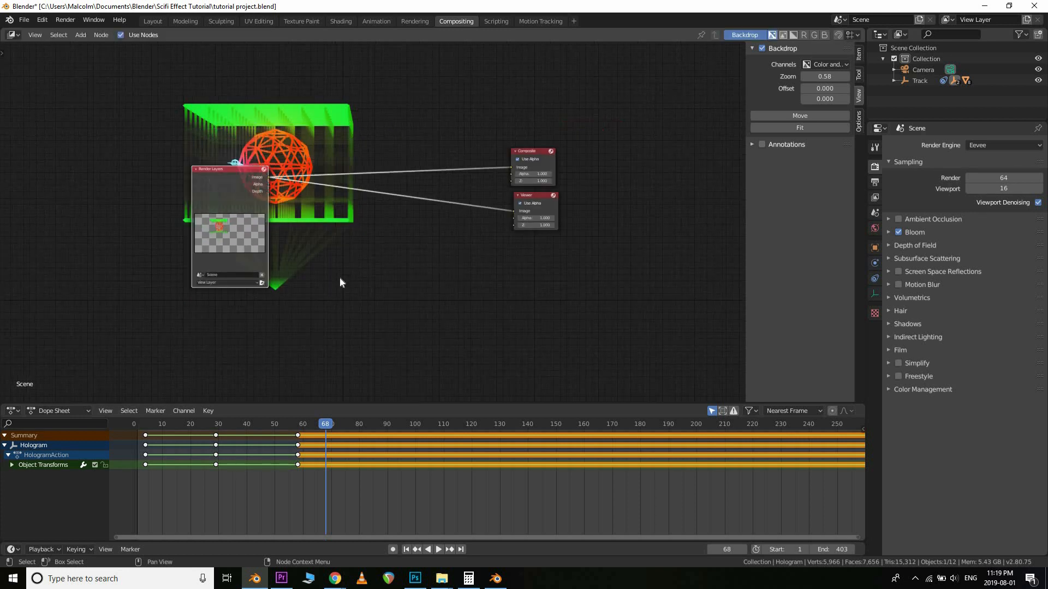
Add a Movie Clip input node below Render Layers and assign the clip "hologram effect track.mp4" to it
scroll(339, 278, down, 2)
middle_drag(353, 270, 444, 253)
key(shift+a)
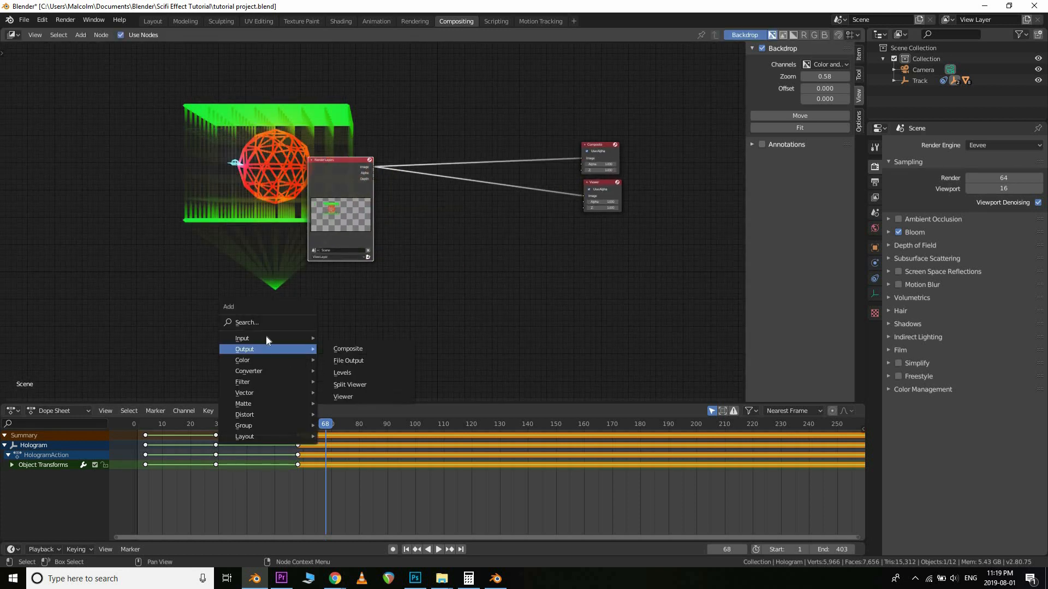
mouse_move(266, 340)
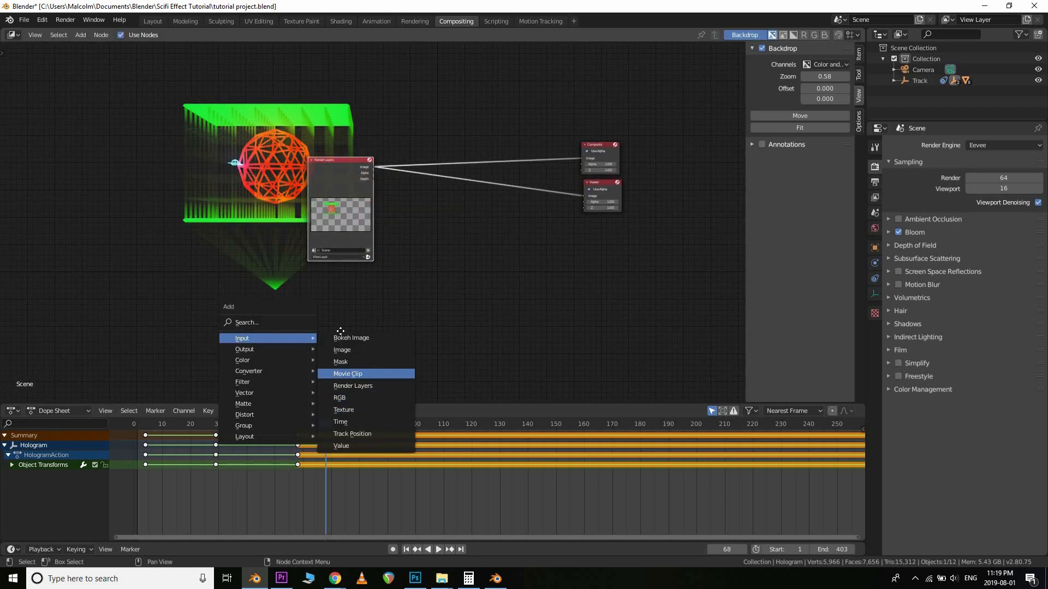
click(352, 374)
click(382, 310)
scroll(399, 212, up, 2)
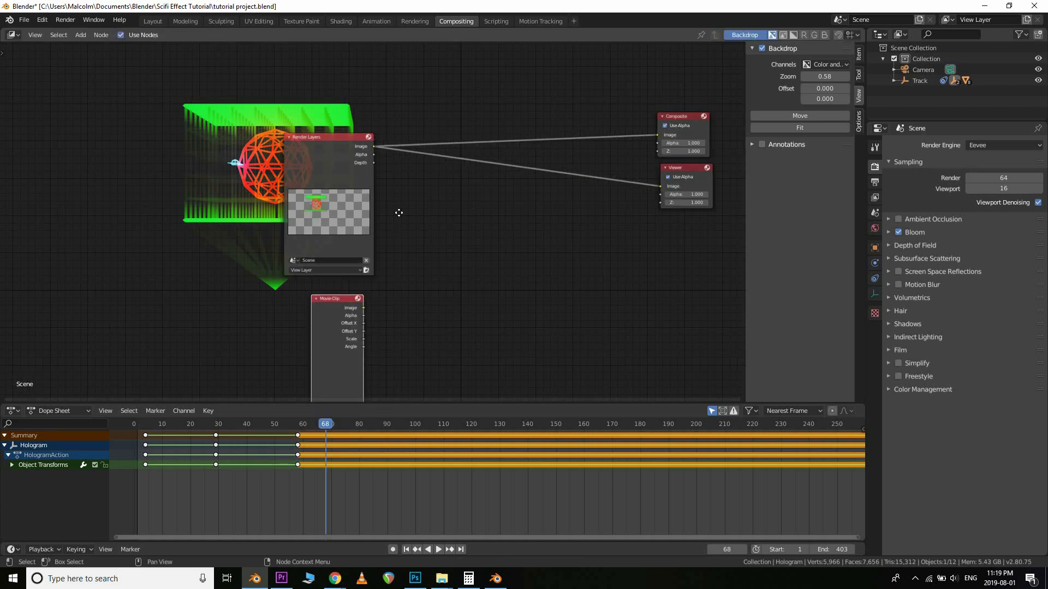
middle_drag(399, 213, 393, 118)
click(315, 313)
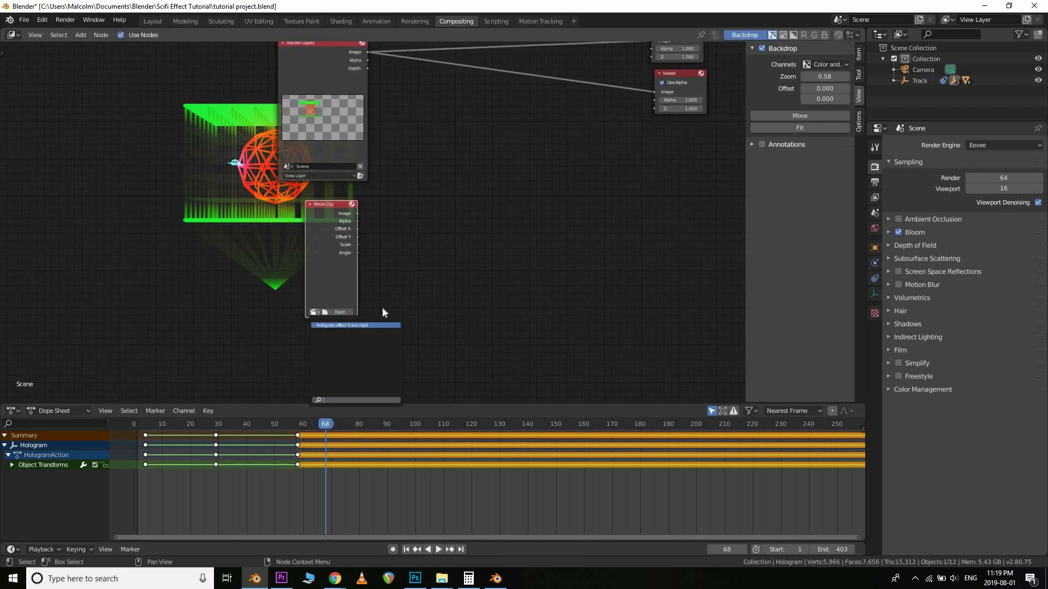
click(377, 325)
scroll(440, 175, up, 1)
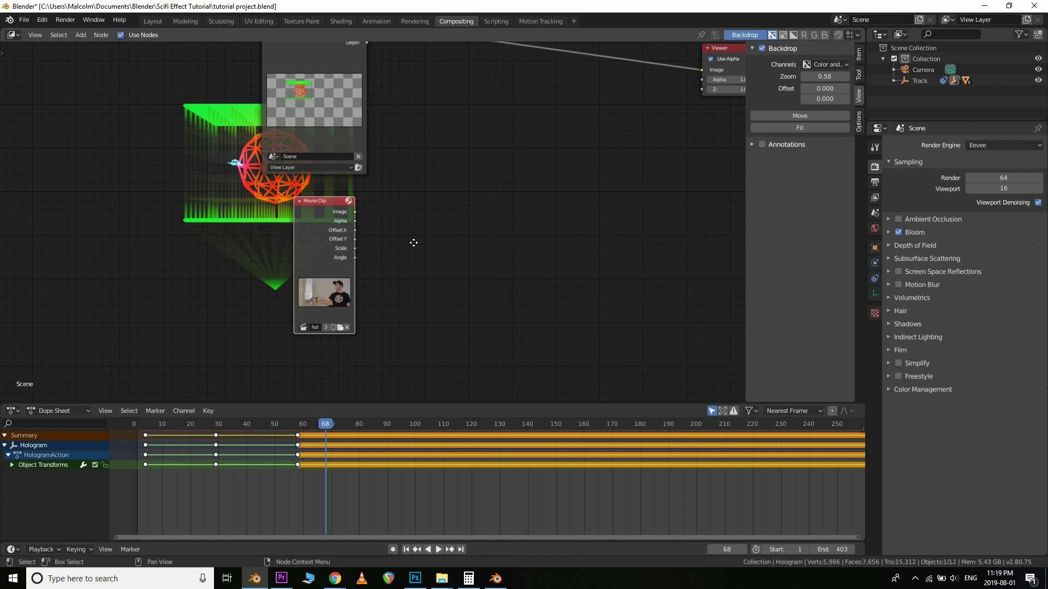
Insert a Scale node after Render Layers and feed its image output to both the Composite and Viewer nodes
key(Home)
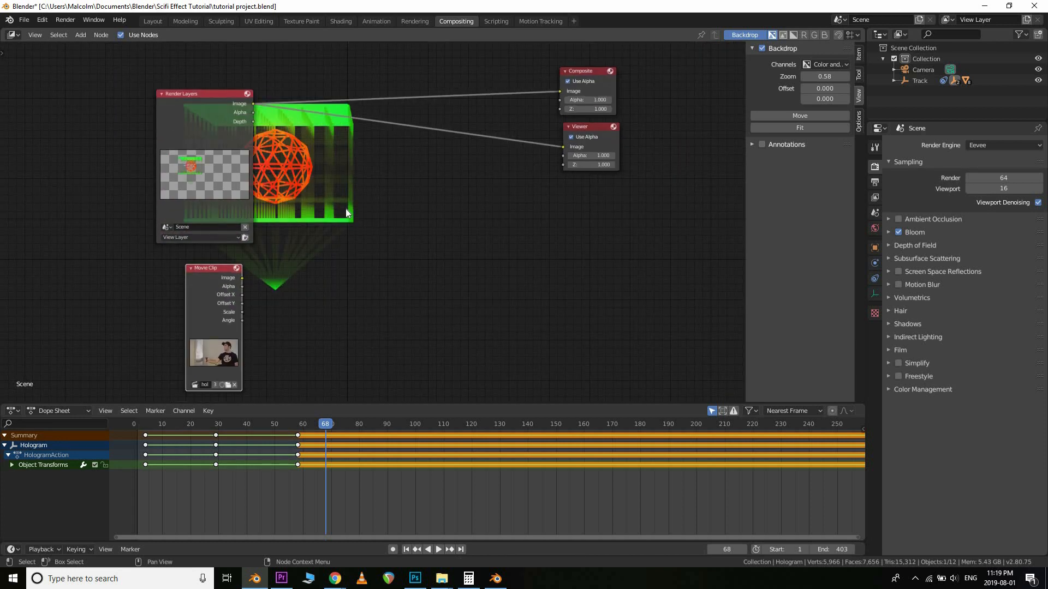
scroll(344, 212, up, 1)
key(shift+a)
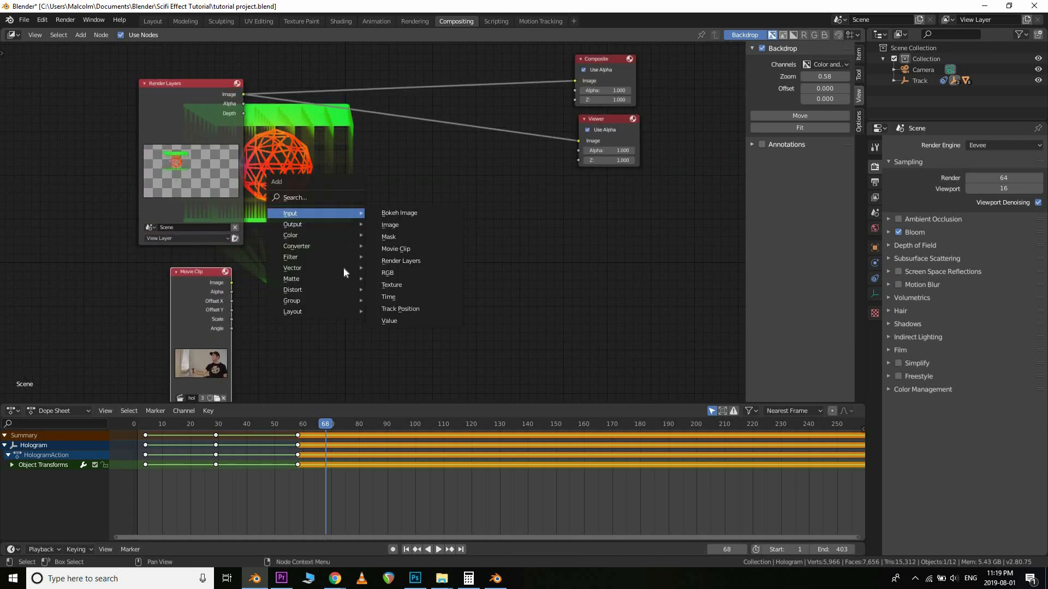
mouse_move(320, 294)
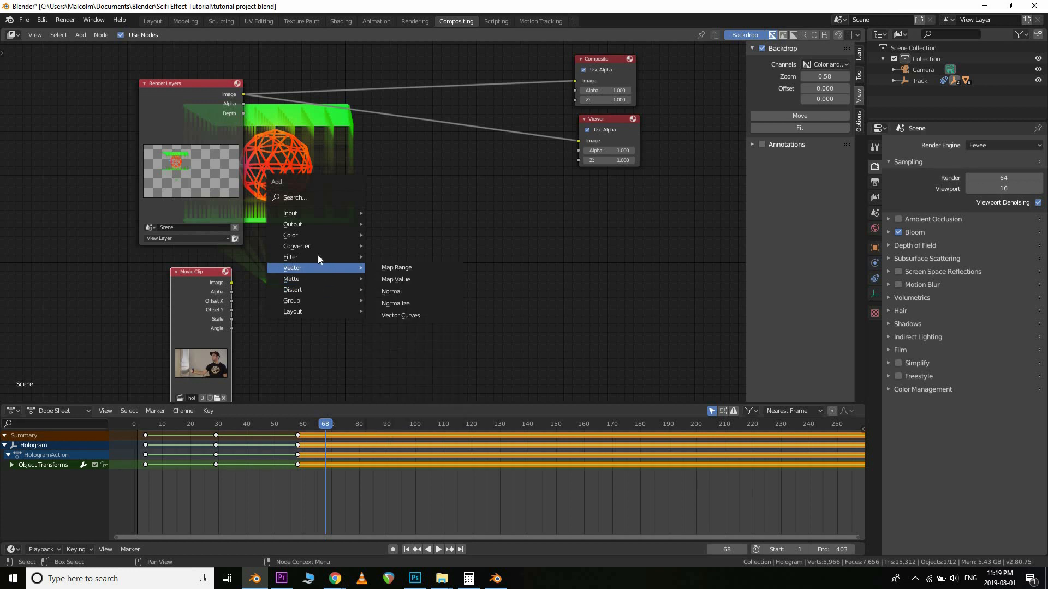
click(292, 197)
text(scale)
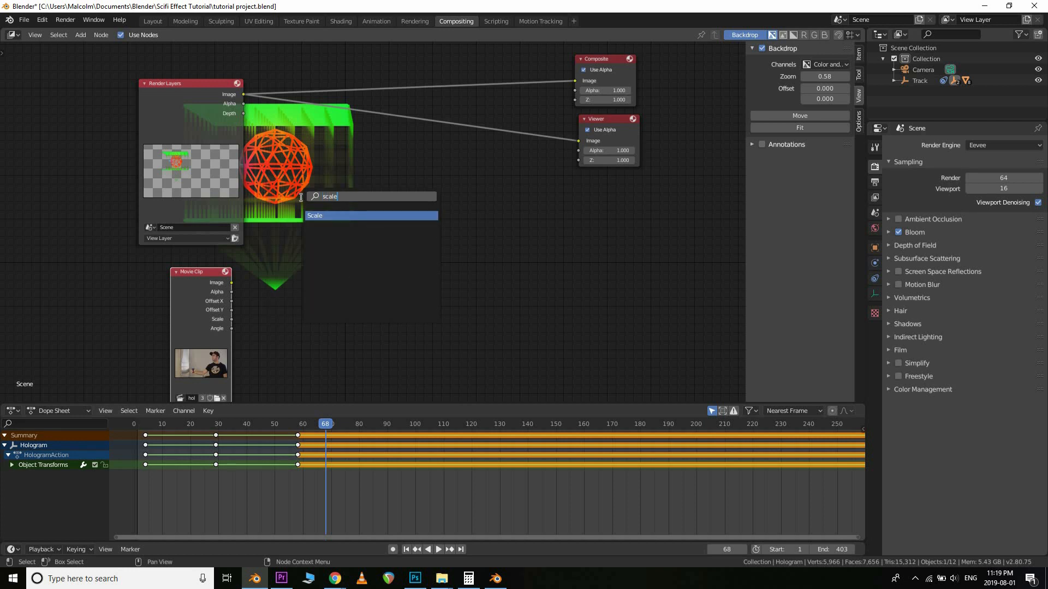
key(Return)
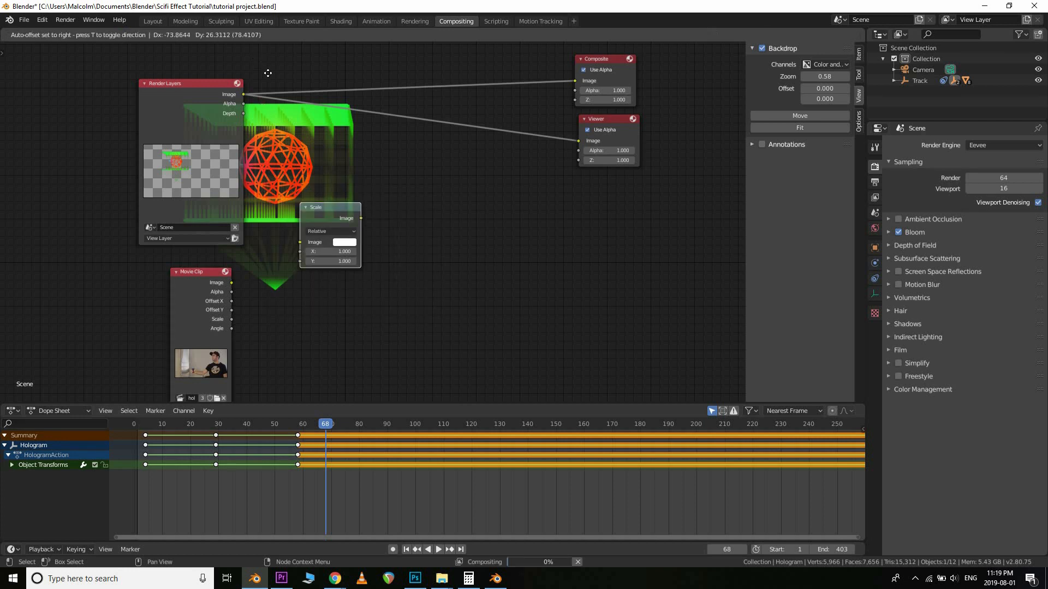
click(392, 202)
middle_drag(399, 284, 404, 352)
mouse_move(582, 208)
mouse_down()
mouse_move(480, 110)
mouse_move(373, 176)
mouse_move(345, 156)
mouse_move(583, 210)
mouse_up()
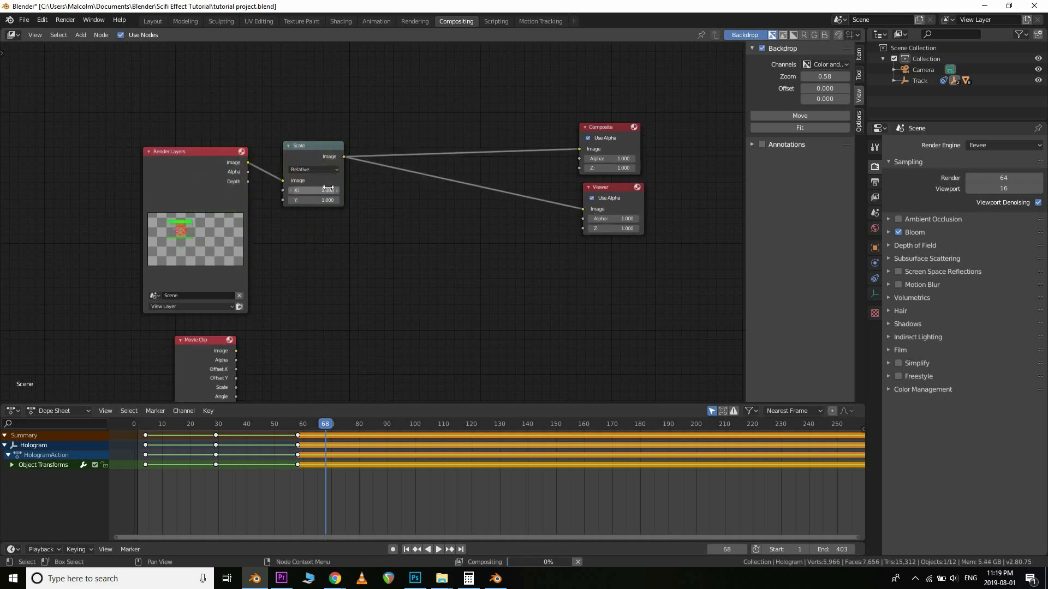
Set the Scale node's space to Render Size and reposition the Render Layers, Movie Clip and Scale nodes
click(314, 169)
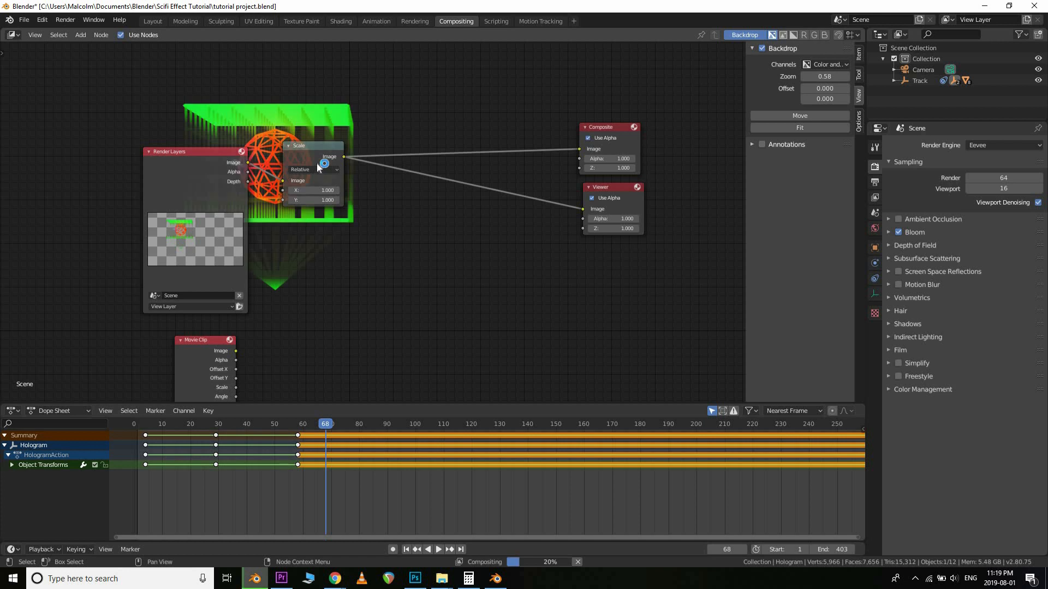
click(321, 209)
scroll(315, 299, down, 2)
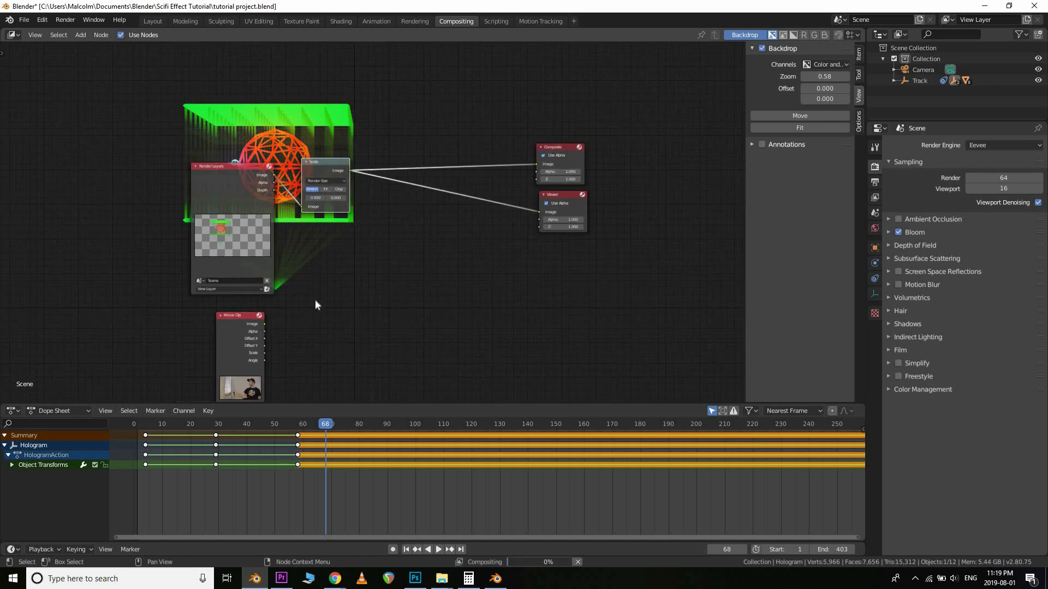
middle_drag(329, 301, 452, 260)
drag(375, 131, 245, 168)
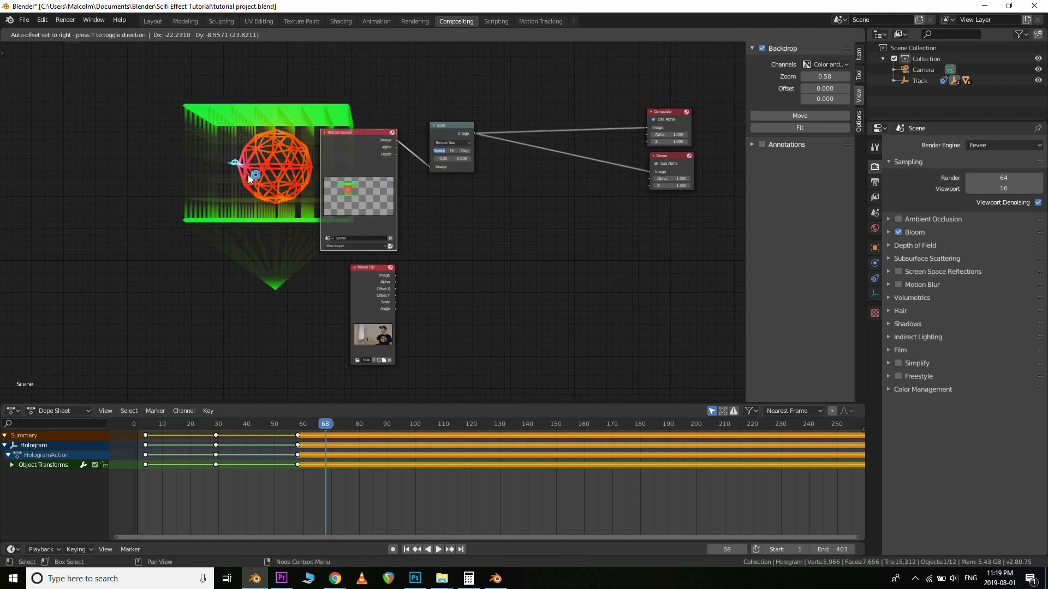
drag(360, 269, 274, 316)
drag(458, 126, 358, 158)
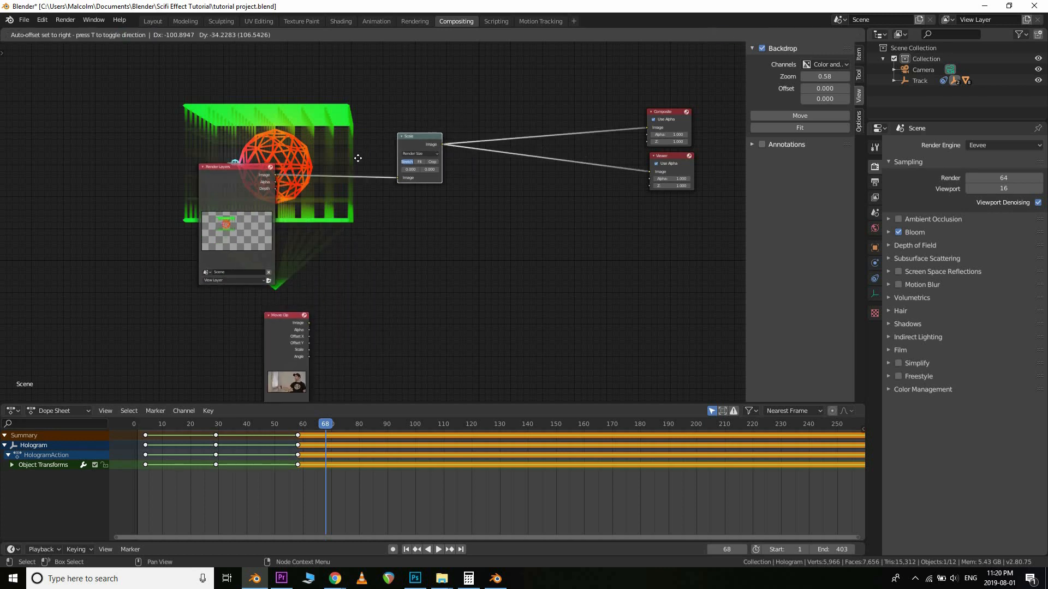
Duplicate the Scale node, place the copy beside the Movie Clip node and connect the clip's image output to it
key(shift+d)
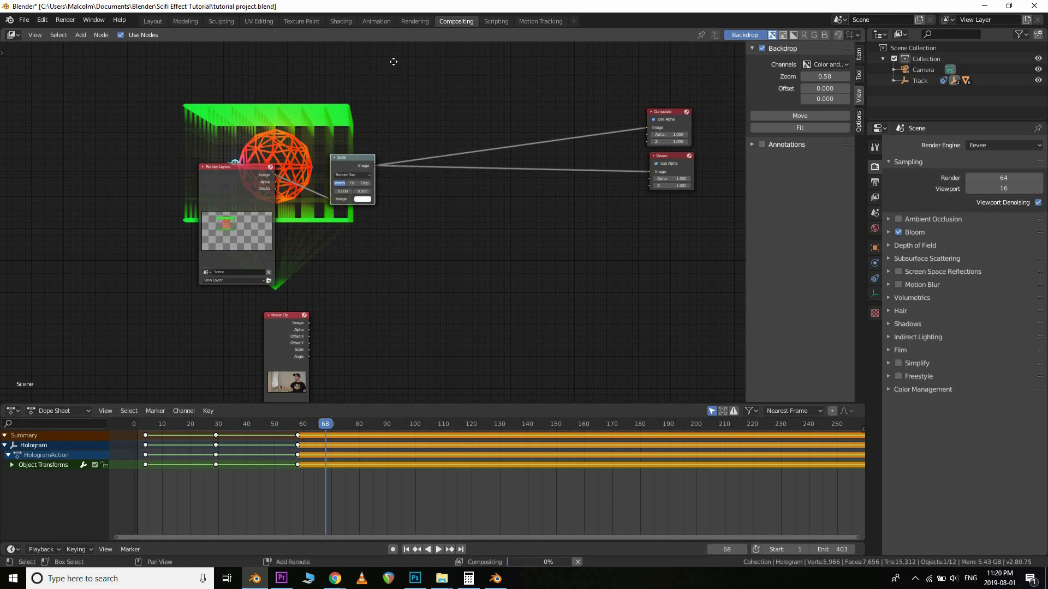
click(399, 64)
scroll(426, 235, up, 2)
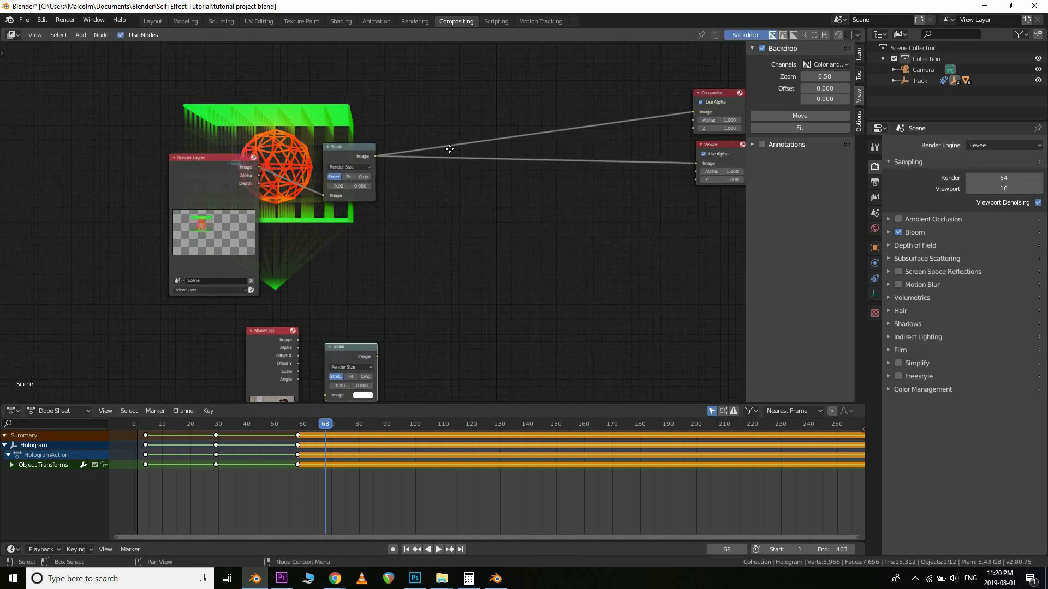
middle_drag(380, 238, 416, 88)
scroll(335, 186, up, 4)
drag(332, 187, 363, 259)
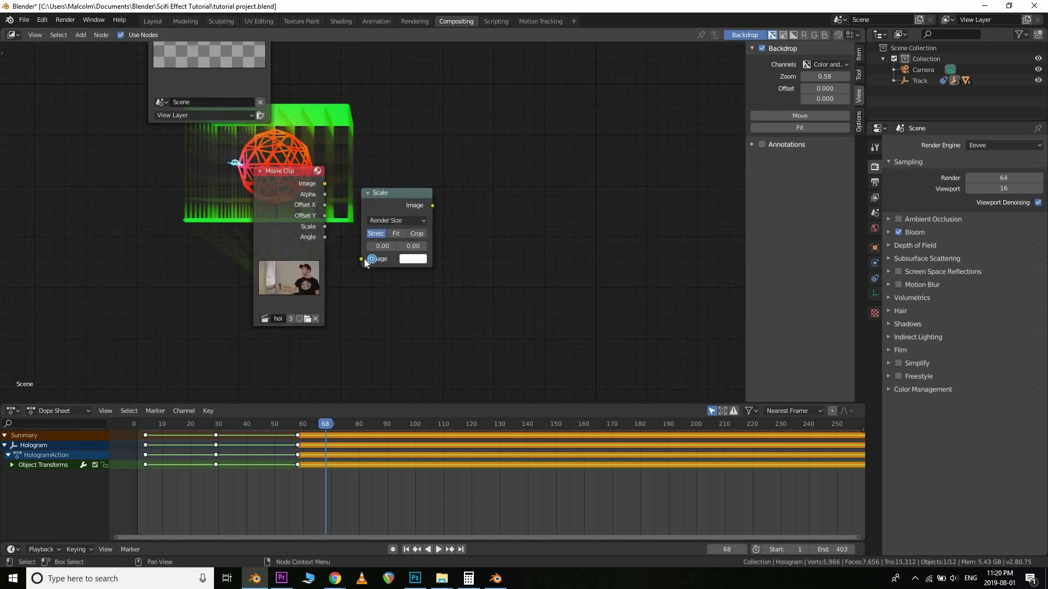
Rearrange the Movie Clip node and its Scale node beneath the Render Layers branch, spacing them apart
scroll(370, 221, down, 2)
middle_drag(355, 244, 353, 312)
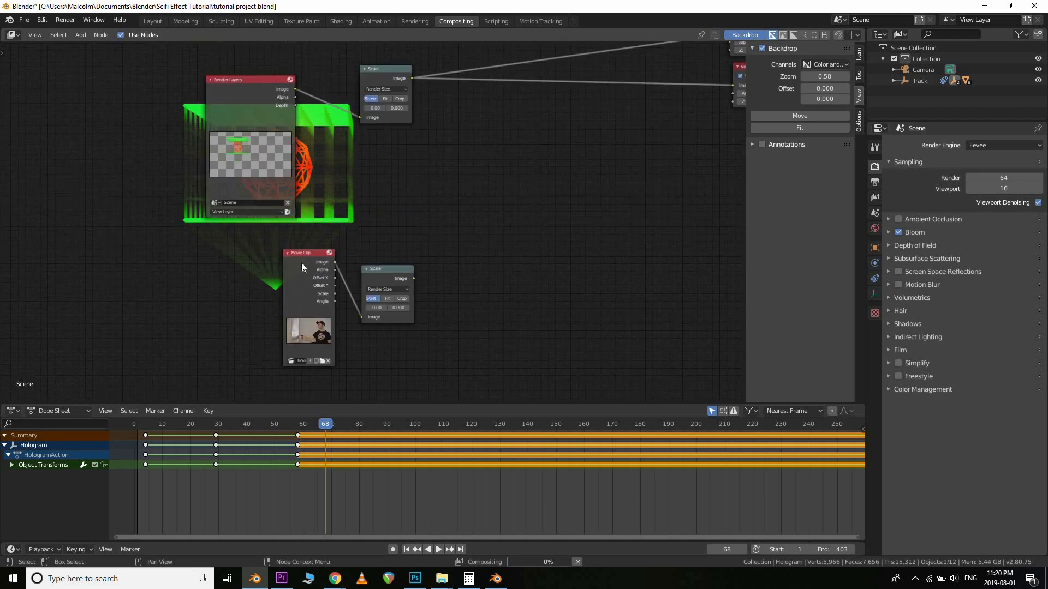
drag(301, 258, 212, 273)
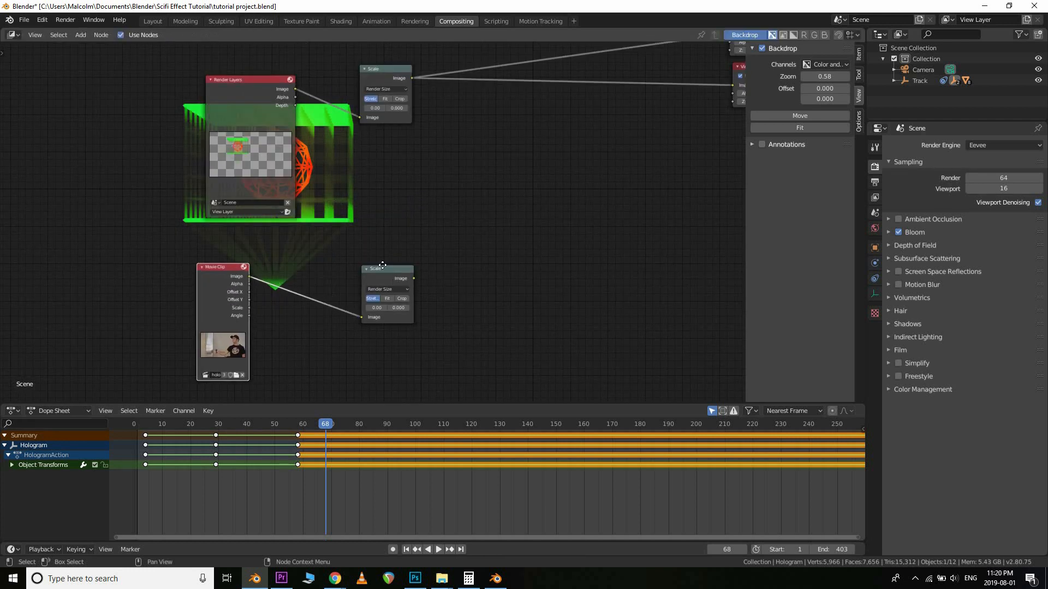
drag(381, 267, 335, 247)
scroll(376, 316, up, 2)
scroll(442, 273, up, 2)
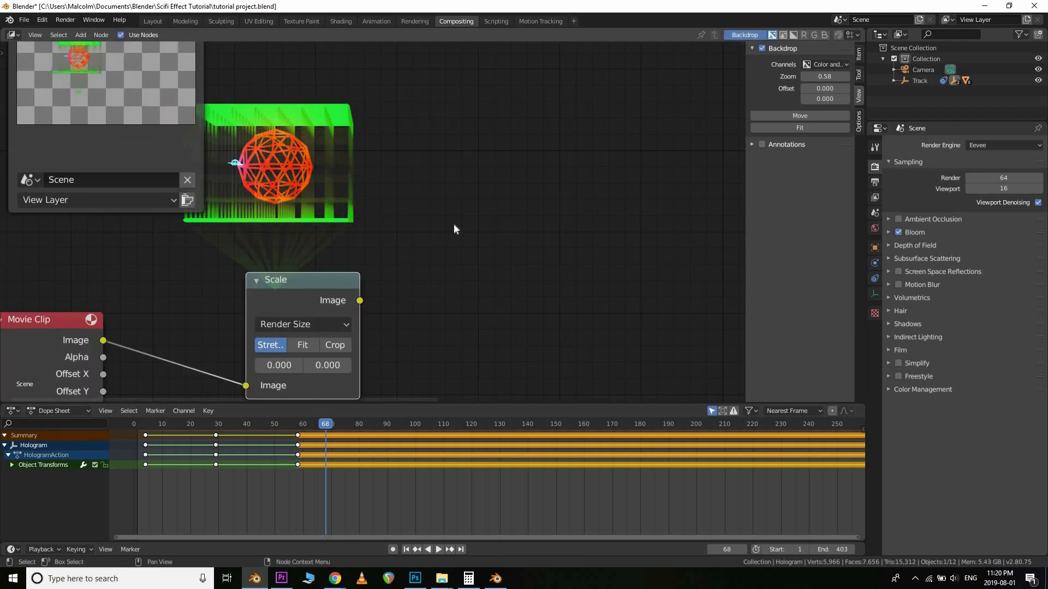
scroll(350, 289, up, 2)
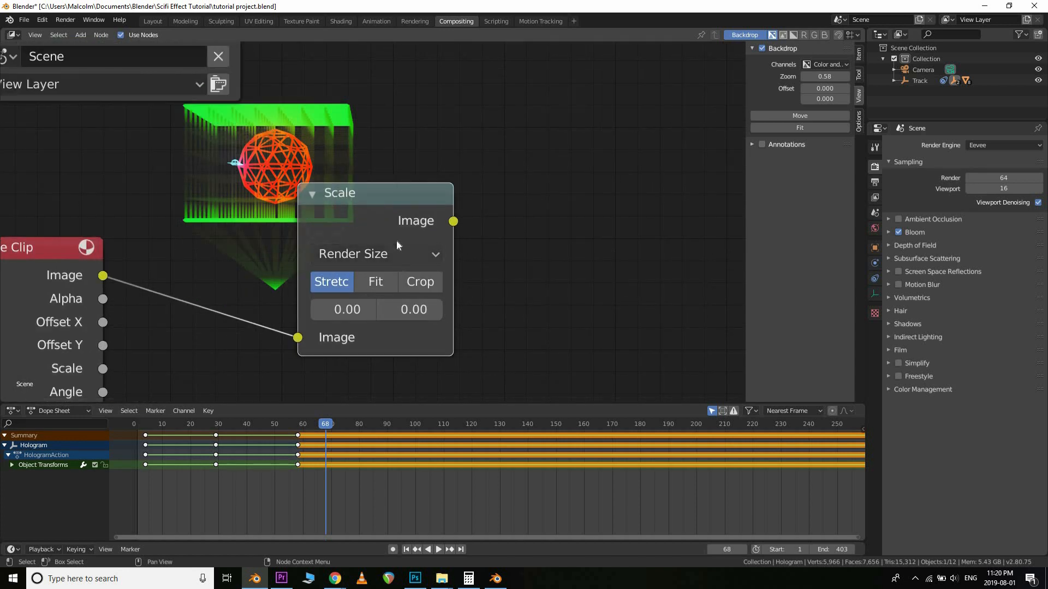
scroll(396, 241, down, 2)
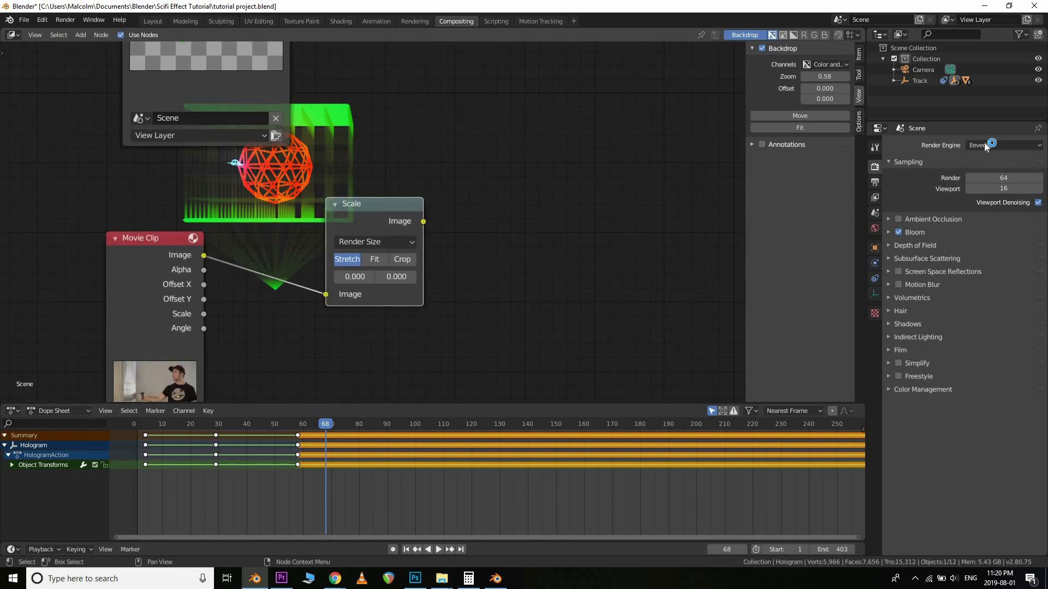
Move the Render Layers node and its Scale node away from the Composite and Viewer nodes to free space between them
middle_drag(517, 197, 498, 267)
scroll(481, 259, down, 4)
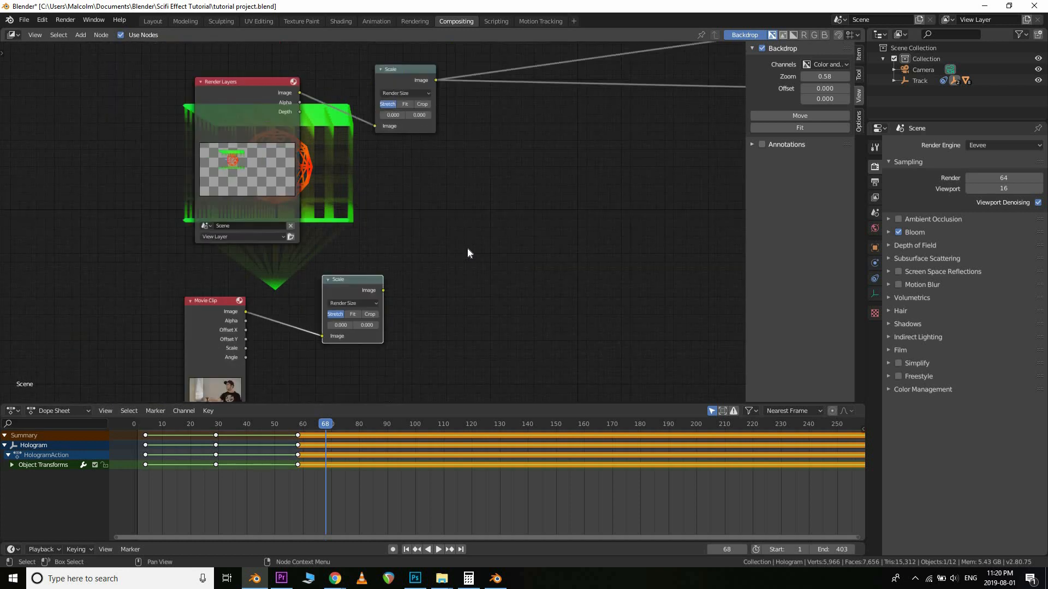
key(alt+Tab)
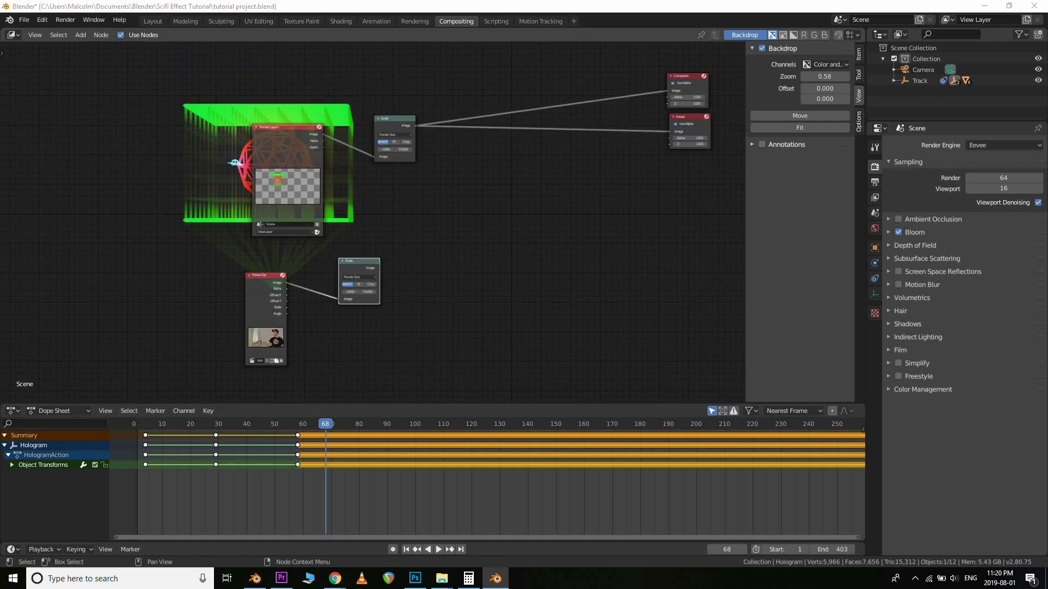
drag(295, 127, 145, 90)
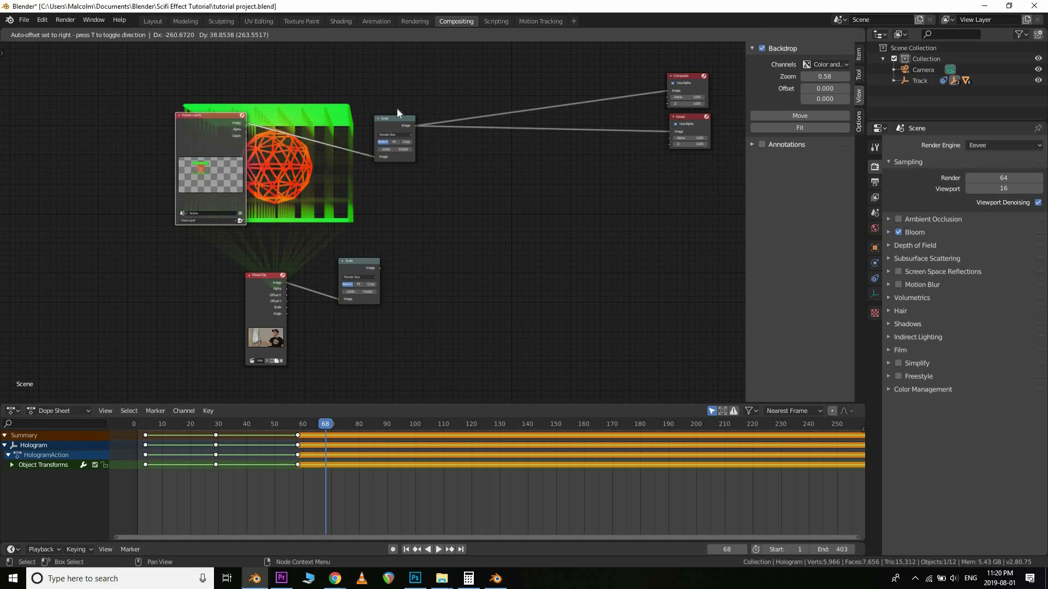
drag(399, 120, 263, 90)
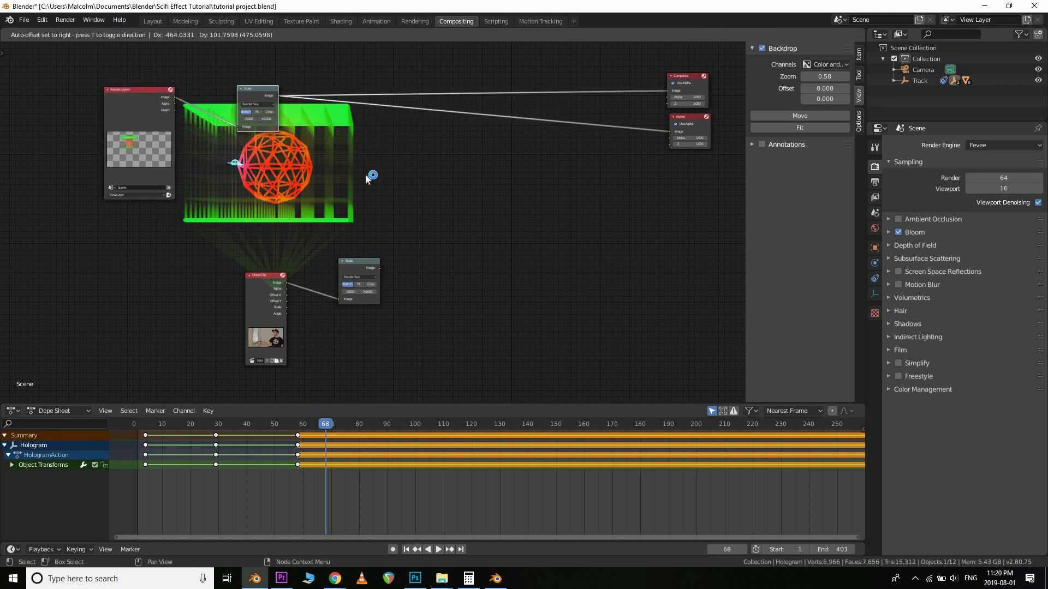
Disconnect the Composite node's image input from the Scale node and reposition that Scale node beside Render Layers
middle_drag(388, 190, 413, 213)
scroll(412, 211, up, 1)
scroll(539, 189, down, 2)
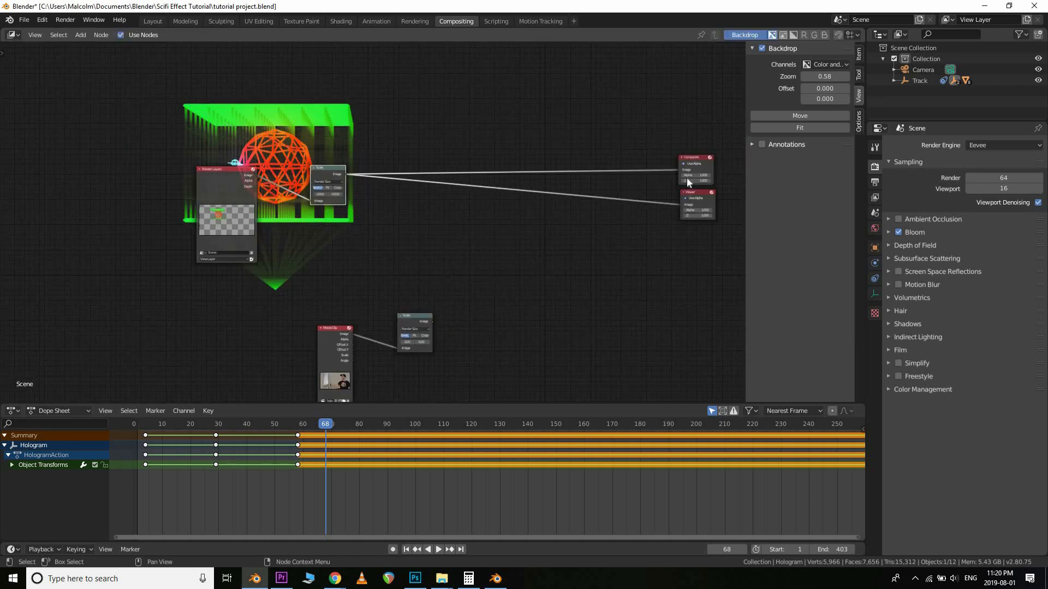
drag(679, 170, 497, 68)
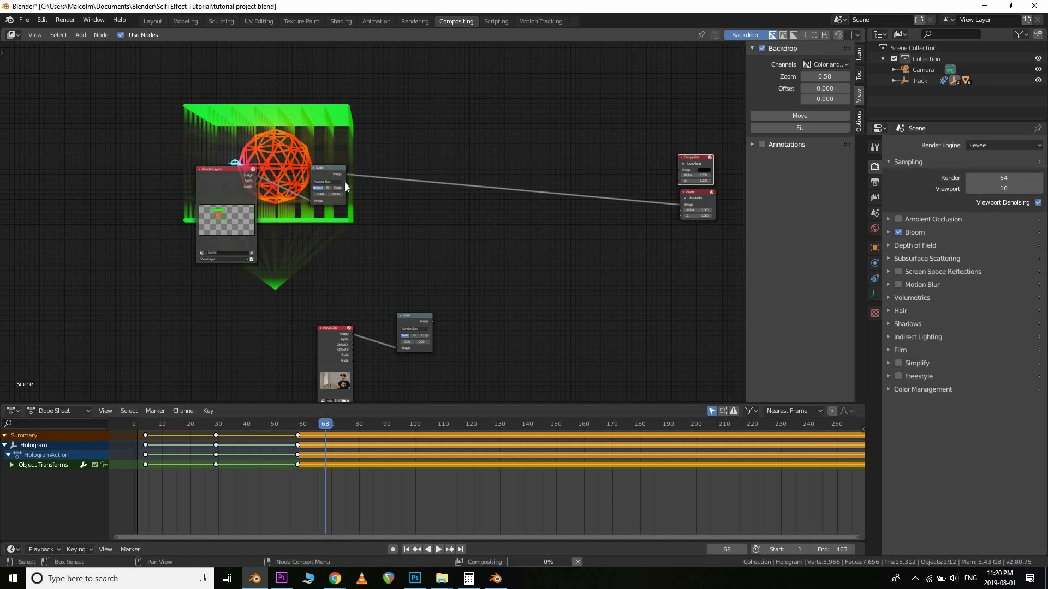
scroll(338, 177, up, 3)
drag(281, 130, 281, 130)
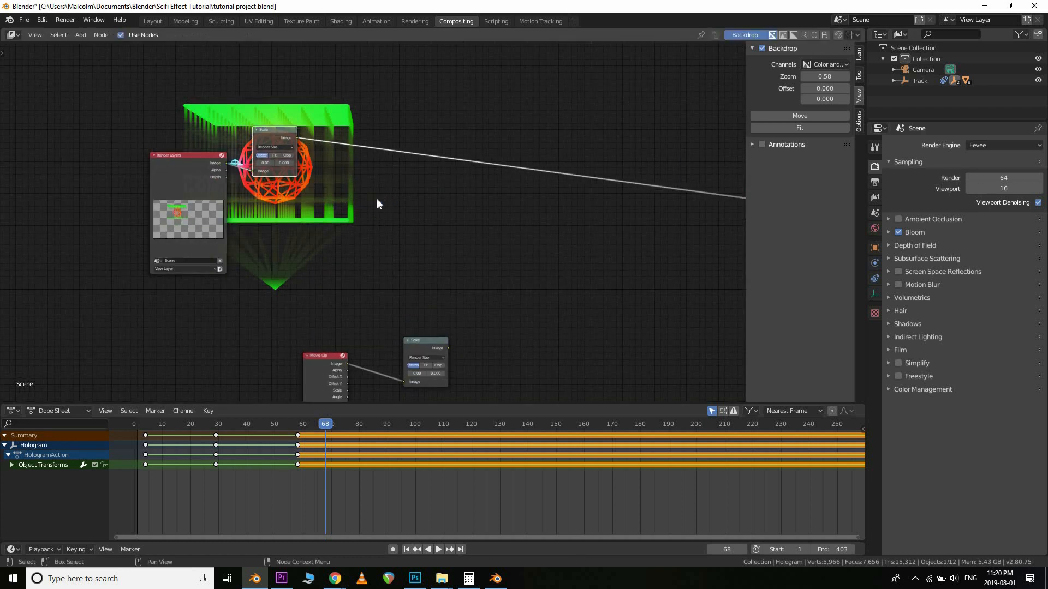
Add a Blur node on the link between the Render Layers' Scale node and the Viewer node
key(shift+a)
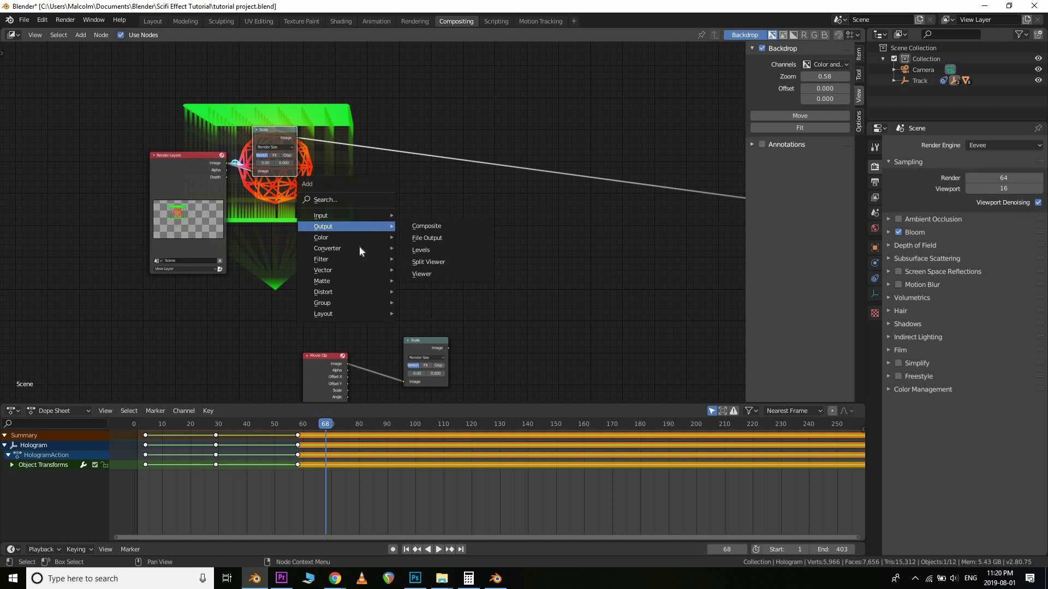
mouse_move(355, 260)
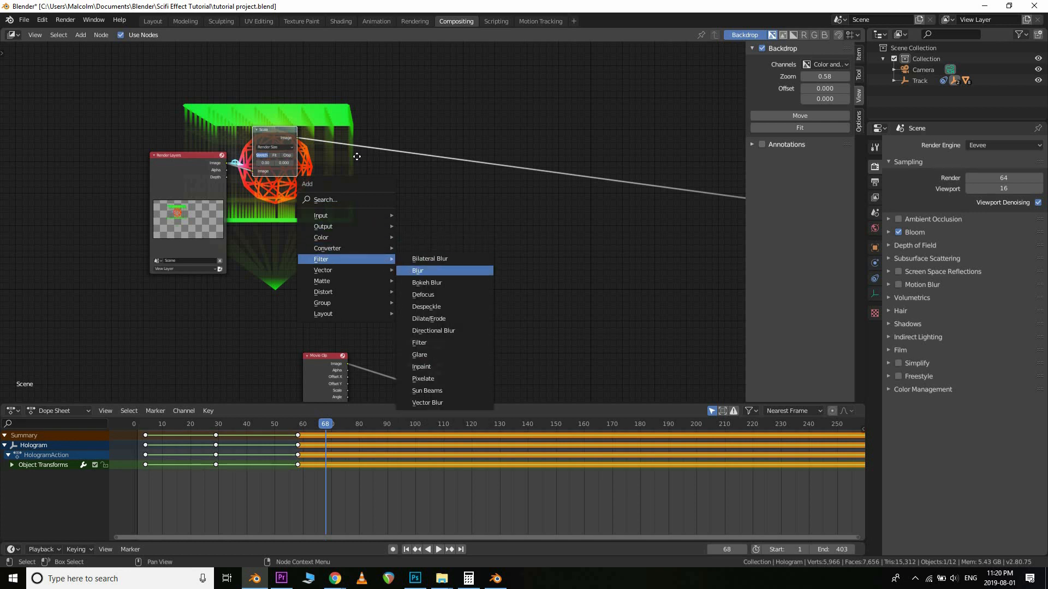
click(417, 270)
click(326, 113)
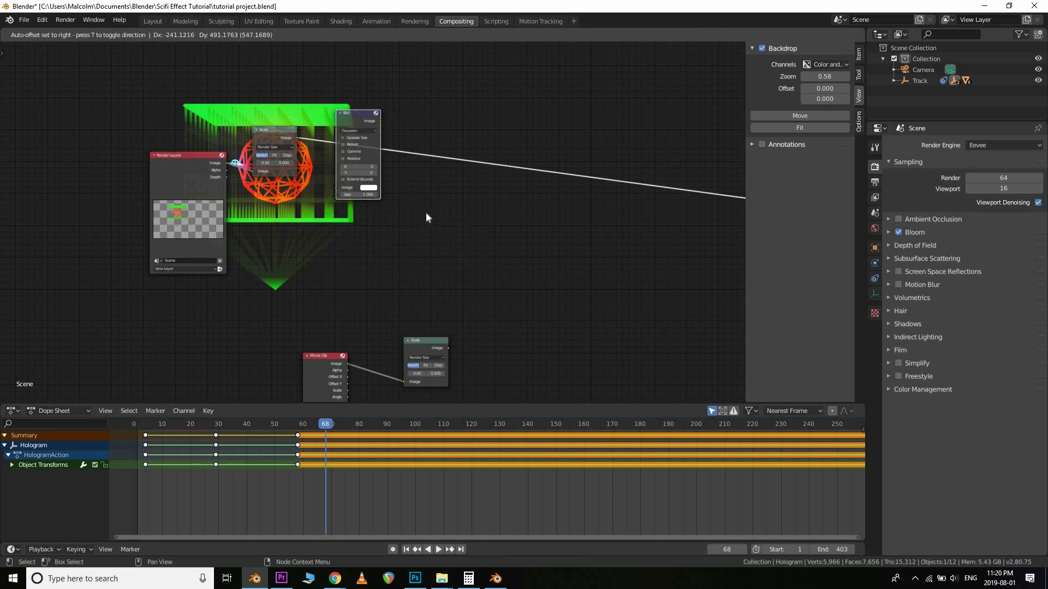
Set the Blur node's X value to 6 and Y value to 3
middle_drag(394, 163, 430, 224)
scroll(431, 209, up, 10)
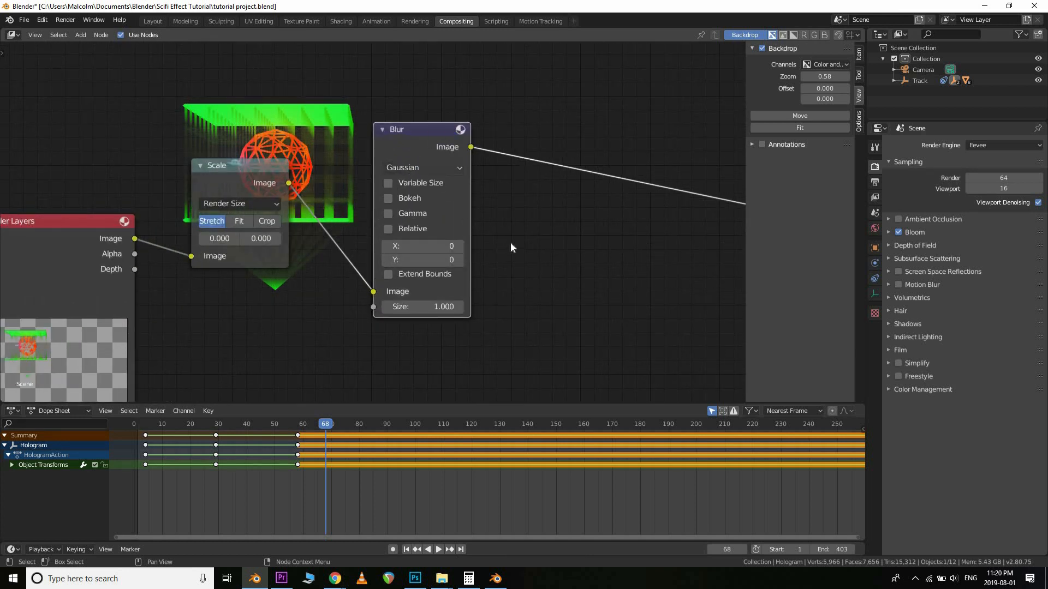
click(431, 247)
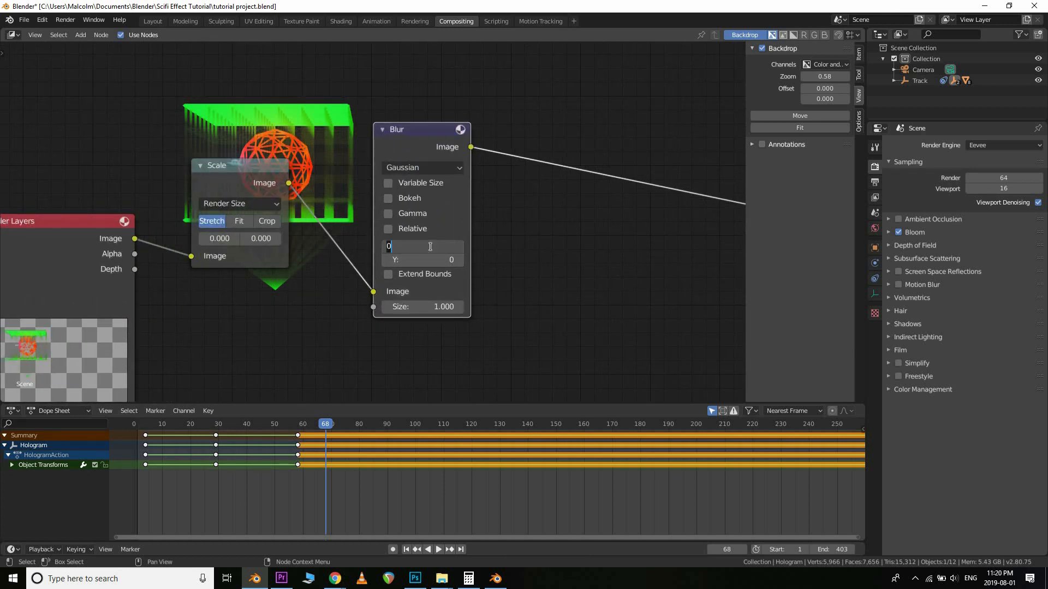
text(6)
click(429, 256)
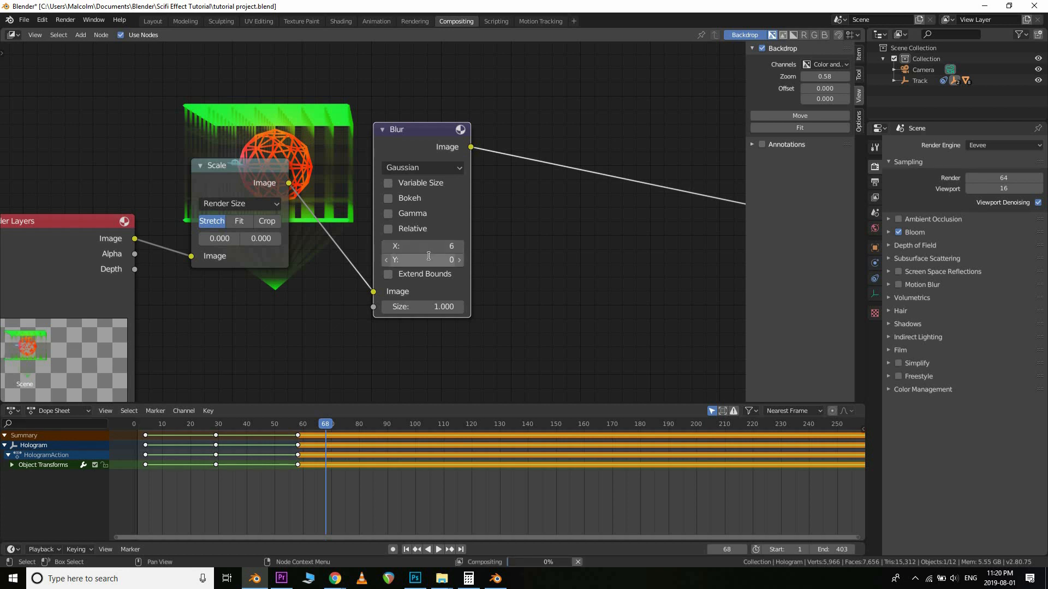
text(3)
key(Return)
Set the Blur node's size to 200
scroll(517, 288, down, 1)
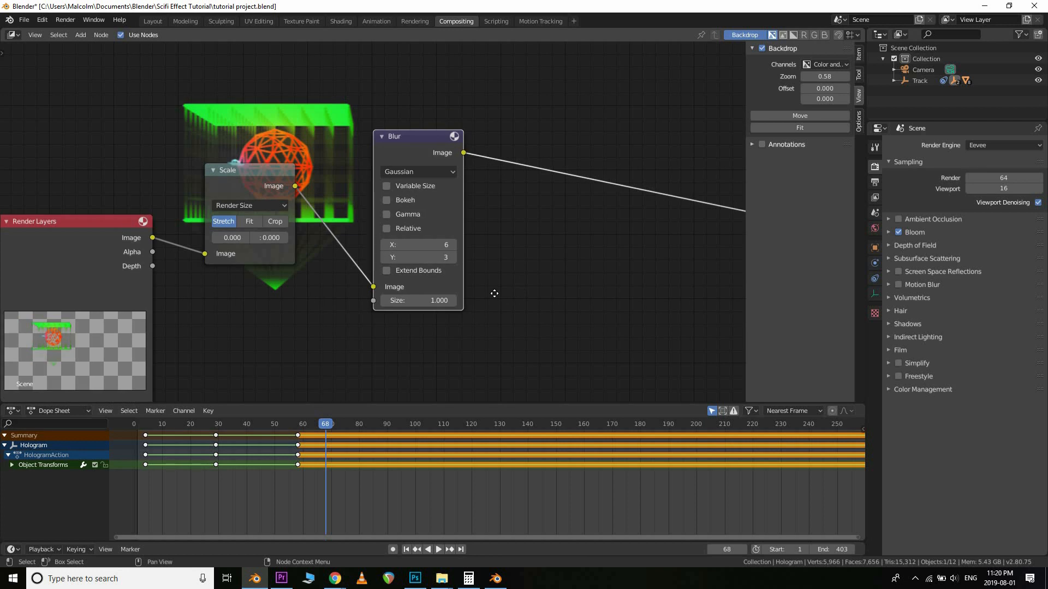
middle_drag(425, 297, 372, 295)
click(371, 299)
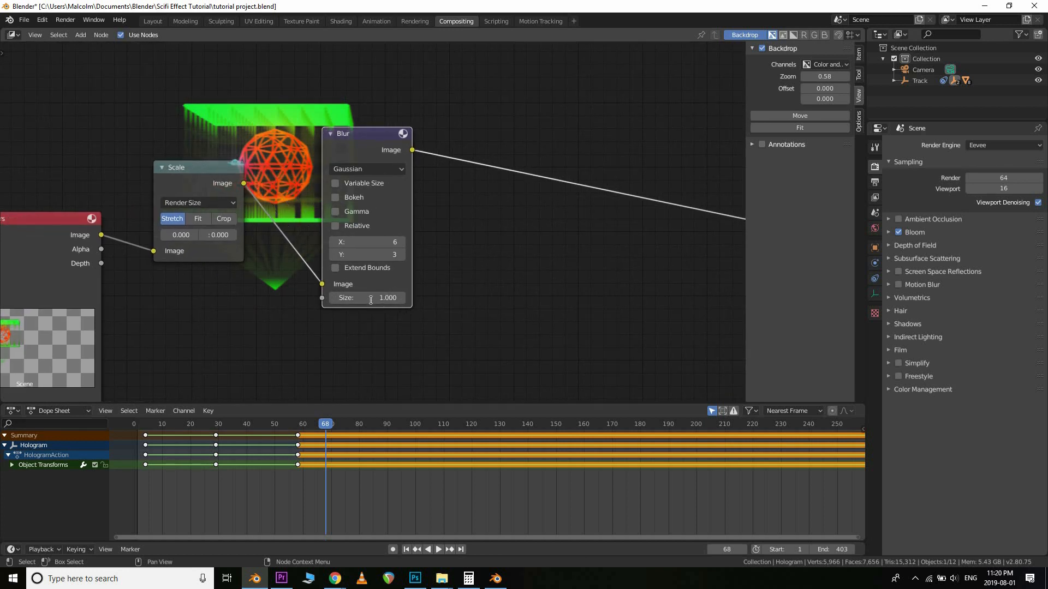
text(200)
key(Return)
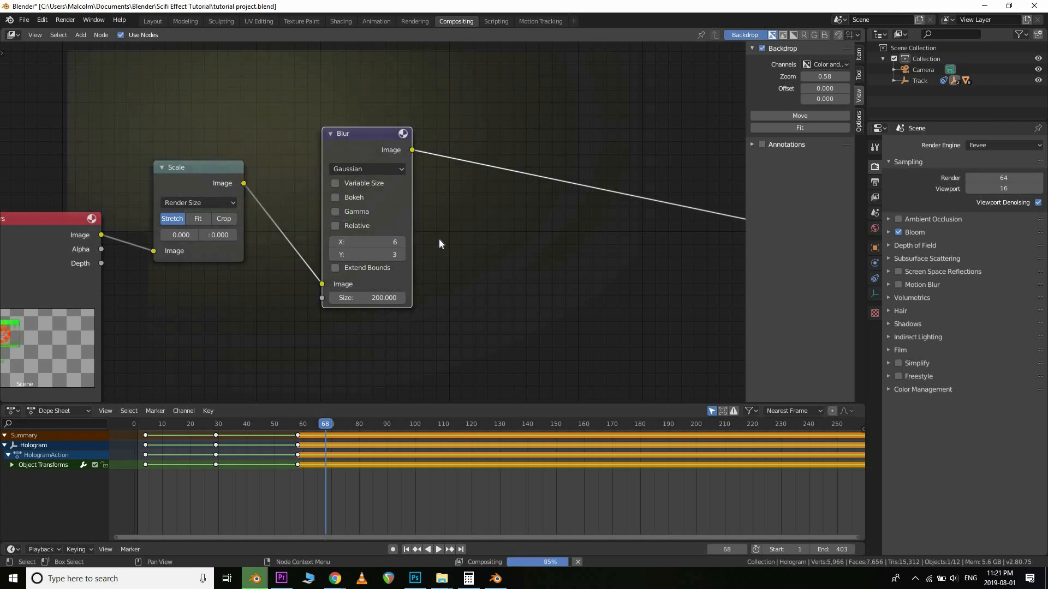
Add an Alpha Over node on the link between the Render Layers node and its Scale node
scroll(470, 98, down, 4)
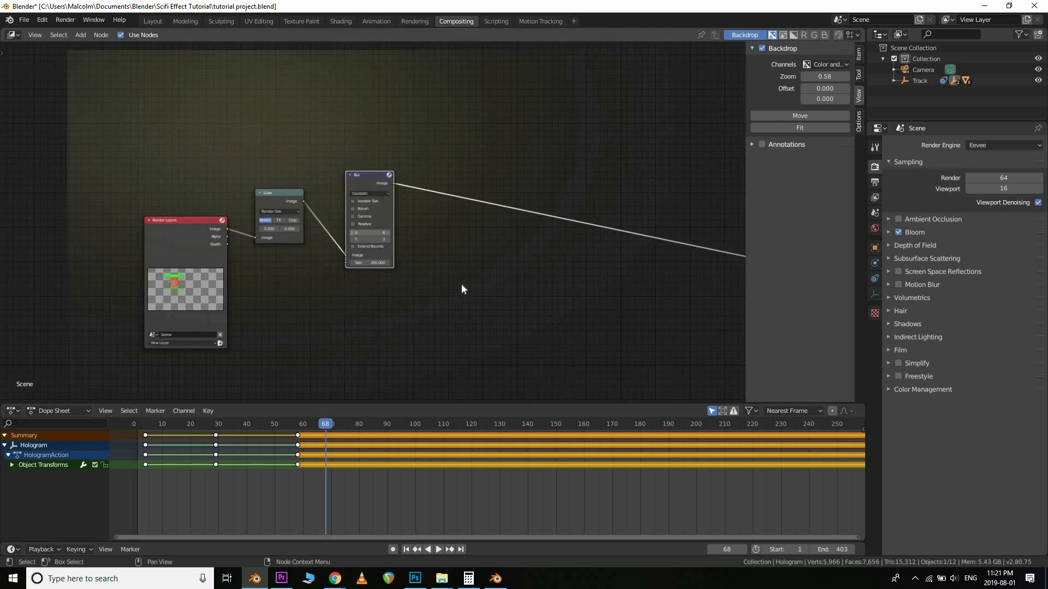
middle_drag(398, 300, 332, 312)
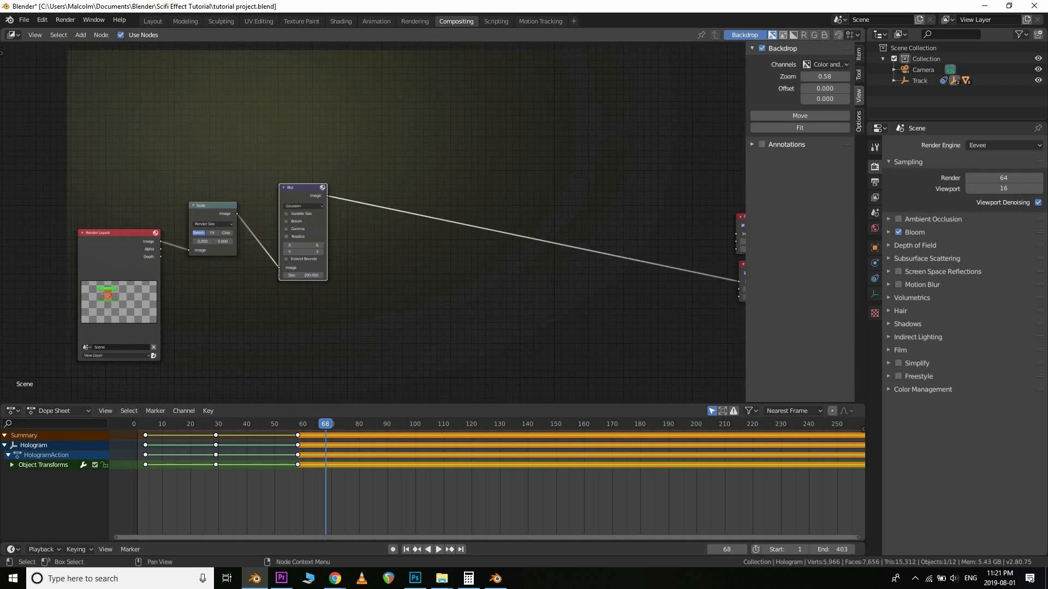
key(shift+a)
mouse_move(385, 255)
key(shift+a)
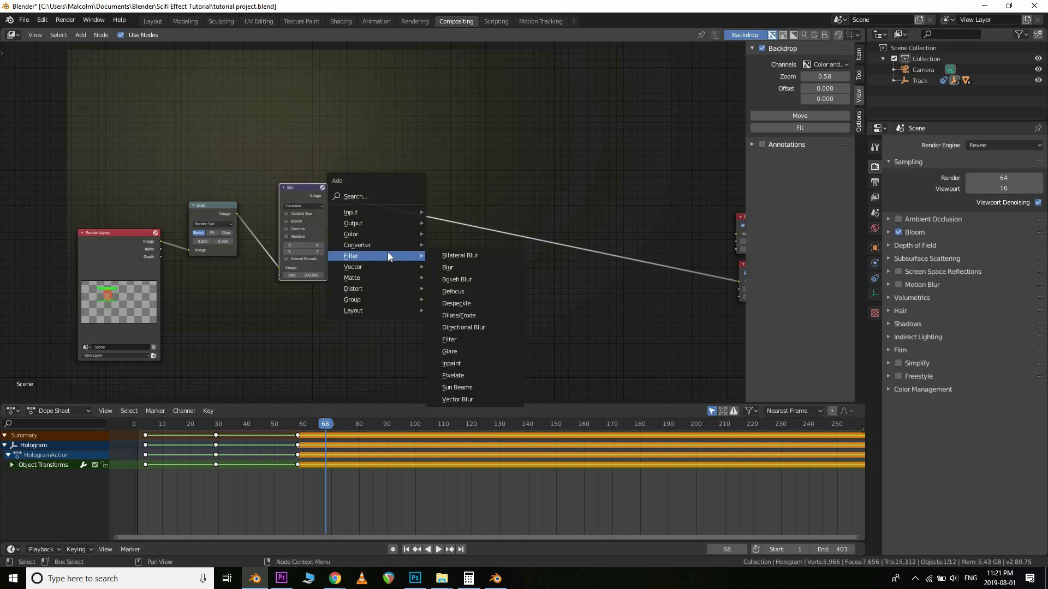
mouse_move(375, 261)
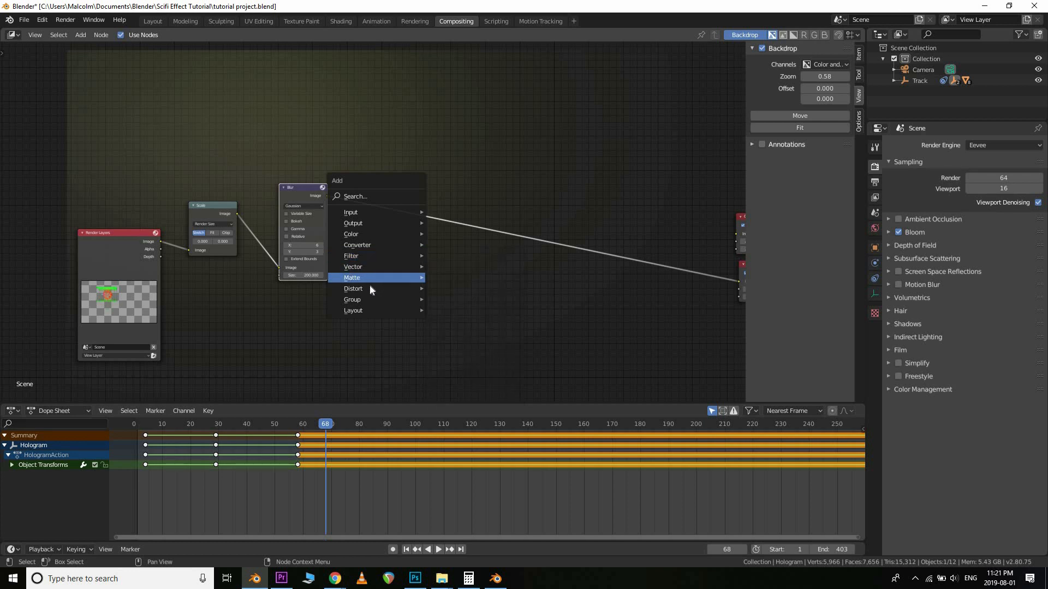
click(364, 195)
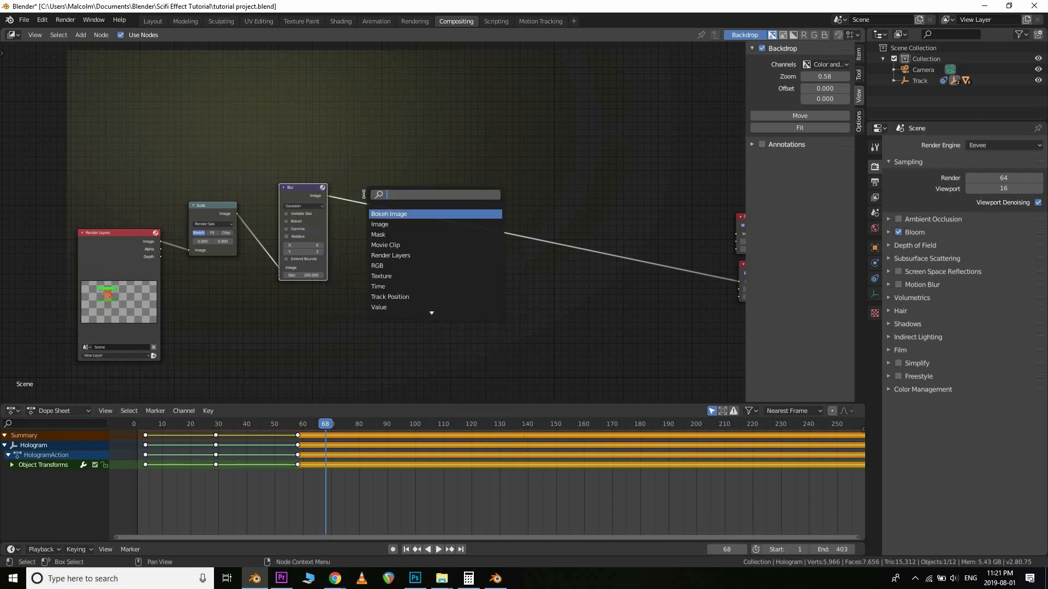
text(alpha)
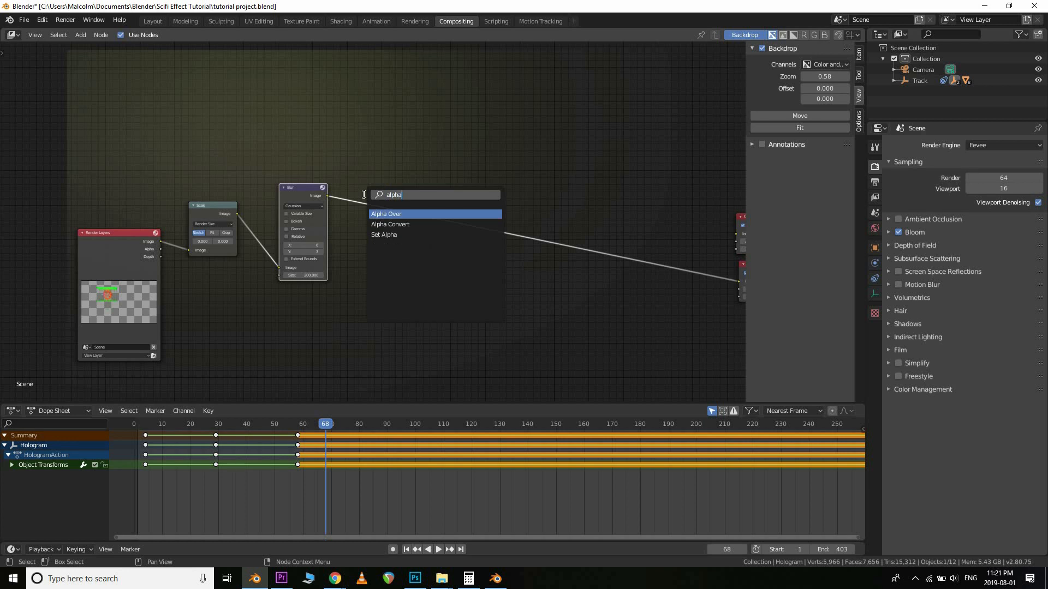
click(404, 213)
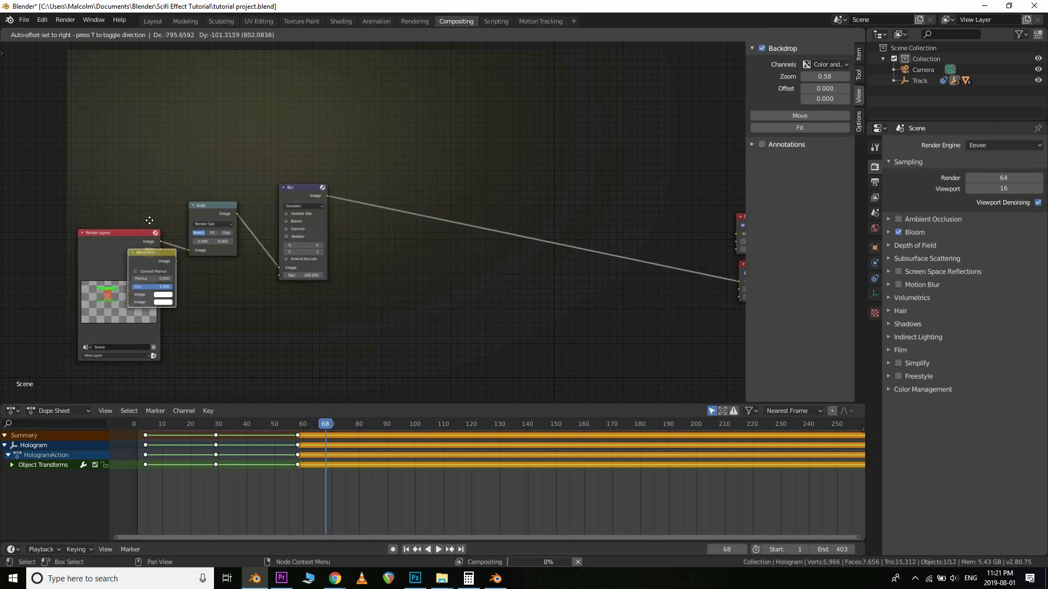
click(232, 222)
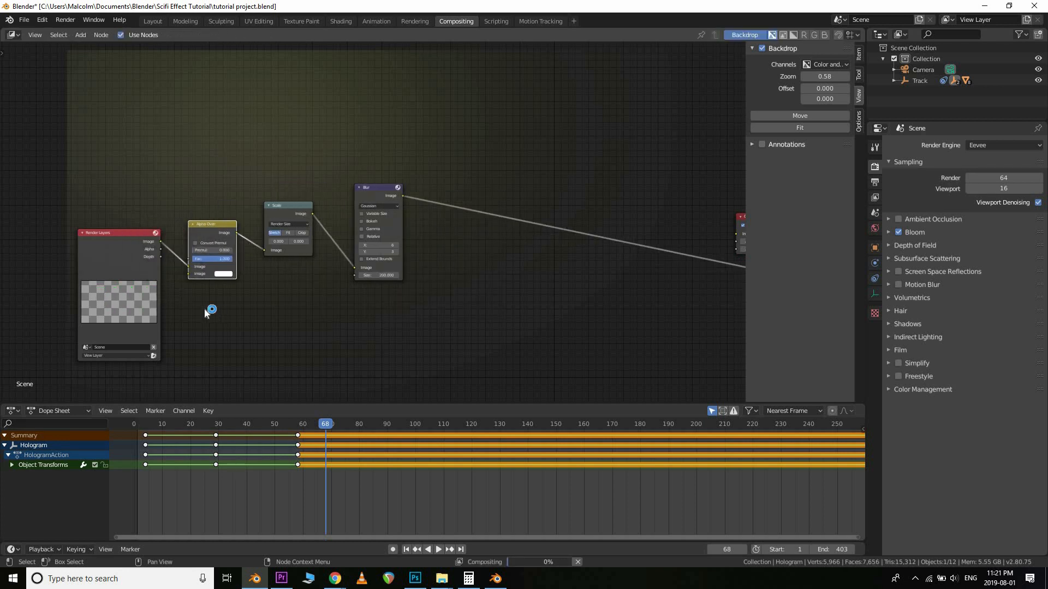
Set the color of the Alpha Over node's second image input to black
middle_drag(300, 270, 420, 241)
scroll(345, 249, up, 1)
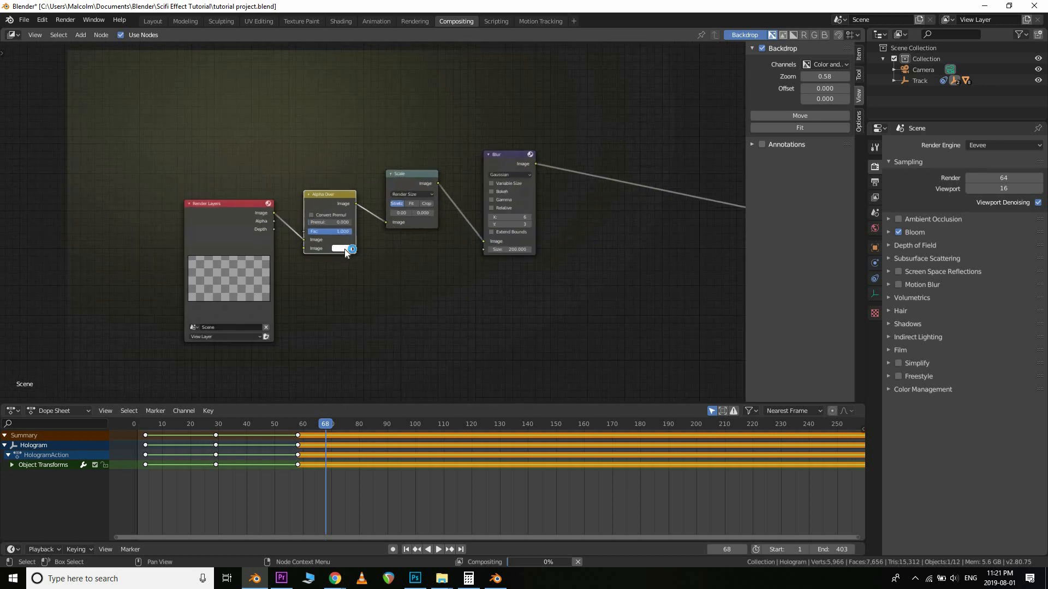
click(344, 248)
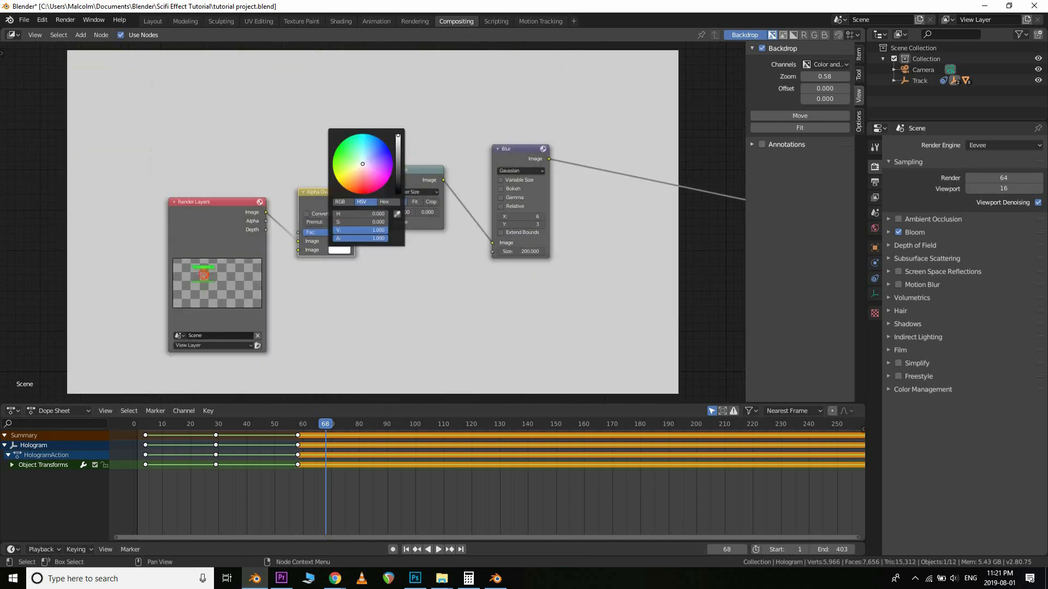
drag(398, 137, 408, 207)
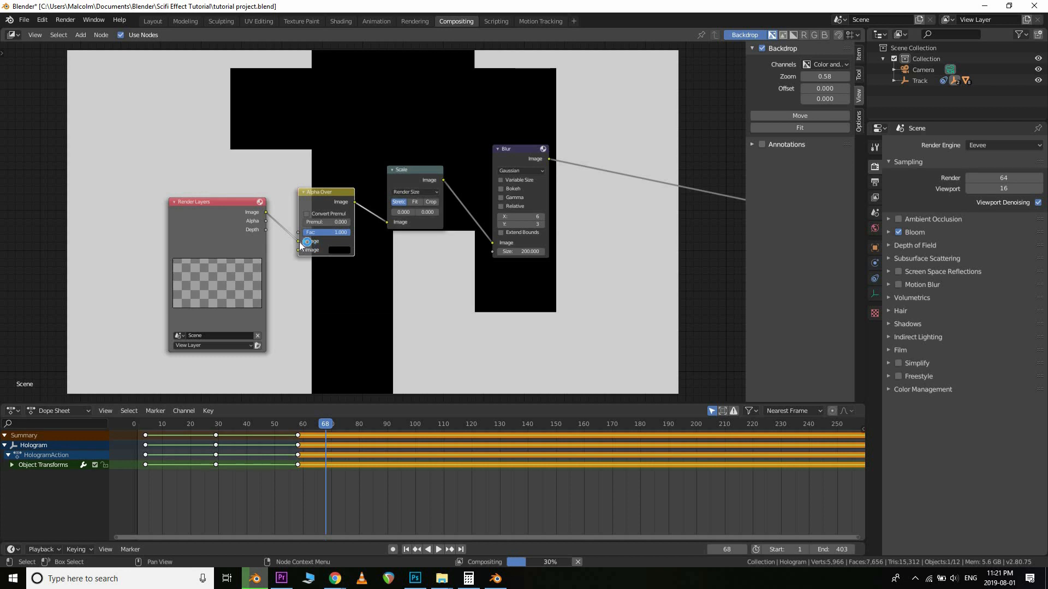
Reconnect the Render Layers image to Alpha Over's second image input and set the first image input's color to black
drag(298, 241, 298, 250)
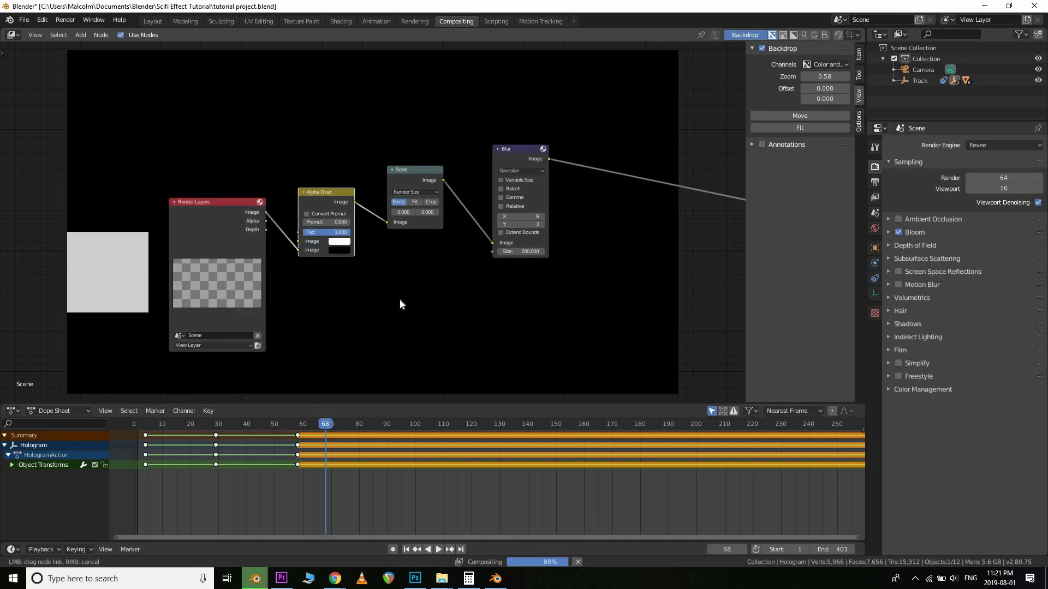
click(342, 241)
drag(398, 127, 397, 184)
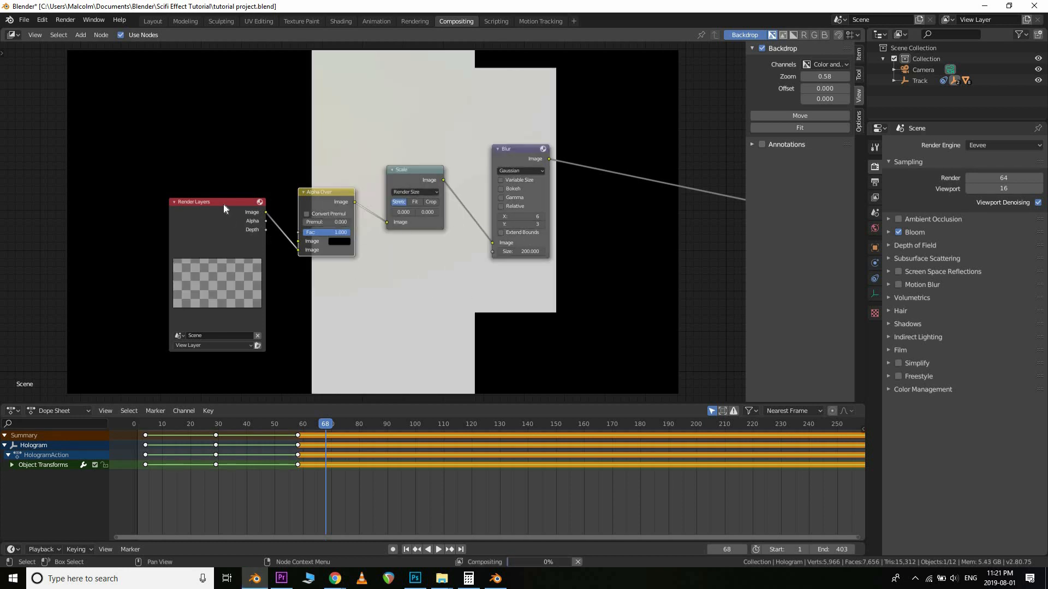
drag(219, 212, 201, 258)
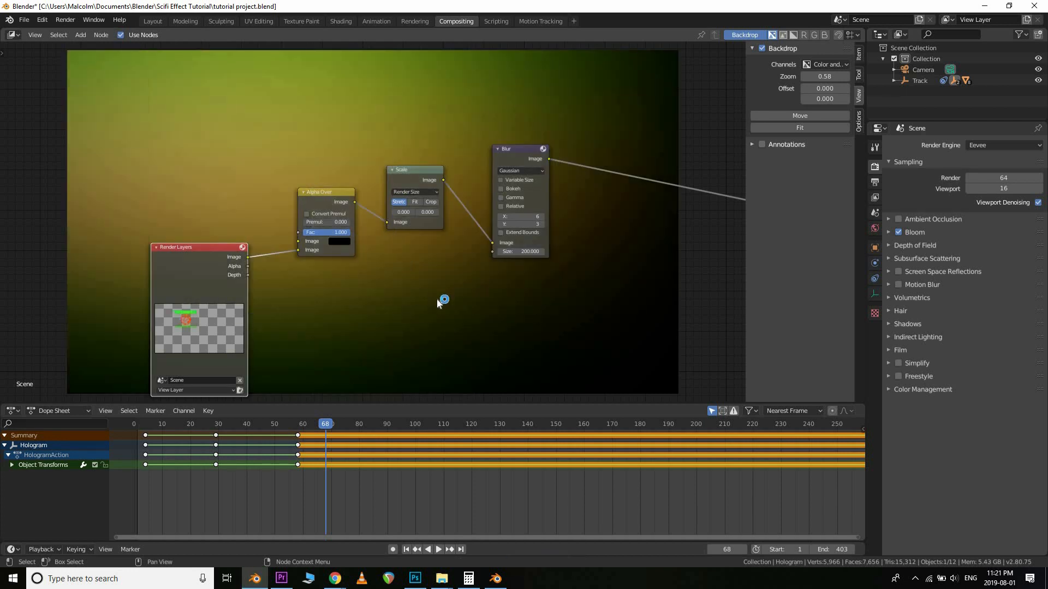
Add a Bright/Contrast node on the link between the Blur node and the Viewer node
scroll(440, 297, down, 1)
scroll(526, 289, down, 4)
middle_drag(315, 271, 68, 261)
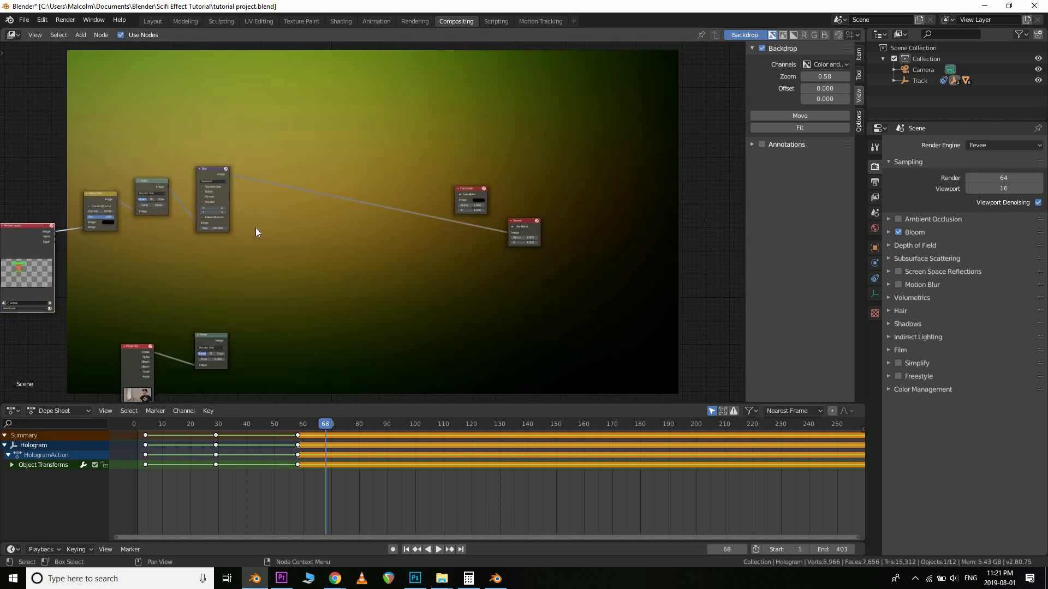
scroll(256, 228, up, 1)
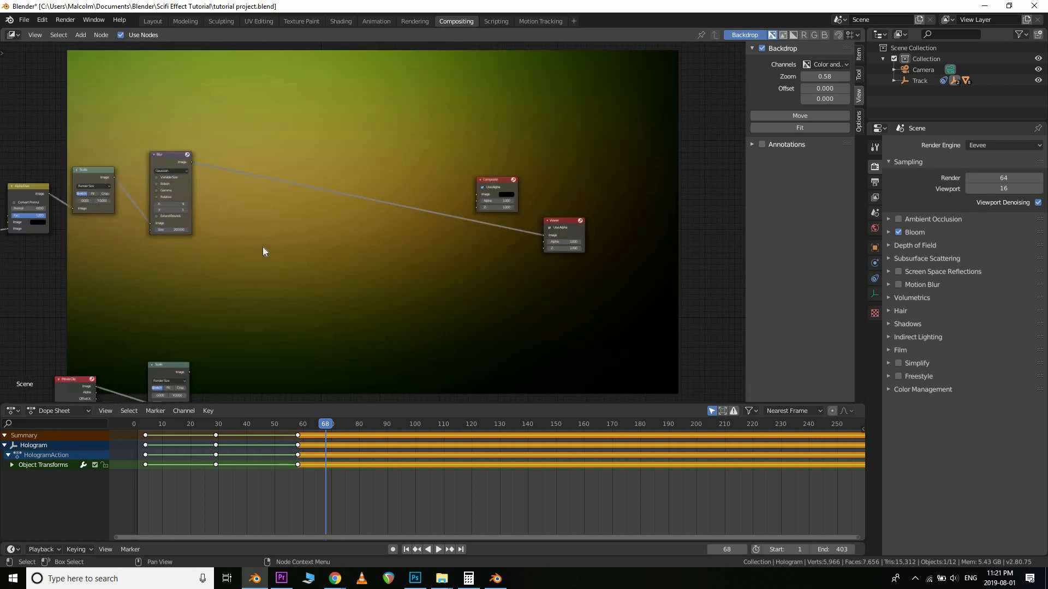
scroll(306, 228, up, 2)
key(shift+a)
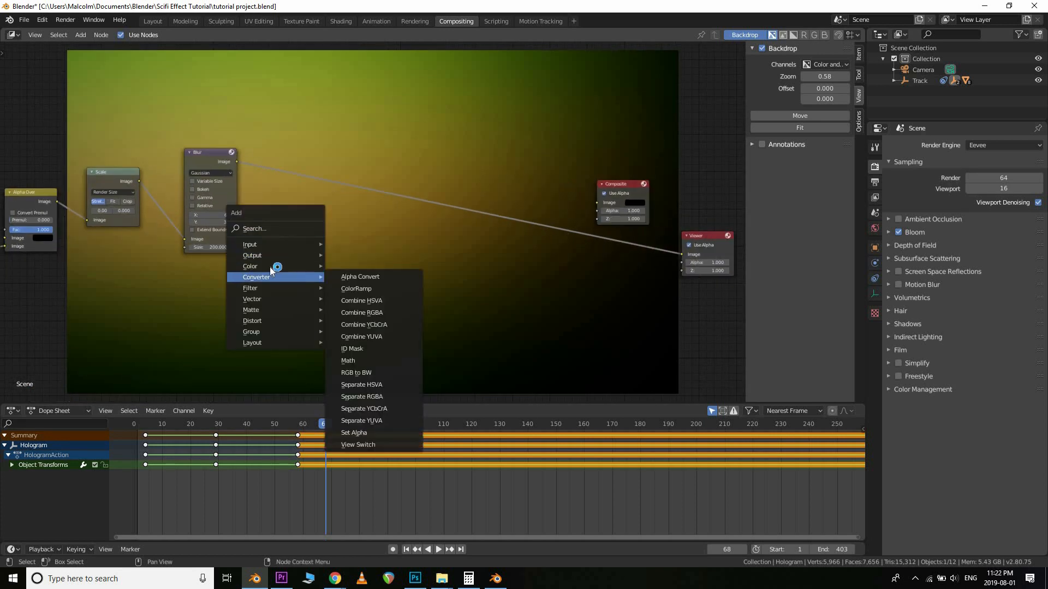
mouse_move(269, 267)
click(398, 278)
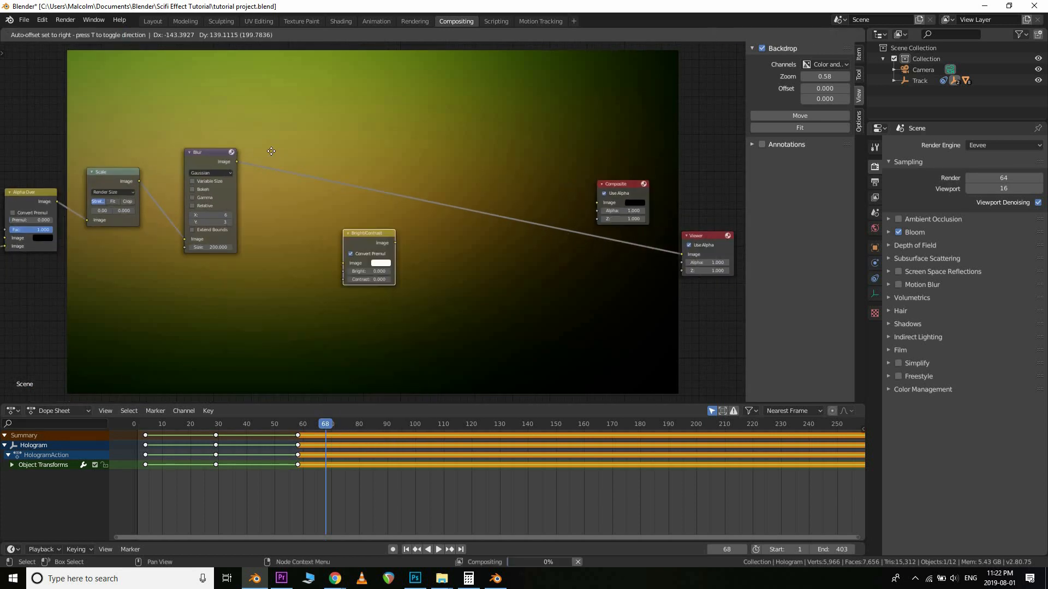
click(290, 200)
scroll(288, 229, up, 3)
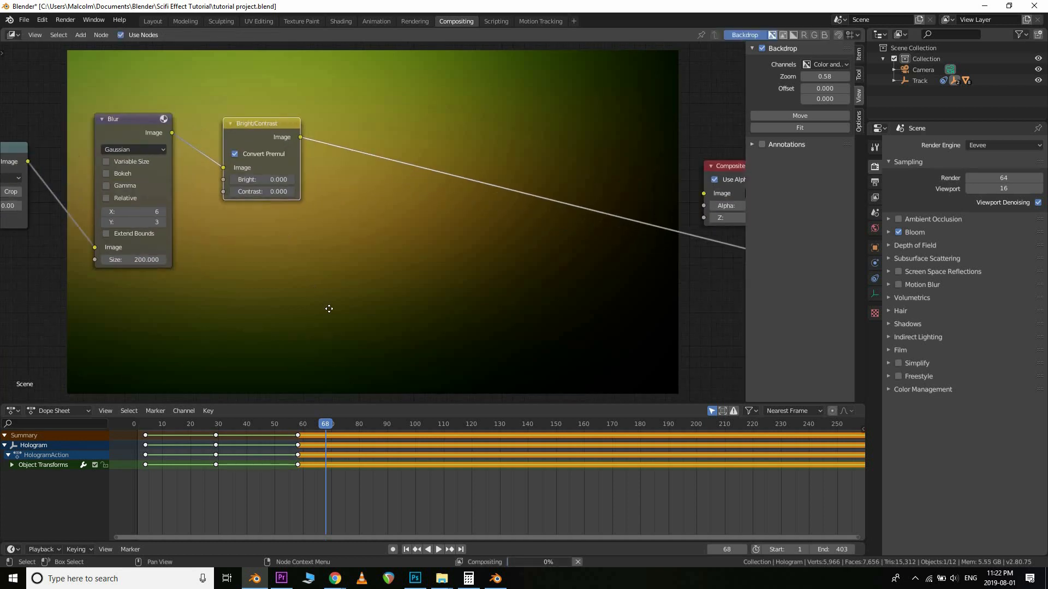
Turn off Convert Premul on the Bright/Contrast node and set its contrast to 20
middle_drag(252, 181, 274, 212)
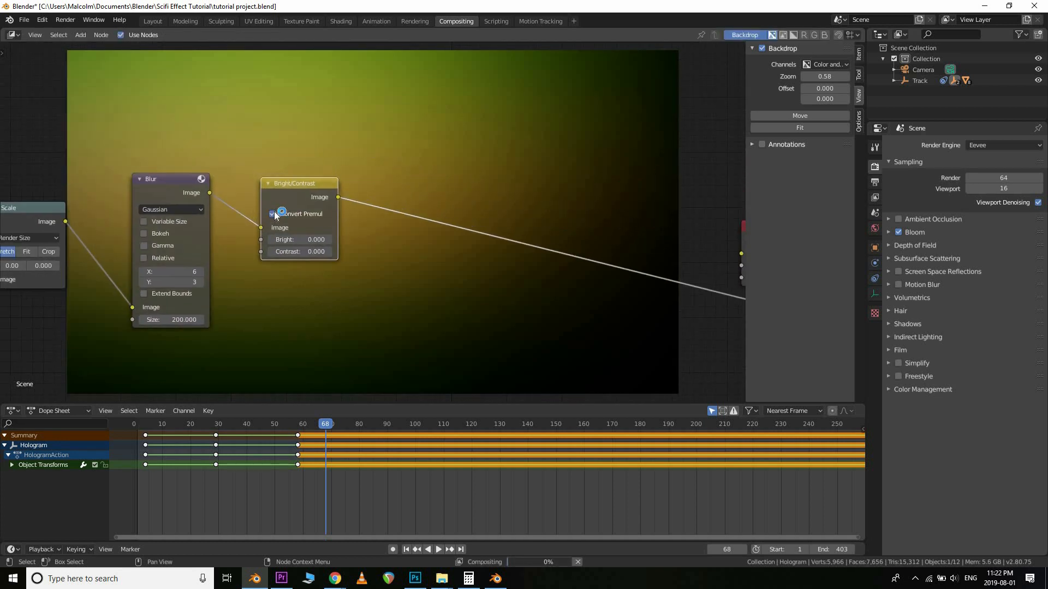
click(288, 252)
text(20)
key(Return)
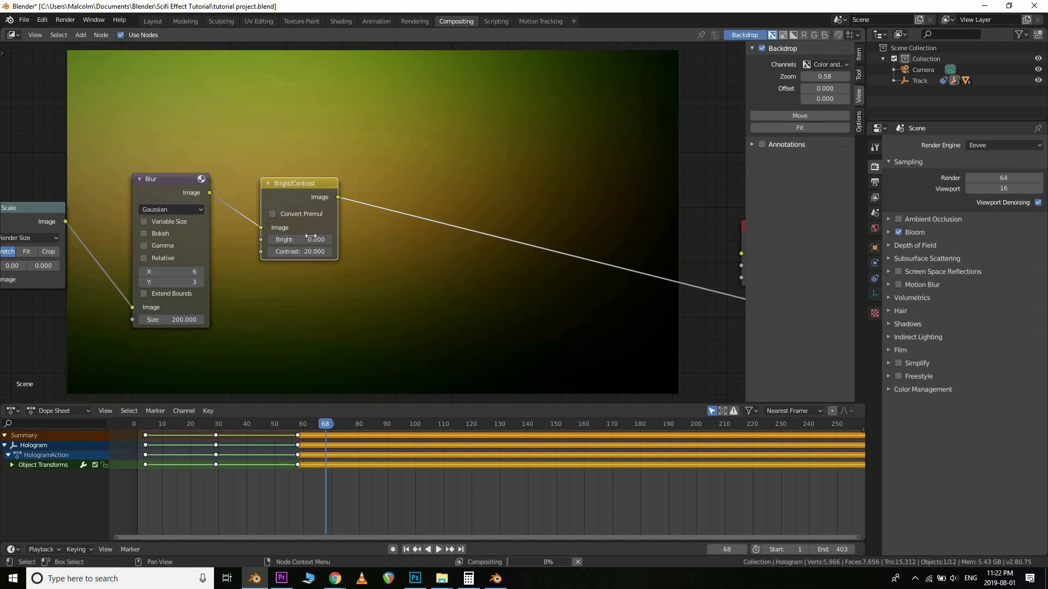
scroll(328, 256, down, 4)
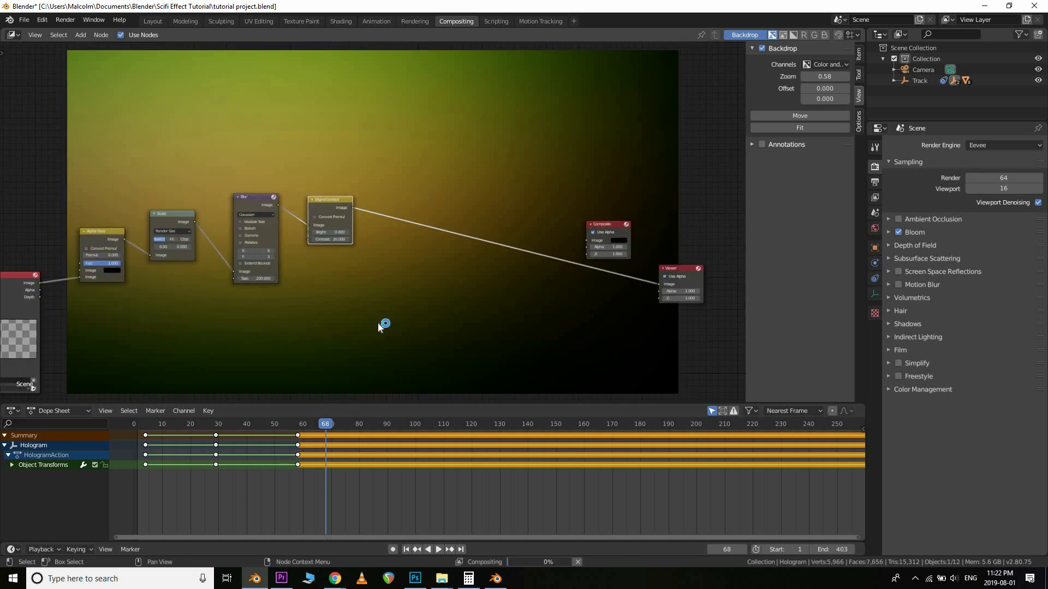
Reset the Bright/Contrast node's contrast to 0
click(331, 239)
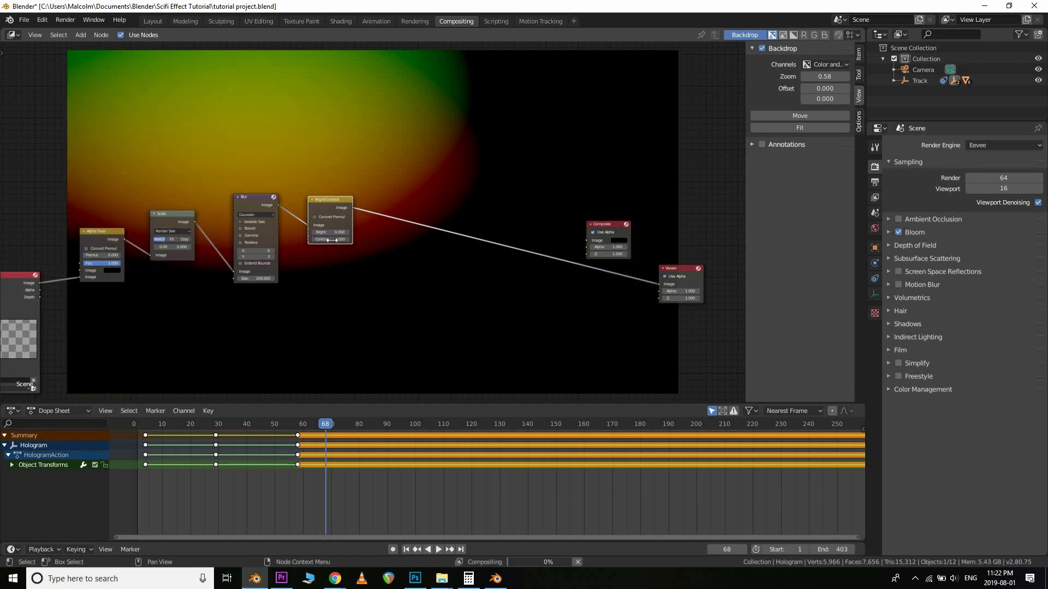
key(Escape)
scroll(333, 255, up, 3)
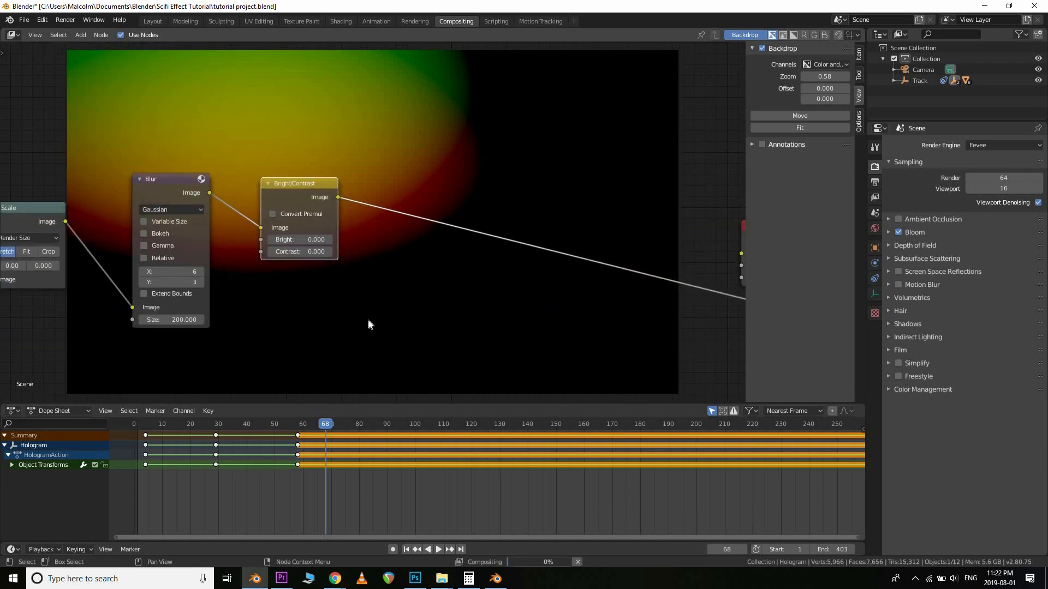
middle_drag(338, 297, 396, 310)
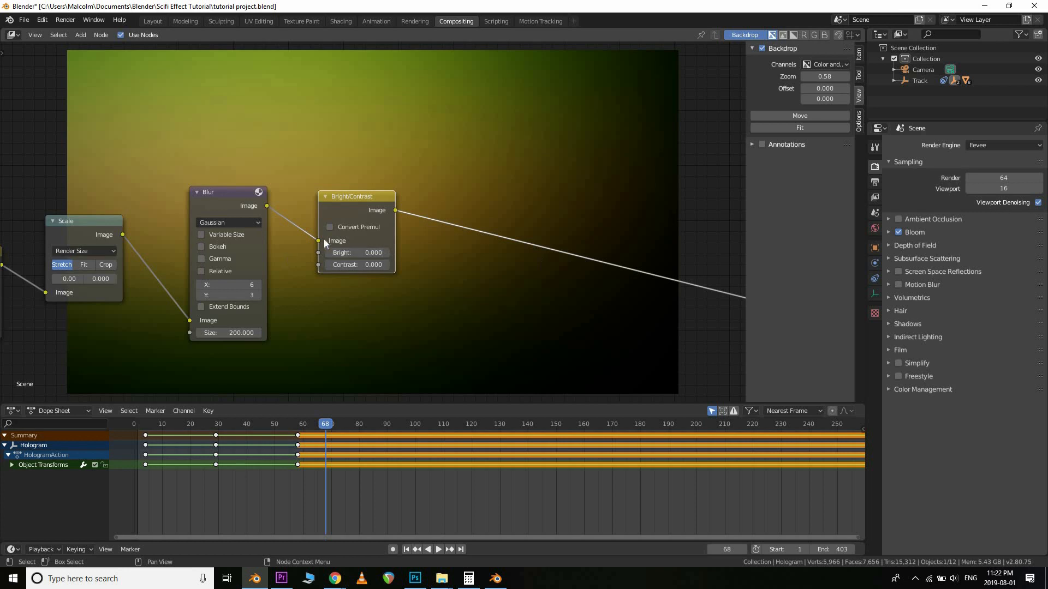
Set the Bright/Contrast node's brightness to 10 and its contrast to 20
click(359, 252)
text(10)
key(Return)
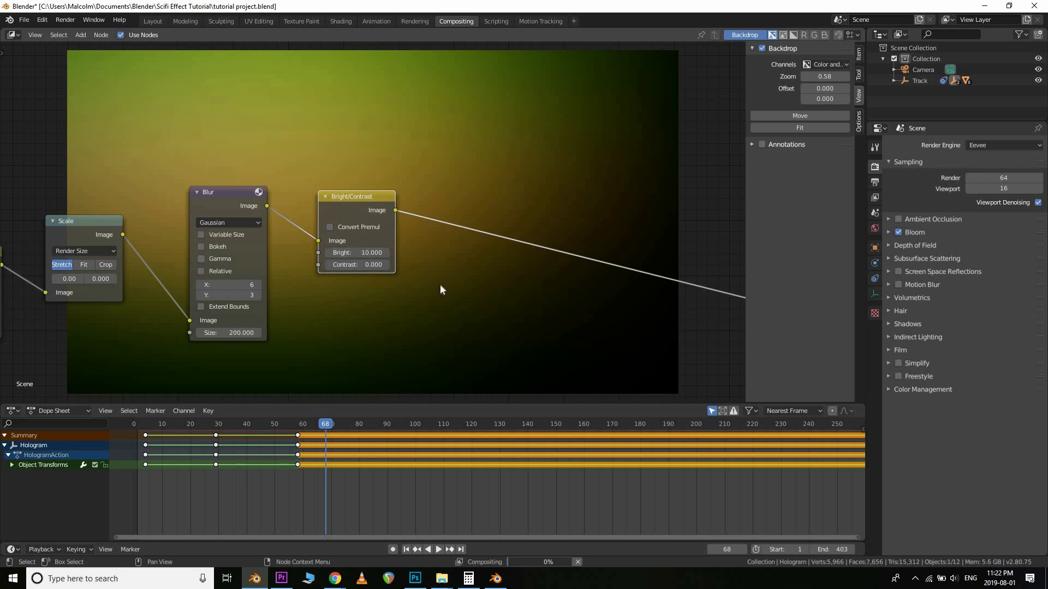
click(358, 264)
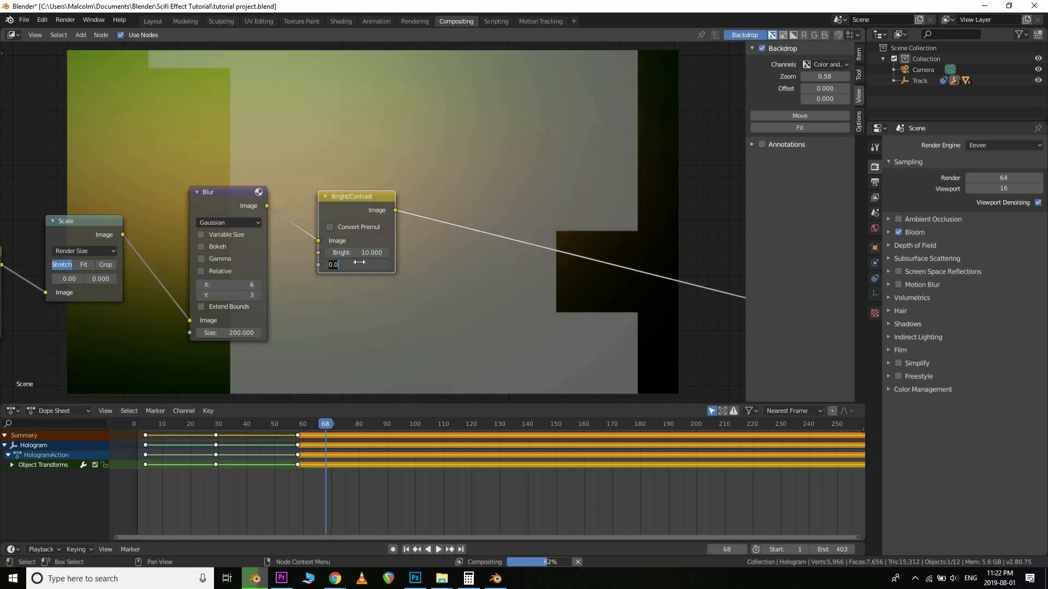
text(20)
key(Return)
Add a Mix node and place it over the link between the Bright/Contrast node and the Viewer node
scroll(431, 282, down, 3)
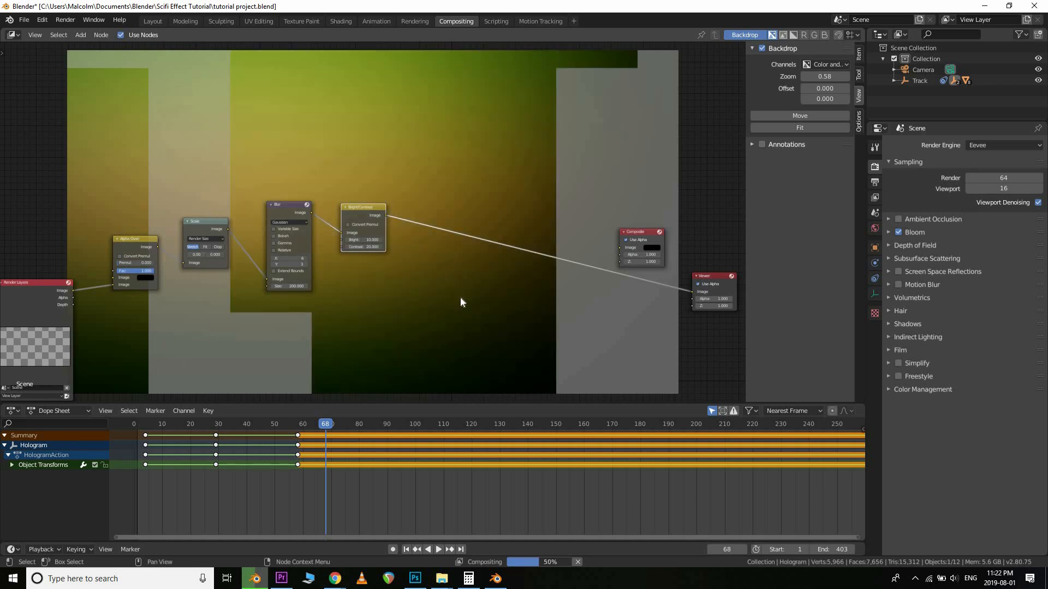
scroll(362, 230, down, 2)
middle_drag(322, 359, 291, 263)
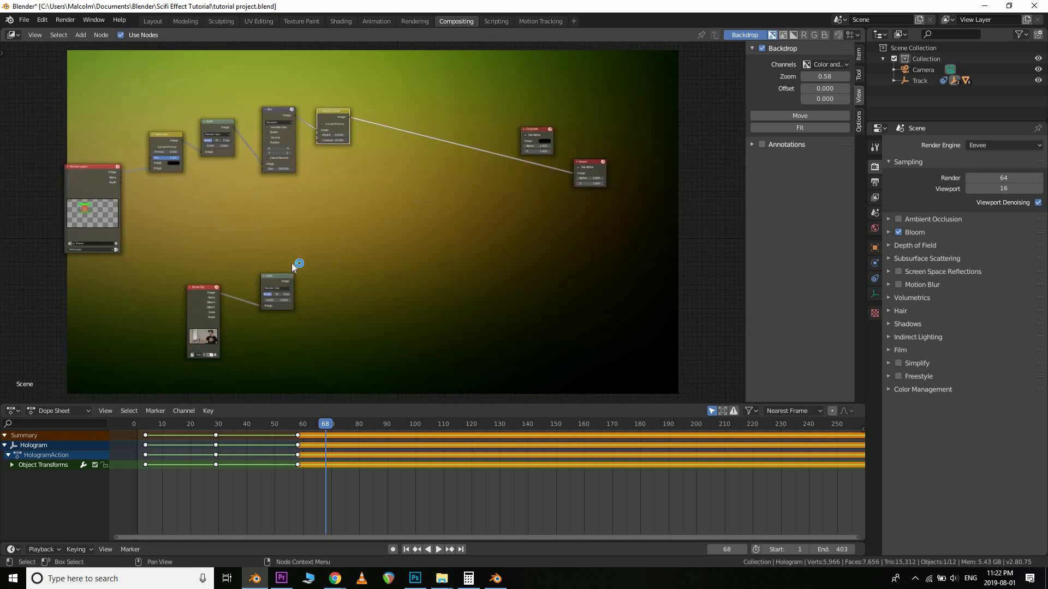
scroll(291, 263, up, 3)
key(alt+Tab)
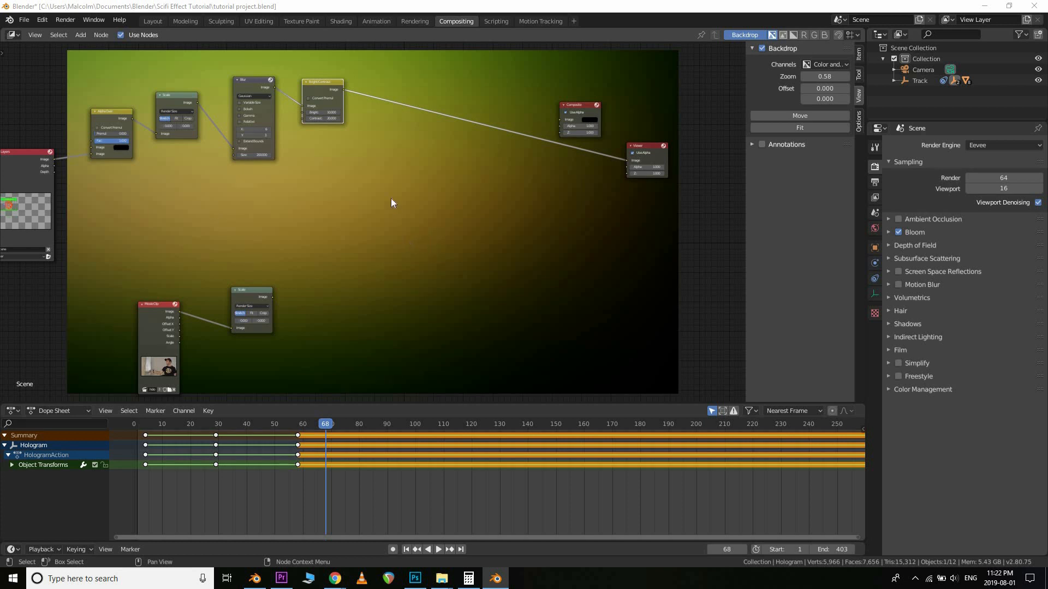
key(alt+Tab)
key(shift+a)
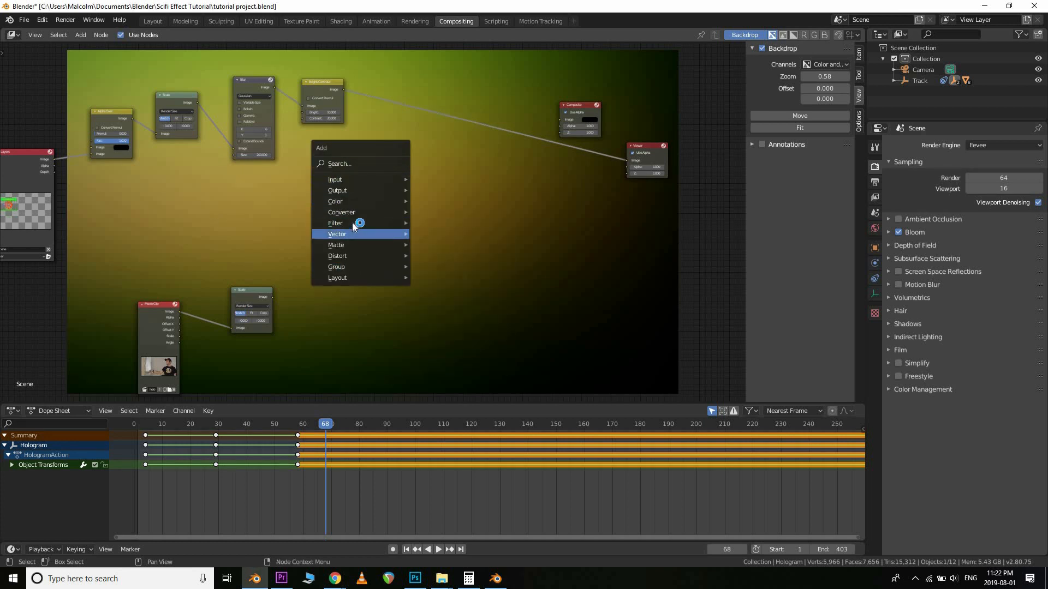
mouse_move(354, 212)
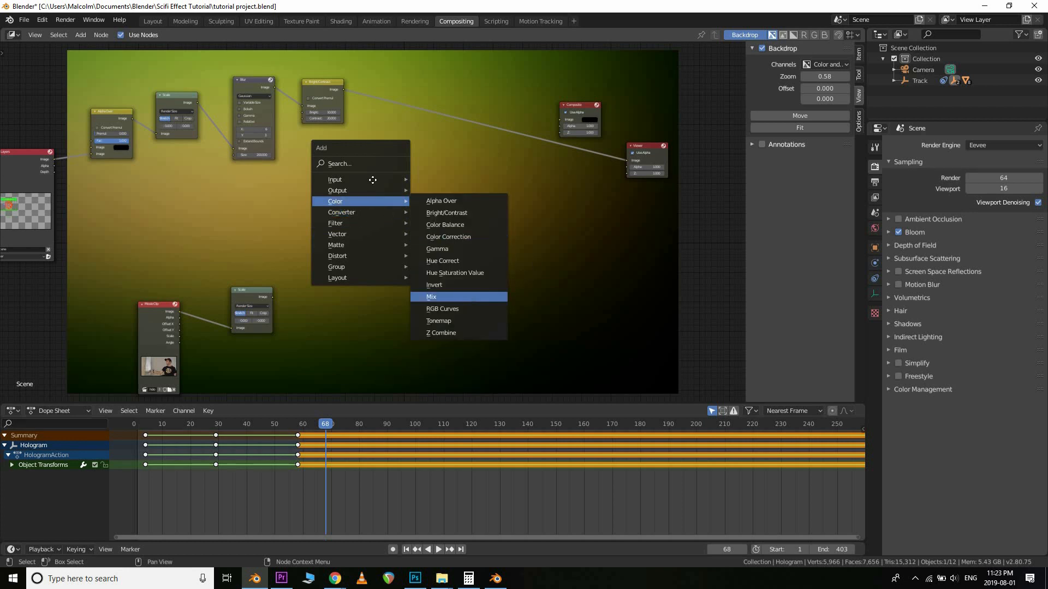
click(462, 296)
click(415, 105)
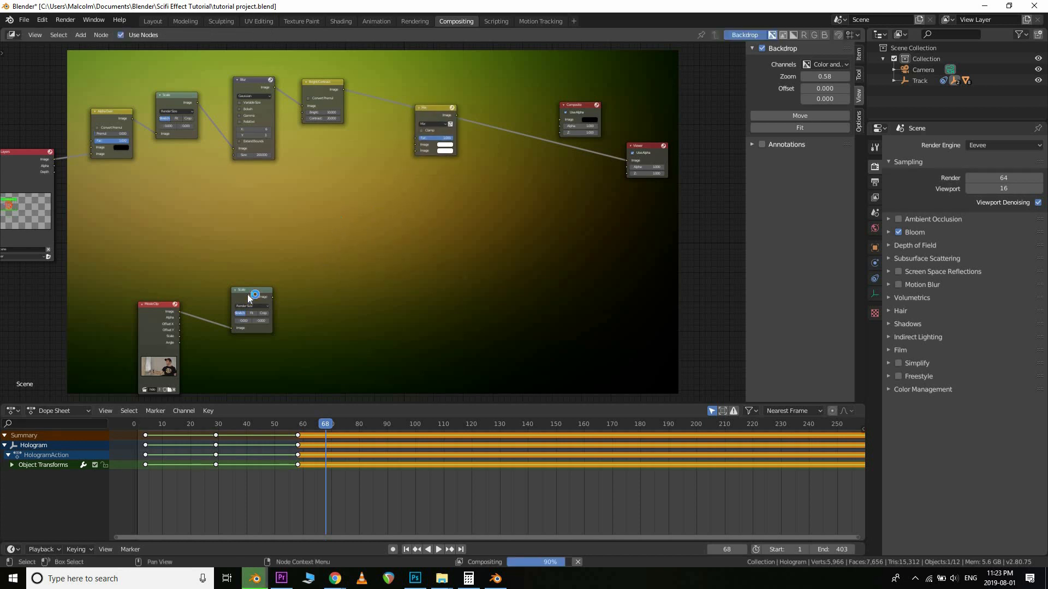
Move the Movie Clip node and its Scale node below the hologram branch, and insert the Mix node into the Bright/Contrast-to-Viewer link
scroll(245, 295, up, 1)
drag(234, 303, 342, 209)
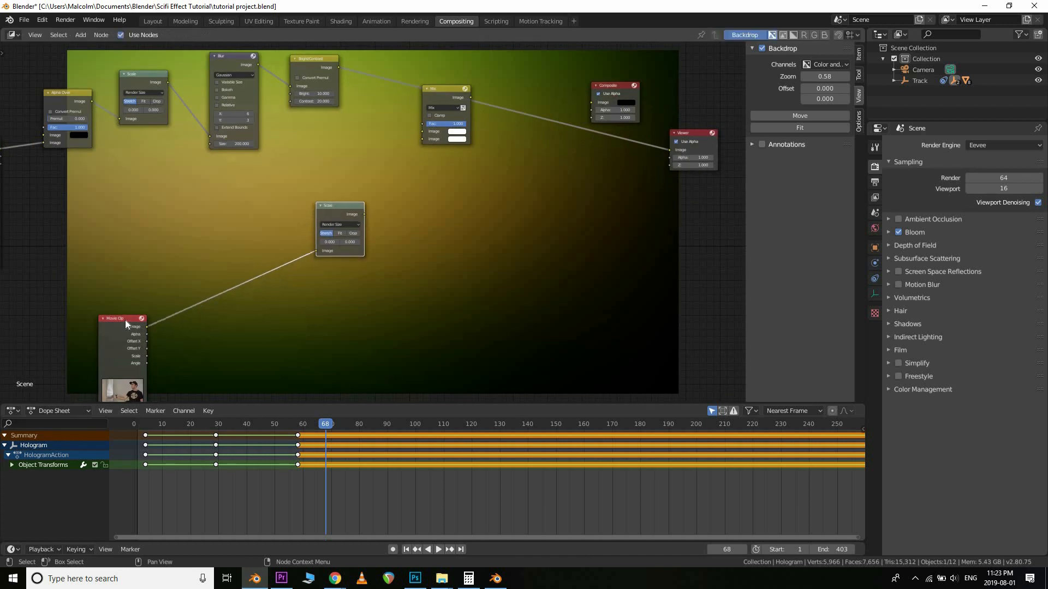
drag(242, 204, 242, 204)
scroll(417, 271, up, 2)
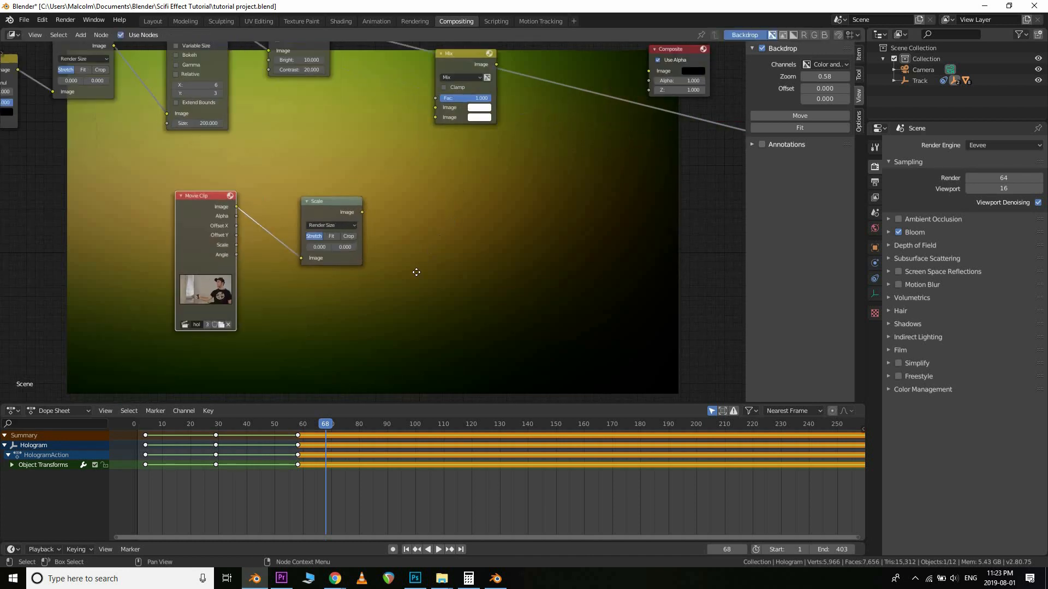
middle_drag(423, 136, 396, 176)
mouse_move(435, 141)
mouse_down()
mouse_move(461, 195)
mouse_move(449, 213)
mouse_move(443, 140)
mouse_up()
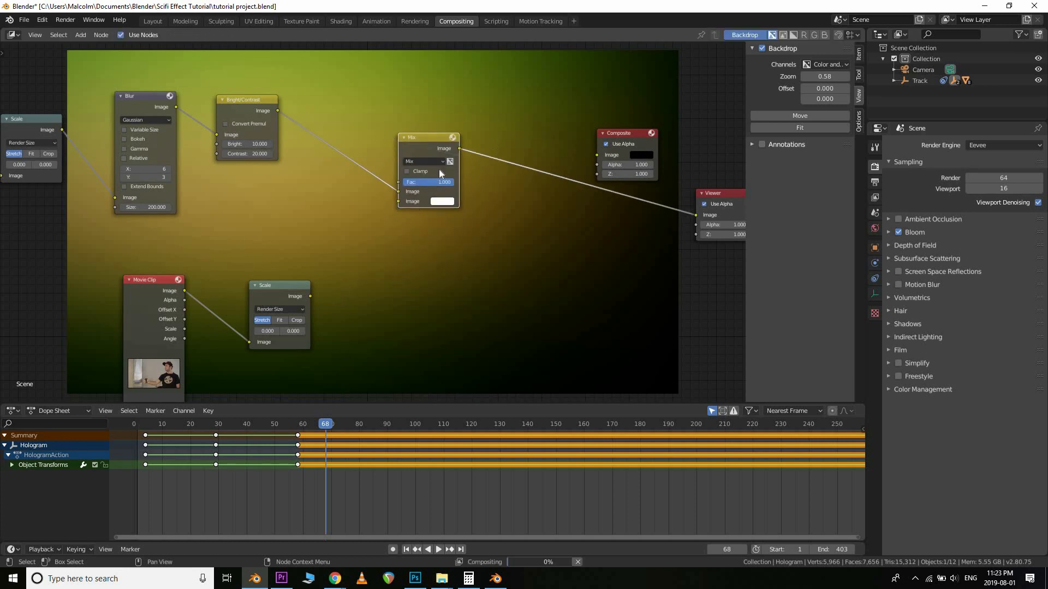
Set the Mix node's blend mode to Add and connect the movie clip's Scale image output to its second image input
click(424, 163)
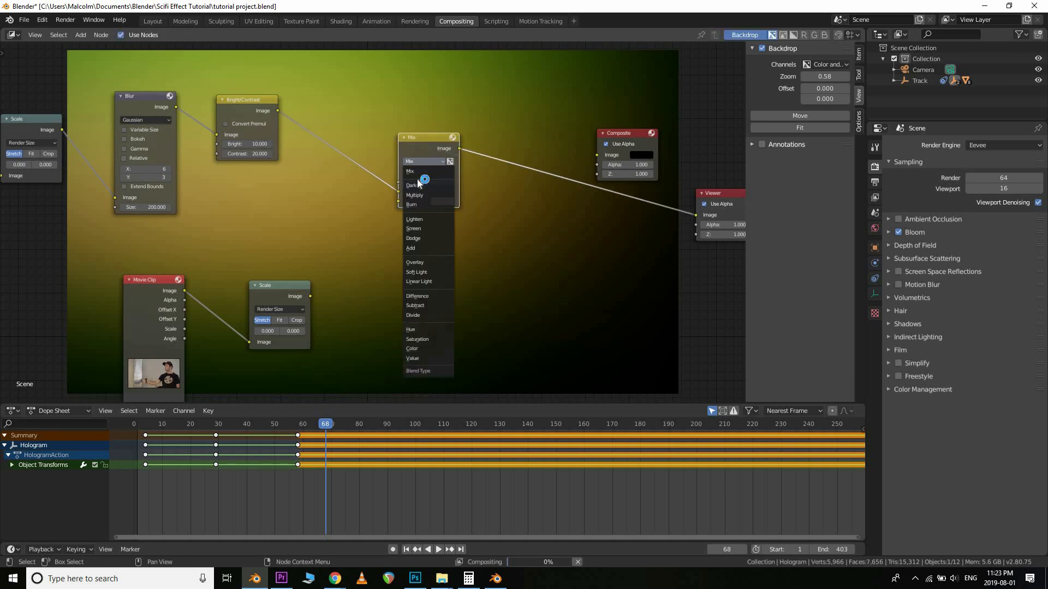
click(429, 248)
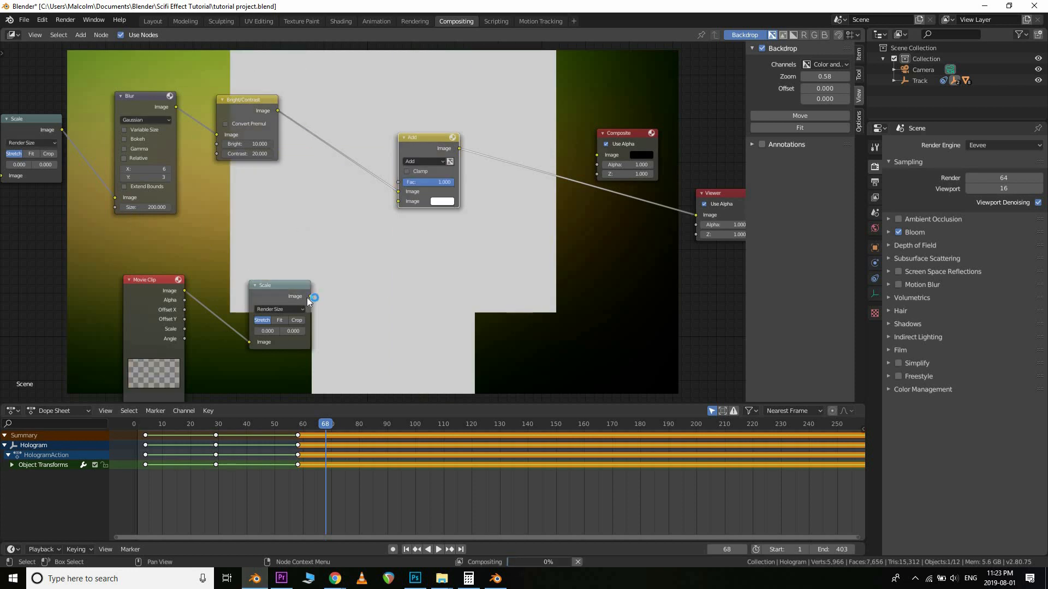
drag(310, 296, 395, 193)
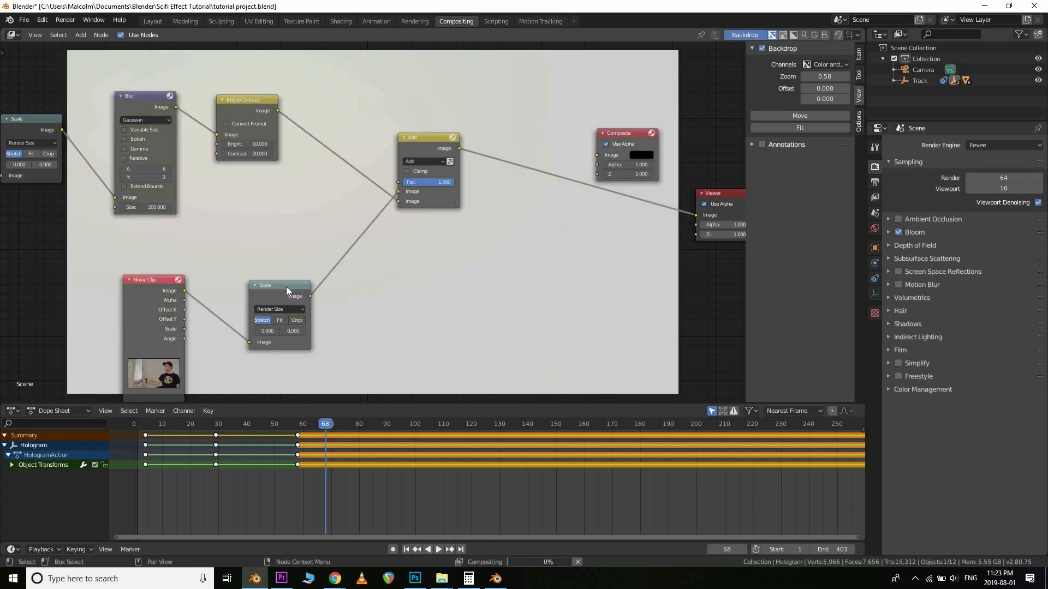
drag(283, 285, 275, 251)
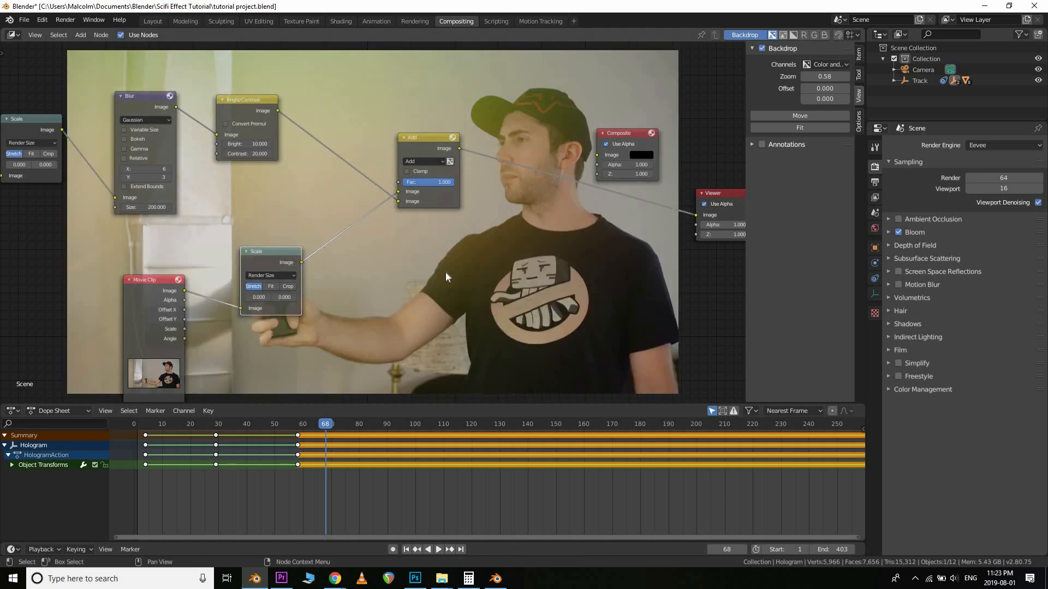
Move the Add node down beside the movie clip's Scale node and shift the Viewer and Composite nodes up and to the right
scroll(445, 273, down, 2)
middle_drag(420, 258, 385, 295)
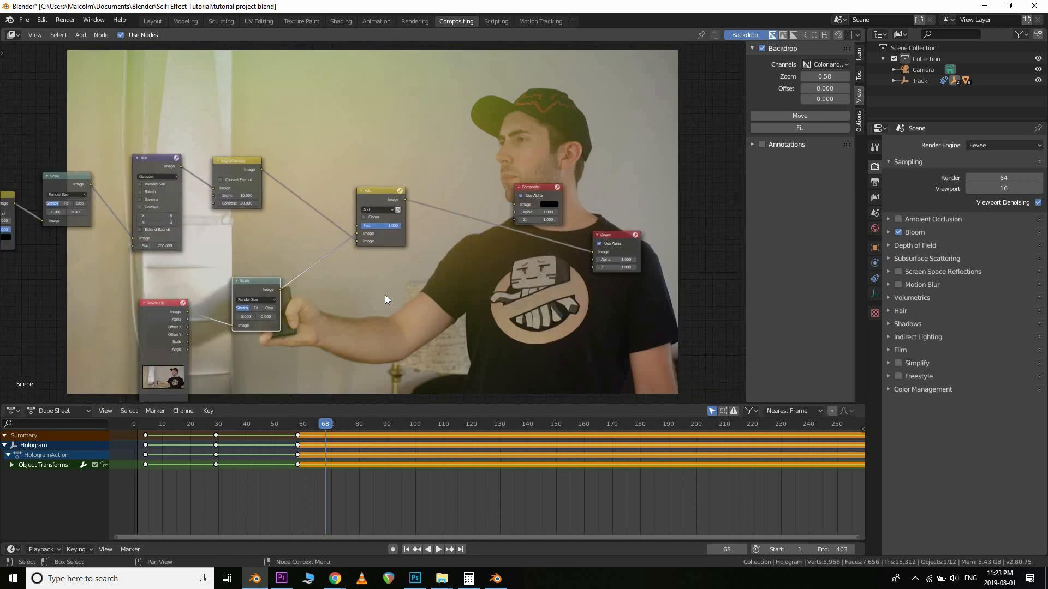
scroll(349, 246, up, 4)
click(400, 186)
key(g)
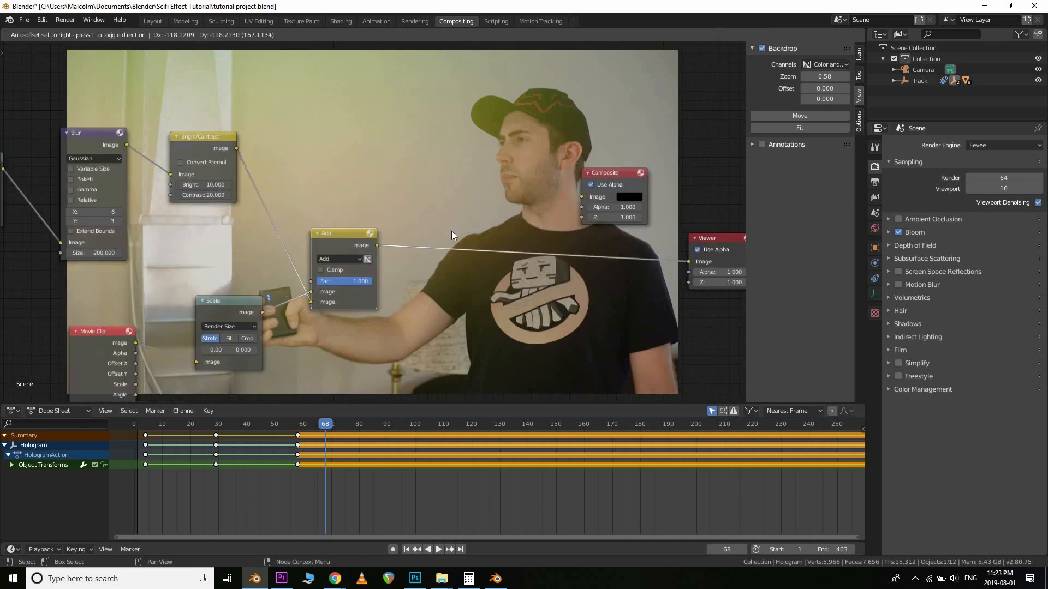
click(453, 236)
scroll(564, 224, down, 2)
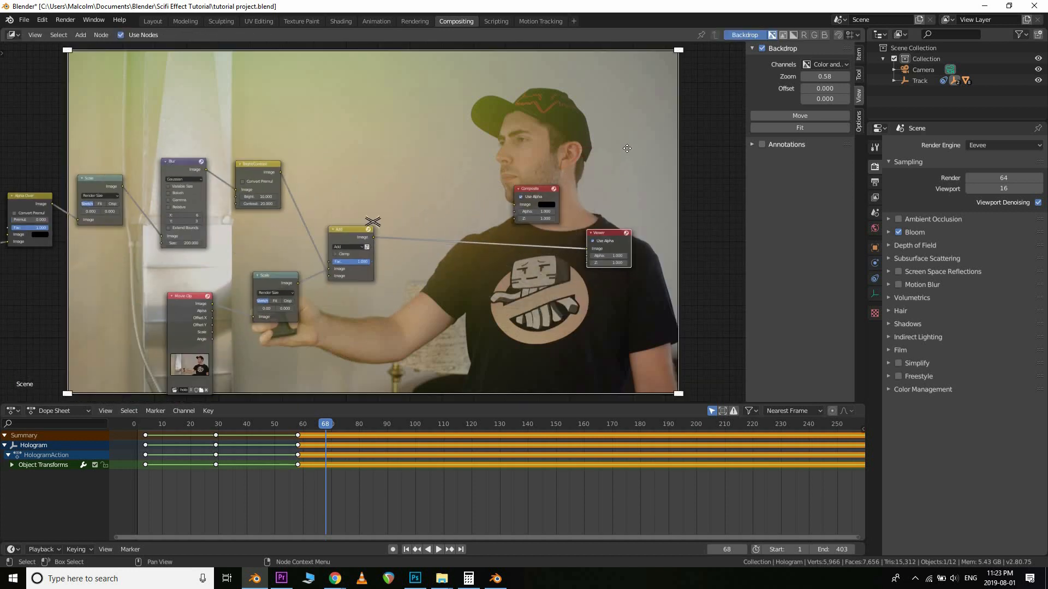
drag(628, 148, 618, 137)
drag(550, 191, 650, 69)
Duplicate the Bright/Contrast node and drop the copy on the link between the Add node and the Viewer node
scroll(378, 284, up, 1)
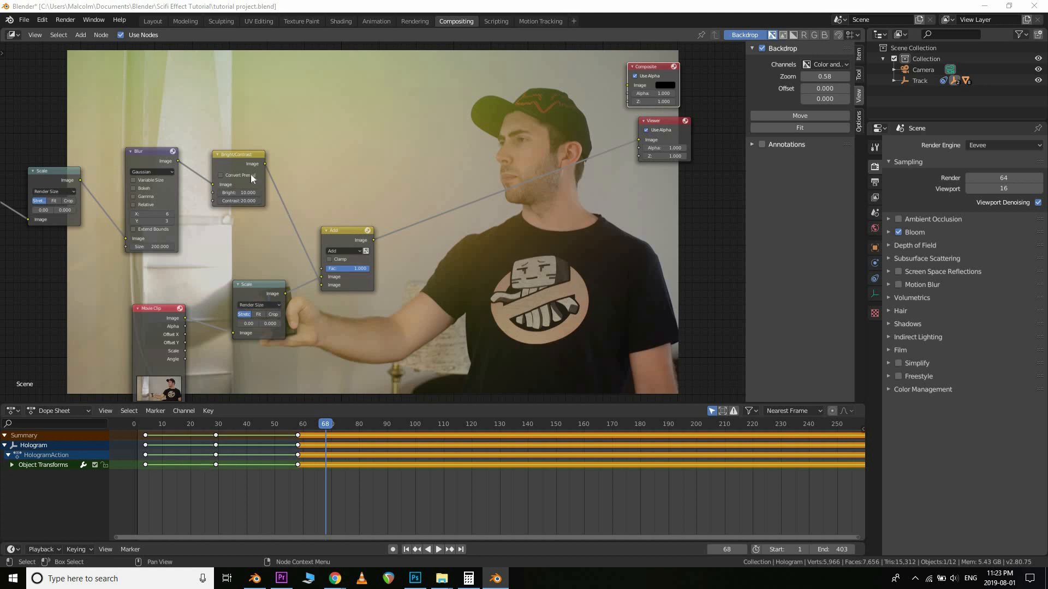
key(shift+d)
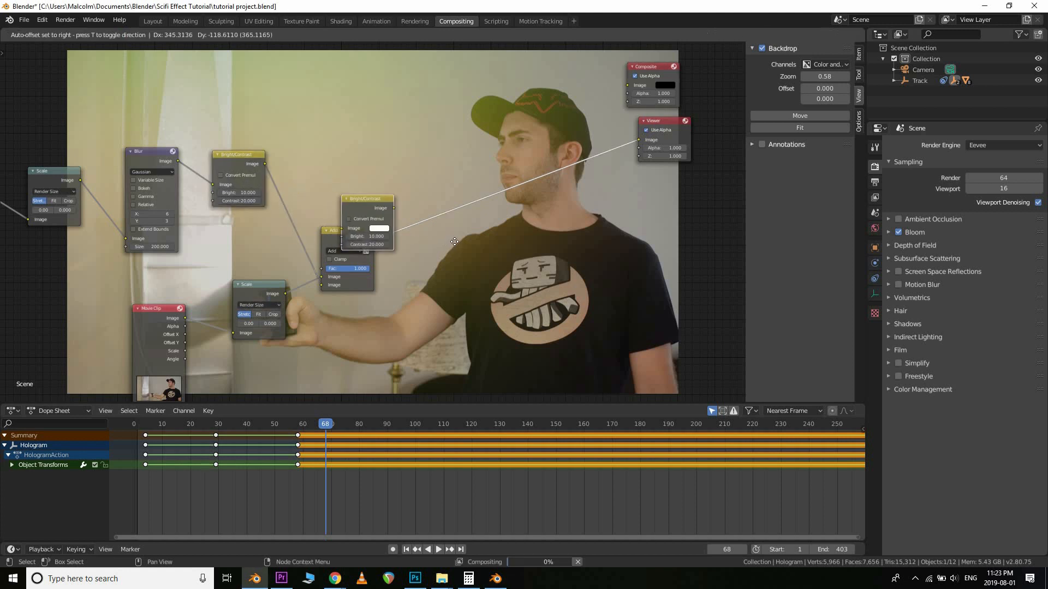
click(415, 280)
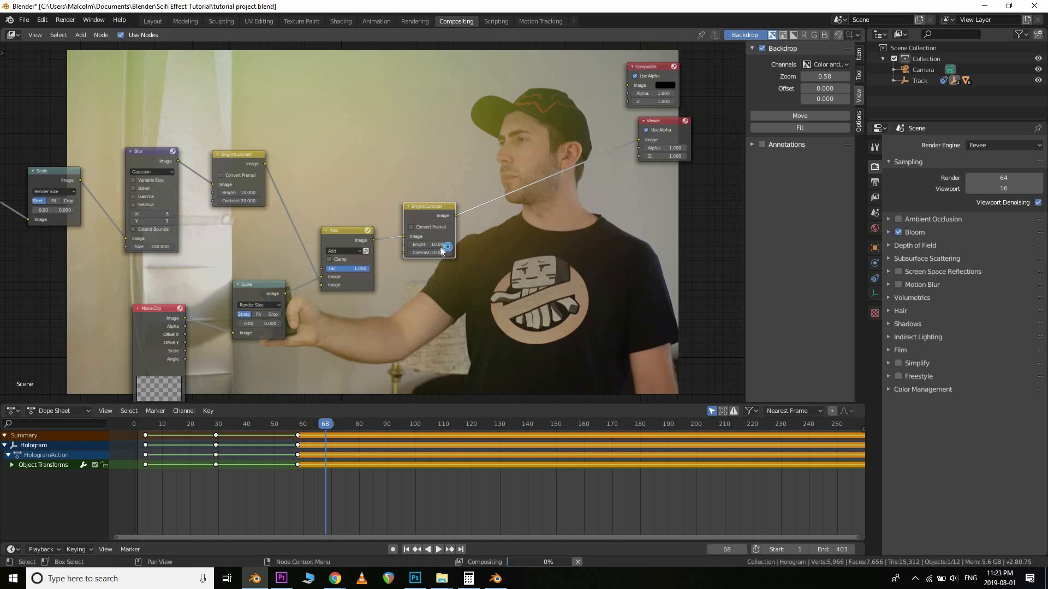
Set the duplicated Bright/Contrast node to brightness 25 and contrast 50, and turn on Convert Premul
scroll(452, 249, up, 1)
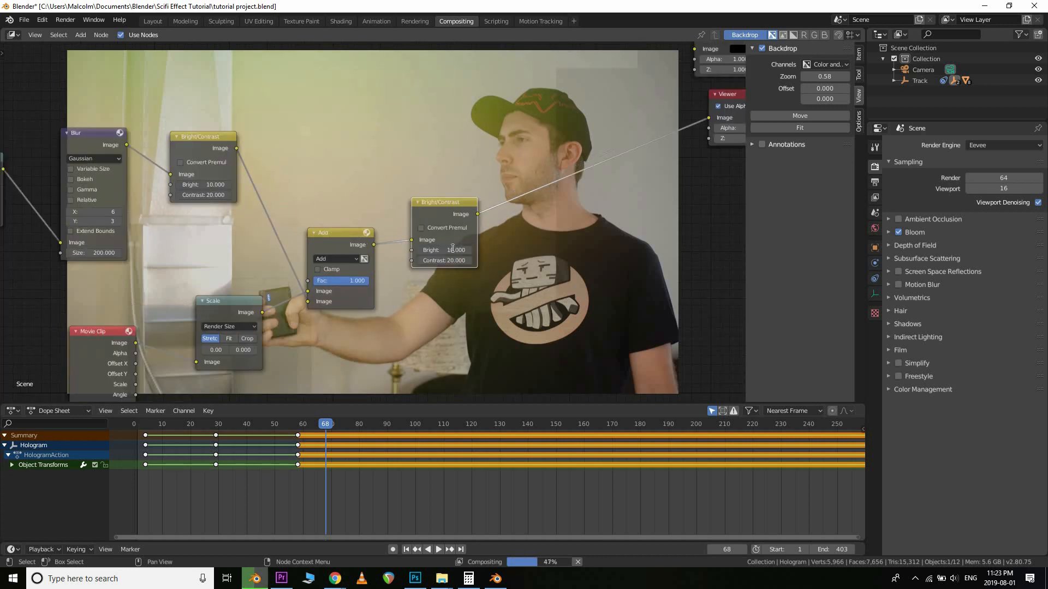
drag(452, 248, 452, 252)
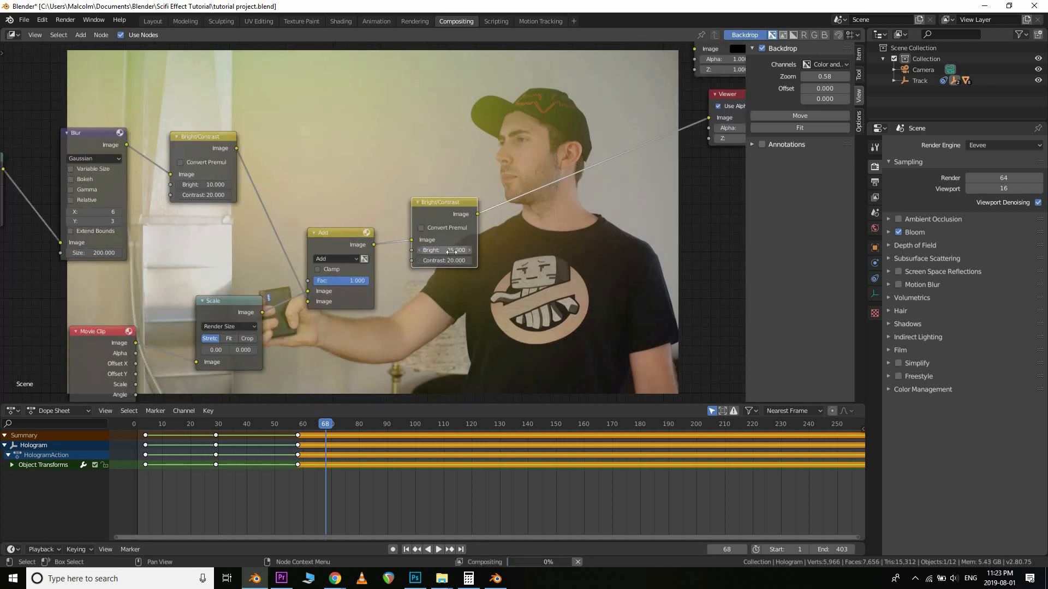
click(447, 261)
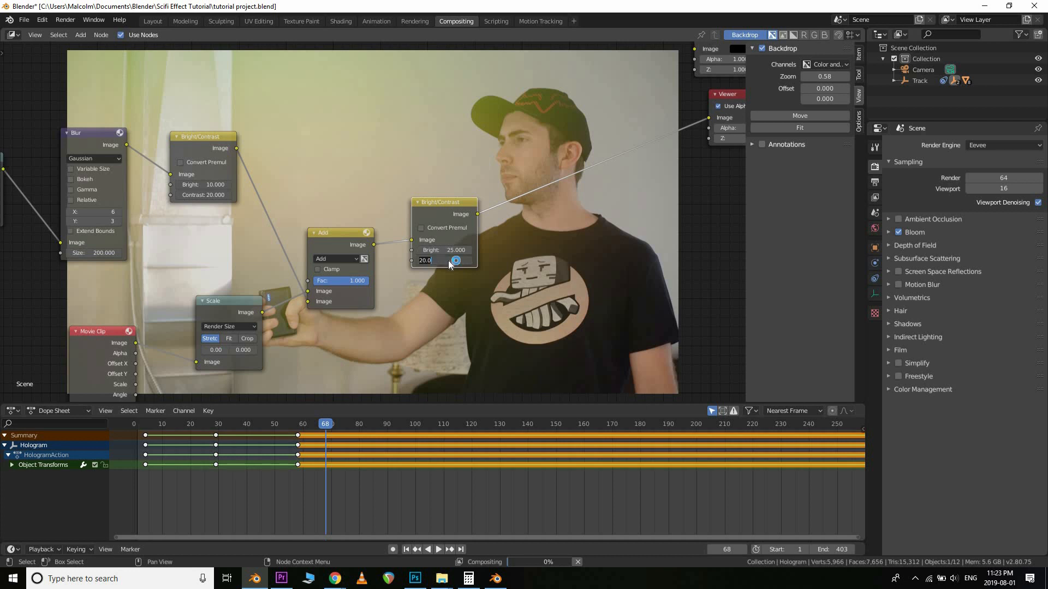
text(50)
key(Return)
click(421, 229)
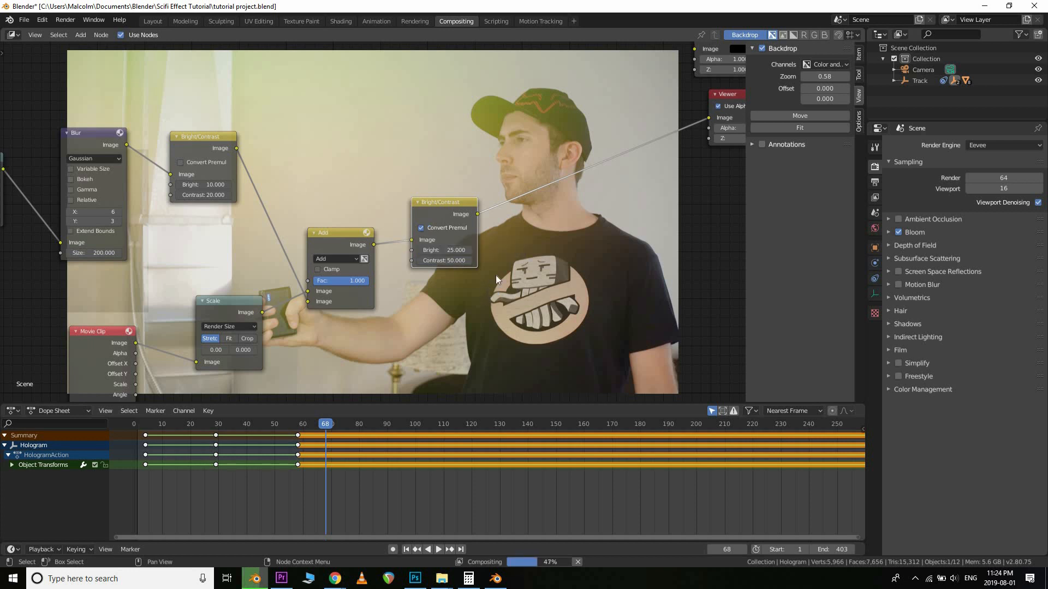
Set the Add node's factor to 0.2
scroll(502, 268, down, 2)
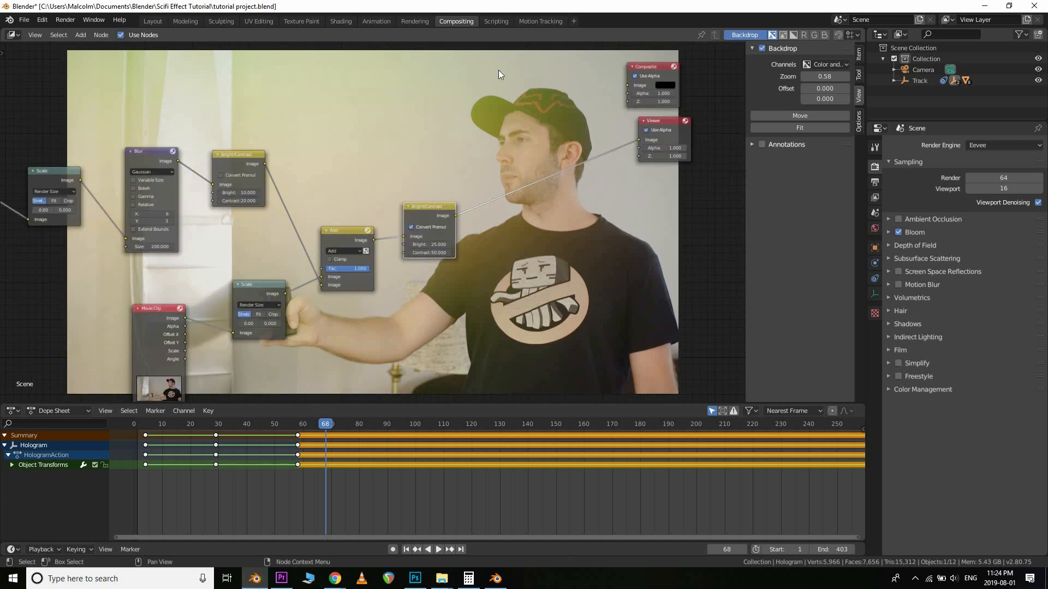
scroll(343, 342, up, 3)
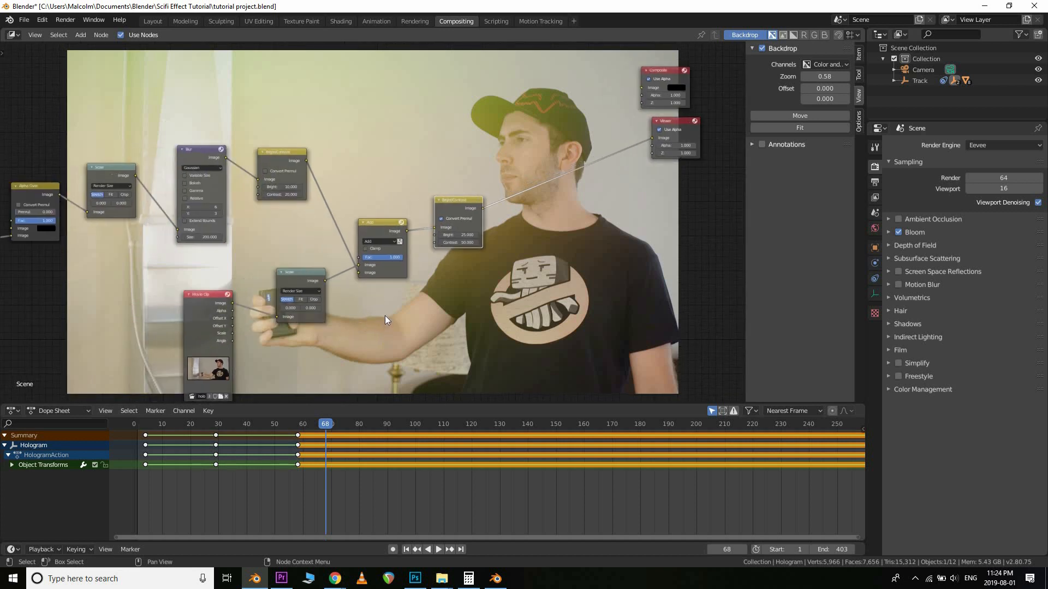
click(413, 289)
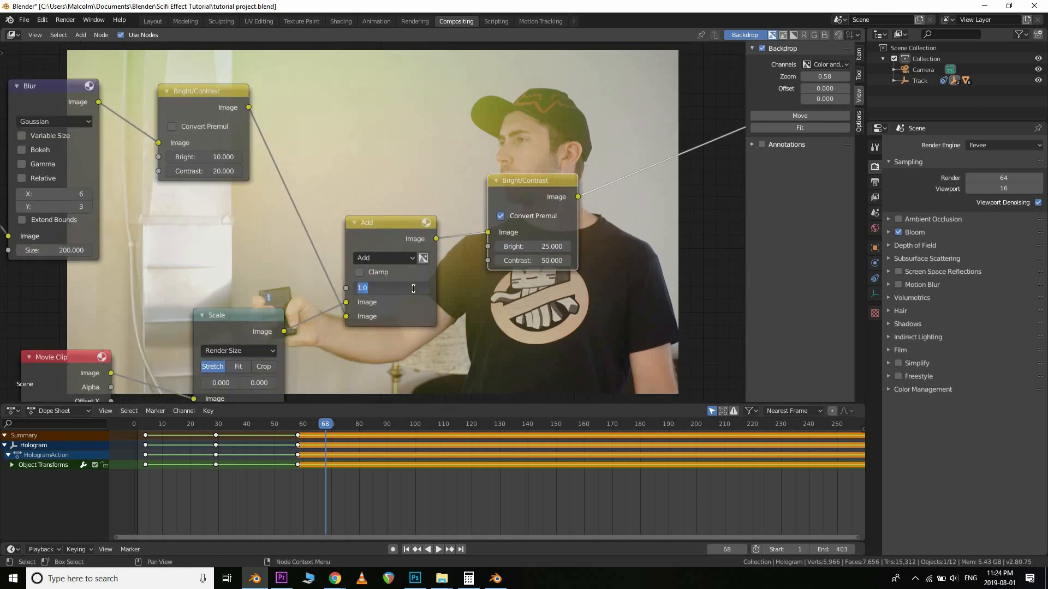
text(0.2)
key(Return)
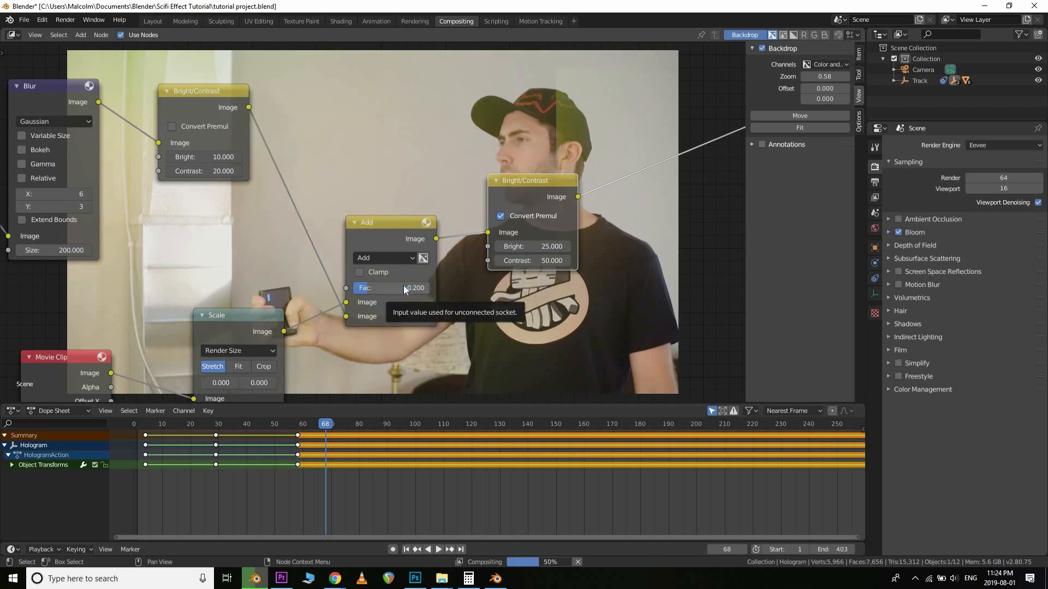
Set the contrast of the Bright/Contrast node that follows the Blur node to 50
scroll(370, 228, down, 4)
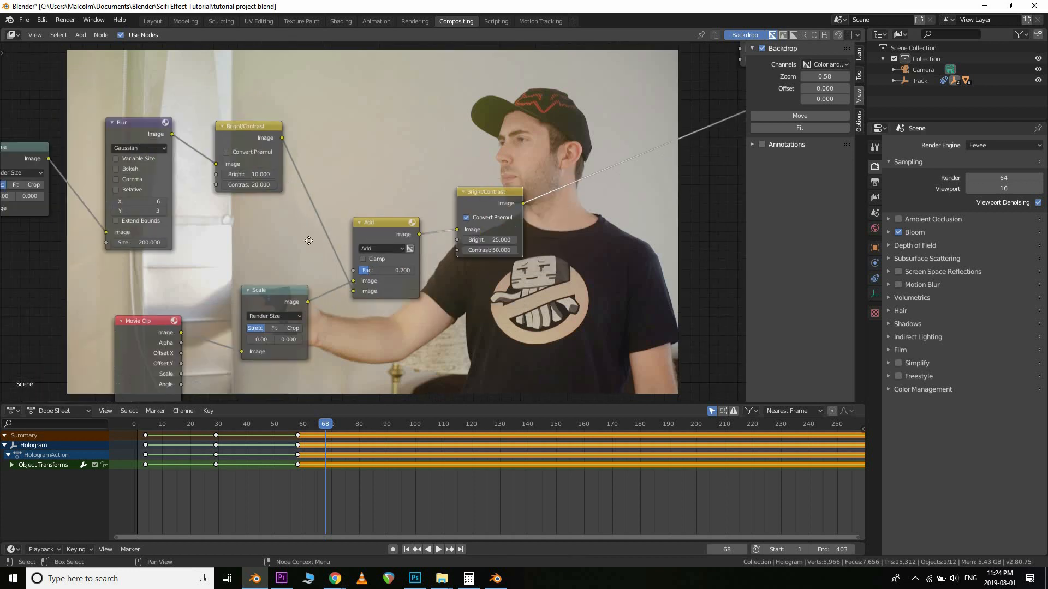
middle_drag(370, 280, 440, 335)
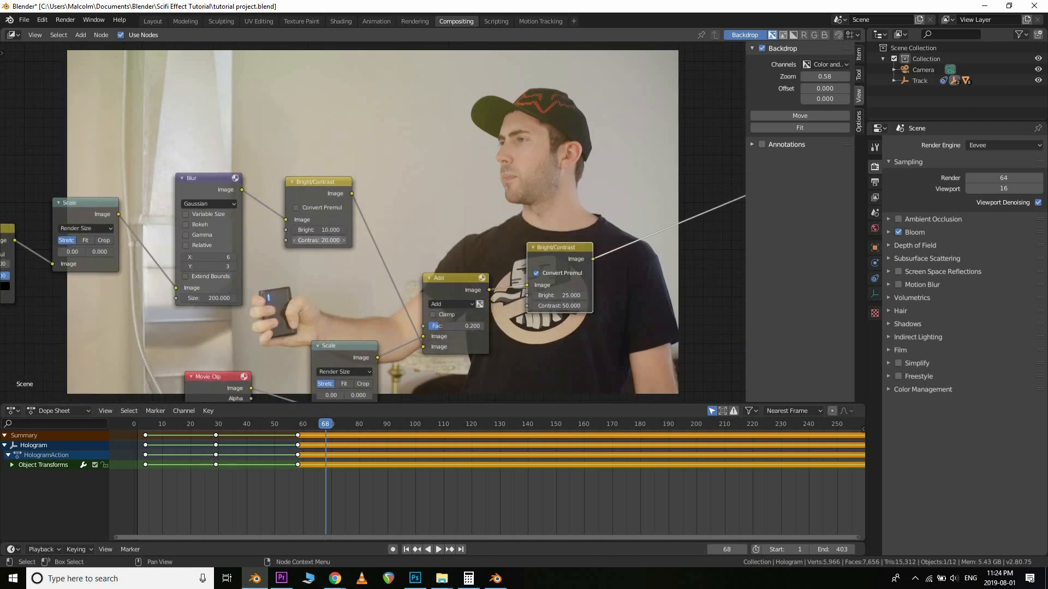
click(322, 240)
text(20.0)
key(Return)
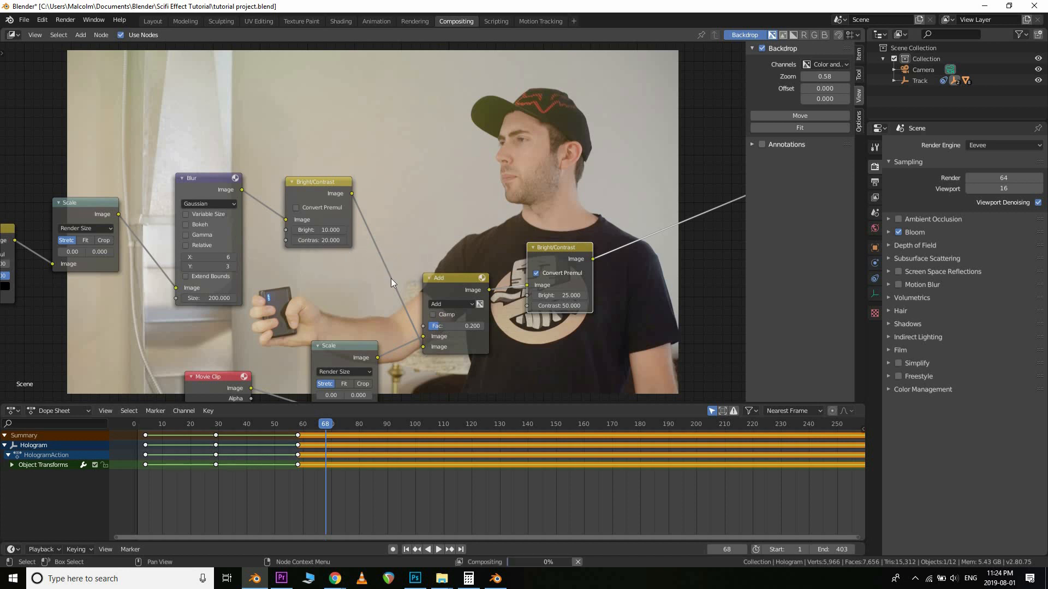
click(324, 240)
text(0)
key(Return)
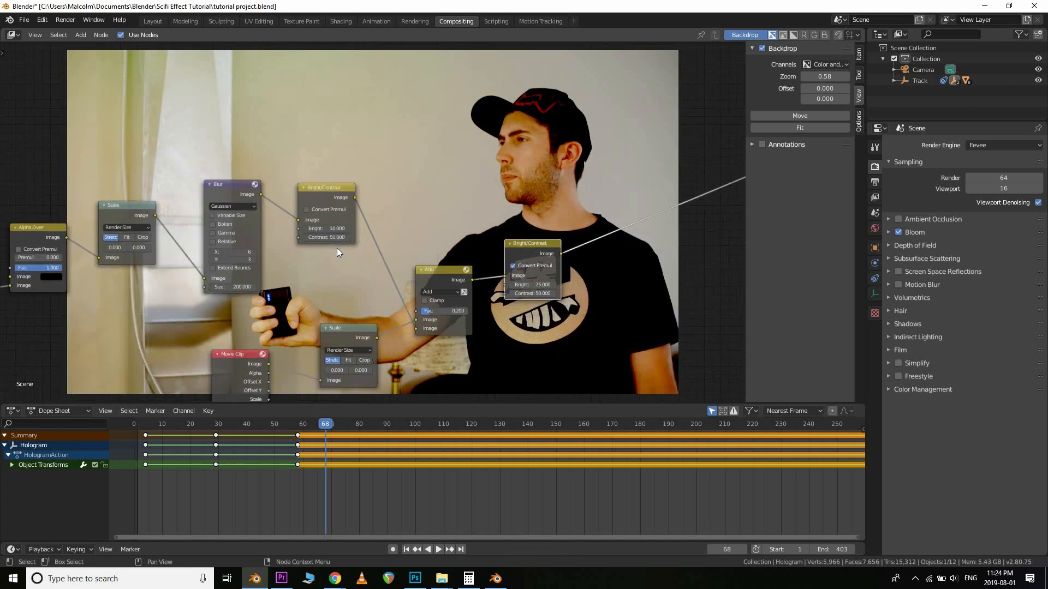
Raise the Add node's factor to 0.3
middle_drag(327, 320, 295, 306)
scroll(329, 248, up, 3)
drag(440, 333, 464, 335)
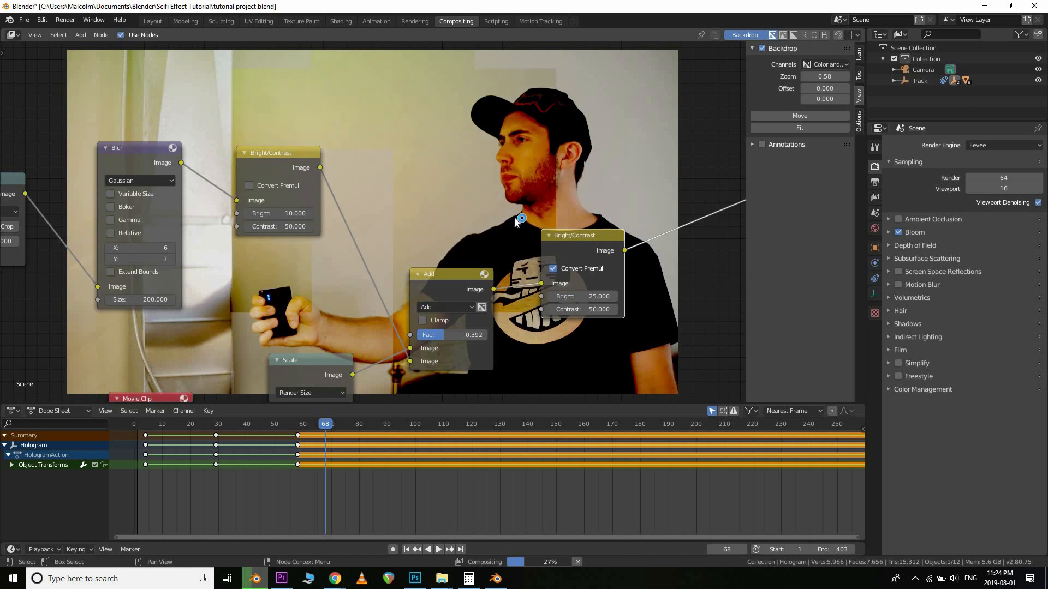
click(467, 334)
text(0.3)
key(Return)
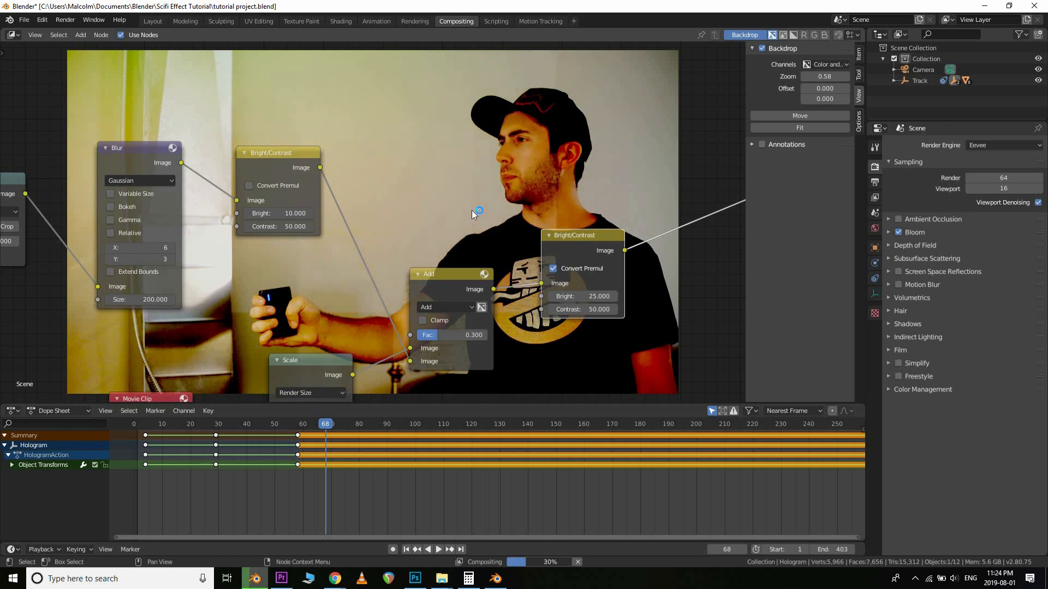
Duplicate the Render Layers node and place the copy in the free space above the Add node
scroll(470, 210, down, 2)
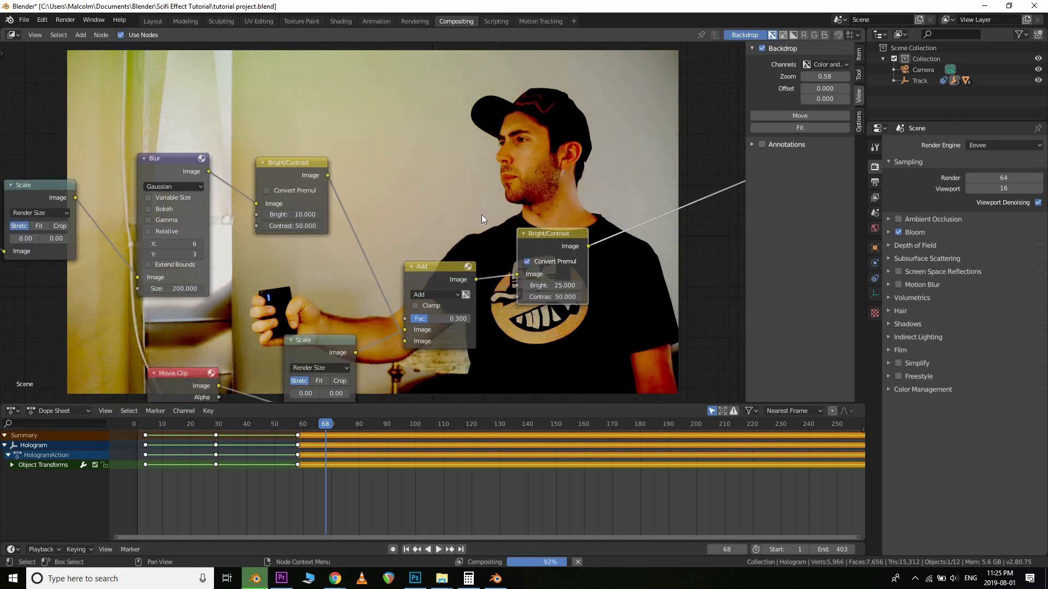
scroll(453, 237, down, 8)
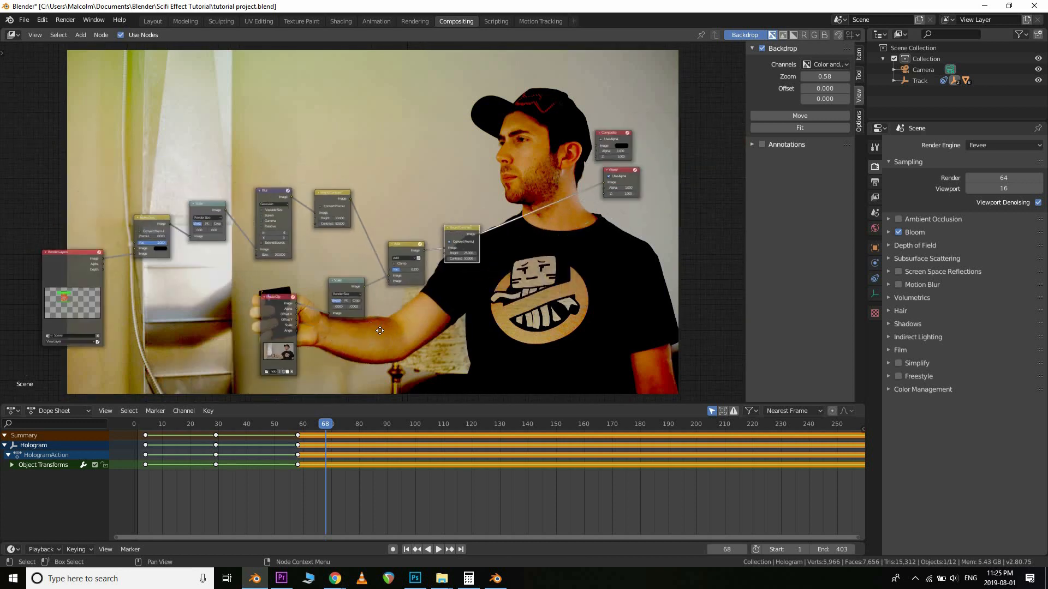
middle_drag(276, 307, 351, 263)
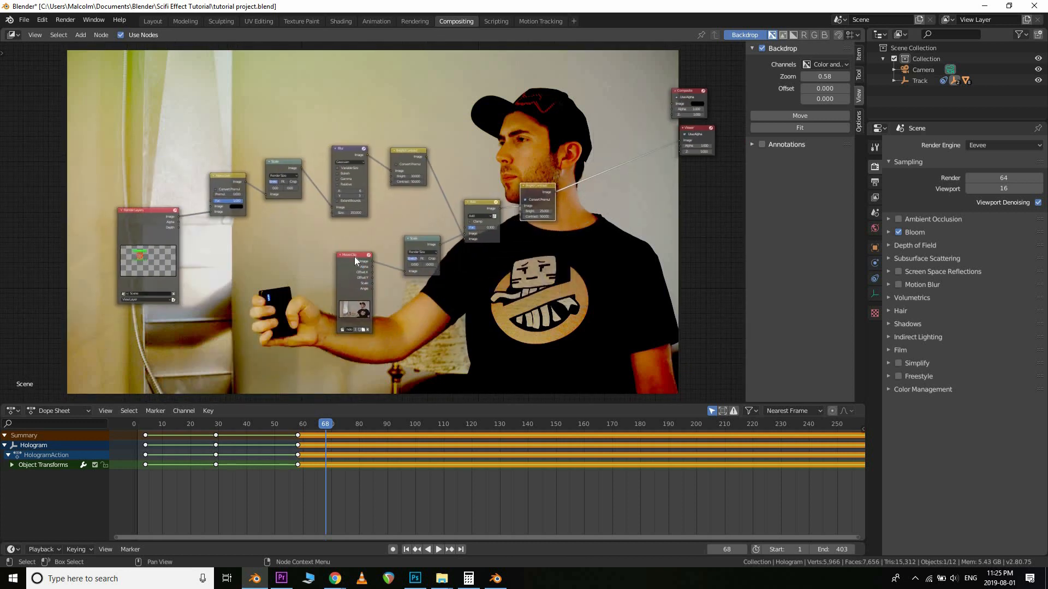
click(155, 212)
scroll(519, 333, down, 5)
middle_drag(437, 309, 349, 347)
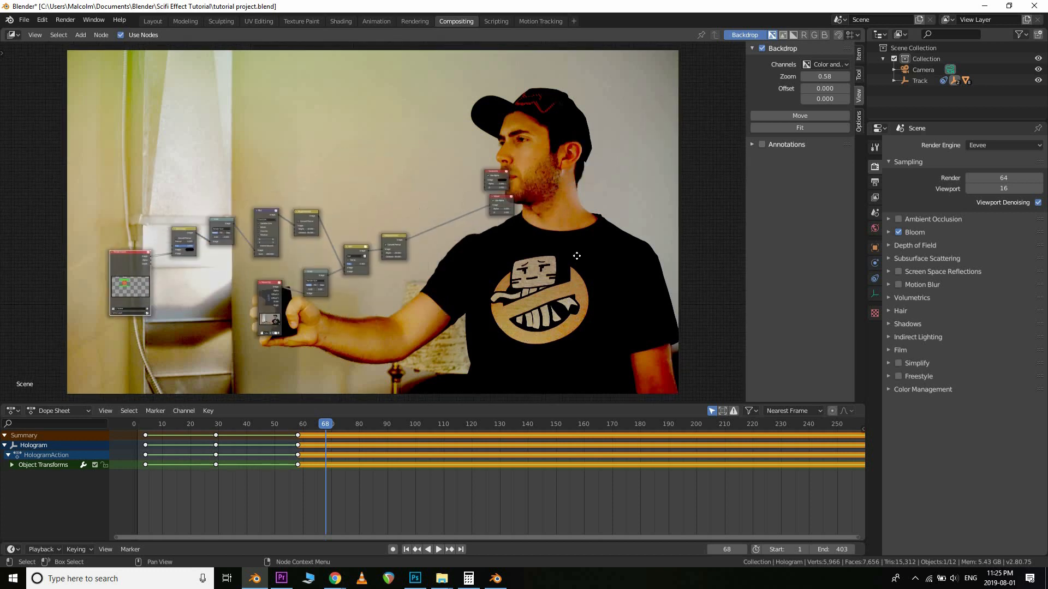
key(shift+d)
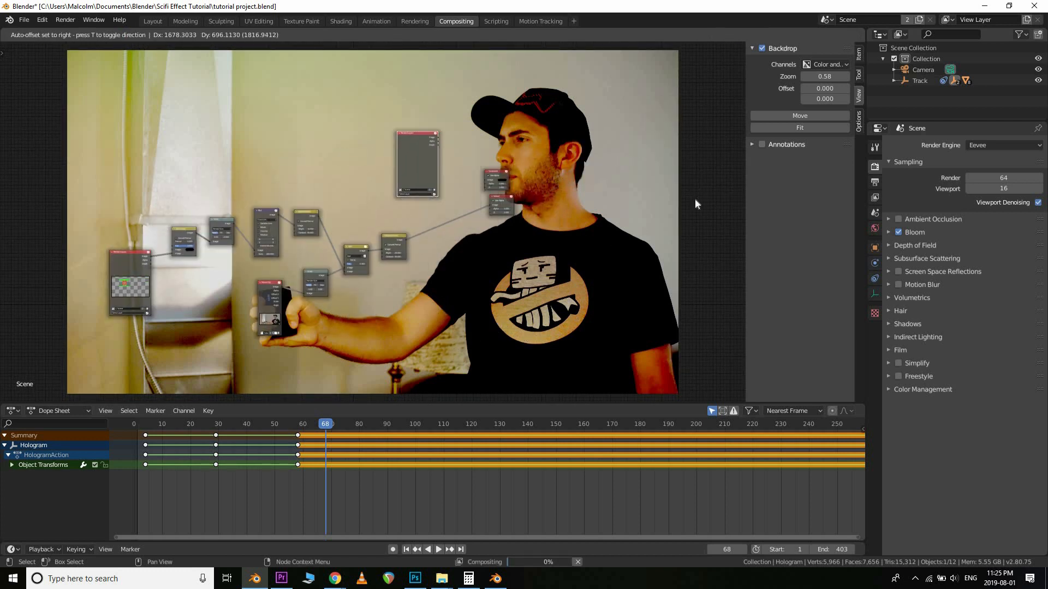
click(480, 235)
scroll(532, 231, up, 1)
scroll(511, 237, up, 2)
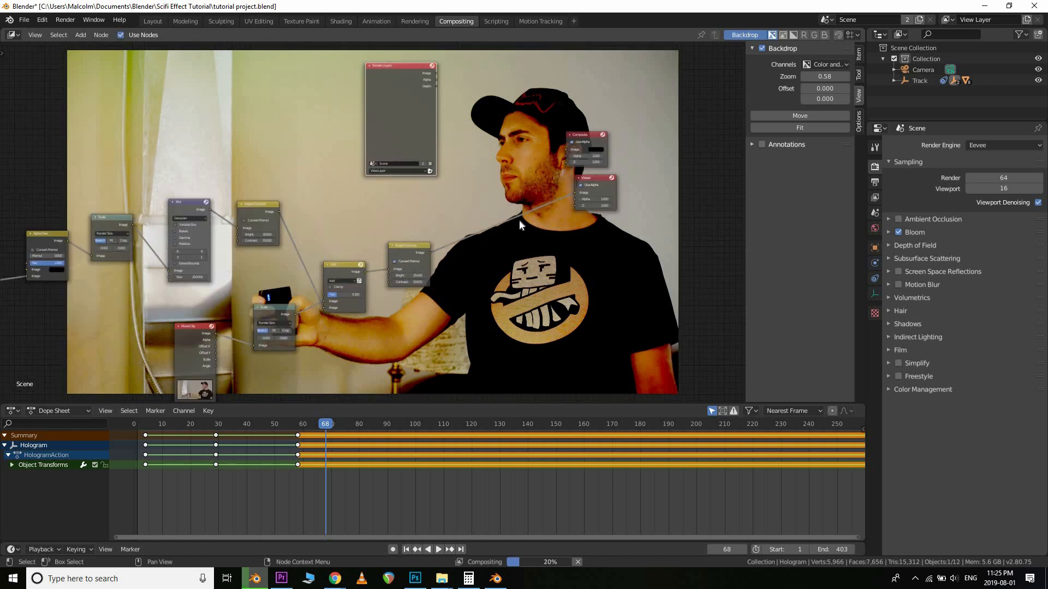
scroll(492, 217, up, 1)
middle_drag(532, 179, 456, 275)
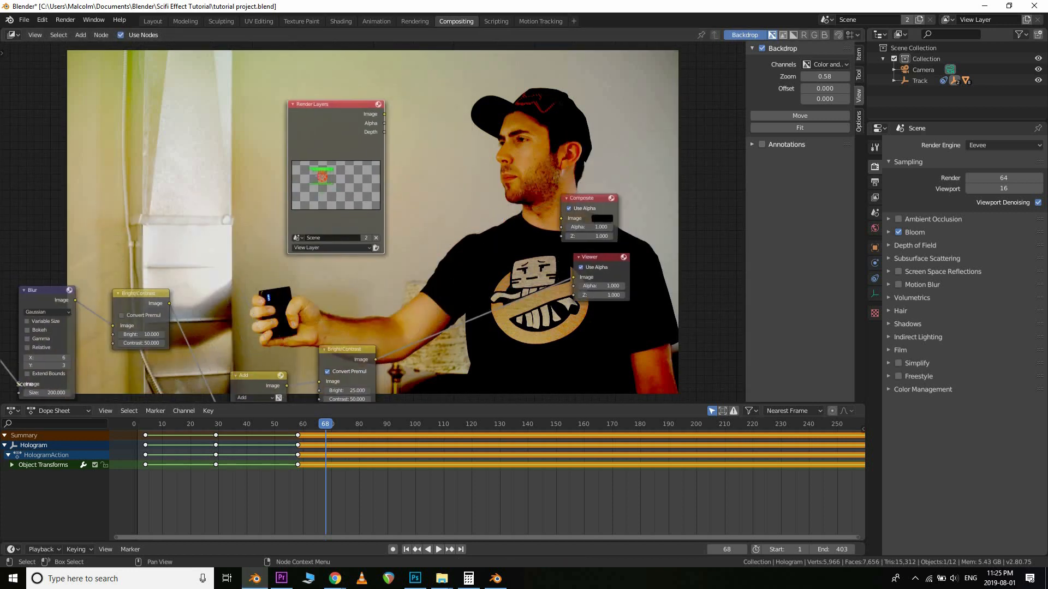
key(alt+Tab)
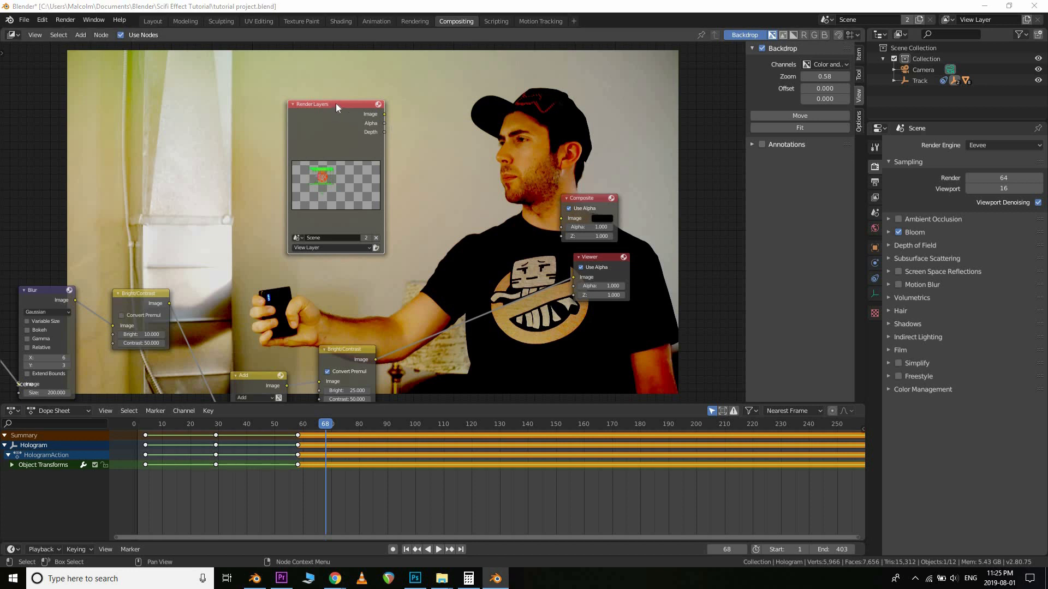
drag(335, 104, 296, 132)
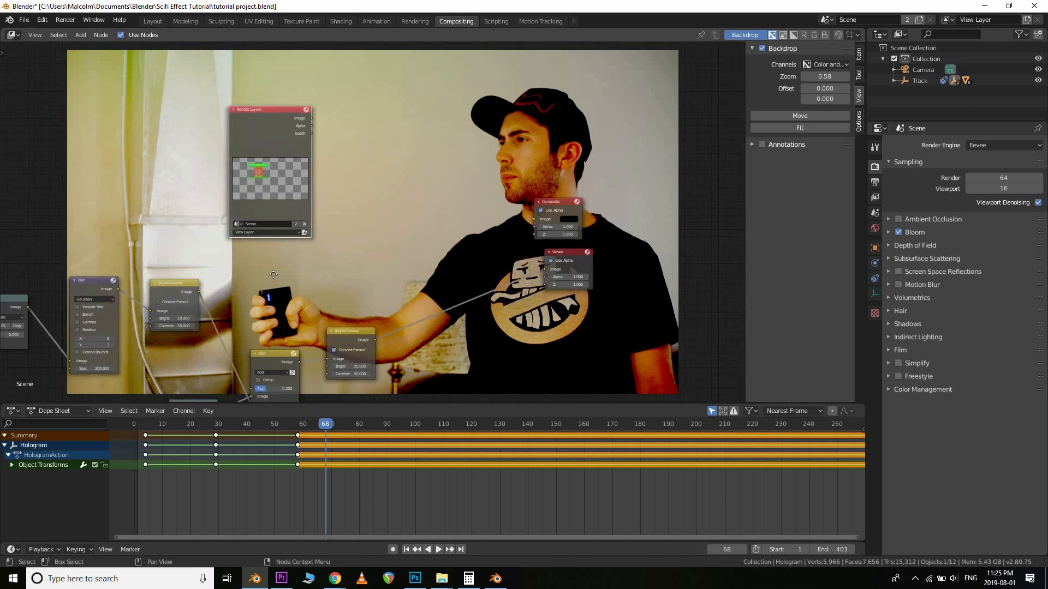
Duplicate the hologram's Scale node next to the copied Render Layers node and link that node's Image output to the new Scale input
key(Home)
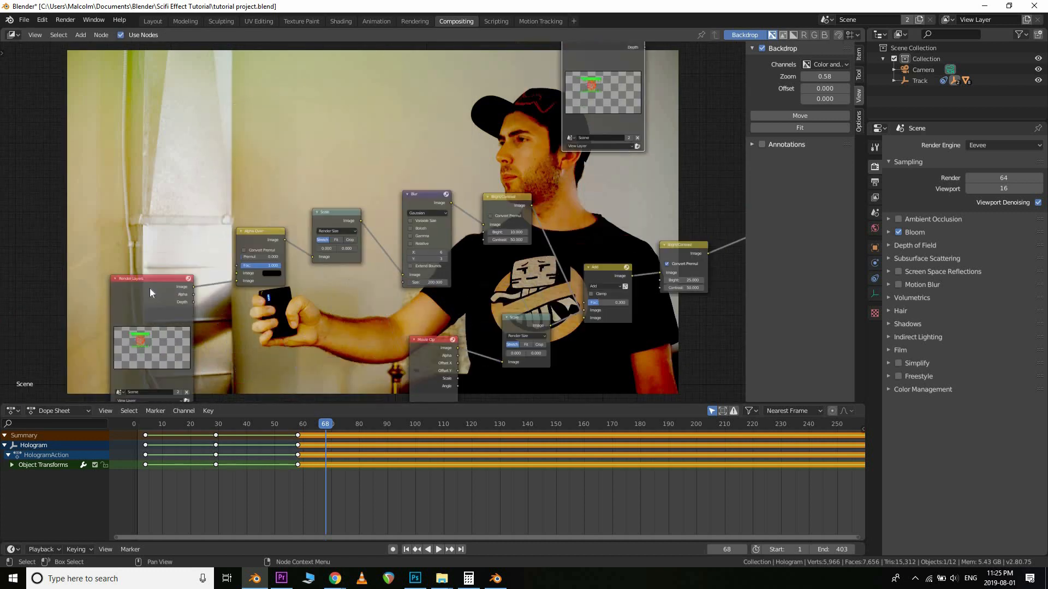
click(271, 232)
middle_drag(336, 298, 194, 349)
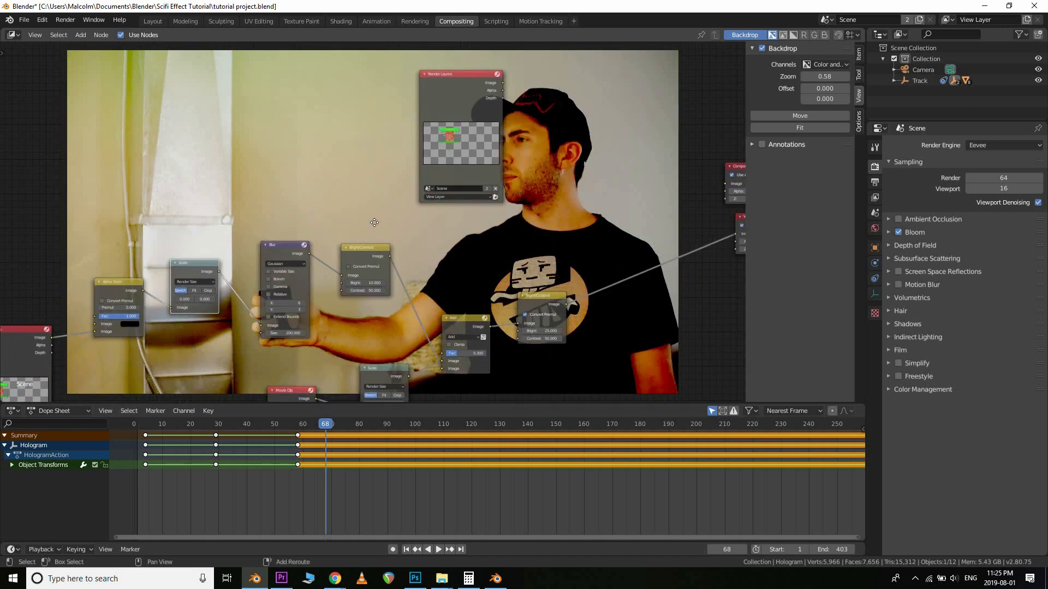
click(195, 267)
key(shift+d)
click(538, 209)
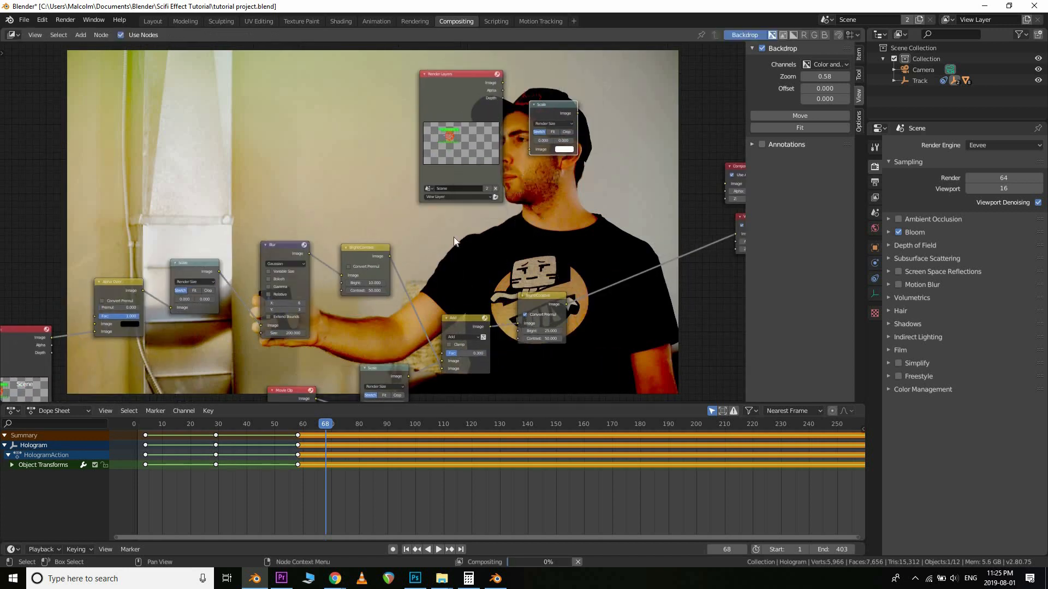
scroll(337, 242, up, 2)
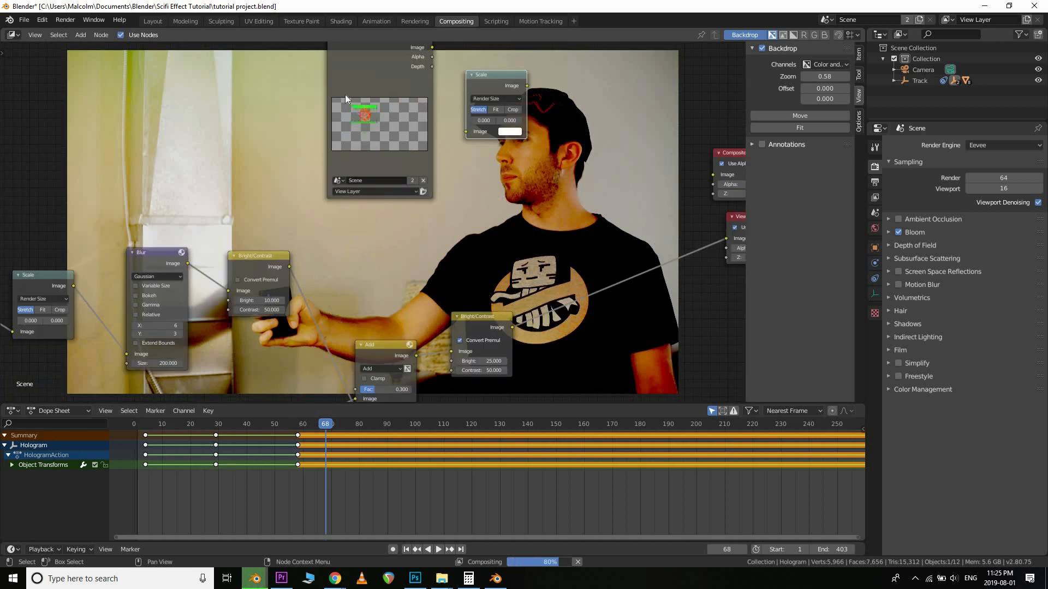
middle_drag(432, 48, 326, 94)
drag(326, 94, 362, 178)
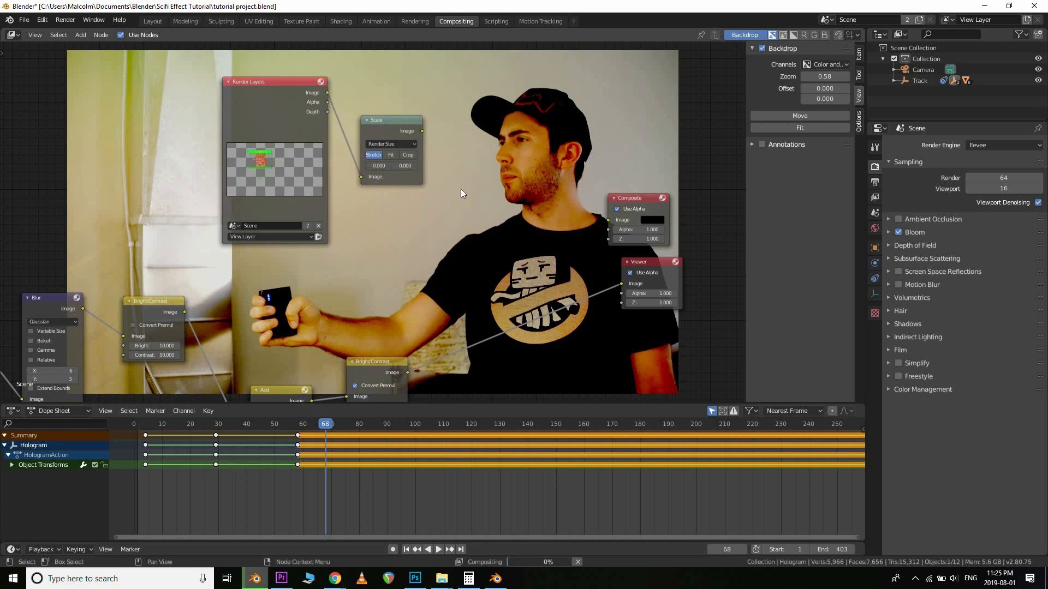
Add a Blur filter node after the duplicated Scale node and link the Scale's Image output to the Blur's Image input
key(shift+a)
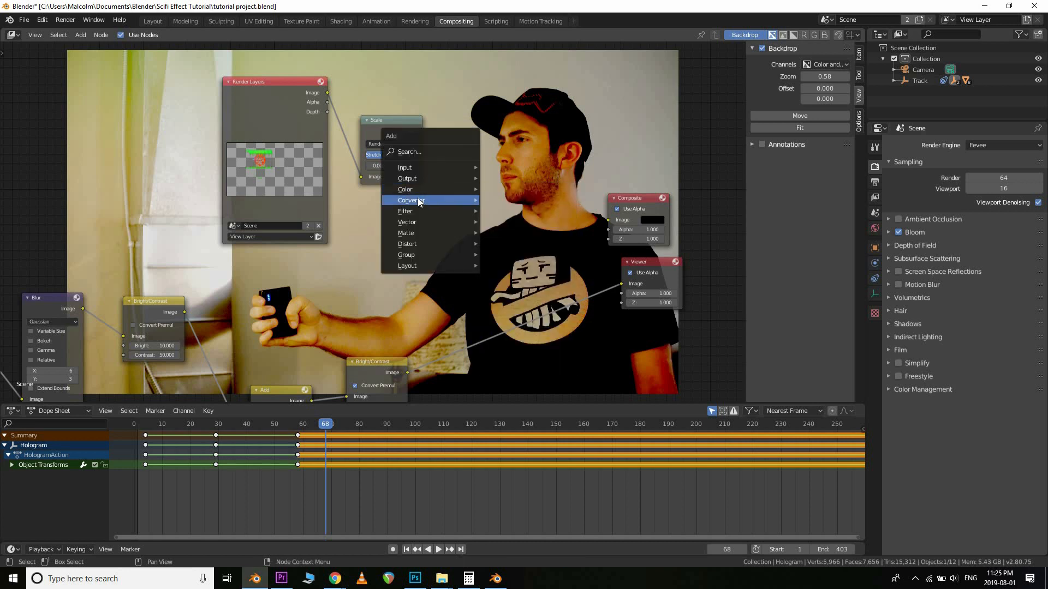
click(420, 191)
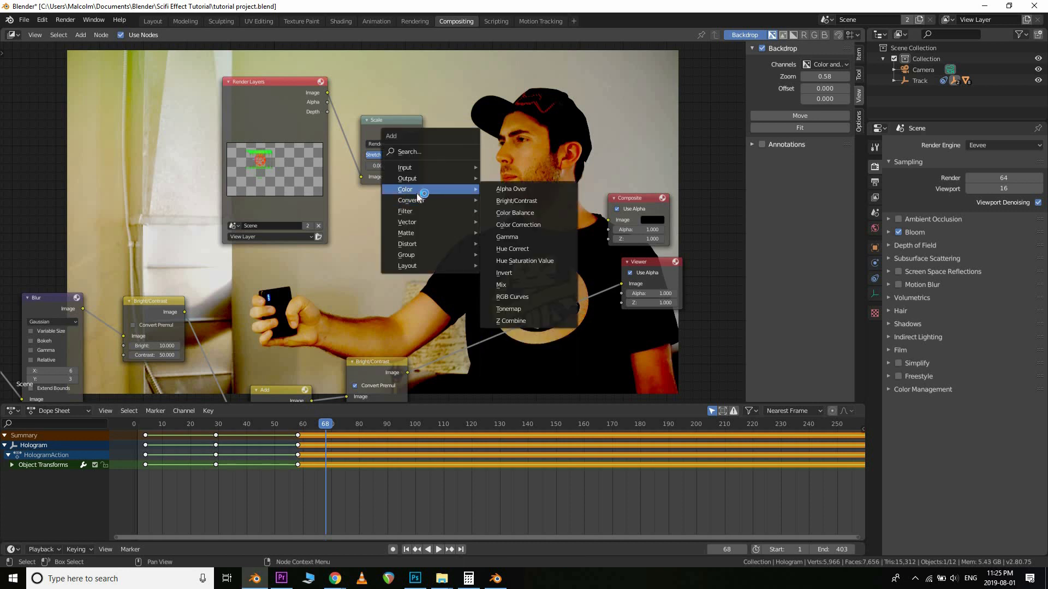
click(414, 212)
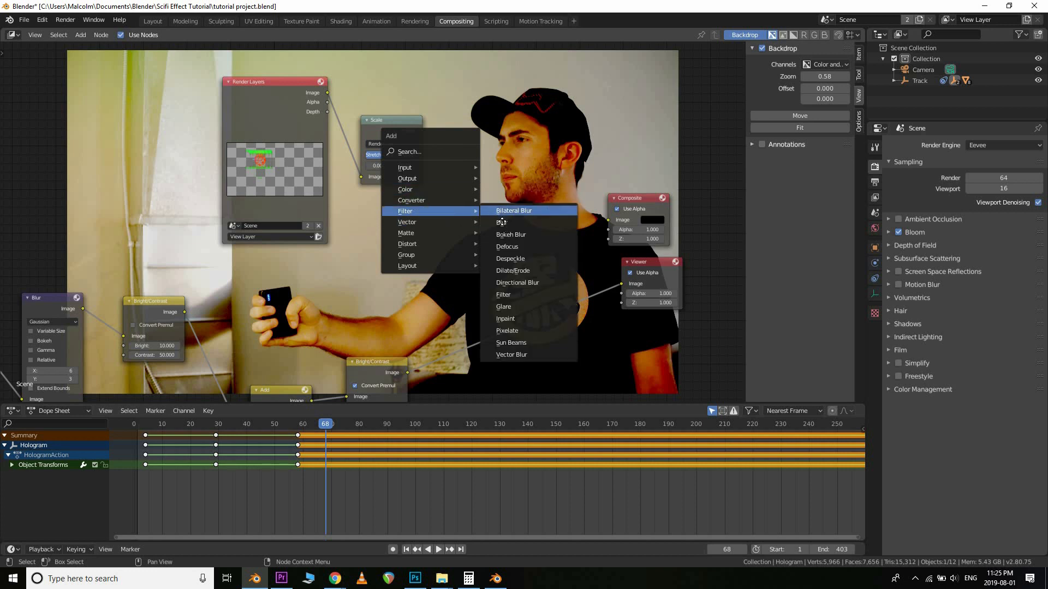
click(451, 108)
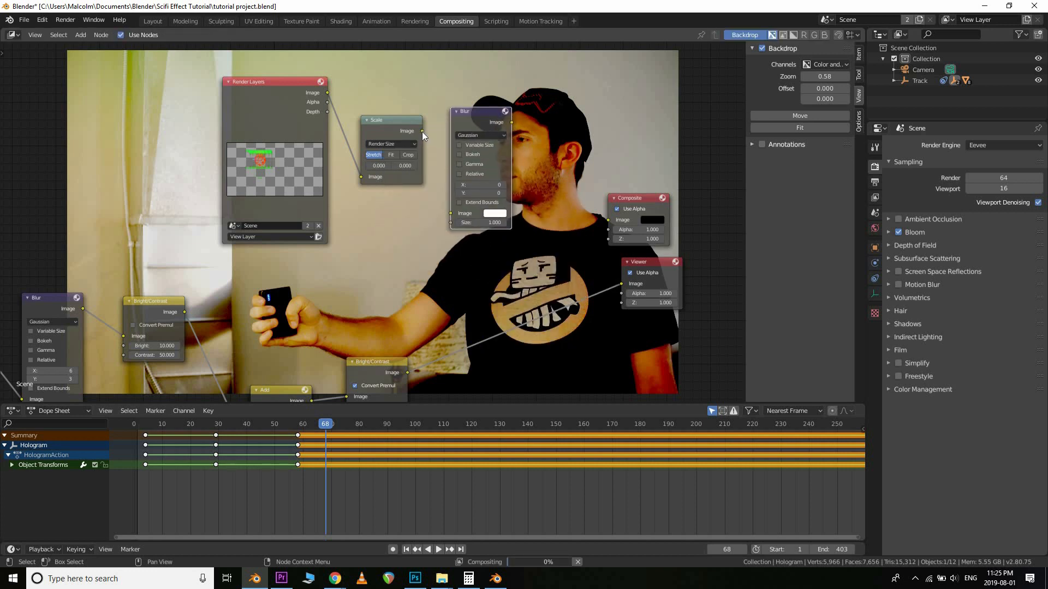
drag(423, 131, 451, 215)
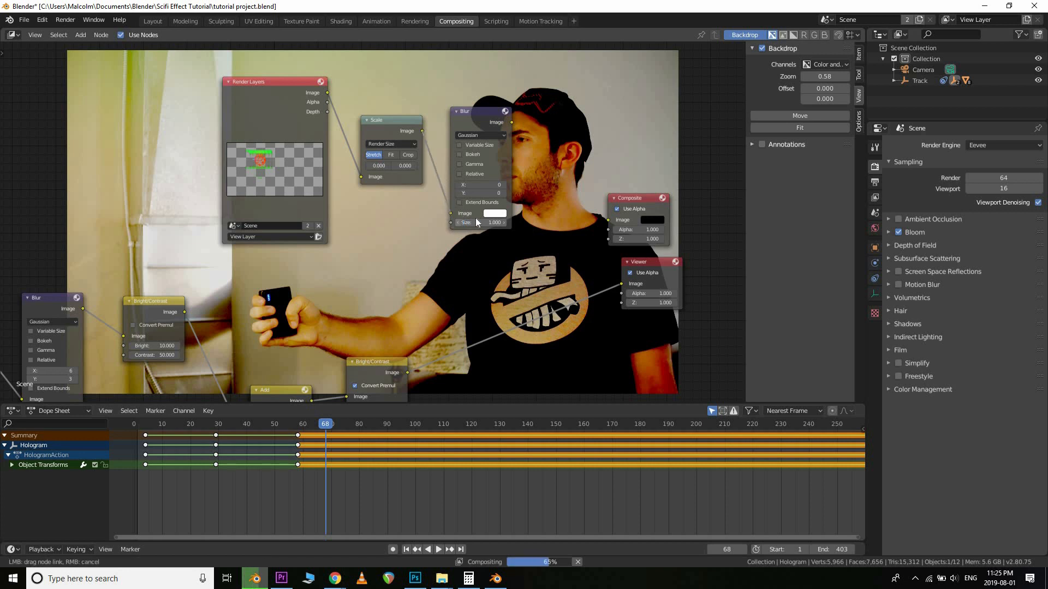
Move the Composite and Viewer nodes together farther up and to the right to make room
middle_drag(542, 187, 444, 107)
drag(459, 106, 545, 257)
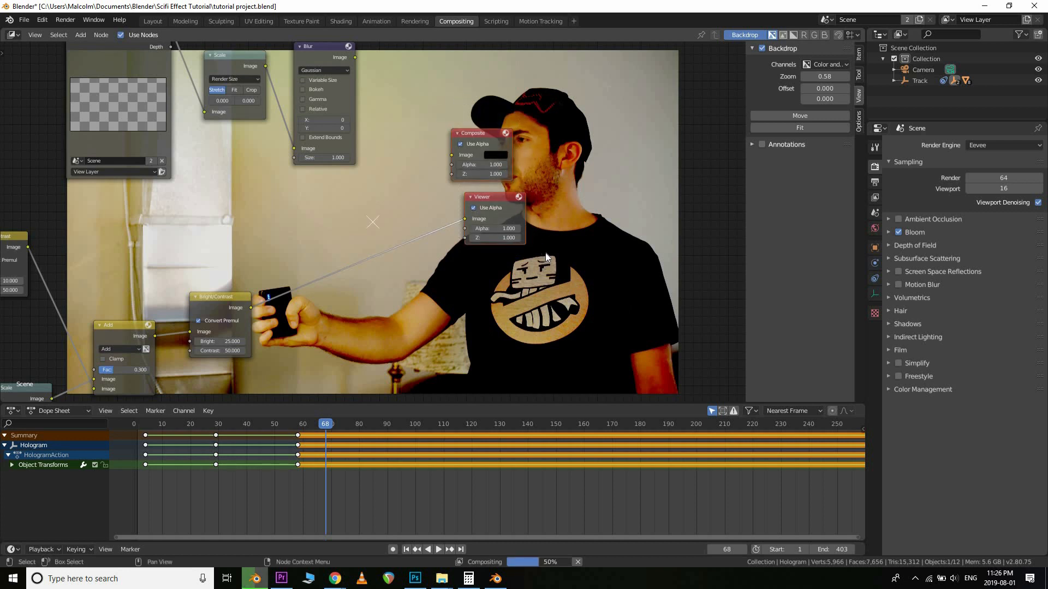
key(g)
click(664, 208)
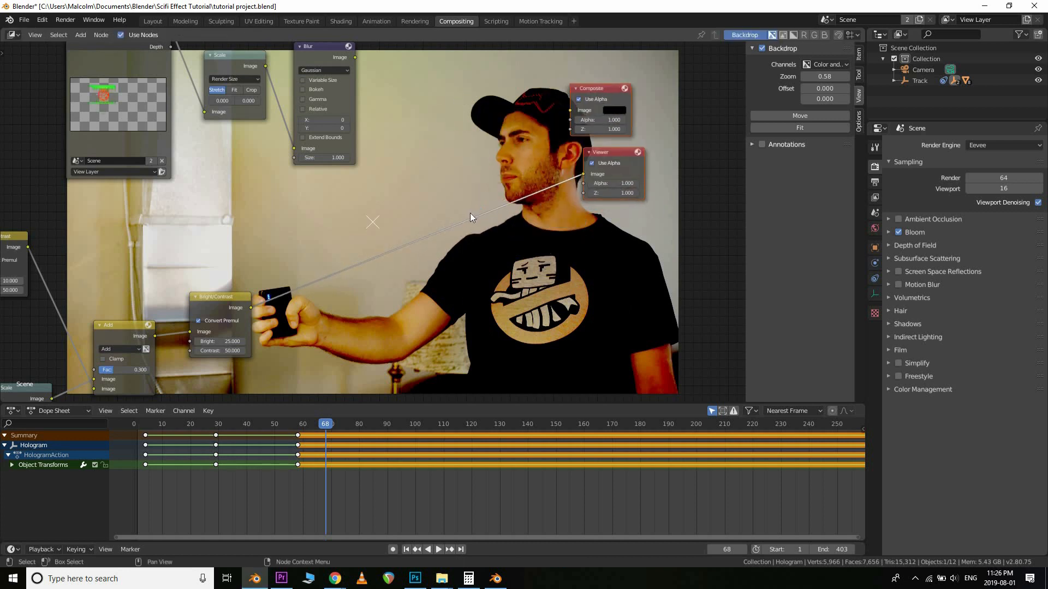
On the new Blur node, turn on Bokeh and Relative and set the blur to X 1% and Y 0.1%
scroll(436, 212, down, 3)
middle_drag(437, 211, 444, 282)
scroll(445, 284, up, 1)
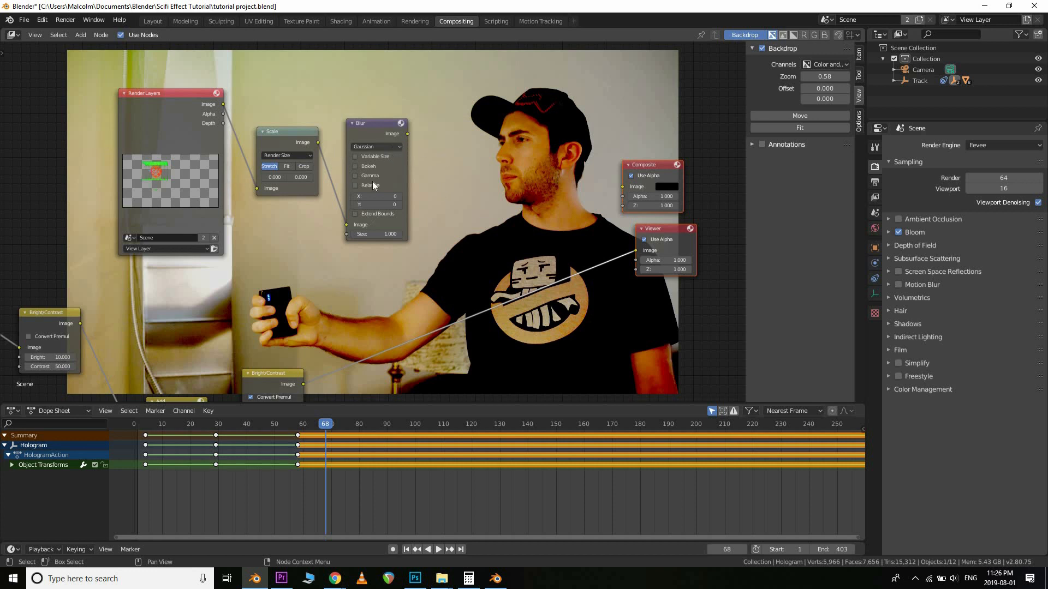
click(355, 166)
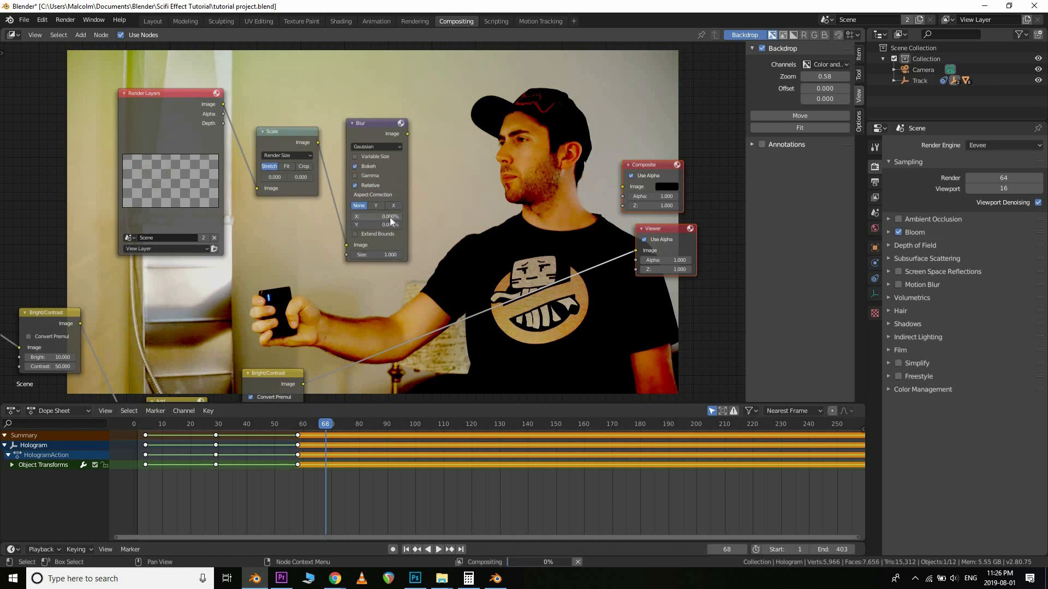
click(391, 218)
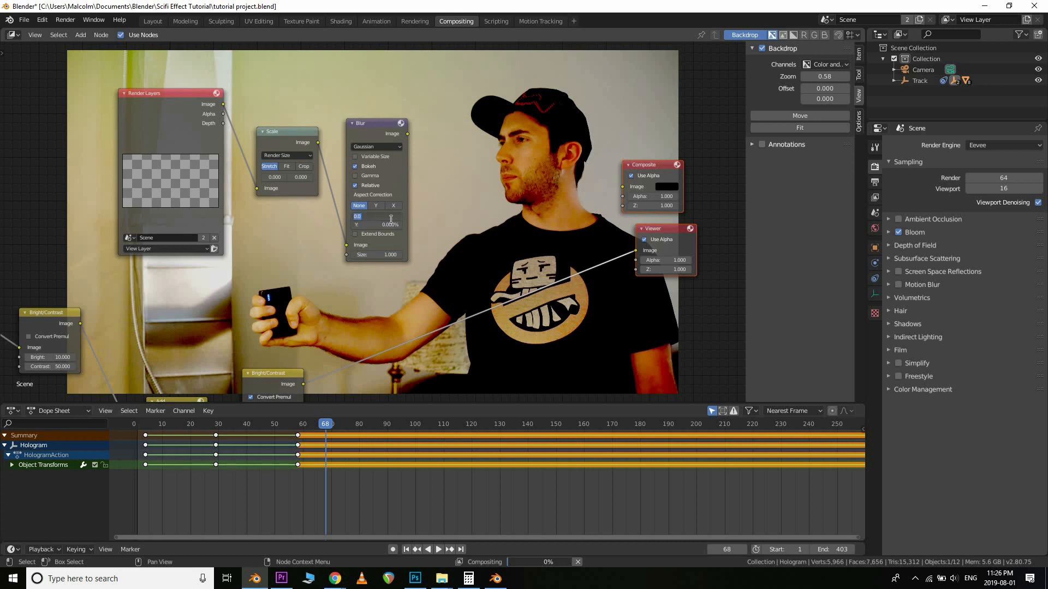
text(1)
key(Tab)
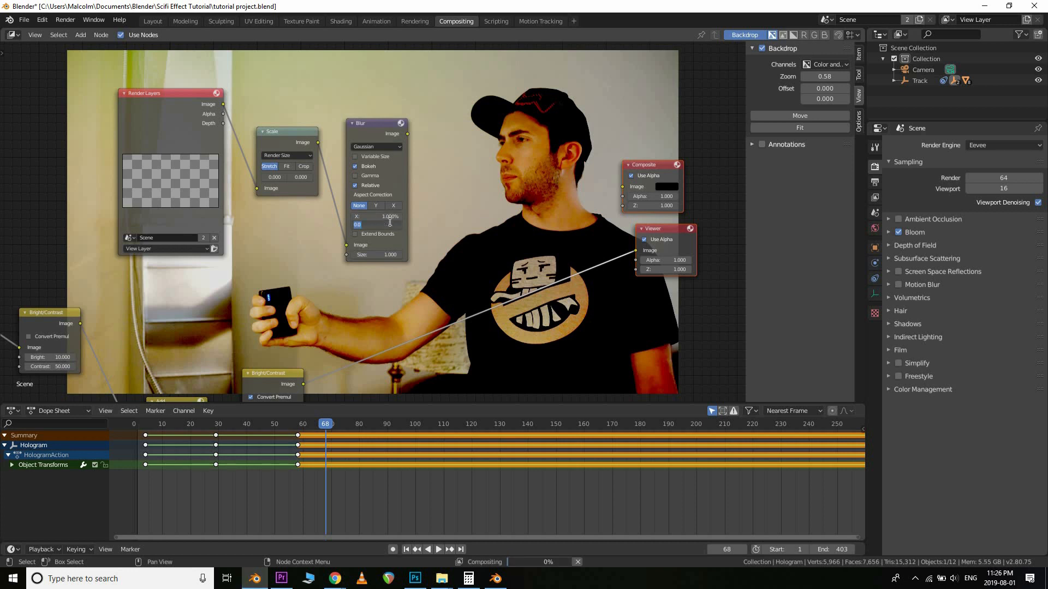
text(0.1)
key(Return)
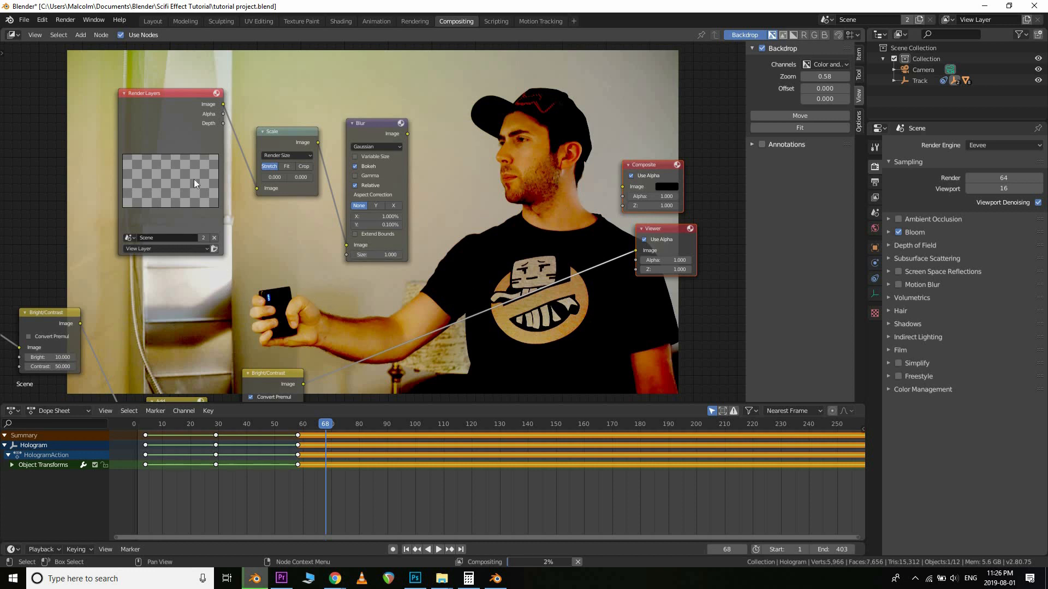
Add a Bright/Contrast color node between the new Blur node and the Composite and Viewer nodes
middle_drag(438, 264, 404, 268)
key(shift+a)
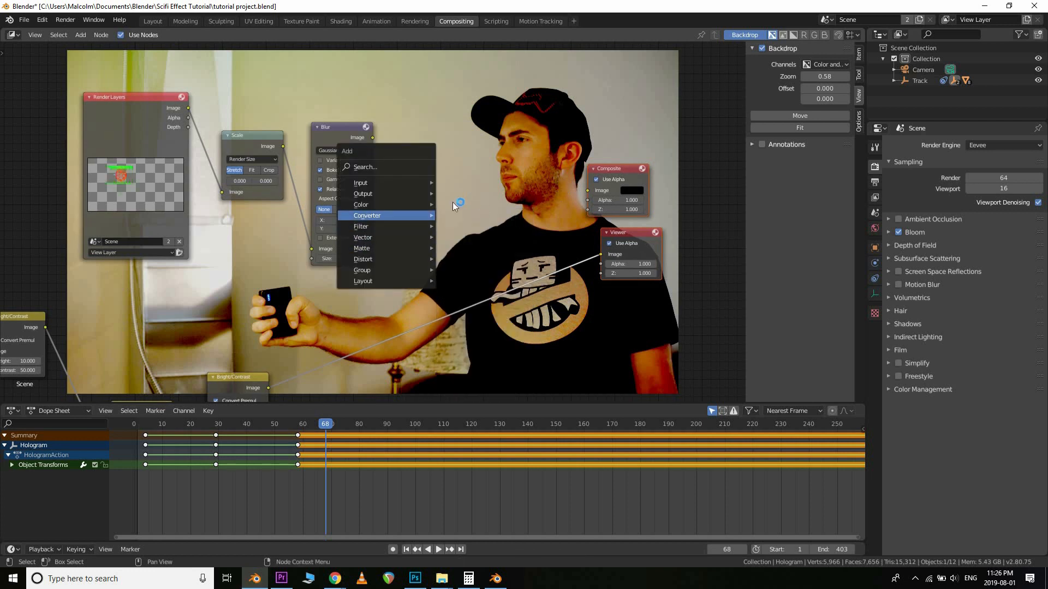
key(Escape)
key(shift+a)
mouse_move(421, 183)
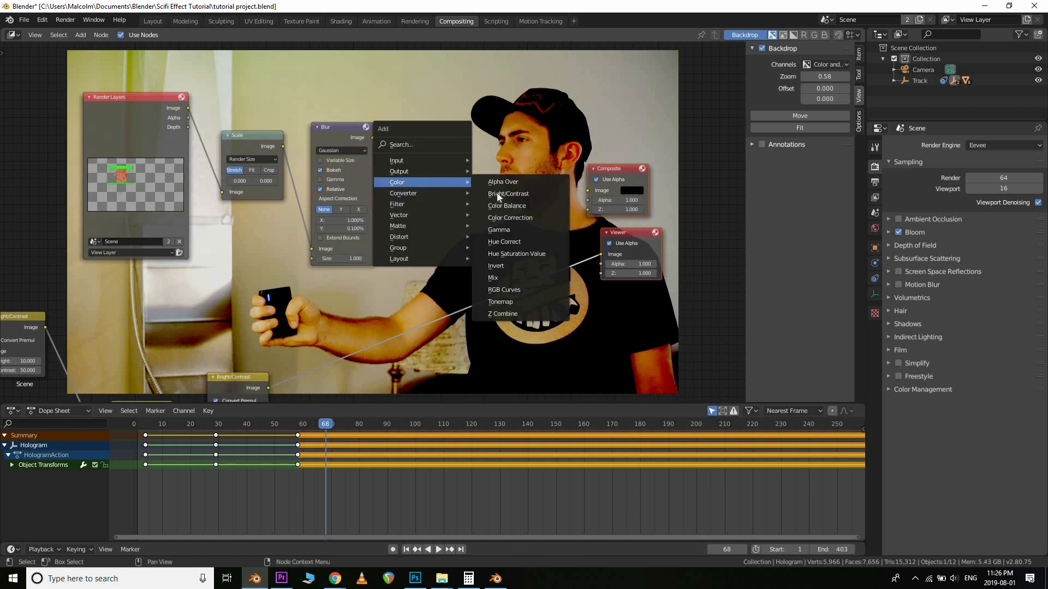
click(546, 194)
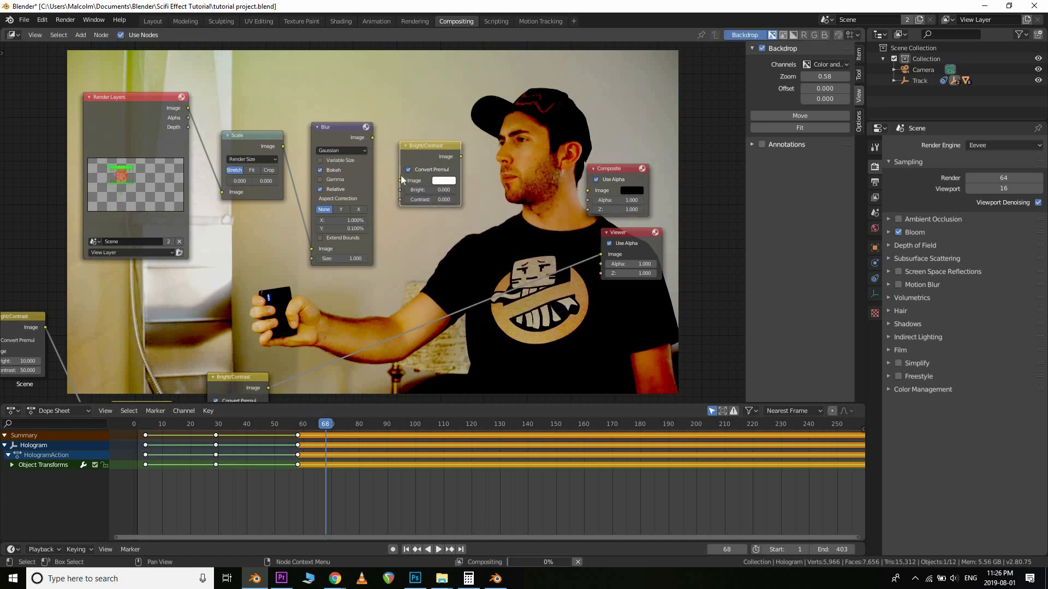
Link the new Blur's Image output to the Bright/Contrast's Image input and shift the Composite and Viewer nodes farther right and slightly up
drag(400, 179, 402, 180)
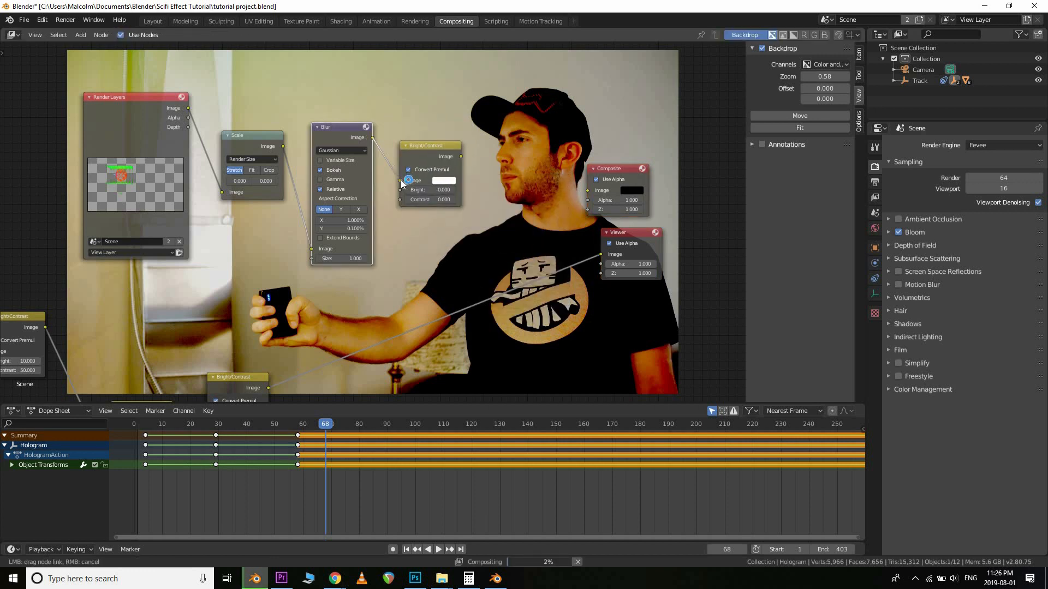
scroll(499, 235, down, 3)
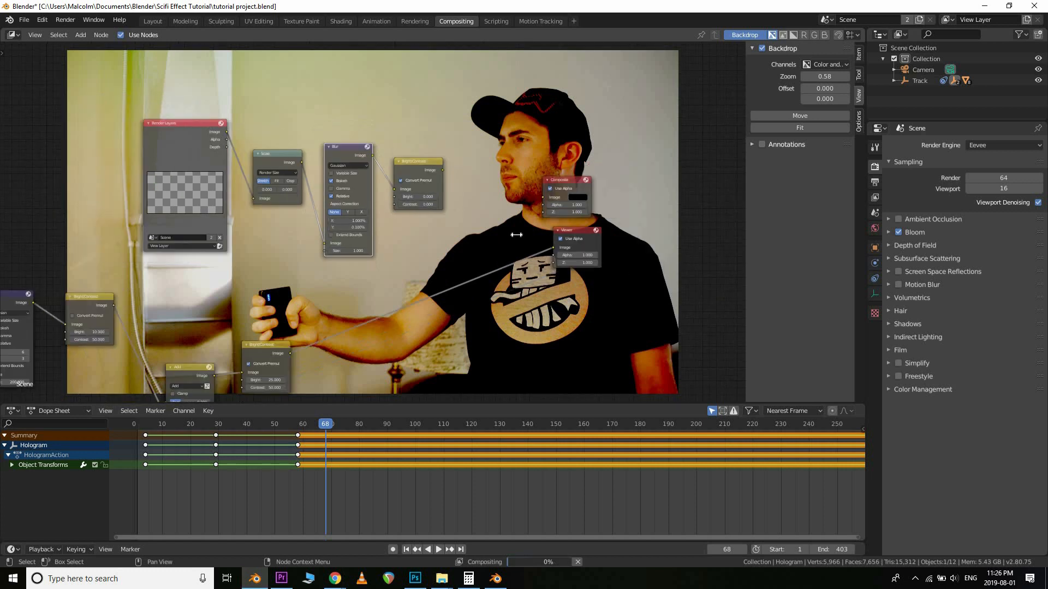
key(b)
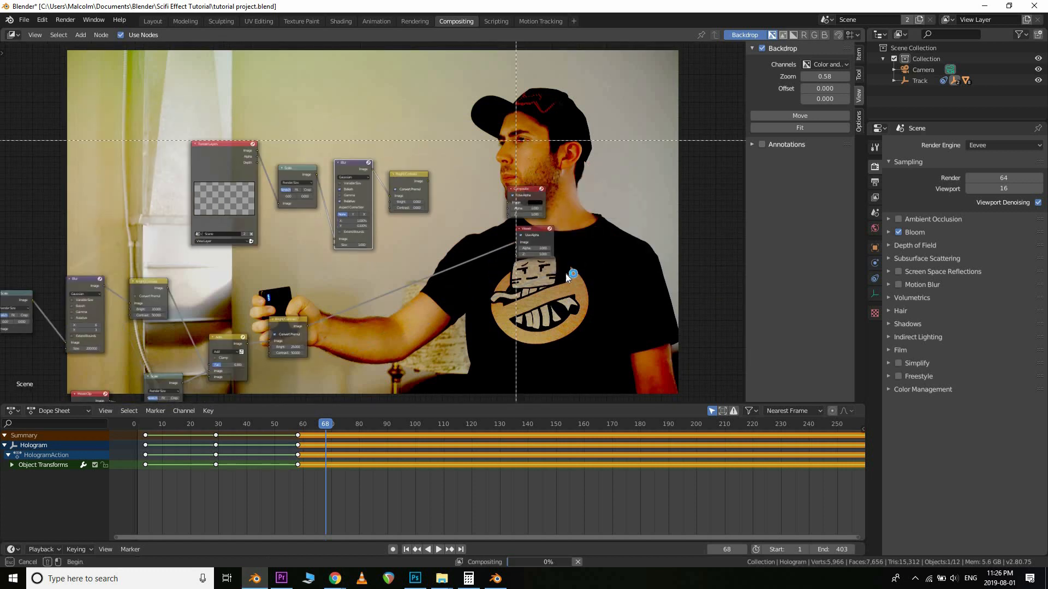
drag(511, 147, 548, 267)
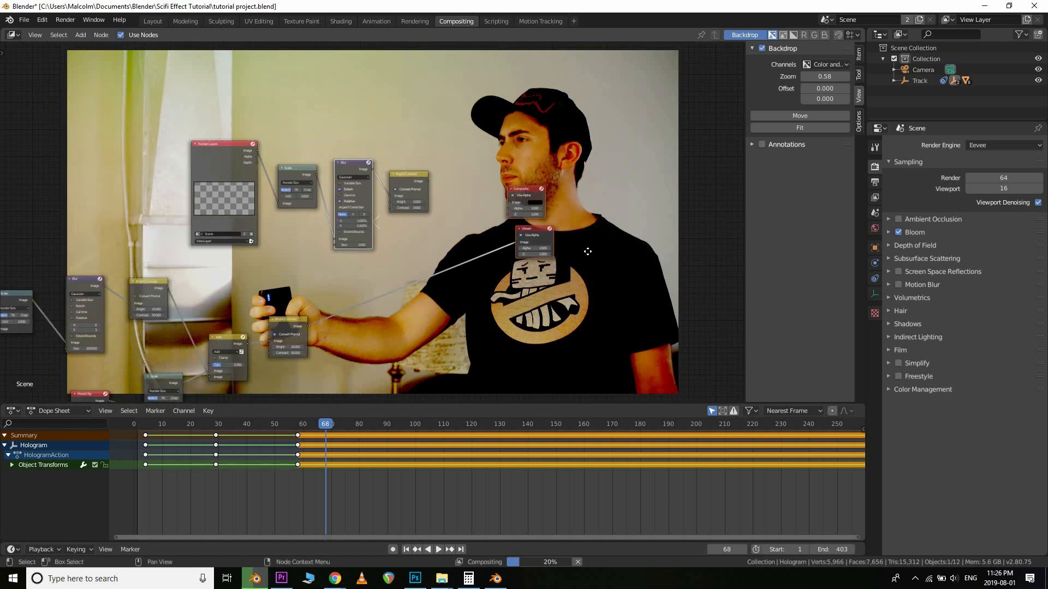
key(g)
click(420, 130)
Reposition the new Blur node slightly higher, between its Scale and Bright/Contrast nodes
click(411, 145)
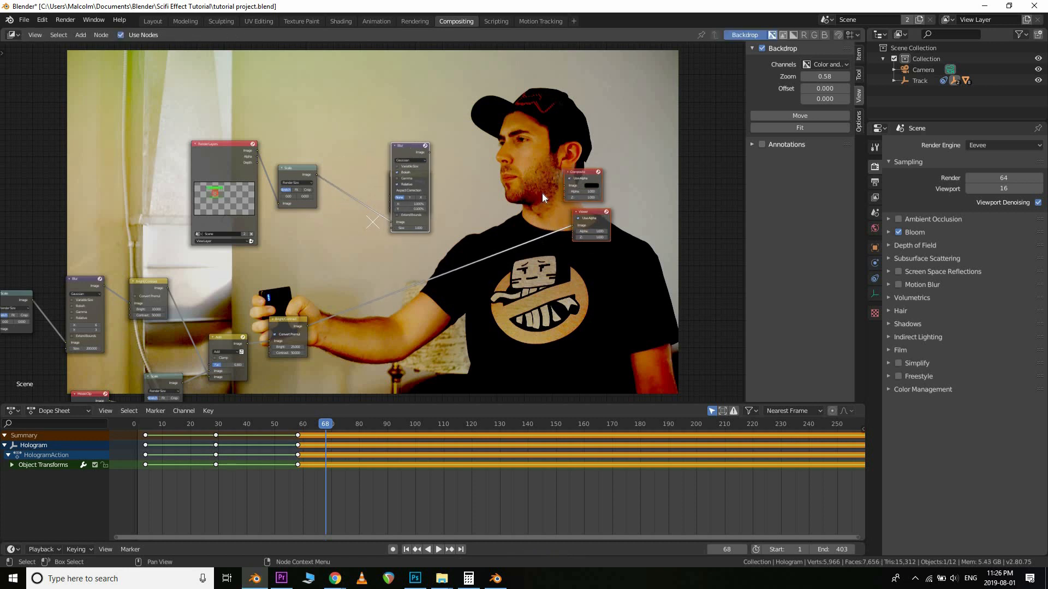
key(g)
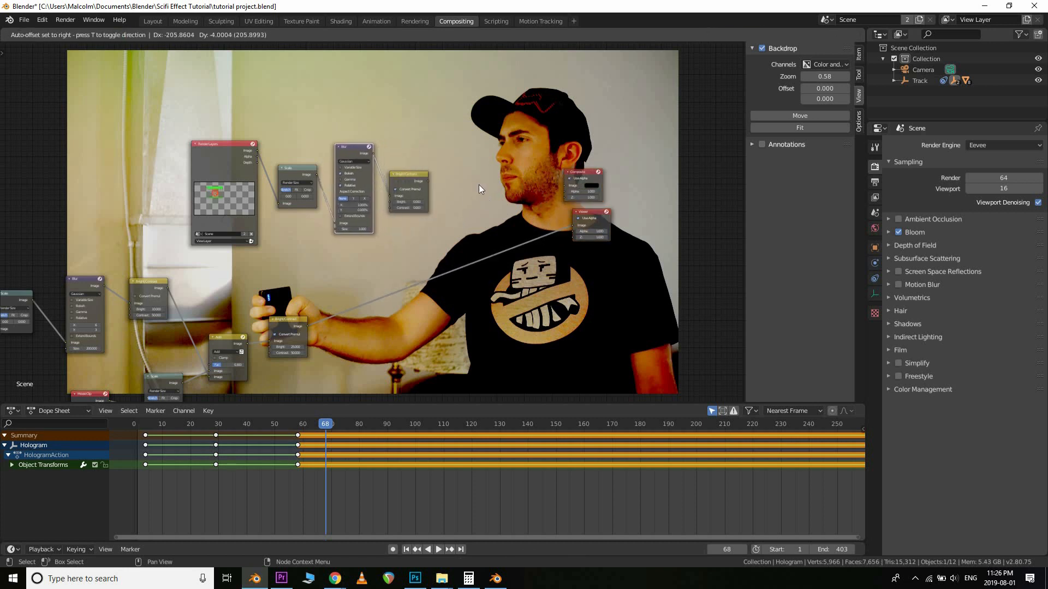
click(480, 185)
Duplicate the Alpha Over node and insert the copy into the link between the glow branch's last Bright/Contrast and the Viewer
scroll(464, 313, up, 1)
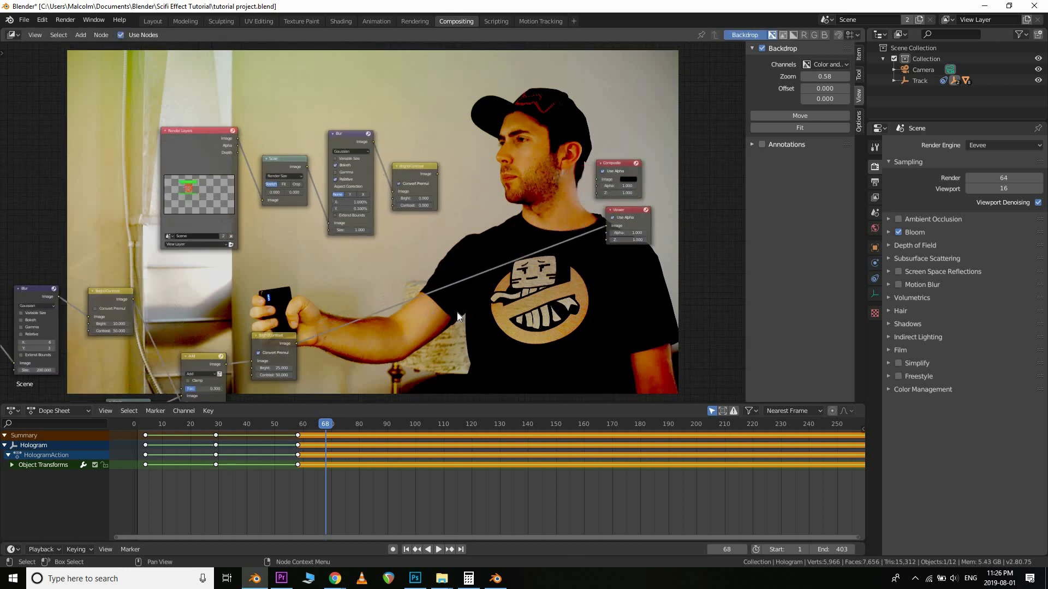
middle_drag(458, 317, 604, 200)
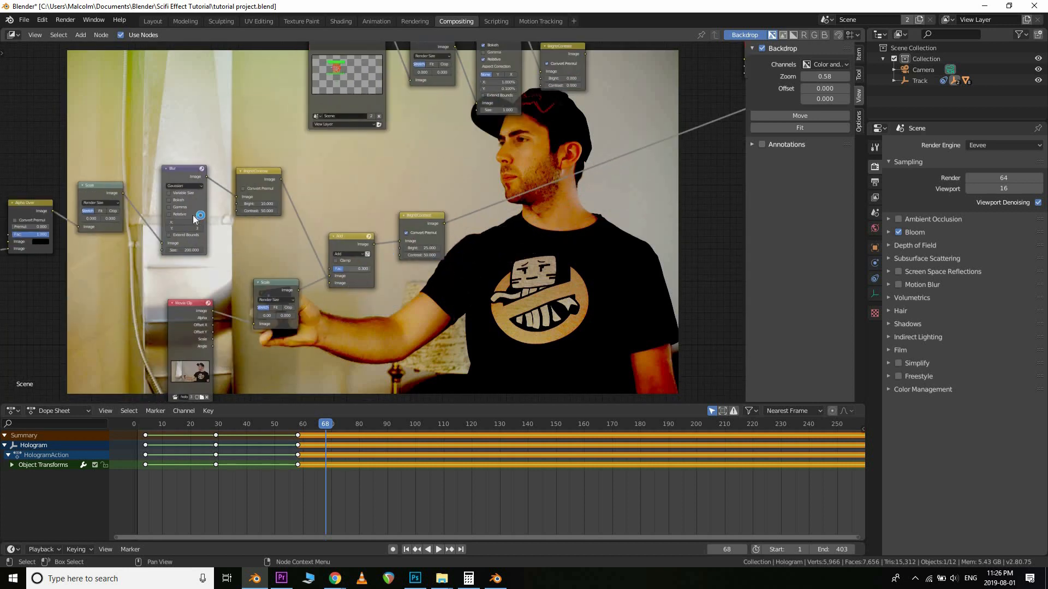
middle_drag(280, 214, 458, 200)
click(207, 187)
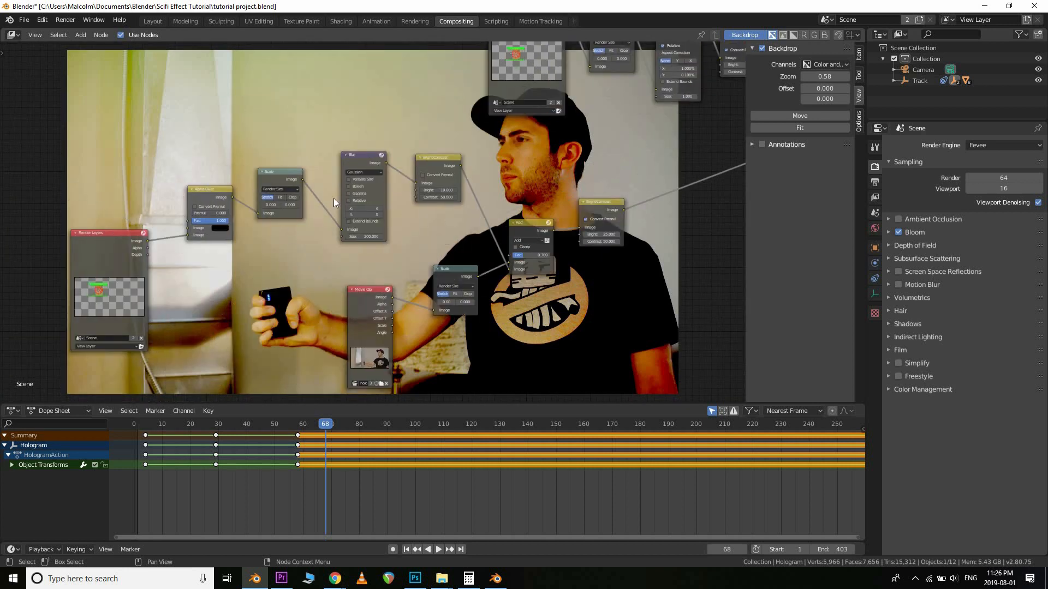
scroll(498, 227, down, 5)
key(shift+d)
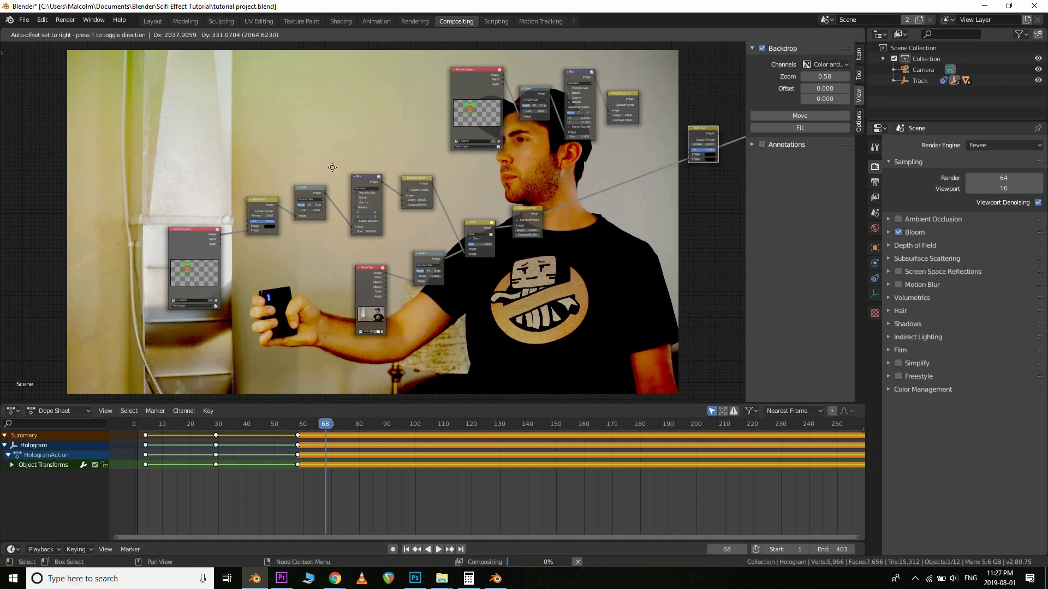
click(654, 177)
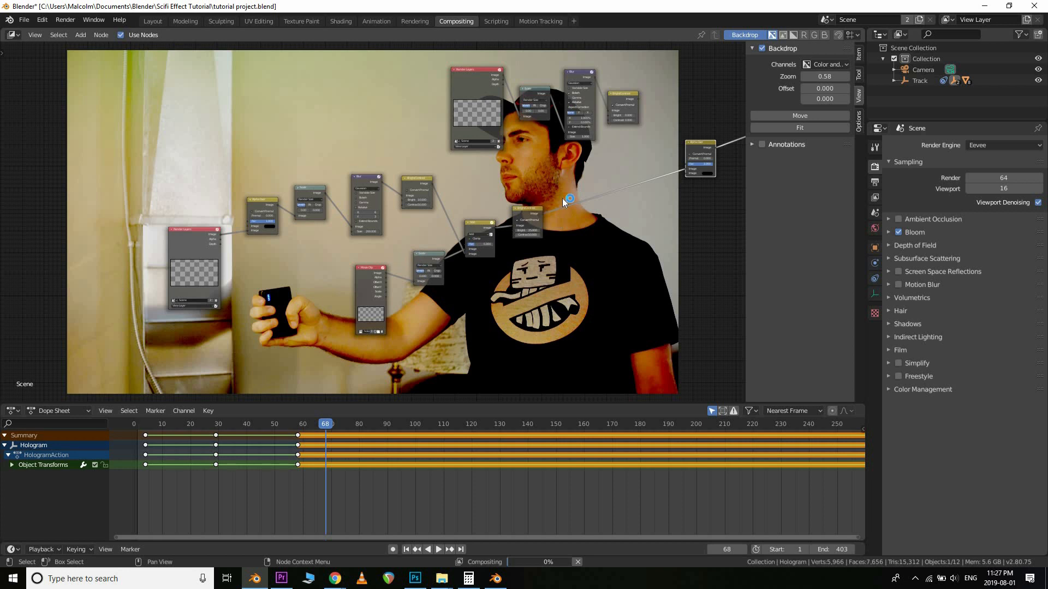
Link the second hologram branch's Bright/Contrast Image output to the lower Image input of the new Alpha Over node
middle_drag(687, 208, 503, 249)
scroll(595, 211, up, 1)
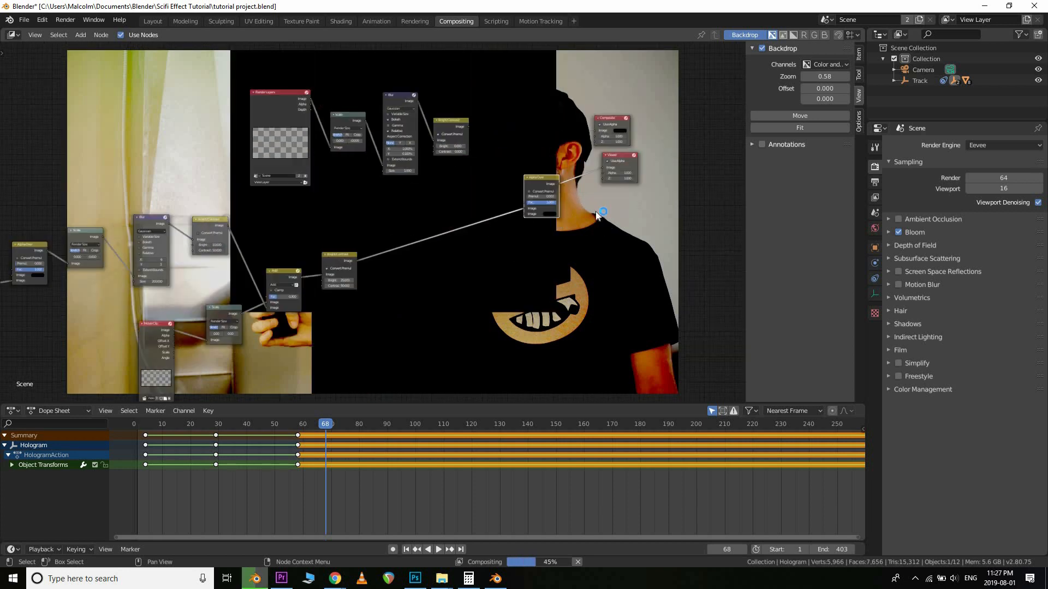
middle_drag(585, 197, 467, 249)
scroll(377, 218, up, 4)
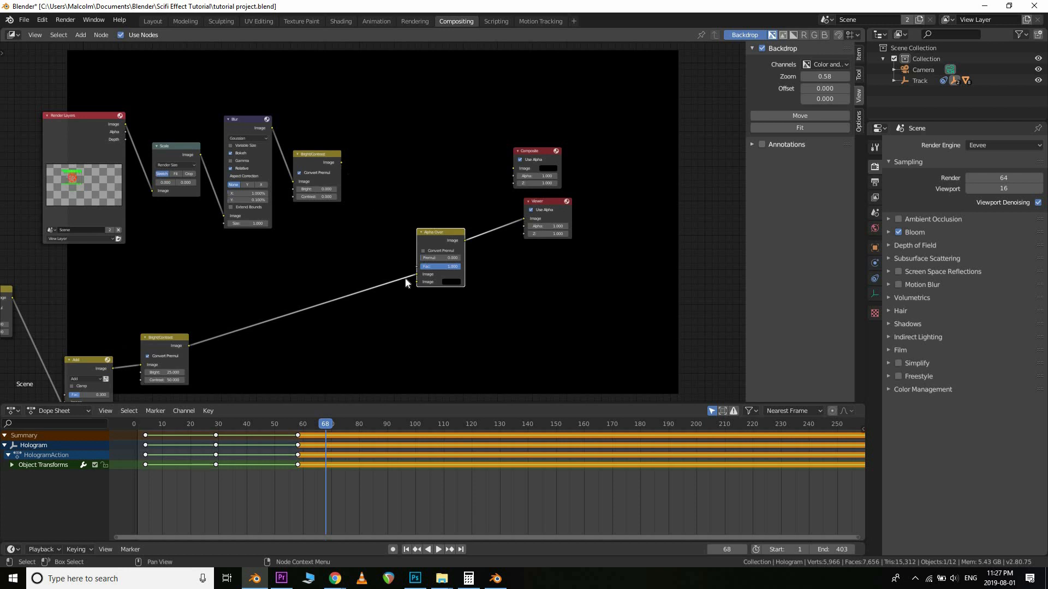
drag(341, 162, 418, 283)
scroll(473, 323, up, 2)
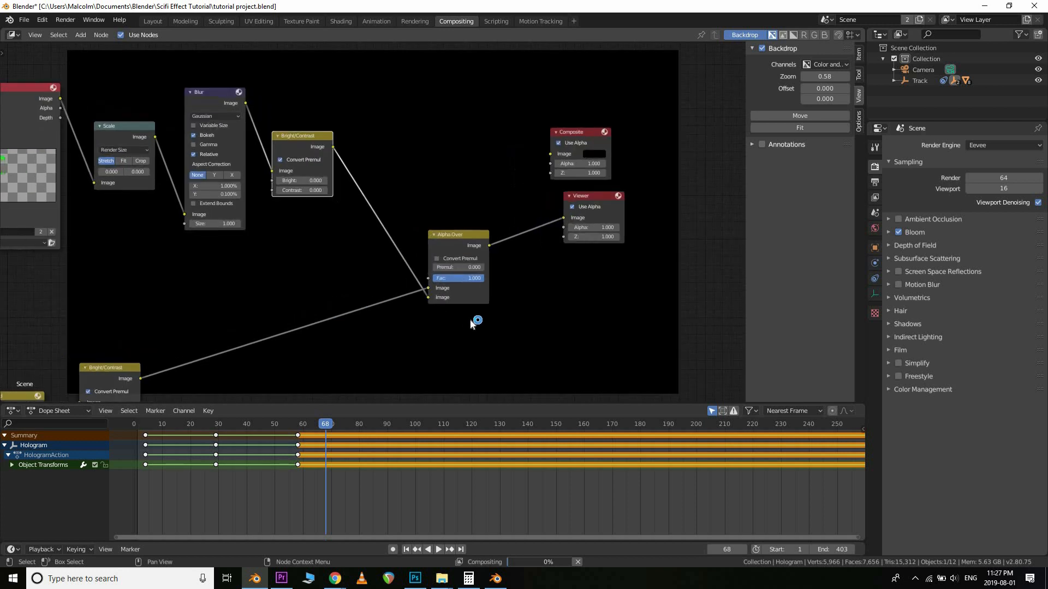
scroll(472, 323, up, 1)
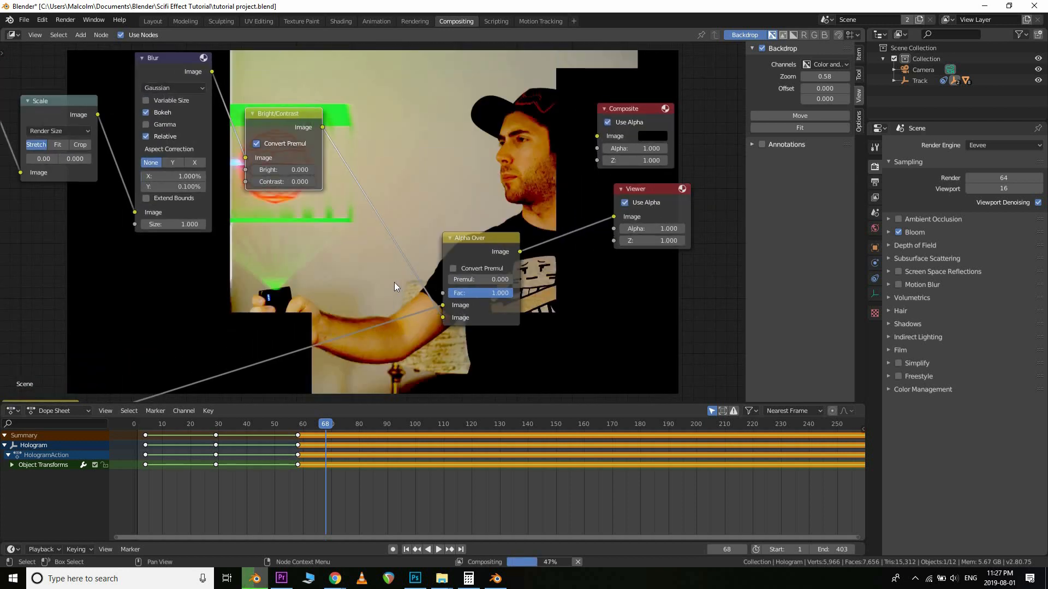
Set the Size of the second hologram branch's Blur node to 0.2
scroll(374, 259, down, 3)
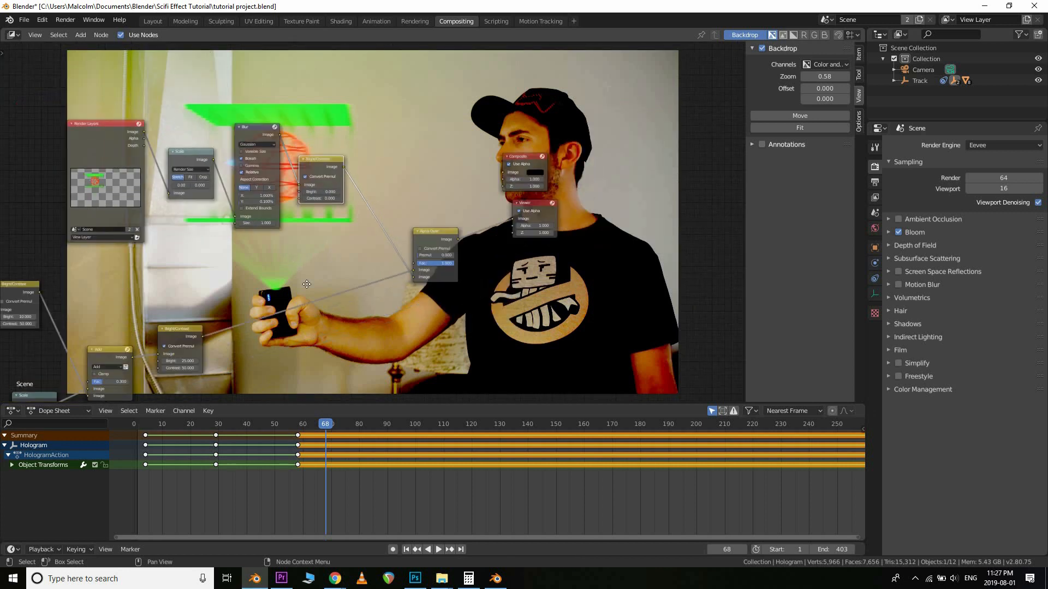
middle_drag(307, 285, 437, 371)
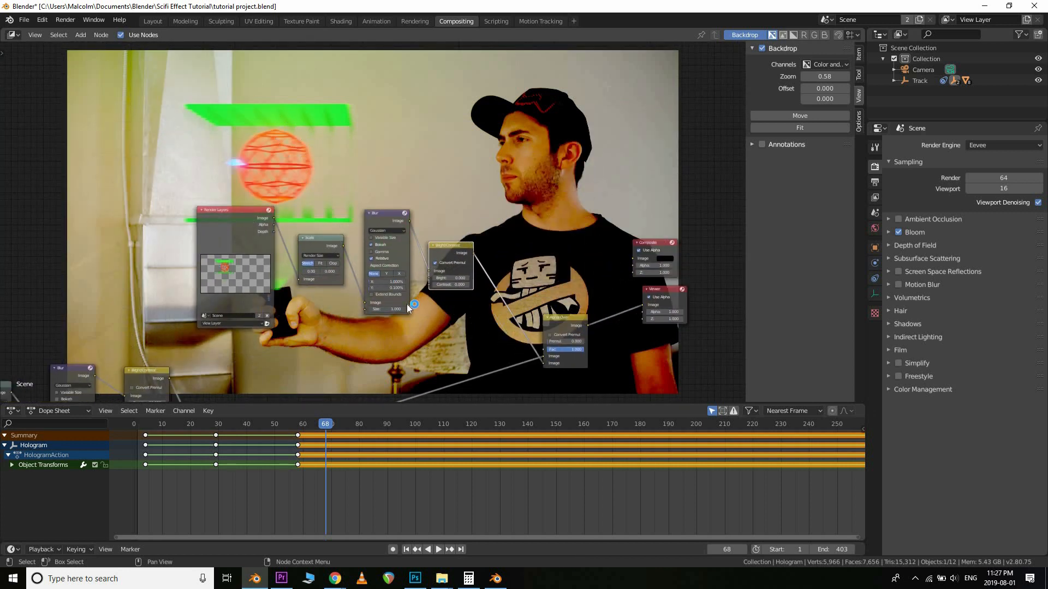
scroll(451, 326, up, 3)
scroll(462, 334, up, 1)
middle_drag(460, 270, 426, 195)
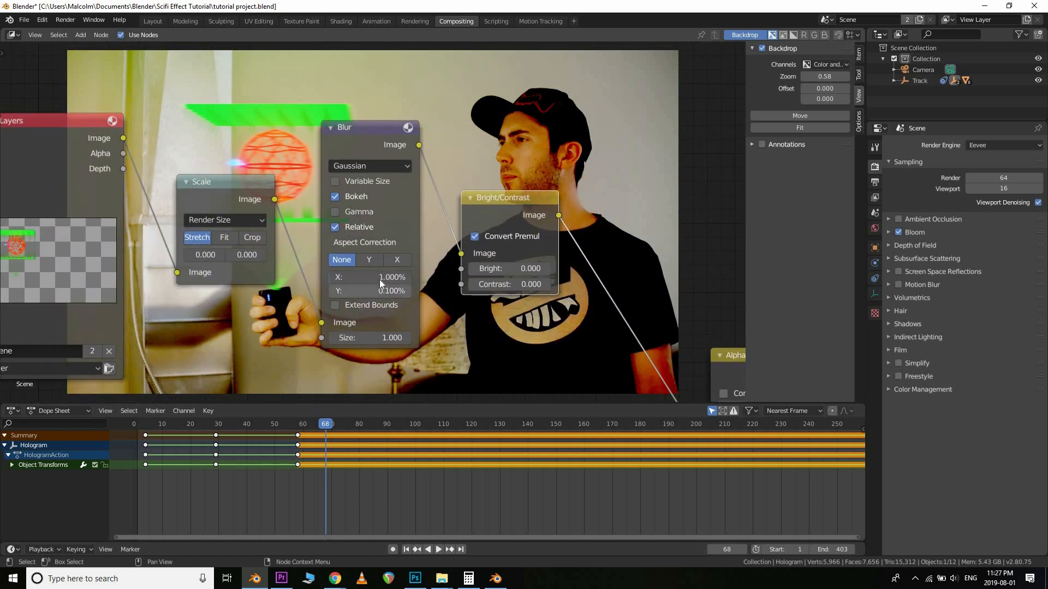
click(378, 278)
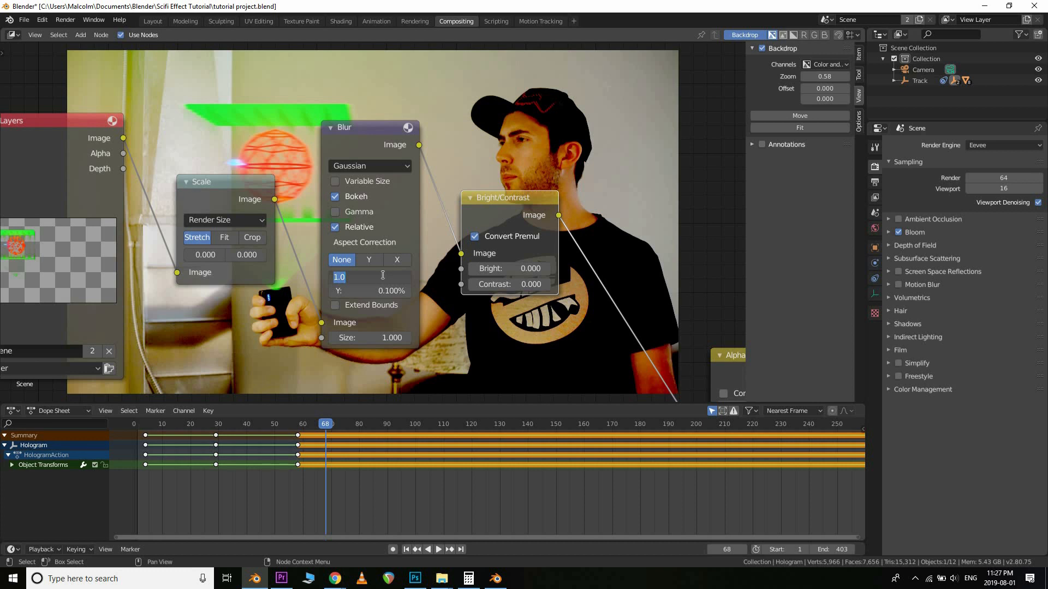
double_click(390, 340)
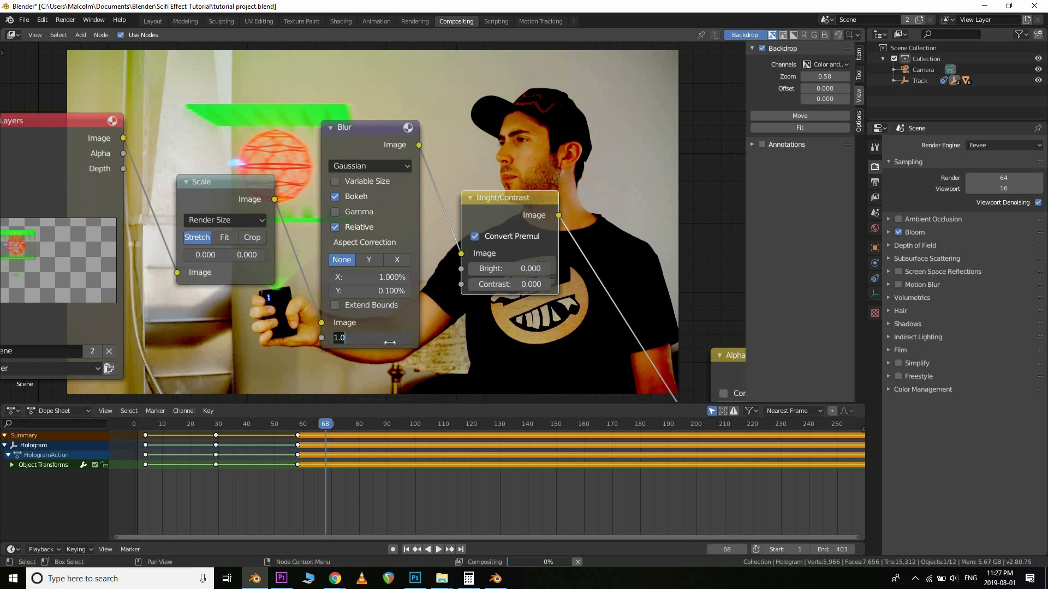
text(0.2)
key(Return)
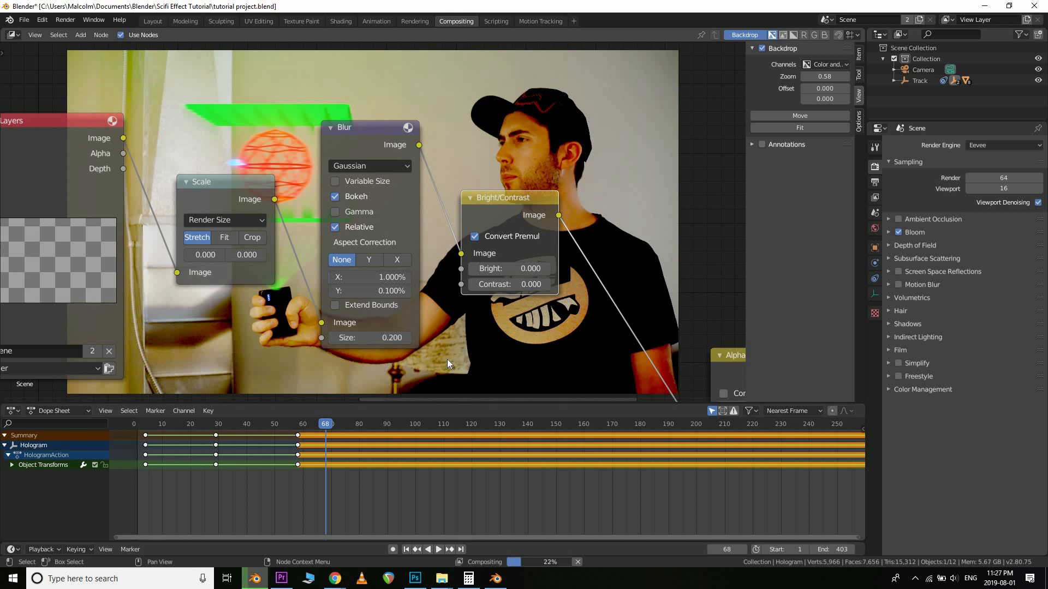
Move the second hologram branch's Render Layers, Scale, Blur and Bright/Contrast nodes together up and to the left
scroll(366, 167, down, 1)
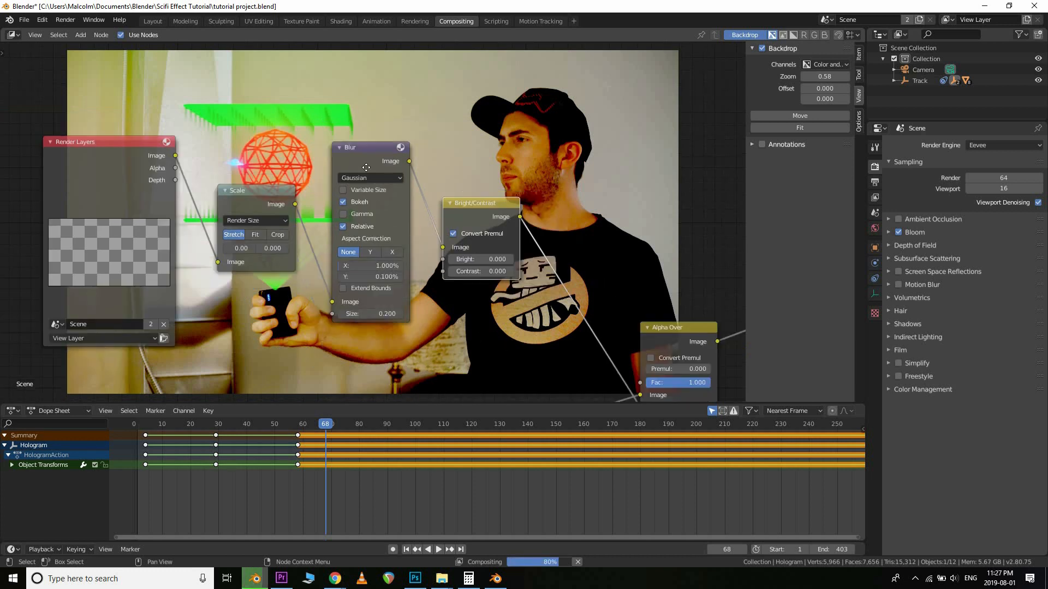
middle_drag(366, 167, 477, 371)
scroll(480, 295, down, 4)
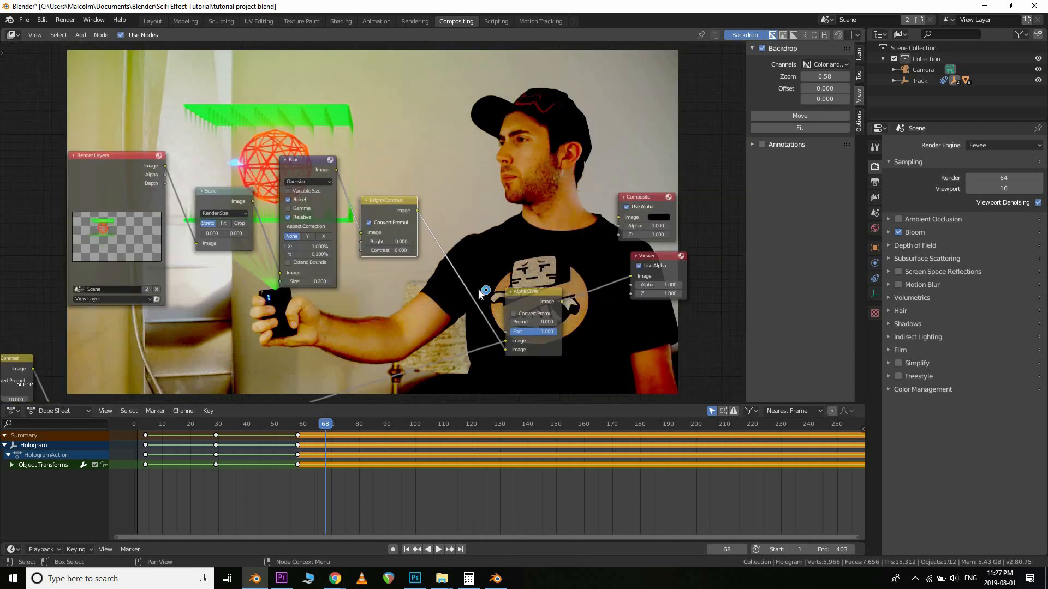
scroll(479, 293, down, 9)
middle_drag(406, 311, 384, 256)
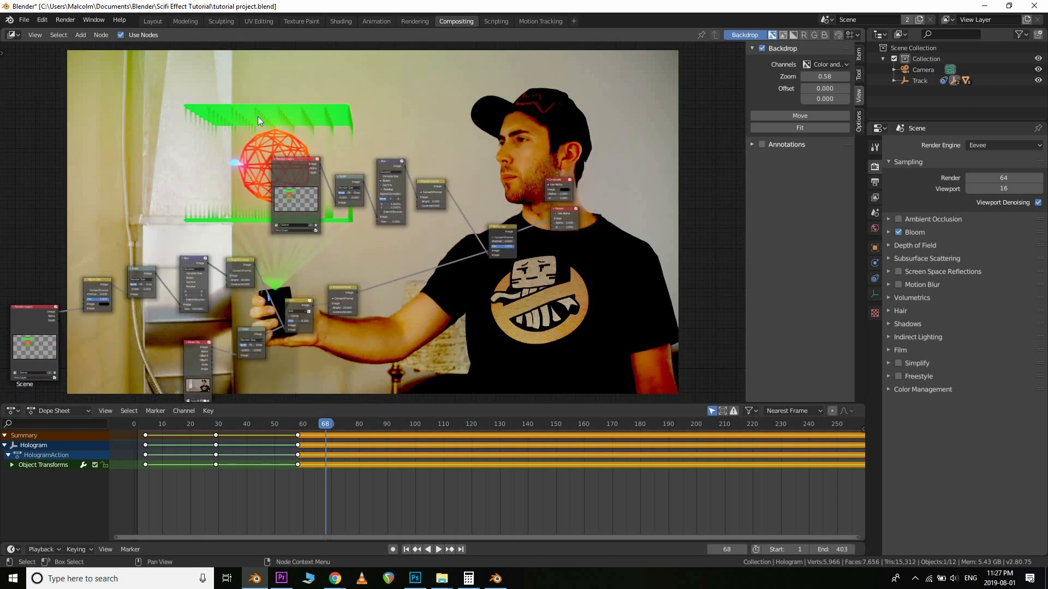
drag(257, 116, 457, 278)
key(g)
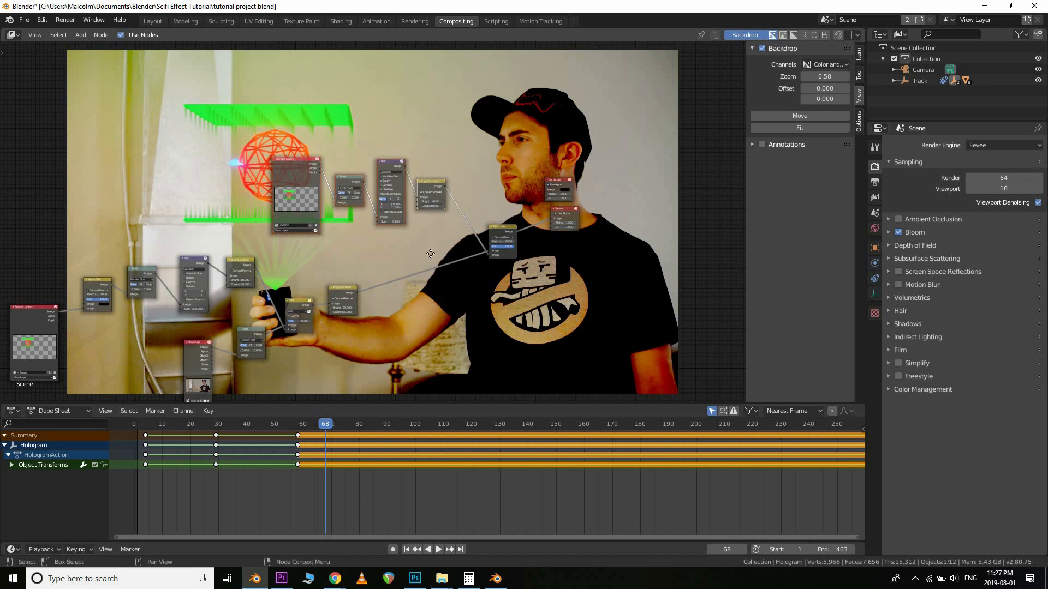
click(374, 265)
Move the Movie Clip node and its Scale node together farther down, below the glow branch
scroll(370, 264, down, 4)
middle_drag(288, 337, 430, 264)
scroll(329, 251, up, 1)
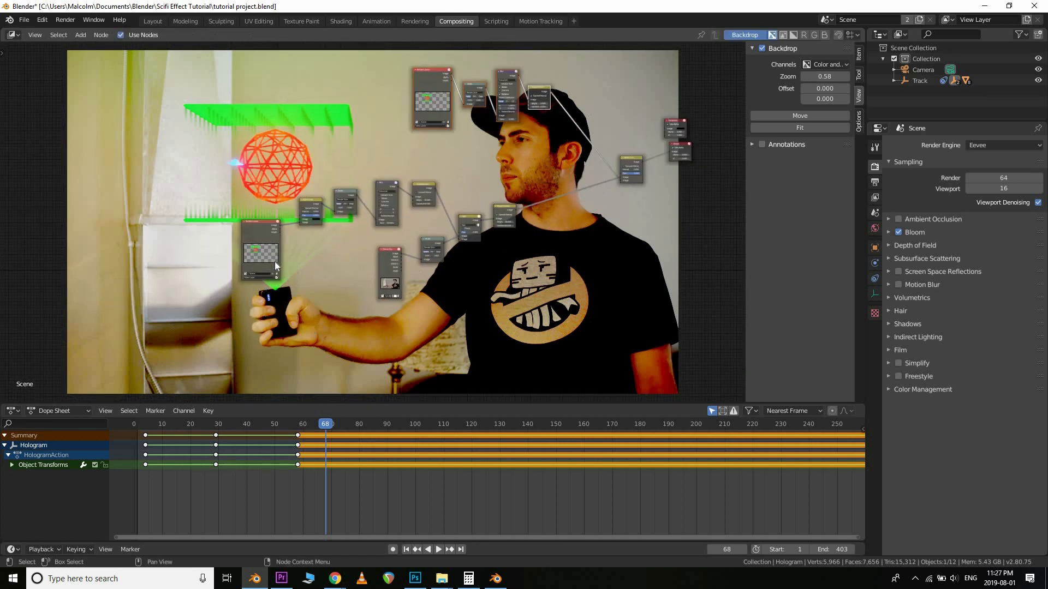
mouse_move(345, 273)
mouse_down()
mouse_move(376, 247)
mouse_move(481, 312)
mouse_up()
key(b)
key(g)
click(504, 416)
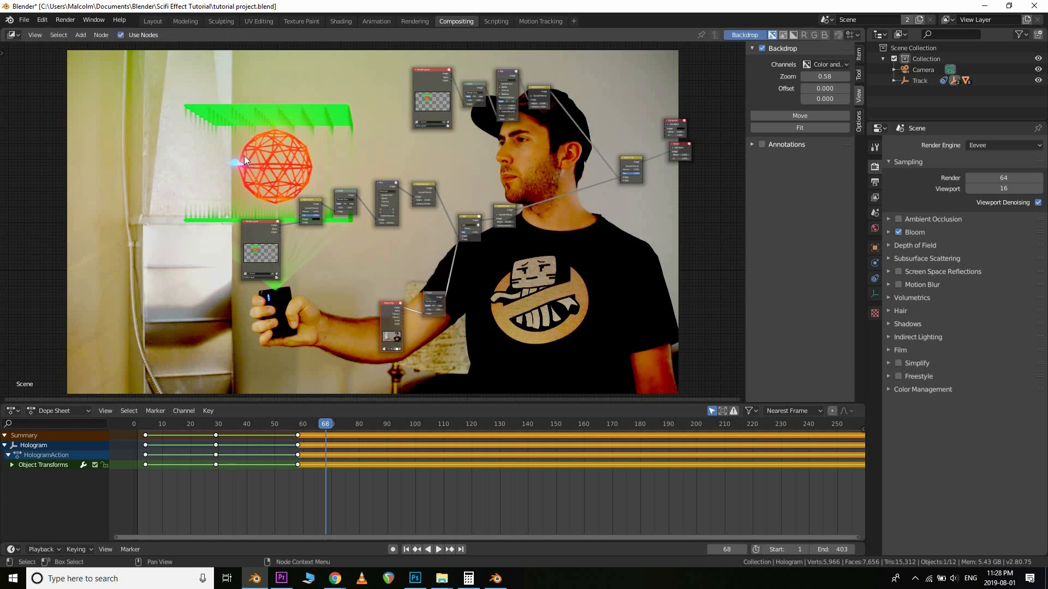
Move the glow branch from Render Layers through Bright/Contrast as a group up and to the left, away from the Add node
key(b)
drag(226, 144, 417, 257)
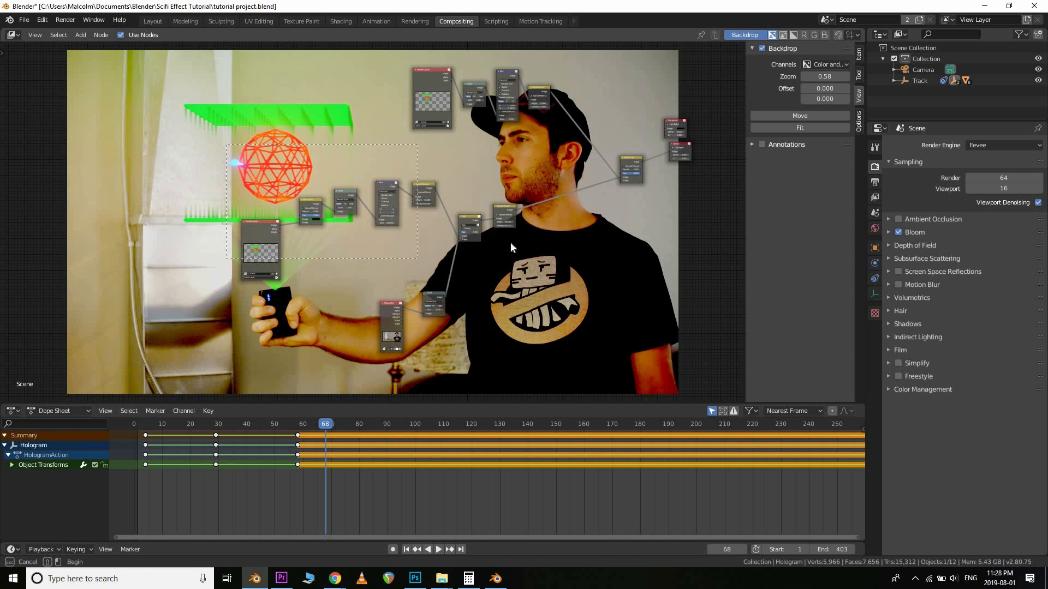
key(g)
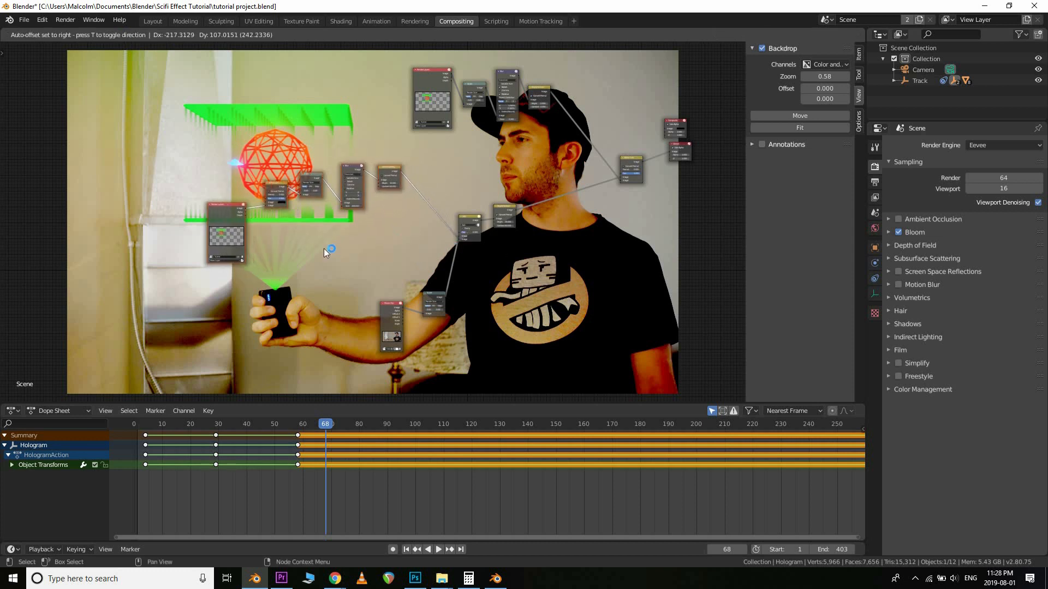
click(317, 246)
Move only the glow branch's Render Layers node slightly up and left, beside its Alpha Over node
key(alt+a)
click(228, 218)
key(g)
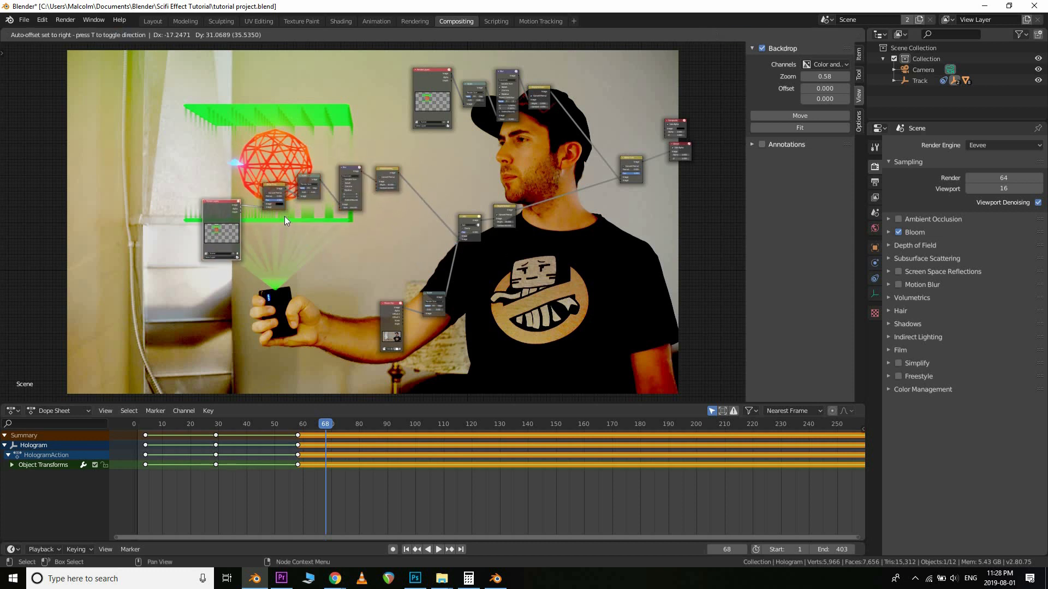
click(283, 252)
Examine the glow branch's nodes and links from Render Layers through Alpha Over, Scale, Blur and Bright/Contrast to the Add node
scroll(280, 255, up, 4)
scroll(259, 224, up, 2)
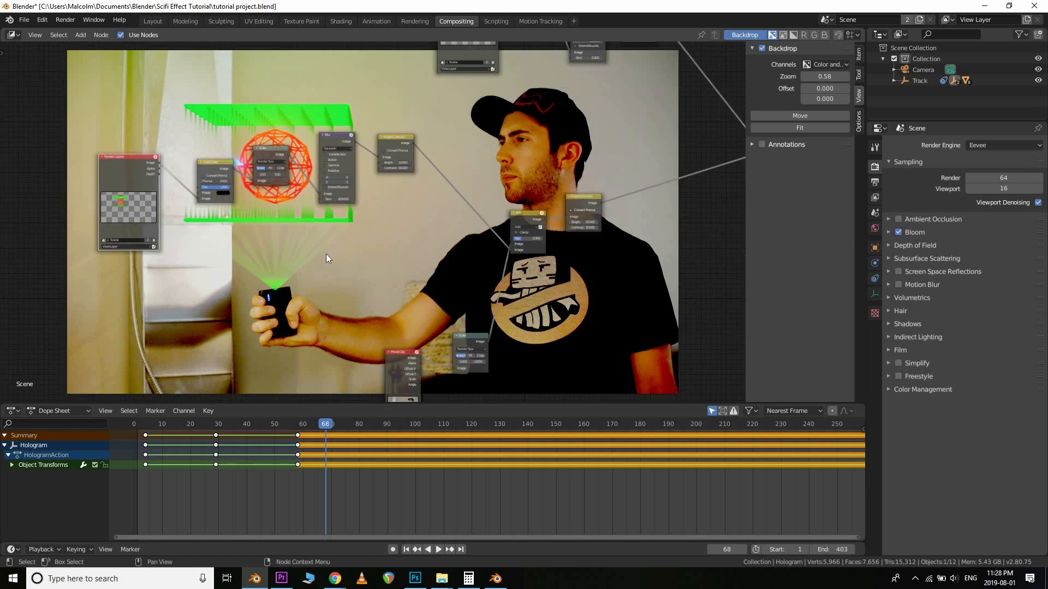
scroll(317, 263, up, 1)
middle_drag(287, 266, 424, 284)
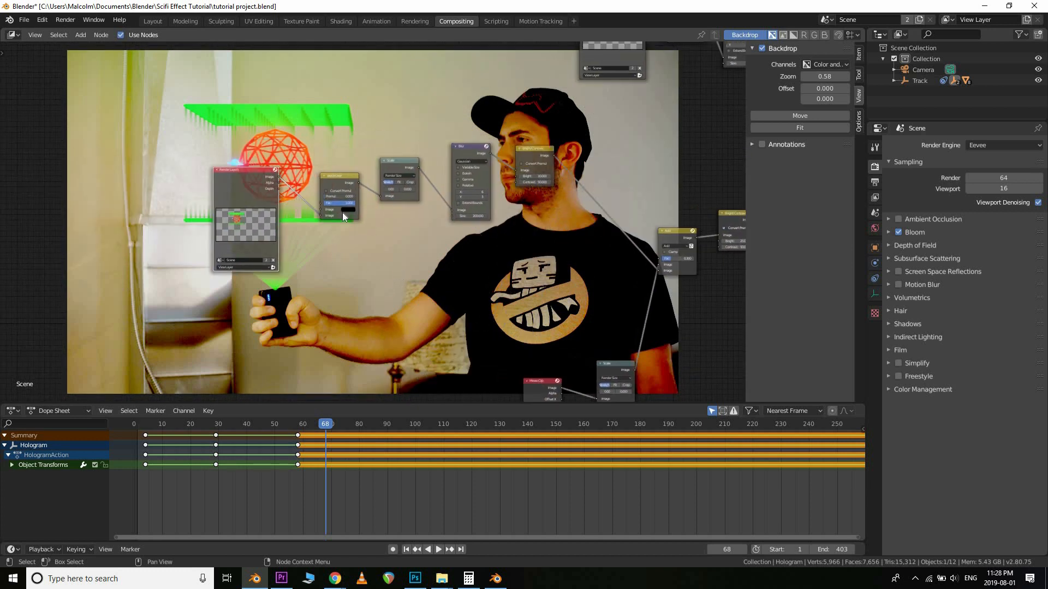
scroll(256, 267, up, 3)
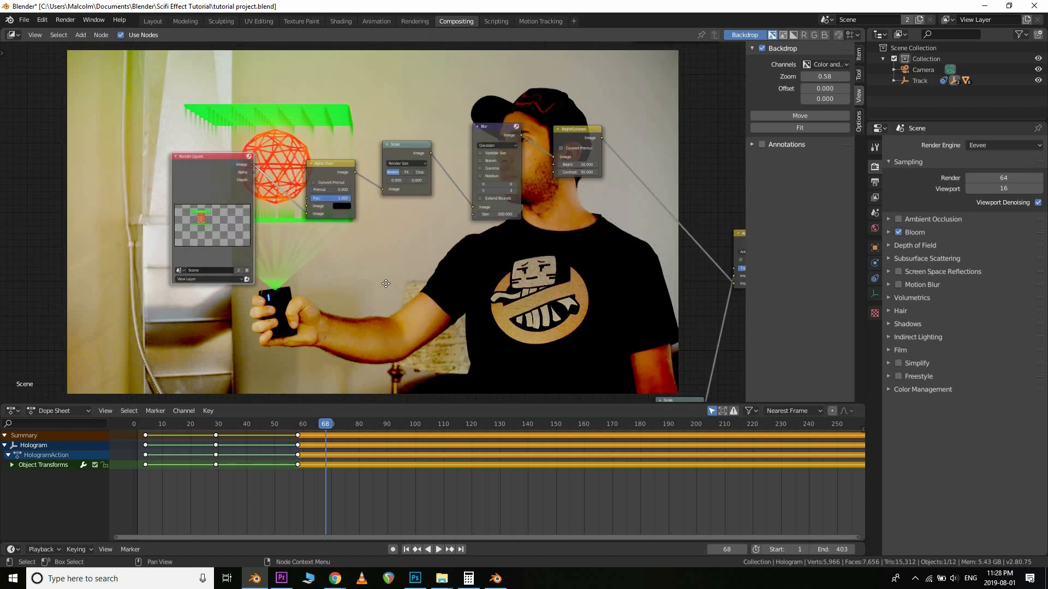
middle_drag(349, 229, 271, 245)
scroll(267, 249, up, 4)
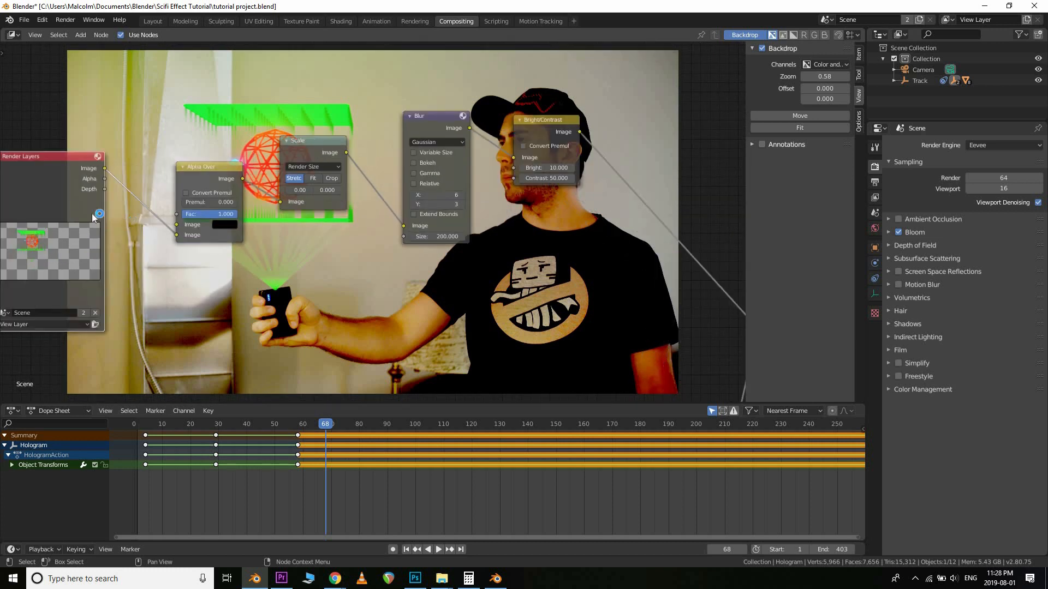
middle_drag(279, 192, 283, 195)
middle_drag(504, 250, 311, 176)
scroll(391, 285, down, 4)
scroll(391, 284, down, 2)
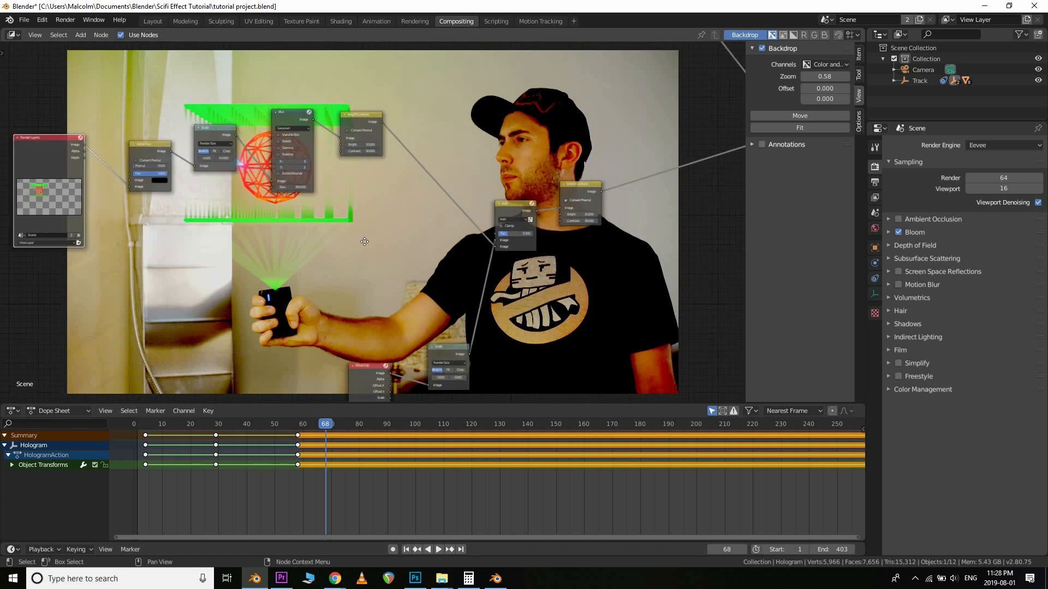
Examine the Movie Clip and Scale nodes and how they combine with the glow branch through Add and Bright/Contrast
scroll(379, 184, up, 1)
middle_drag(403, 387, 385, 224)
scroll(383, 235, up, 3)
scroll(370, 227, up, 2)
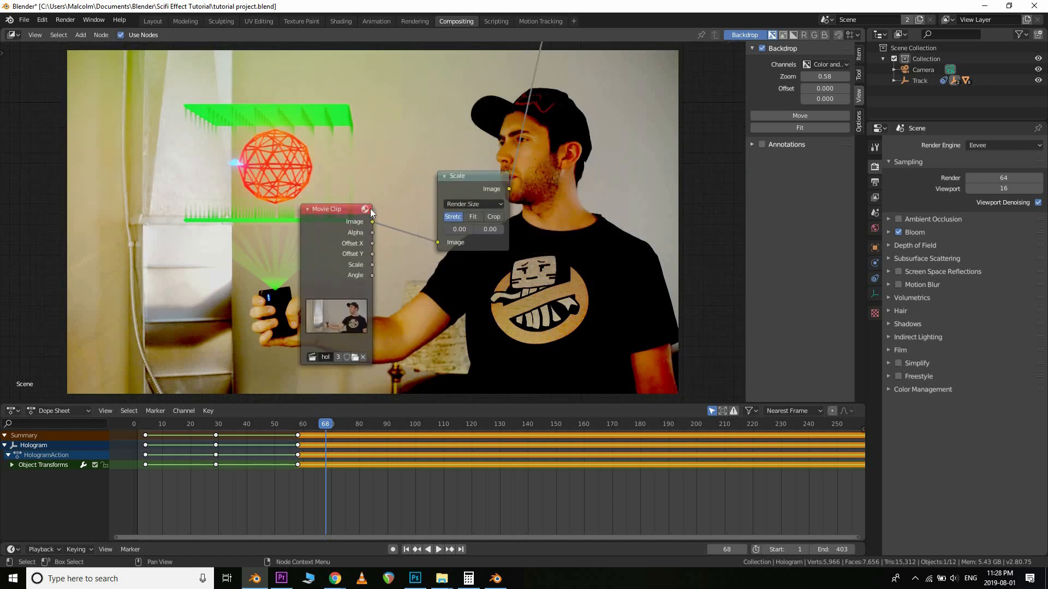
scroll(524, 240, down, 2)
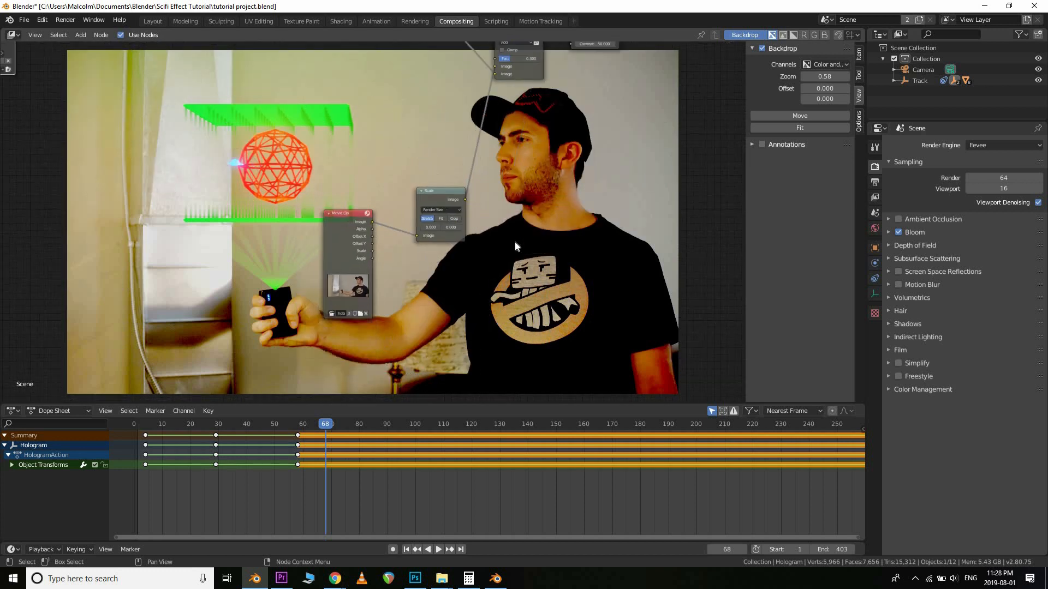
middle_drag(472, 312, 396, 310)
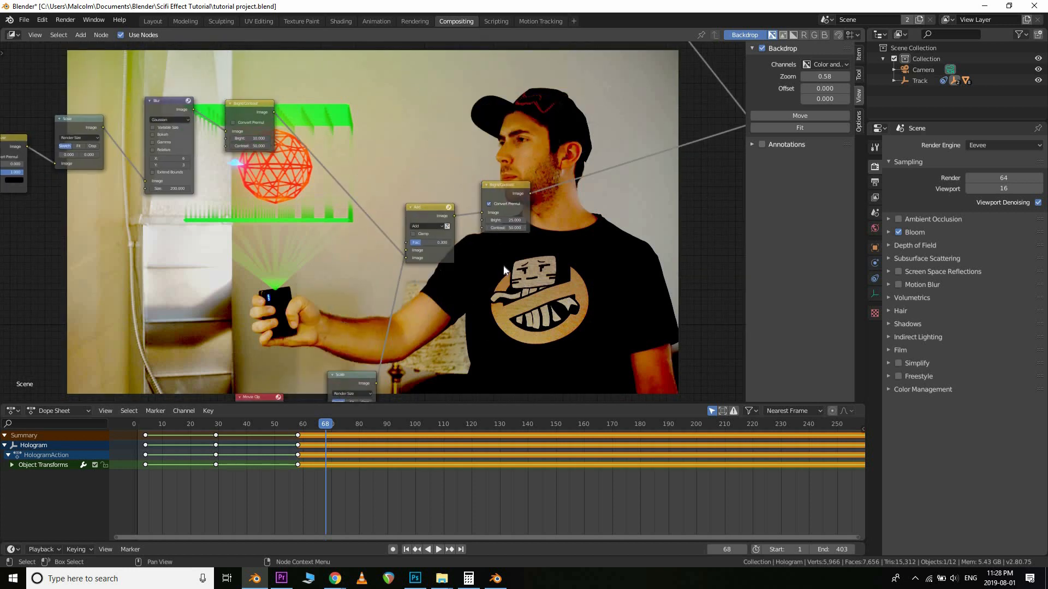
scroll(348, 219, down, 1)
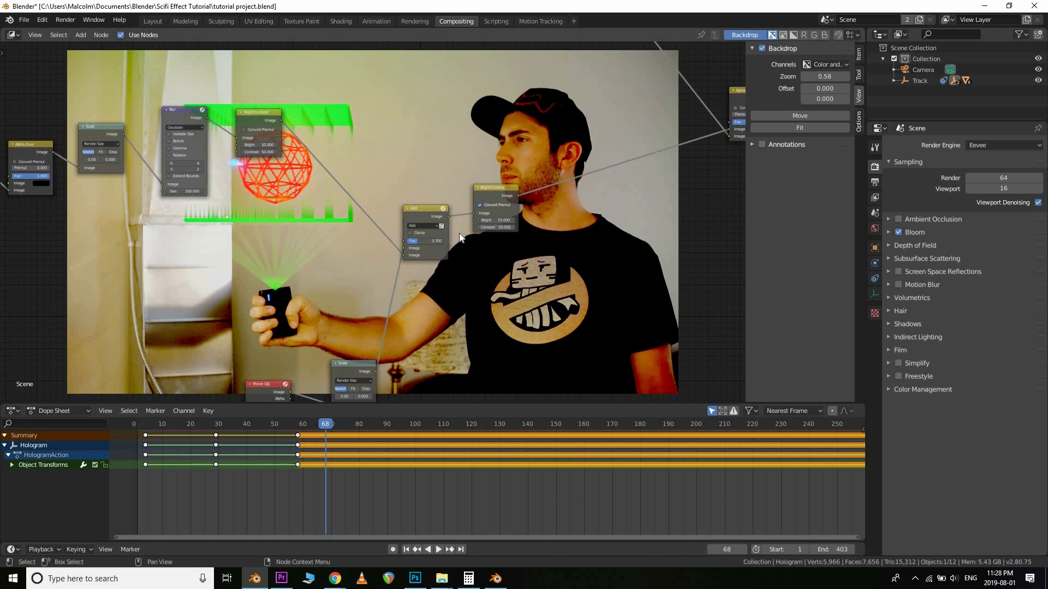
scroll(427, 142, up, 3)
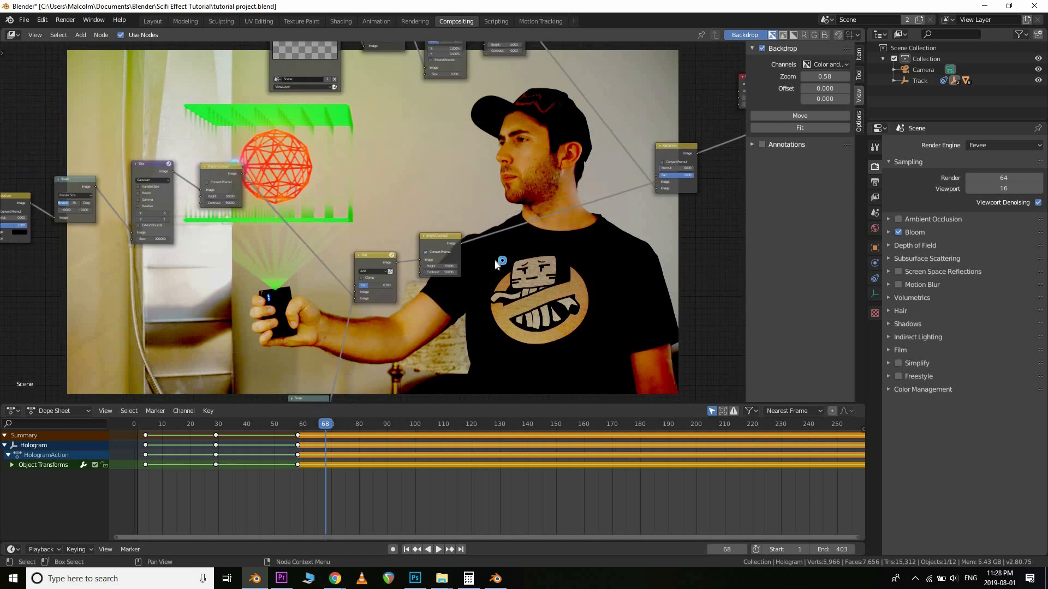
Reposition the Bright/Contrast node that follows Add so it sits just to the right of the Add node, nearly level with it
middle_drag(419, 209, 372, 277)
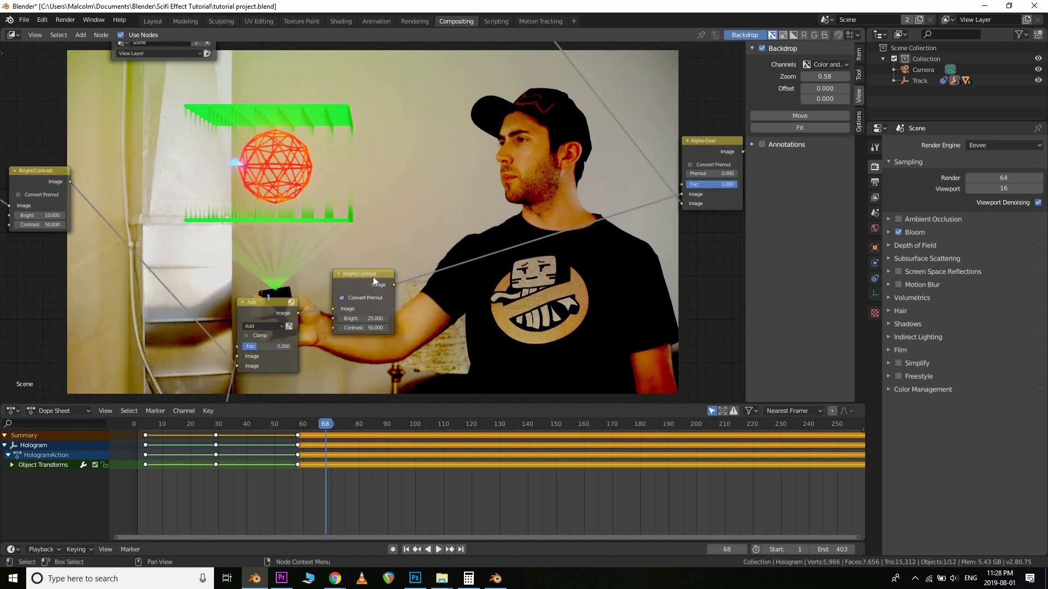
drag(336, 277, 358, 231)
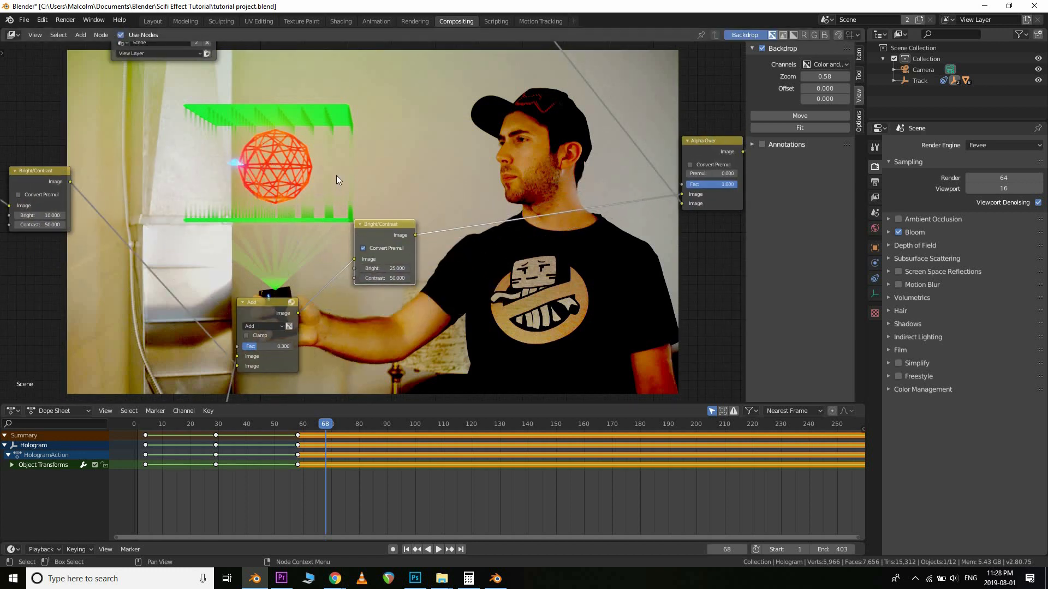
scroll(279, 188, down, 4)
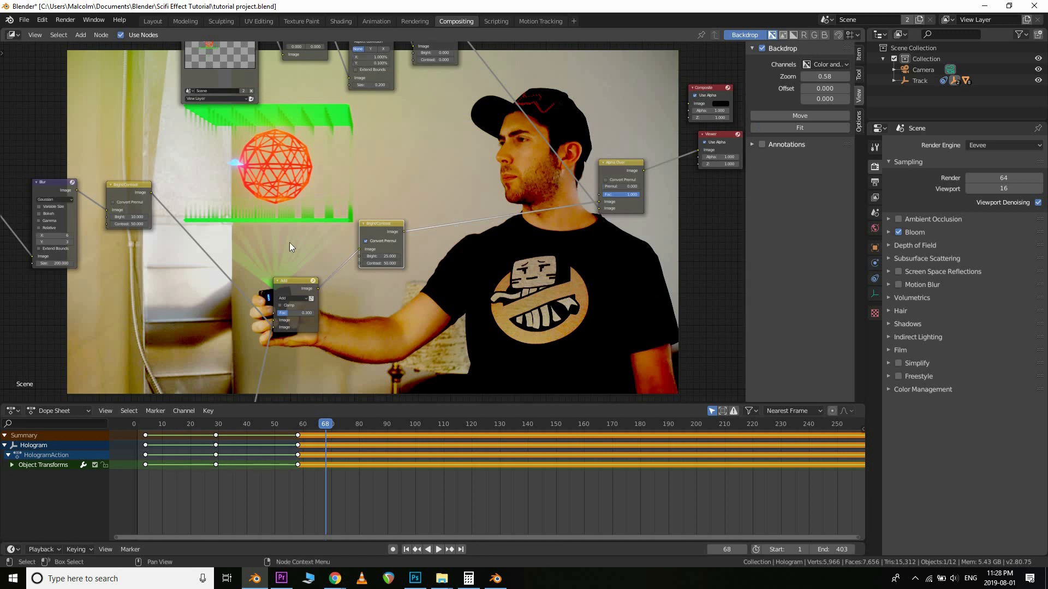
scroll(364, 165, down, 2)
middle_drag(418, 171, 417, 248)
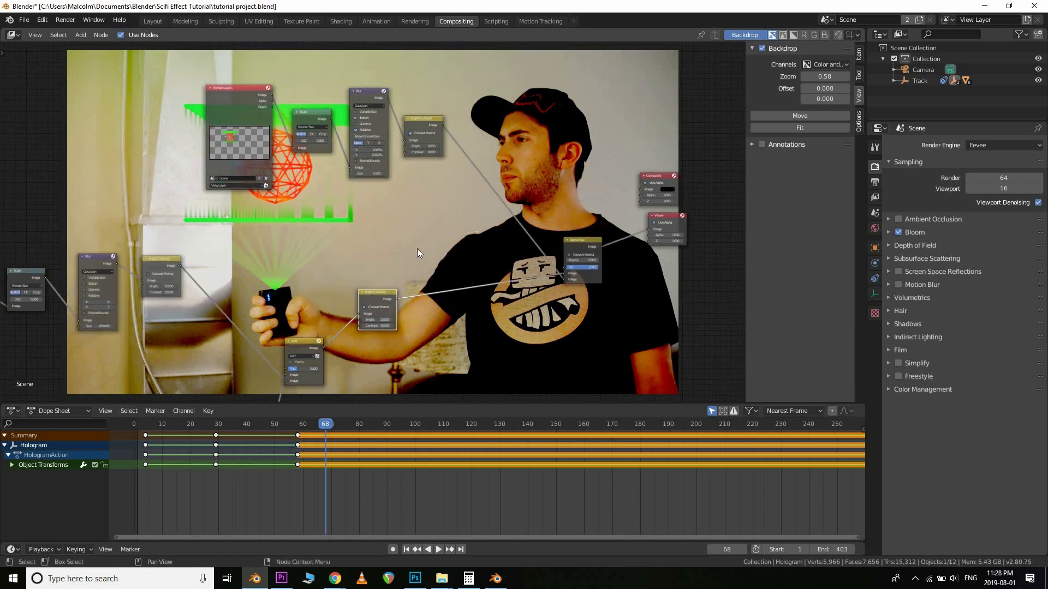
scroll(424, 253, up, 1)
drag(382, 296, 402, 326)
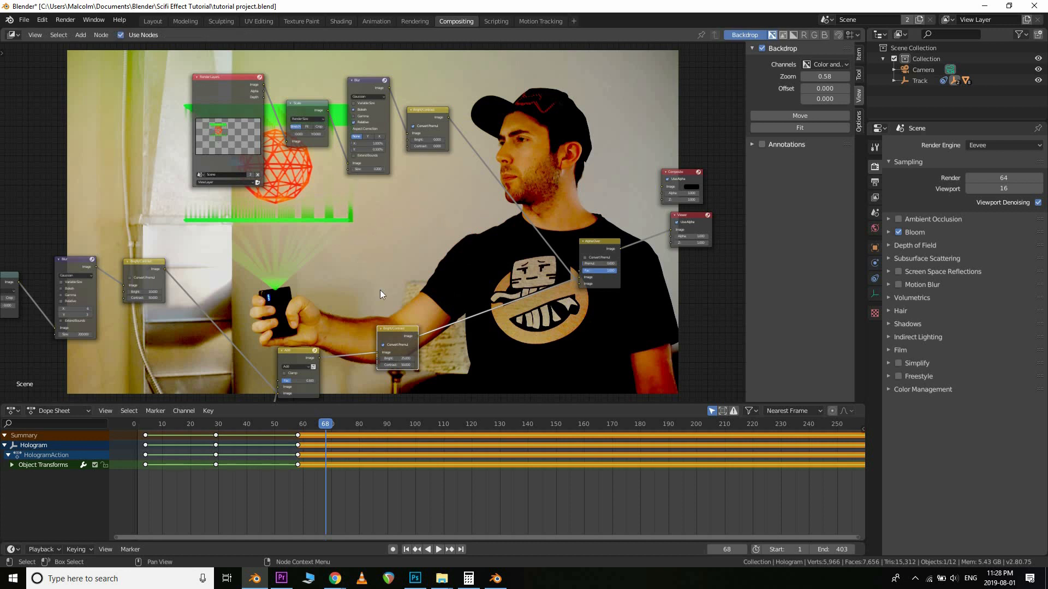
Examine the second hologram branch from Render Layers through Scale, Blur and Bright/Contrast to the final Alpha Over and Viewer nodes
middle_drag(380, 290, 407, 382)
scroll(364, 221, up, 4)
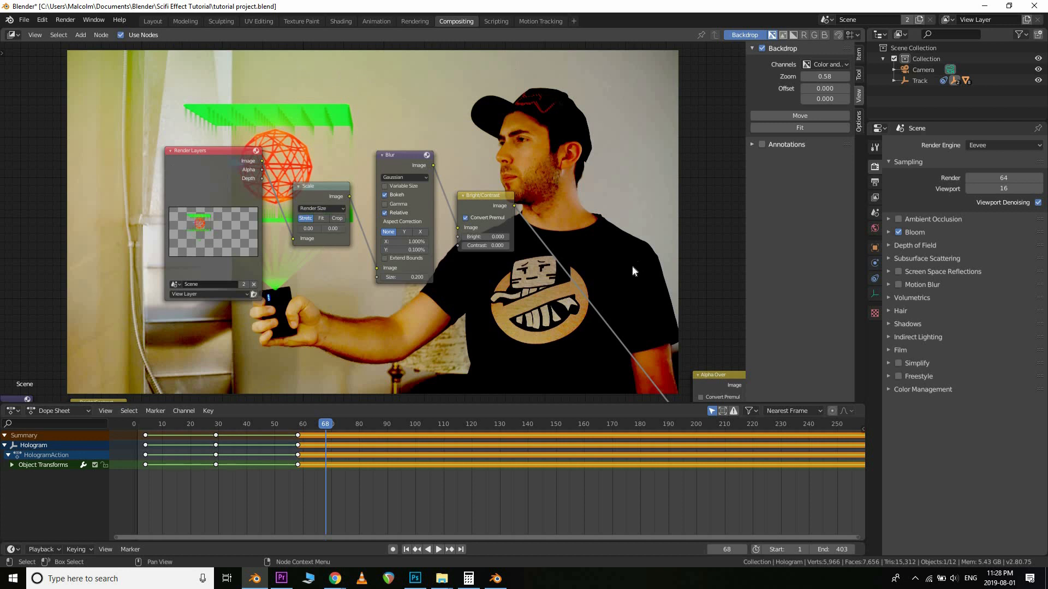
scroll(602, 289, down, 2)
middle_drag(598, 287, 456, 206)
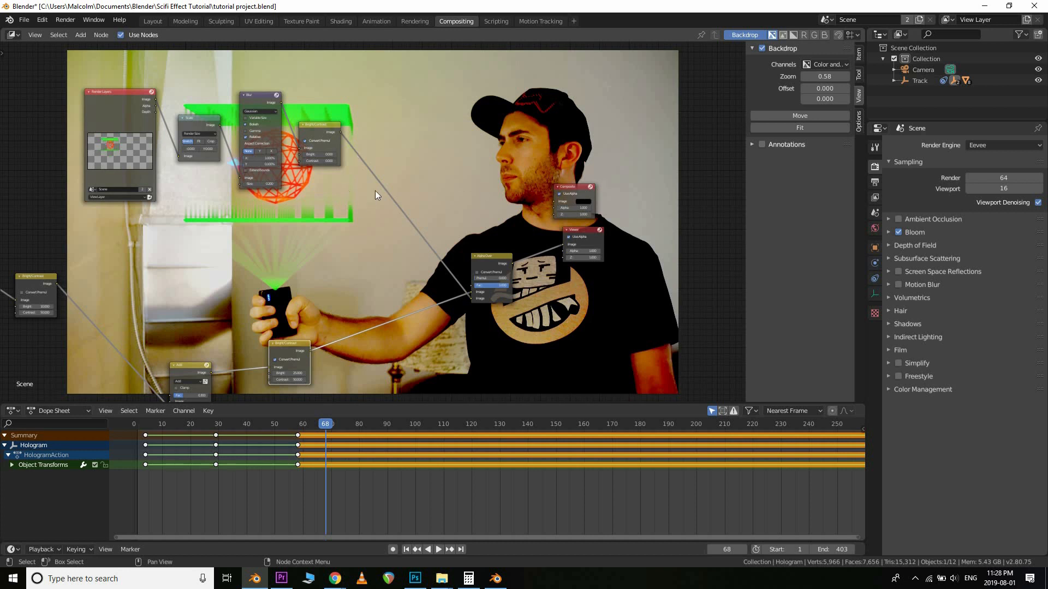
In the Layout workspace, select the hologram's lower grid and set its Green Emission material's strength to 9
click(150, 21)
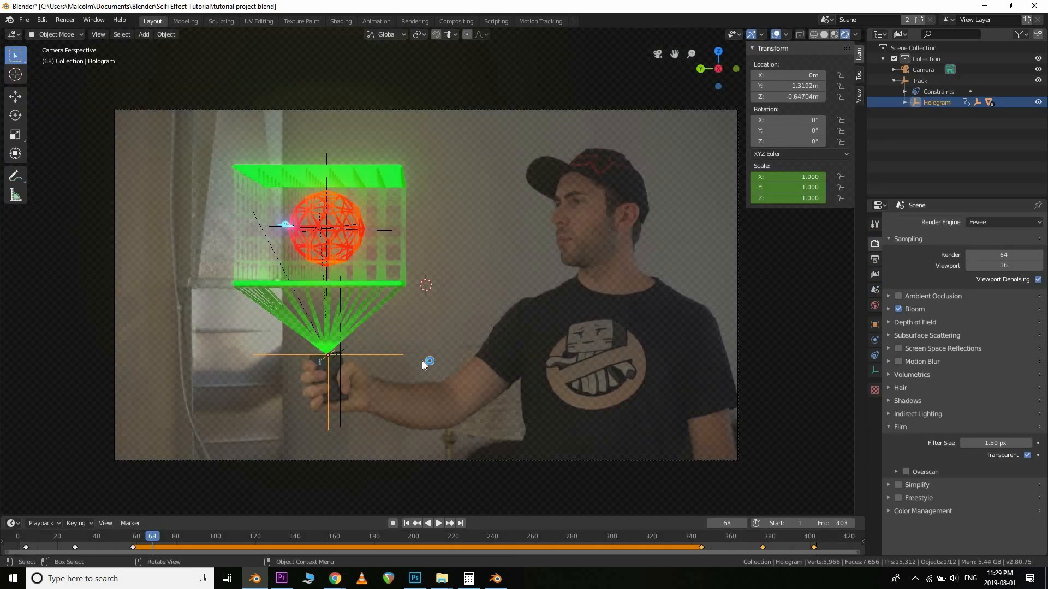
middle_drag(421, 361, 532, 323)
click(520, 264)
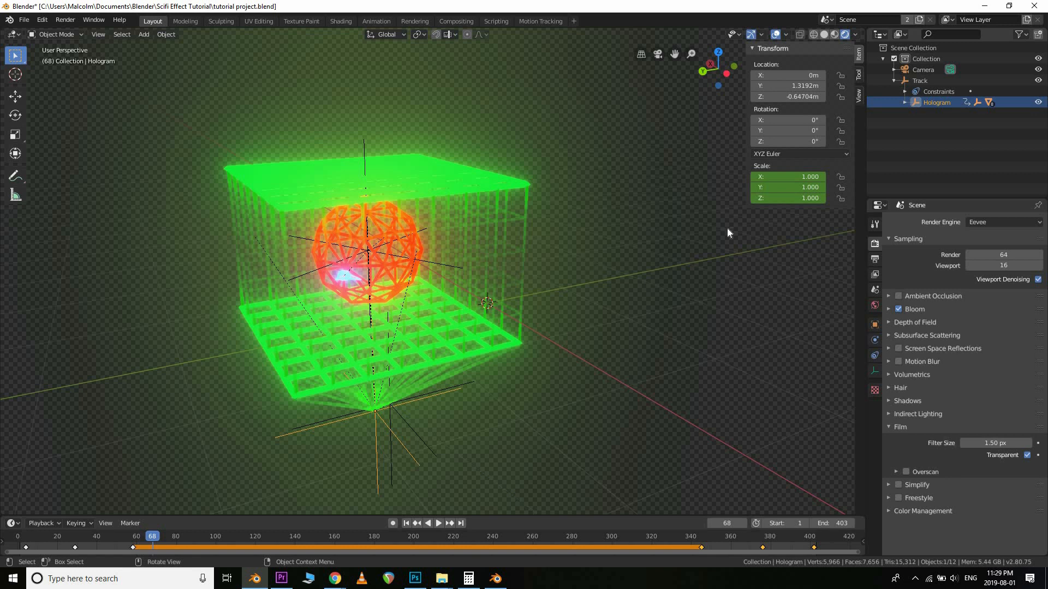
click(506, 350)
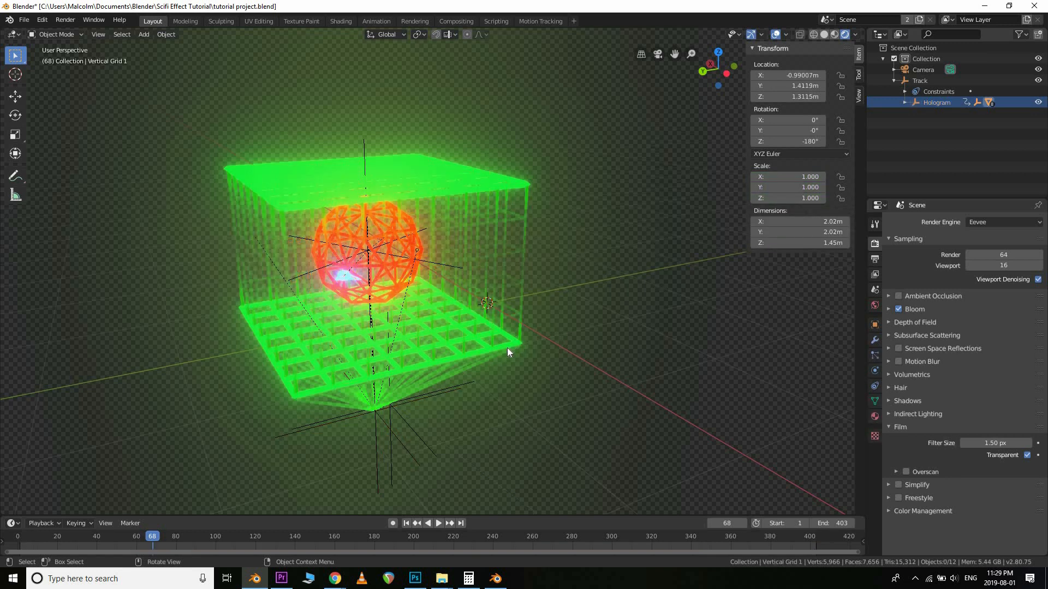
click(508, 346)
click(875, 417)
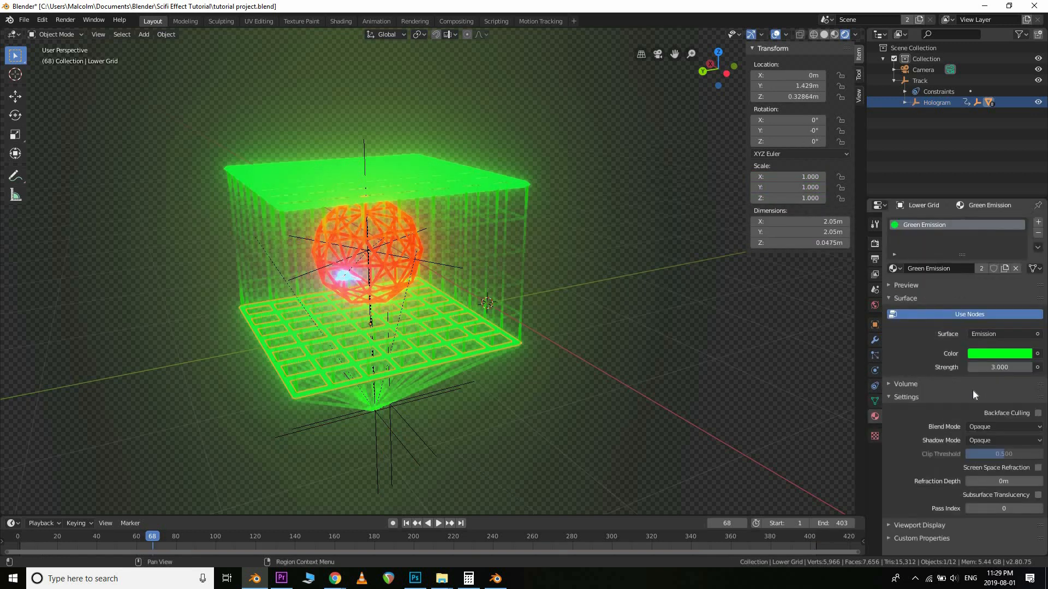
click(994, 368)
text(10)
key(Return)
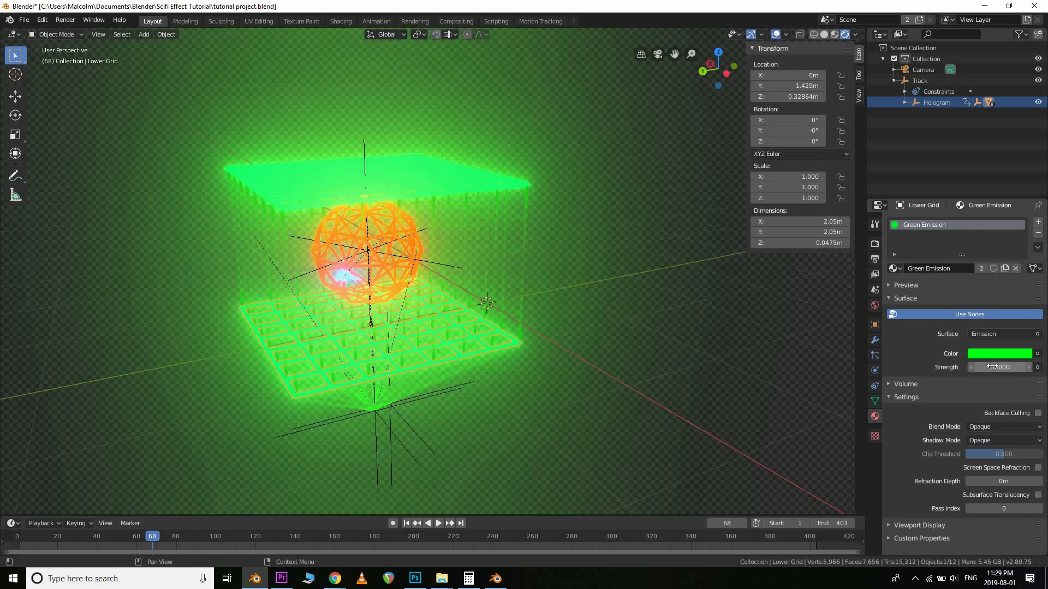
click(992, 366)
text(9)
key(Return)
click(645, 413)
Select the hologram's vertical grid and set the Emission node's strength to 3 in its Ramp Grid material in the Shader Editor
scroll(568, 402, down, 2)
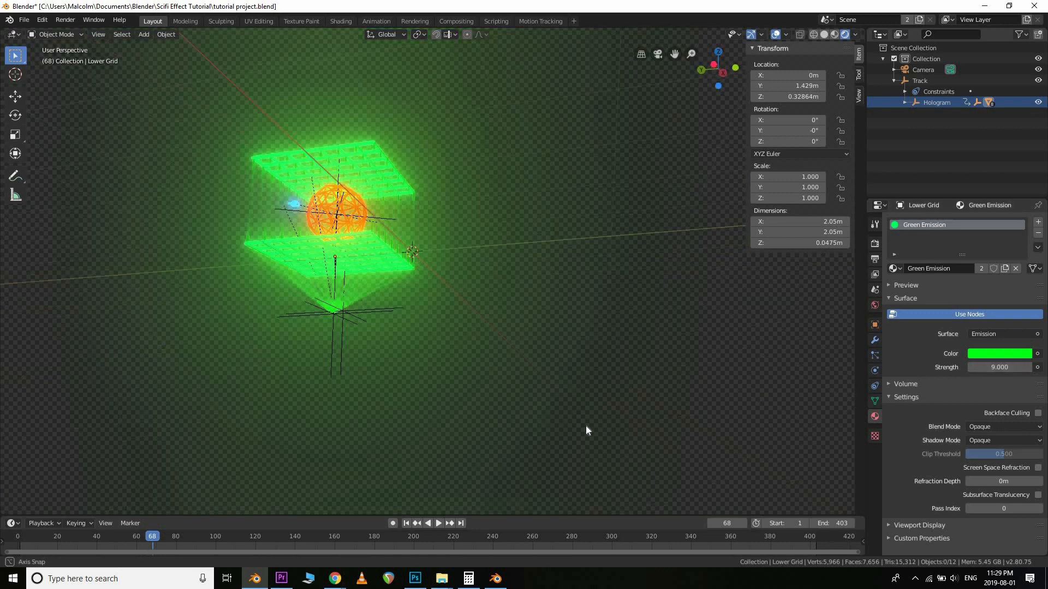
middle_drag(585, 425, 553, 165)
scroll(532, 303, up, 5)
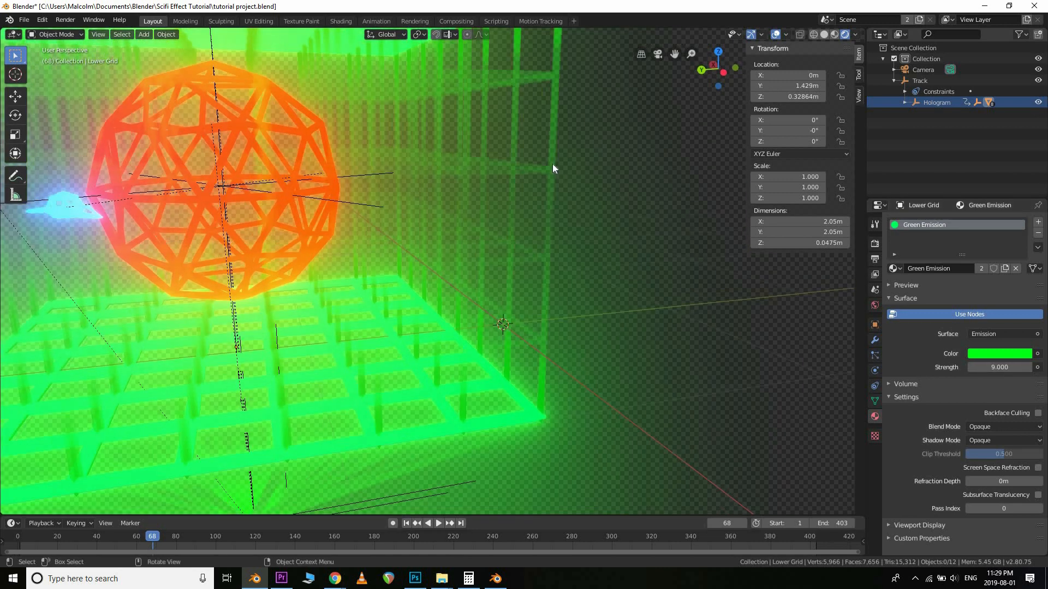
click(245, 86)
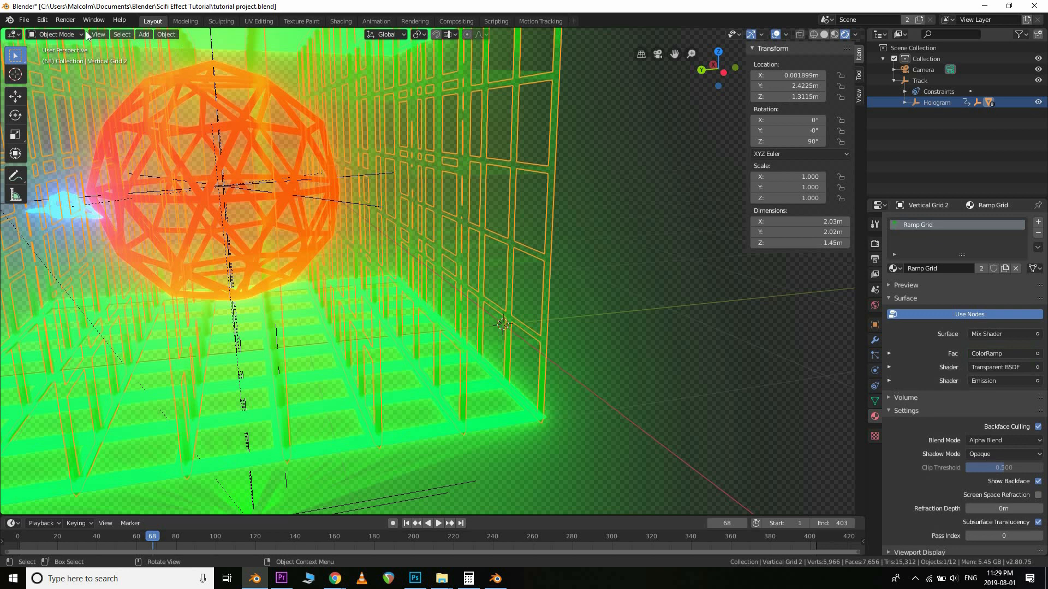
click(13, 34)
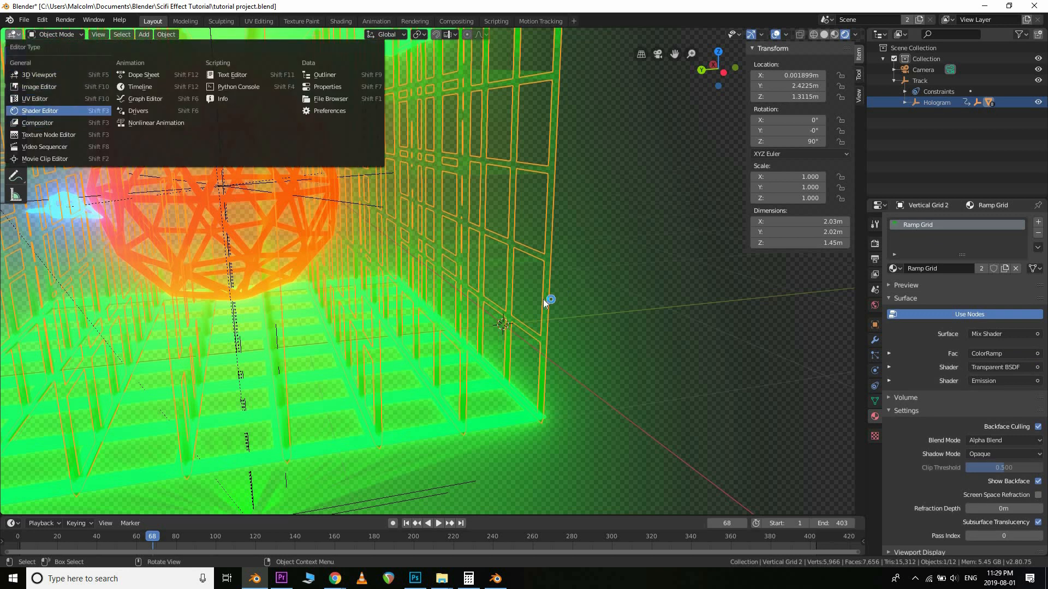
click(39, 111)
click(270, 355)
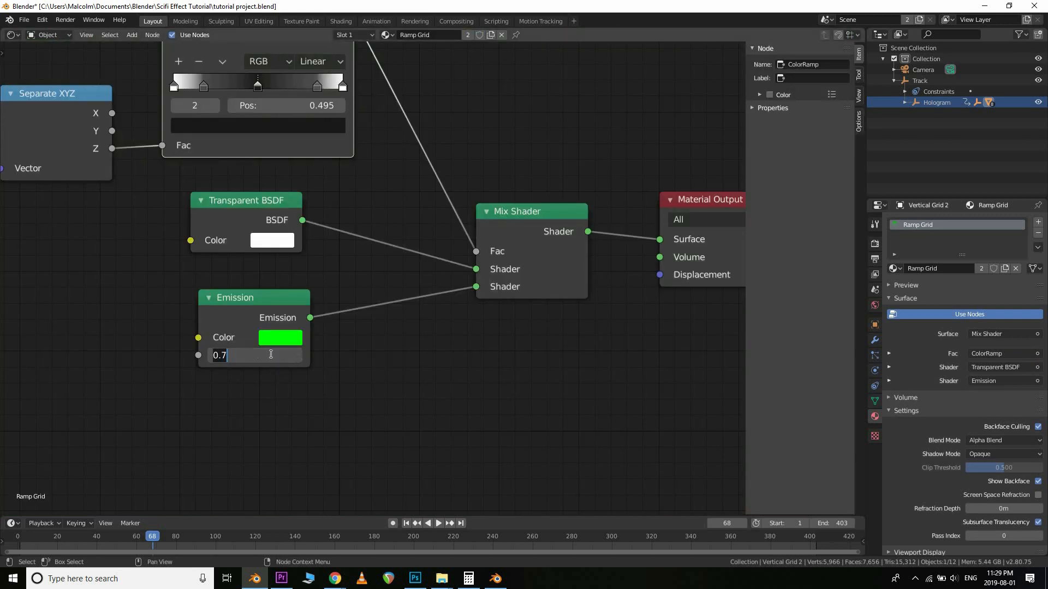
text(3)
key(Return)
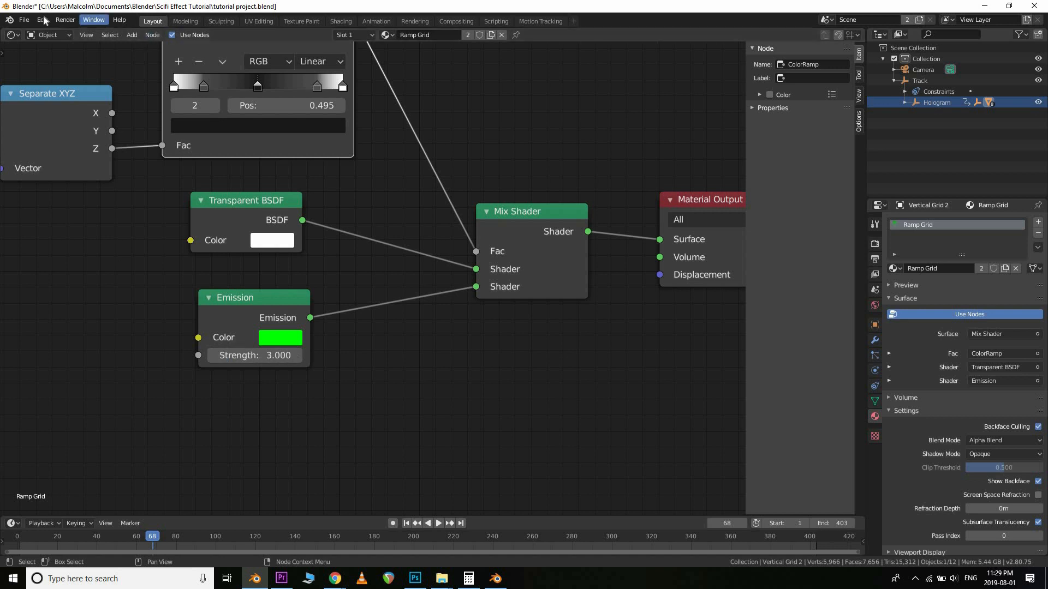
Return to the 3D Viewport and inspect the hologram and its bottom ramp grid from several angles and through the camera
click(12, 35)
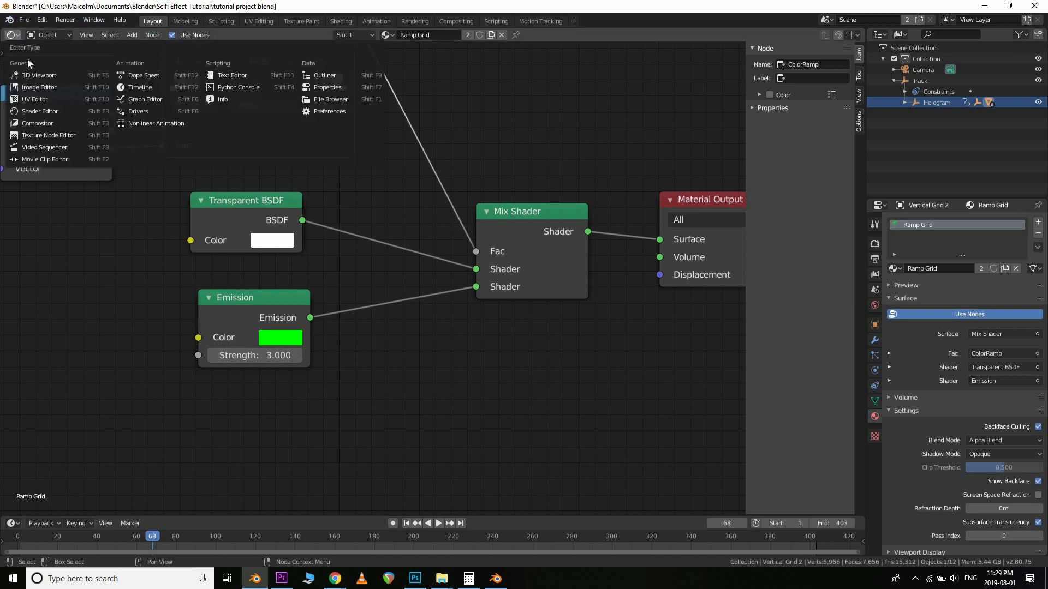
click(39, 75)
scroll(581, 251, down, 5)
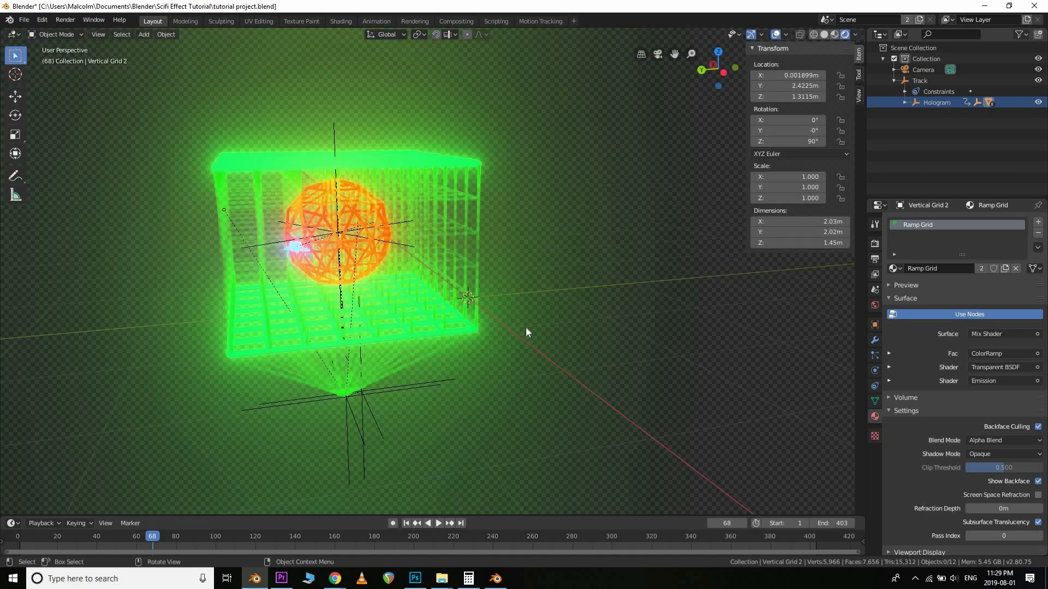
middle_drag(512, 306, 473, 306)
scroll(480, 343, up, 2)
click(473, 305)
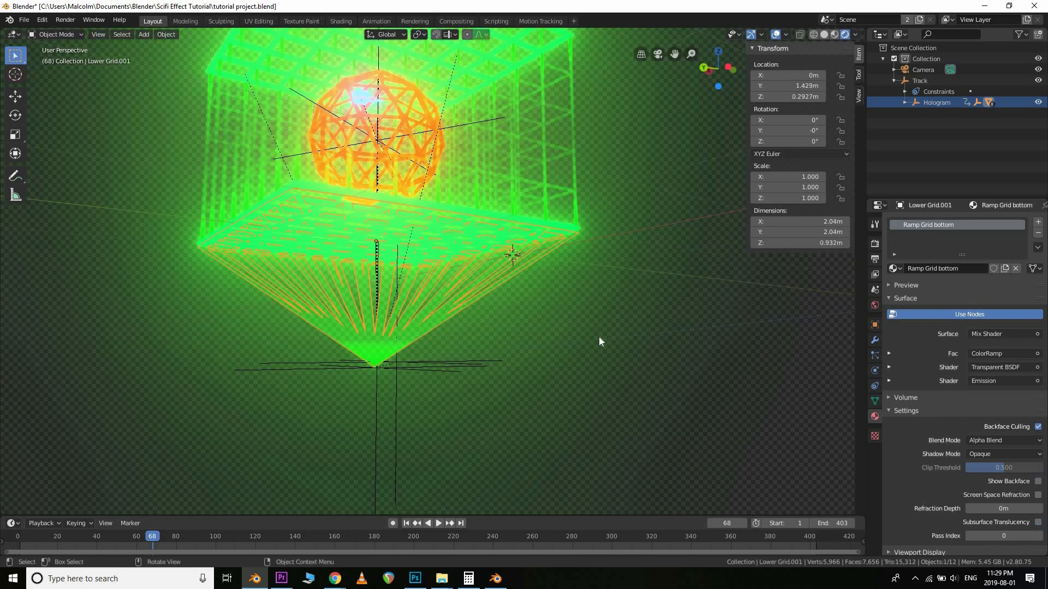
click(564, 362)
scroll(491, 388, down, 3)
middle_drag(465, 395, 520, 353)
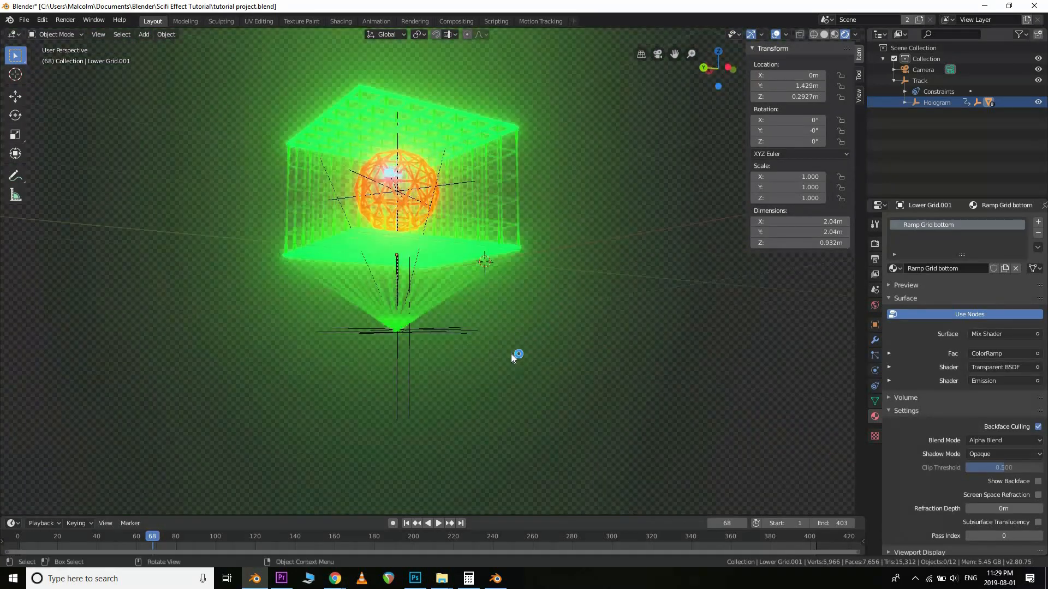
scroll(503, 332, up, 5)
click(501, 329)
scroll(561, 350, down, 5)
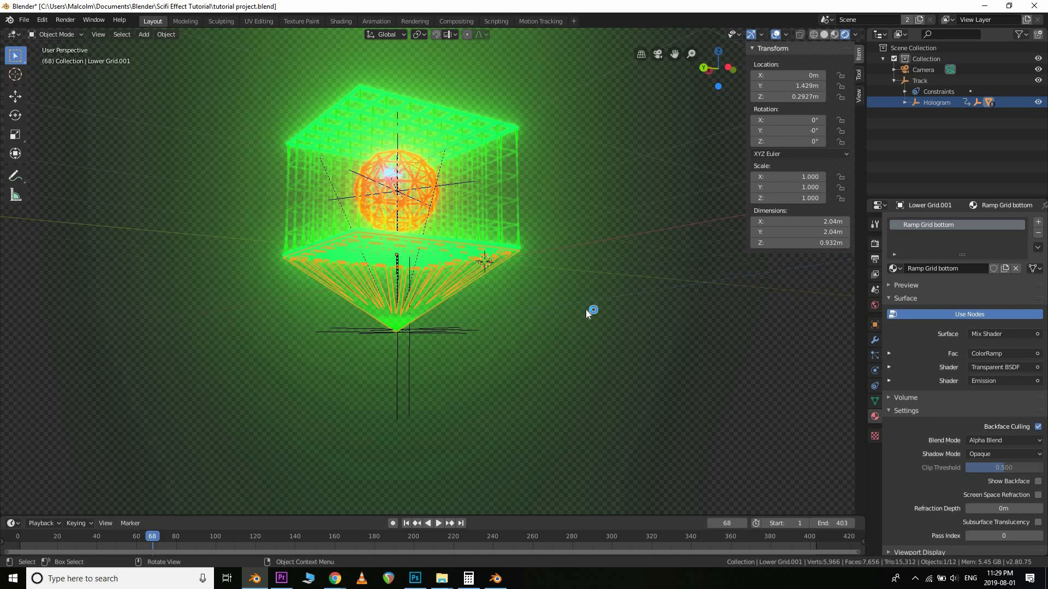
click(549, 300)
middle_drag(549, 301, 546, 306)
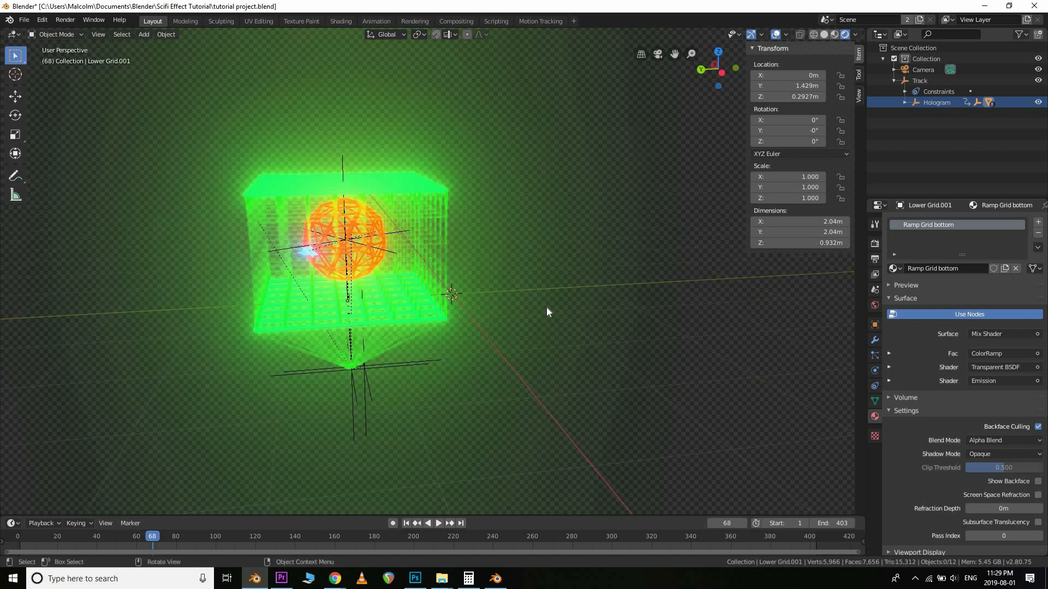
key(KP_0)
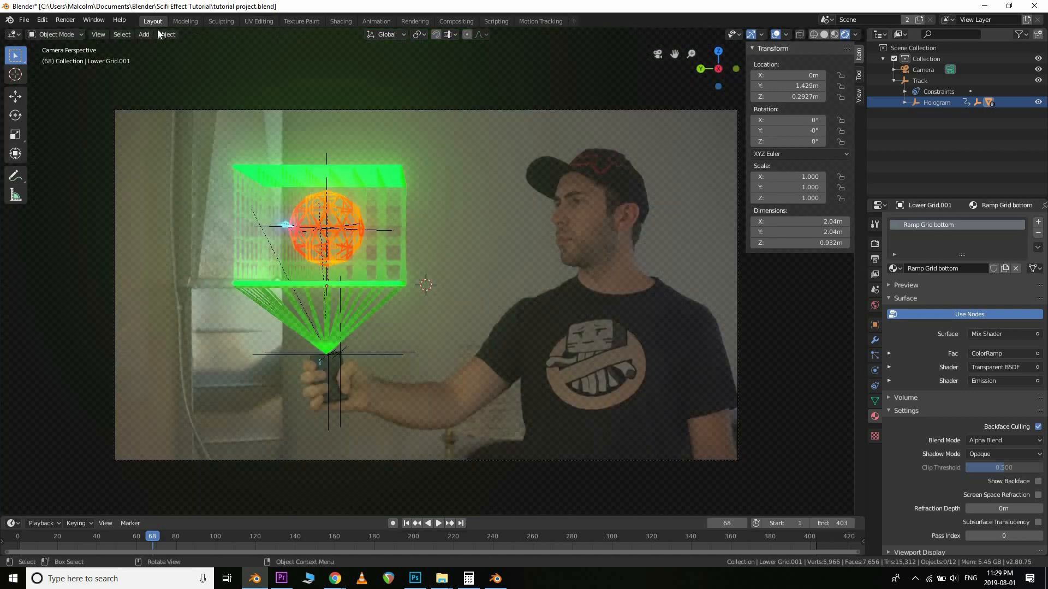
Select the Planet sphere inside the hologram, set its red emission material's strength to 10, and deselect it
middle_drag(427, 311, 425, 279)
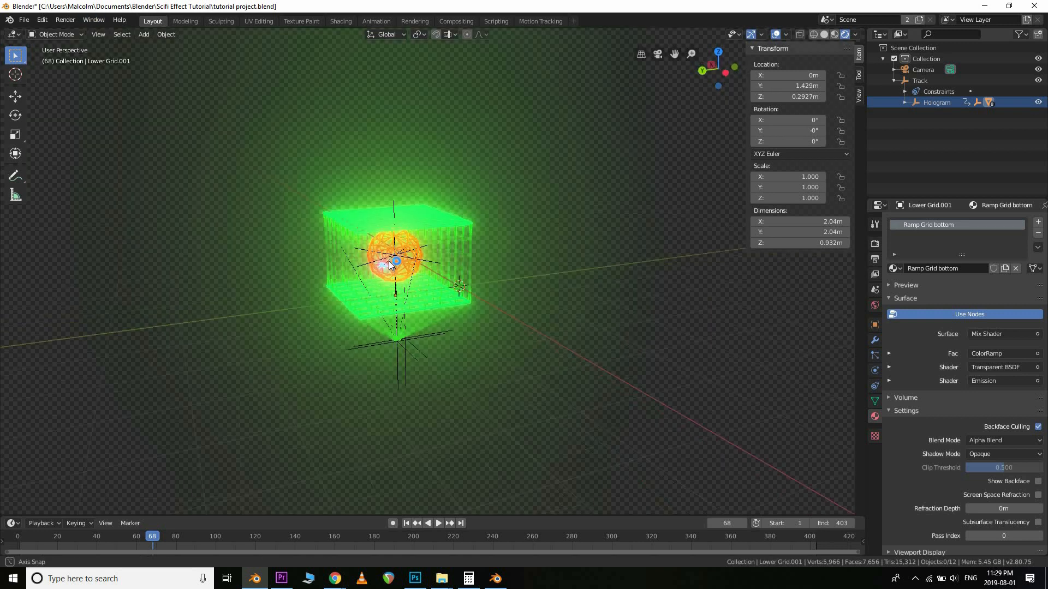
scroll(426, 279, up, 7)
scroll(391, 282, up, 2)
shift+middle_drag(500, 310, 606, 364)
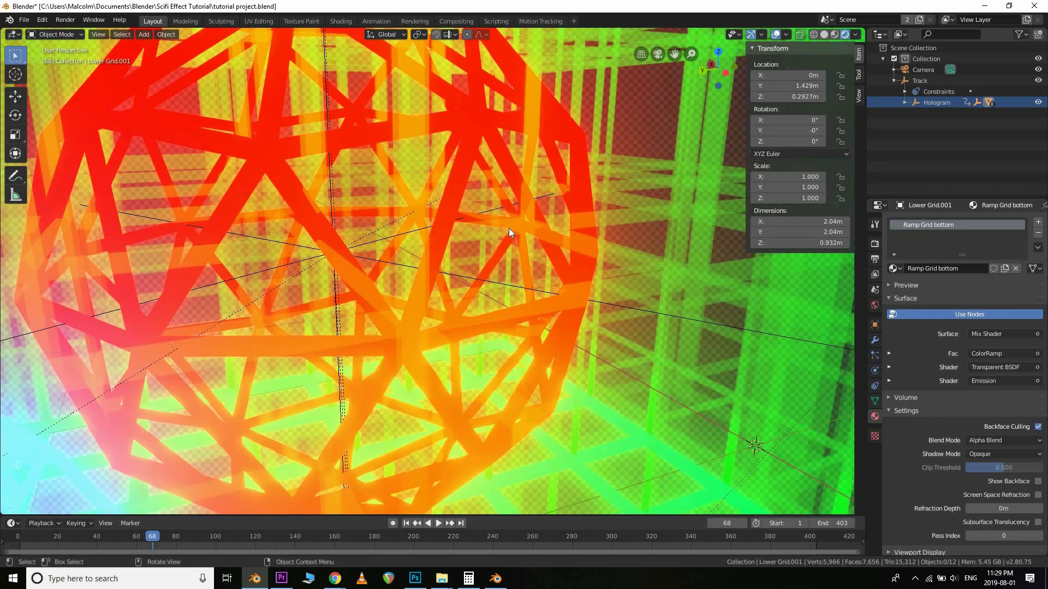
scroll(459, 178, up, 4)
click(459, 178)
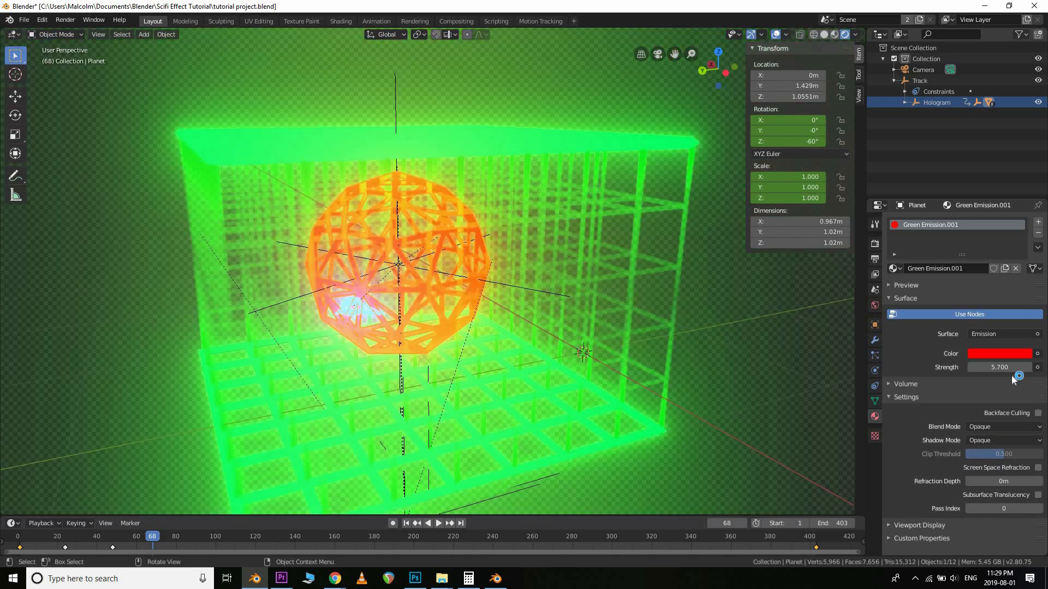
double_click(1007, 368)
text(5.7)
key(BackSpace)
key(BackSpace)
key(BackSpace)
text(10)
key(Return)
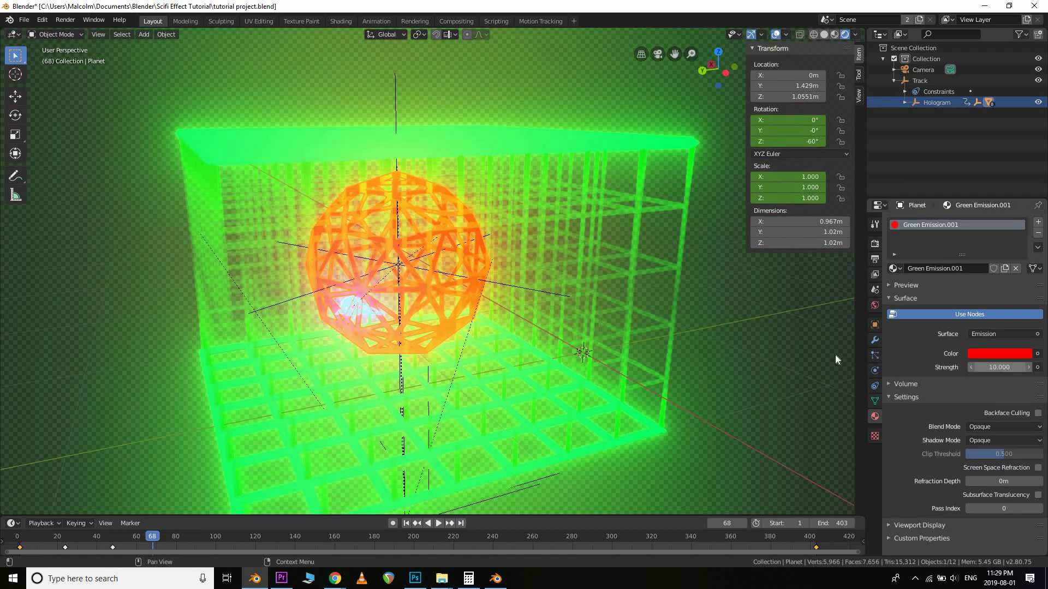
scroll(601, 288, down, 4)
scroll(503, 316, up, 4)
click(737, 250)
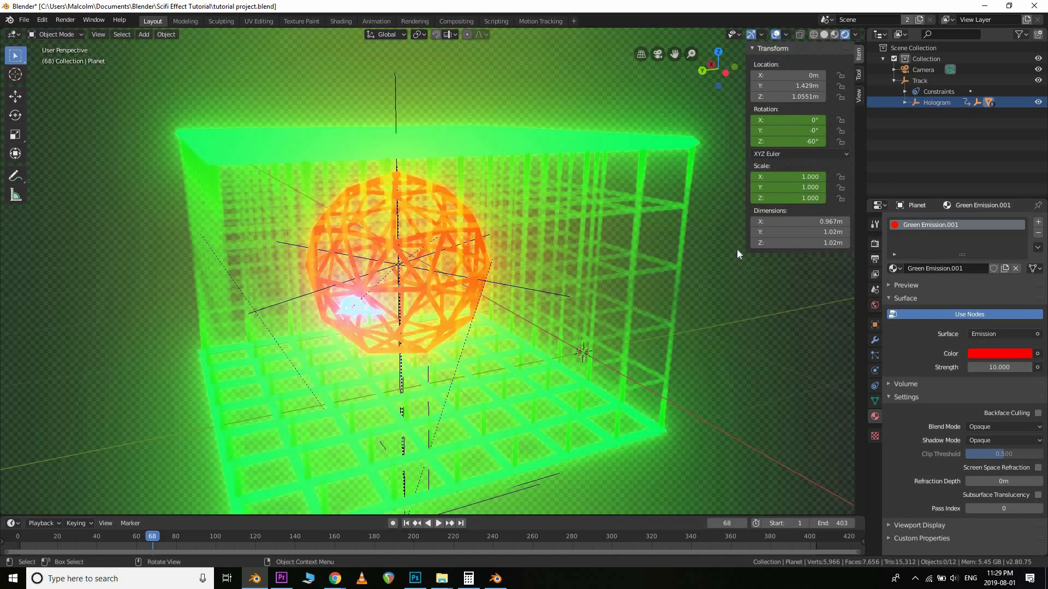
Select the small ship beside the Planet sphere, set its blue emission material's strength to 57.4, and deselect it
scroll(366, 358, up, 6)
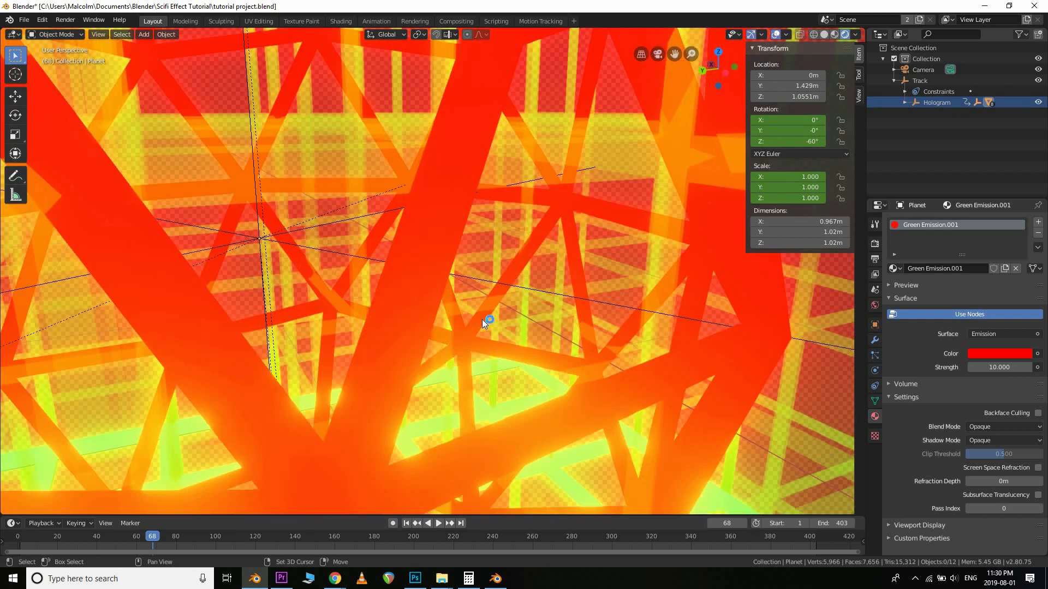
scroll(475, 328, down, 4)
scroll(393, 335, up, 3)
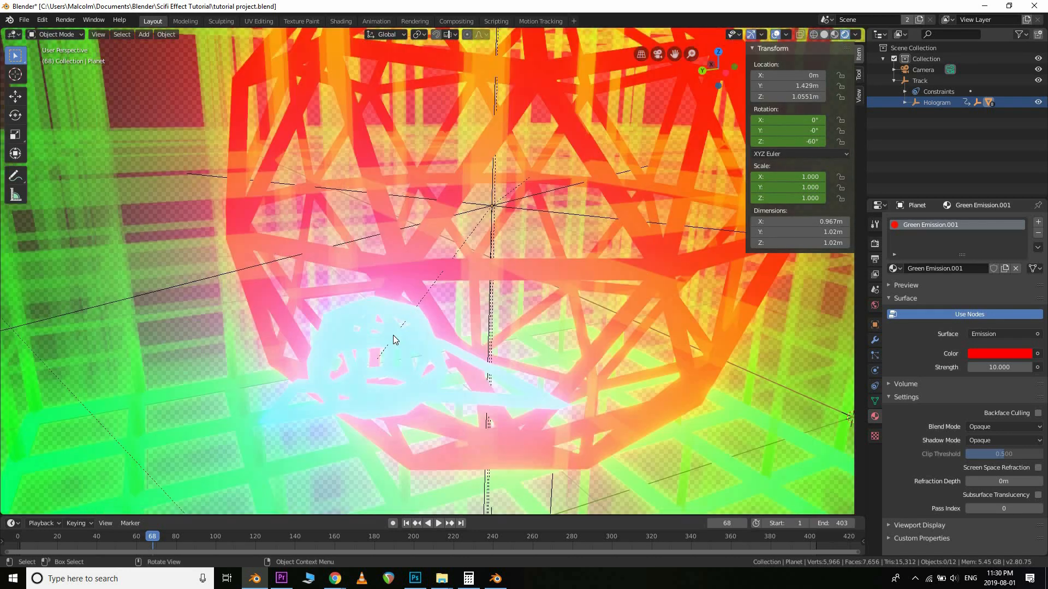
click(438, 345)
mouse_move(999, 367)
mouse_down()
mouse_move(1042, 367)
mouse_move(1010, 368)
mouse_up()
scroll(724, 271, down, 7)
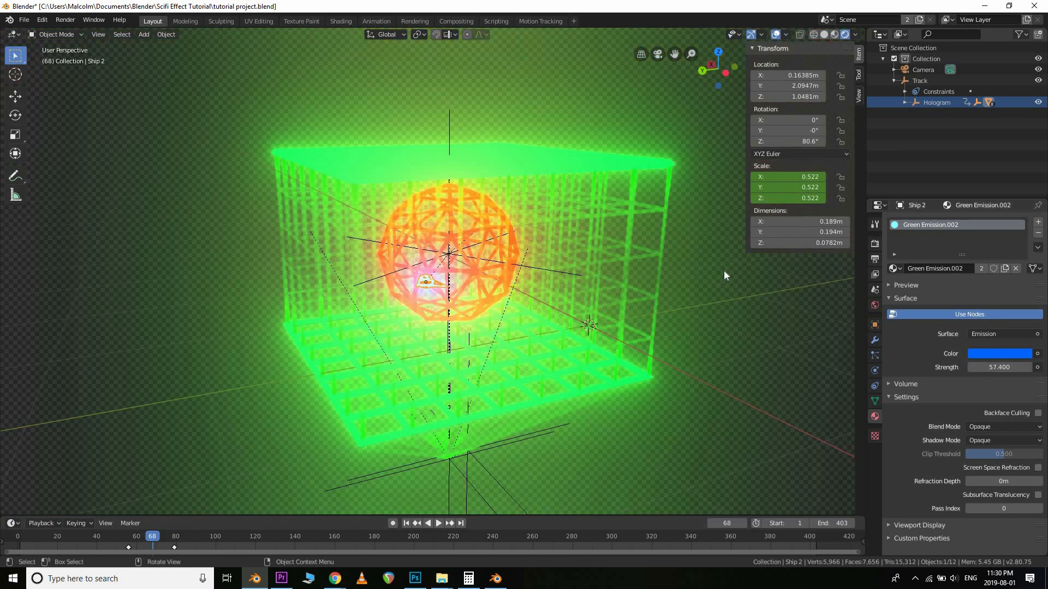
key(alt+a)
scroll(560, 330, down, 4)
middle_drag(560, 329, 529, 313)
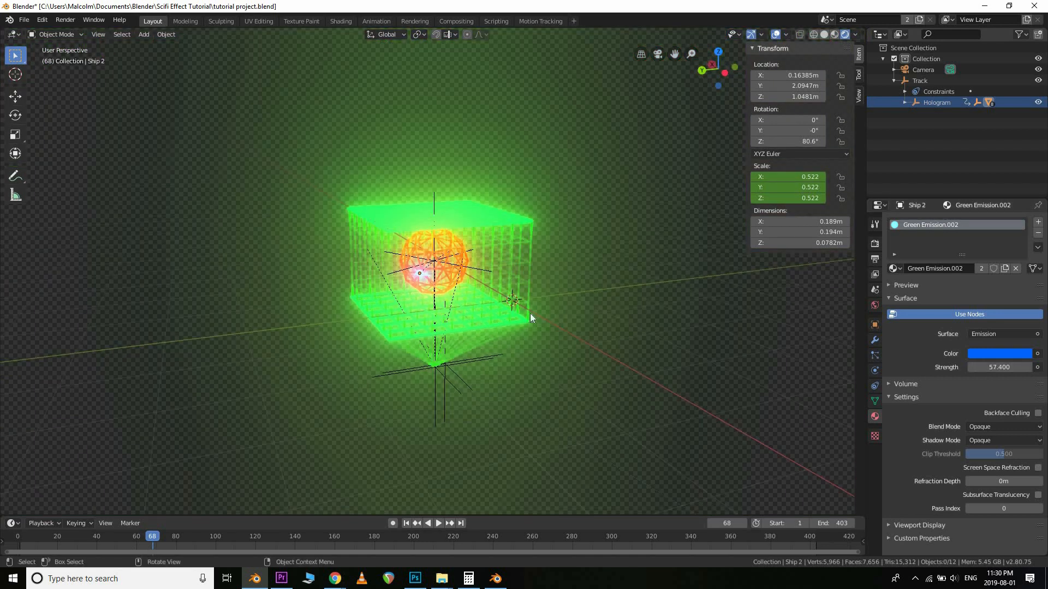
Switch to the camera view, render a still of the current frame, and close the render window after checking it
key(KP_0)
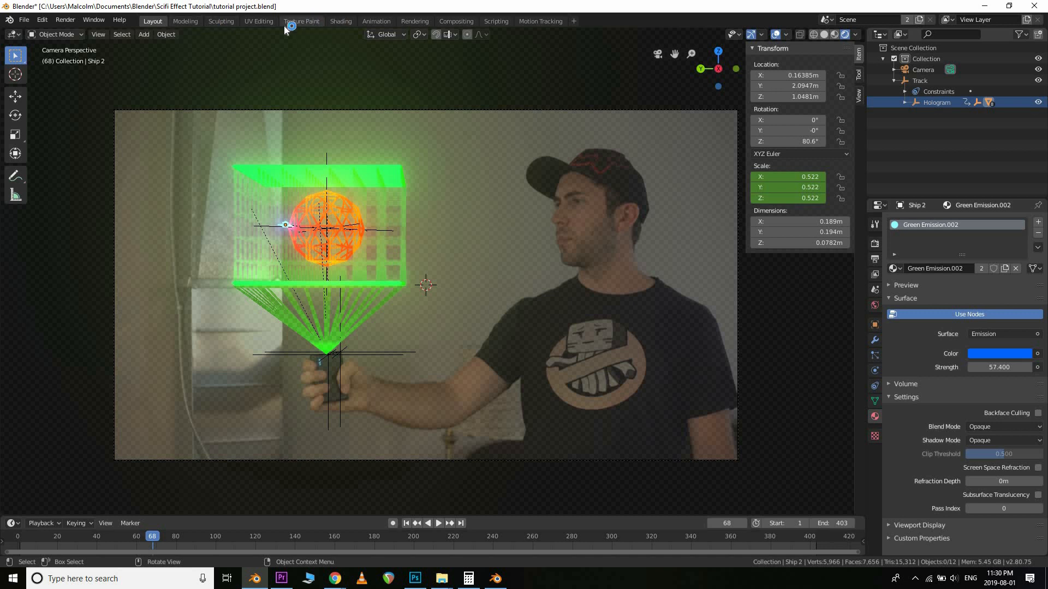
click(65, 20)
click(74, 32)
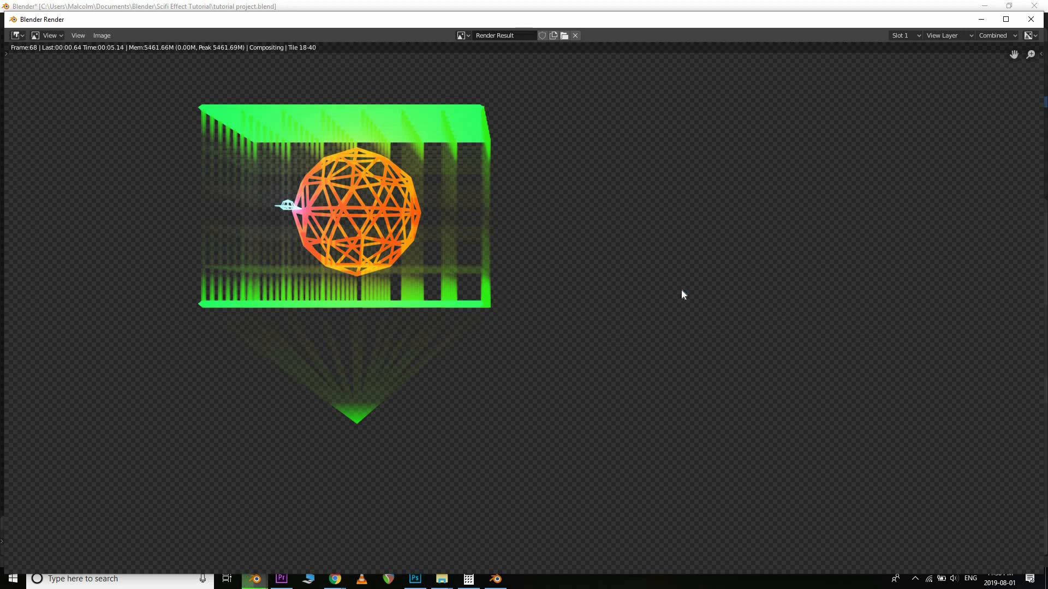
scroll(683, 290, down, 3)
scroll(693, 306, up, 2)
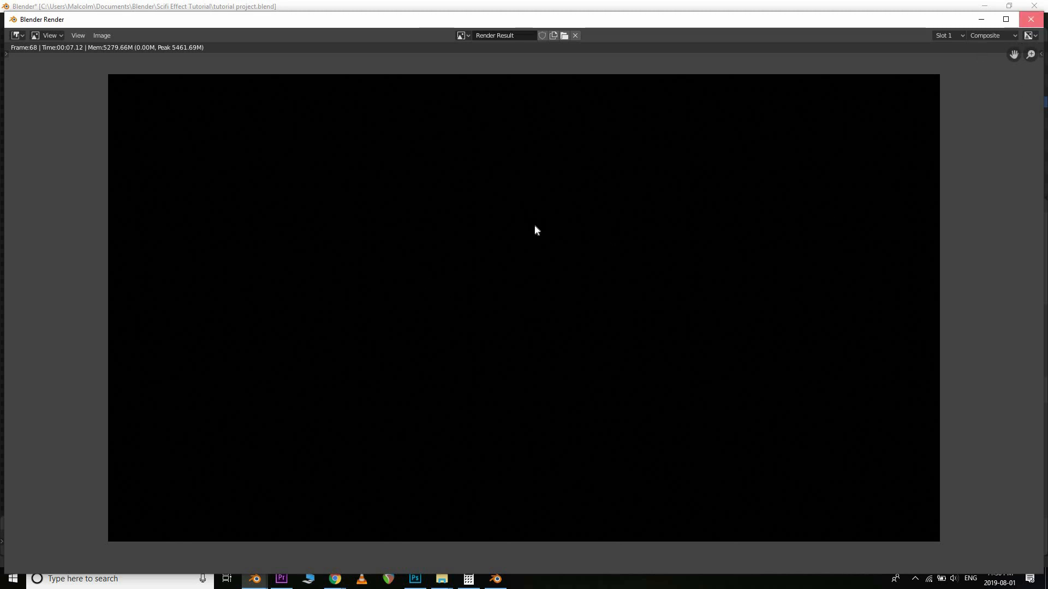
key(Escape)
In the Compositing workspace, connect the final Alpha Over node's image output to the Composite node's image input
click(457, 23)
scroll(547, 287, down, 1)
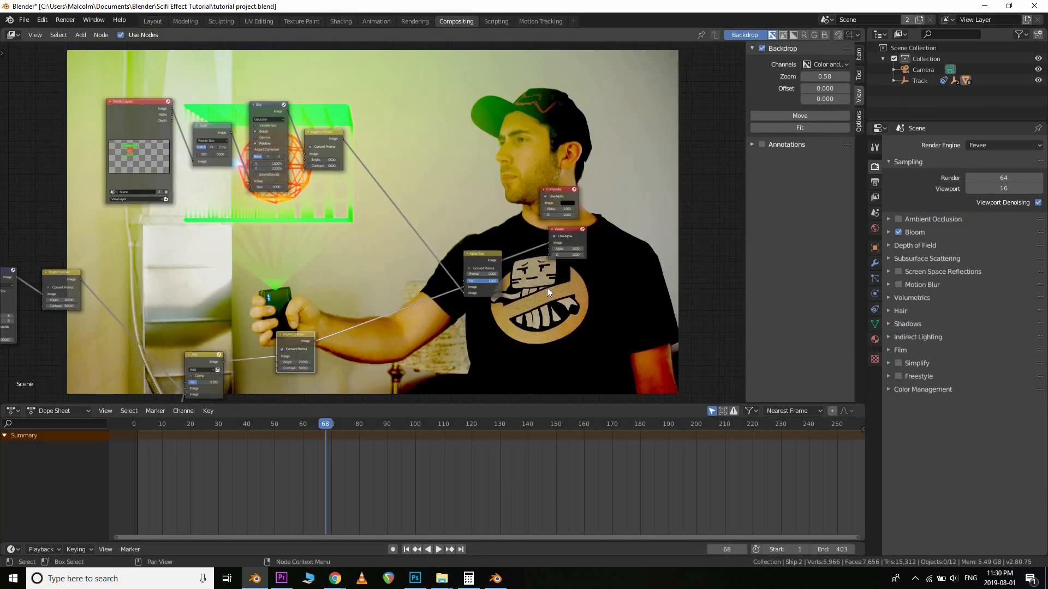
scroll(542, 278, up, 4)
drag(549, 275, 601, 196)
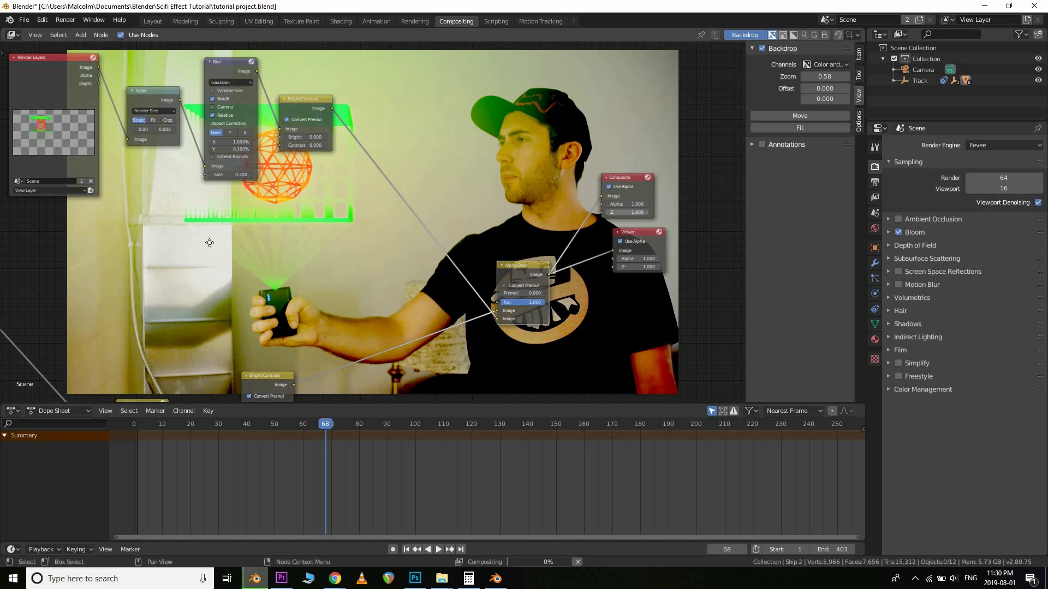
middle_drag(332, 145, 558, 72)
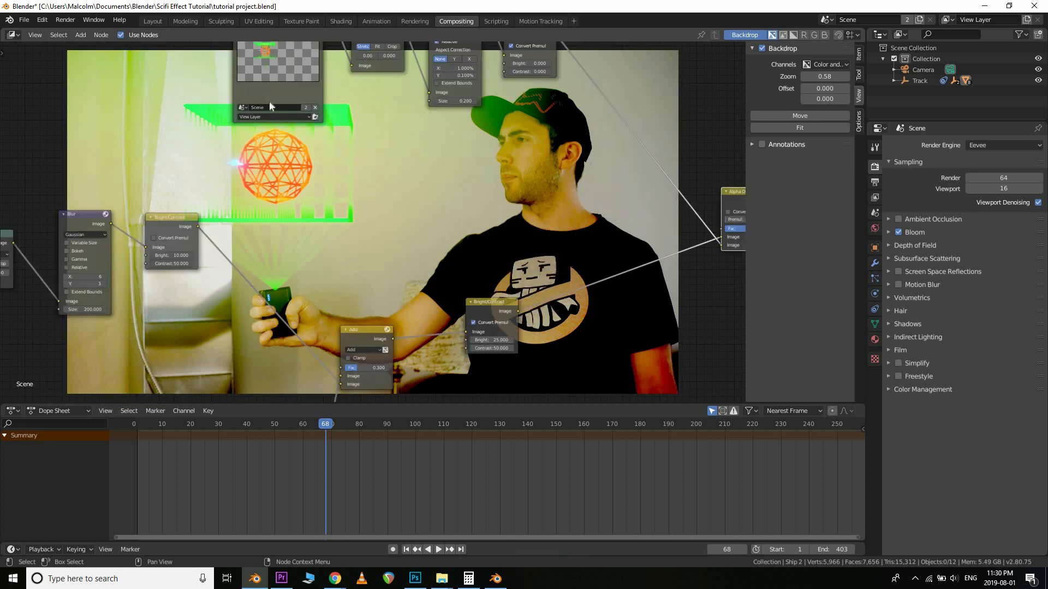
scroll(360, 229, down, 2)
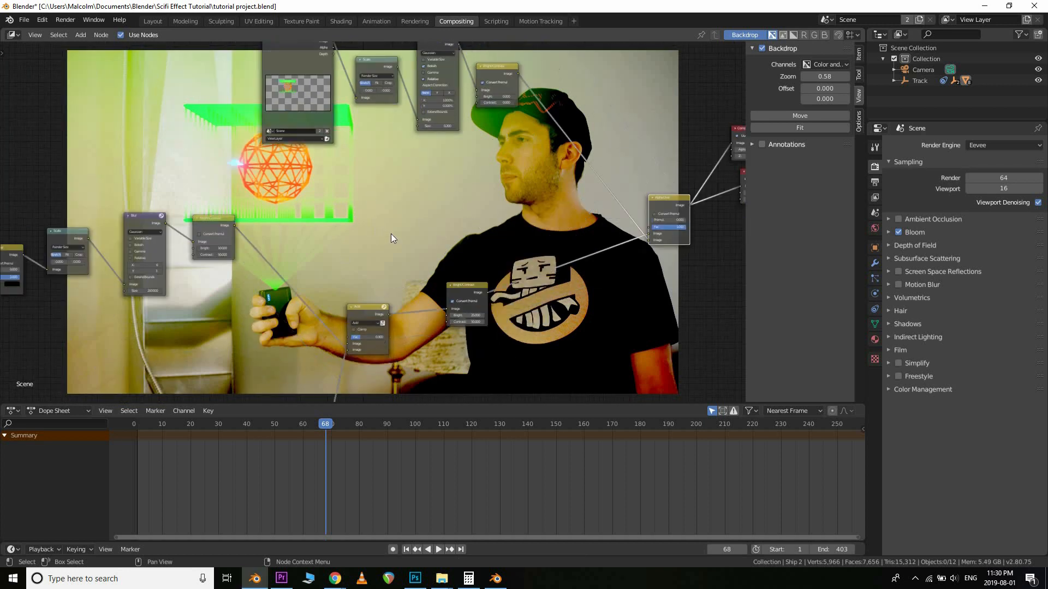
Return to the Layout workspace, render frame 68, inspect the composited result, and close the render window
click(154, 20)
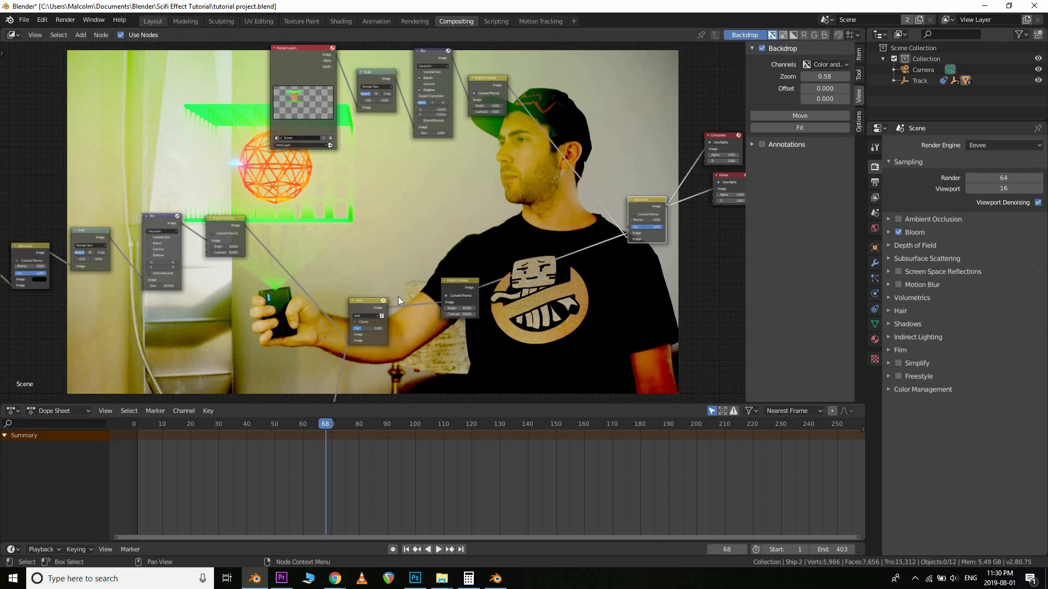
click(67, 20)
click(82, 32)
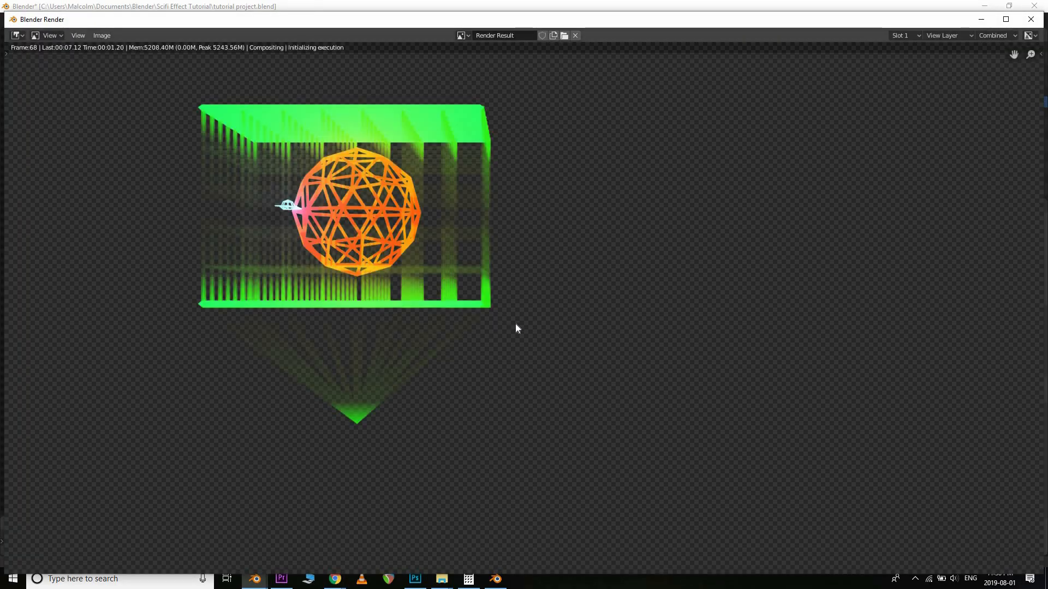
scroll(515, 326, down, 2)
middle_drag(564, 364, 540, 349)
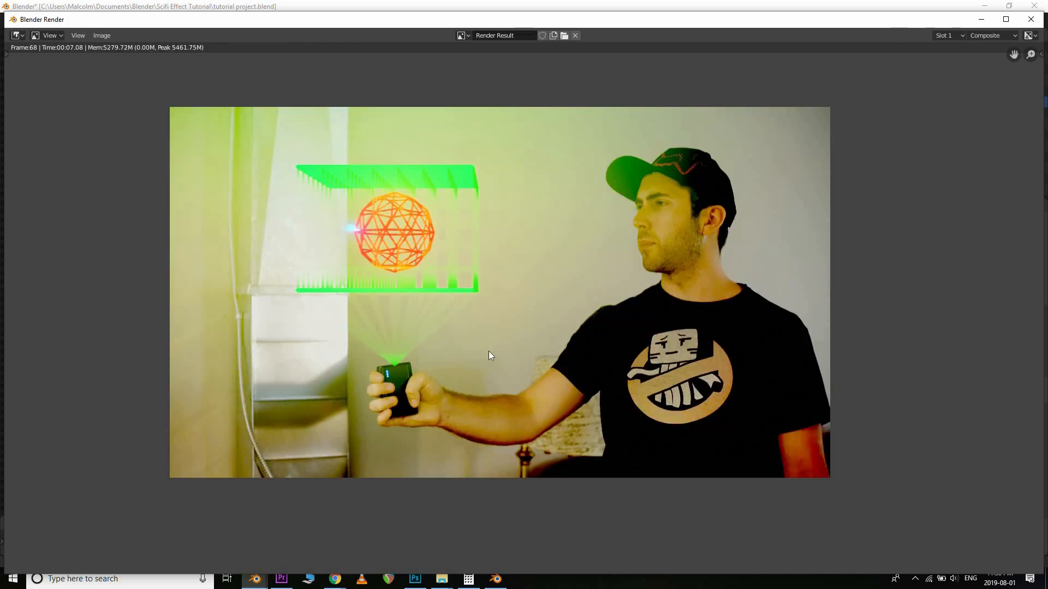
scroll(489, 351, up, 1)
scroll(489, 350, down, 1)
scroll(442, 329, down, 1)
scroll(439, 329, up, 2)
scroll(519, 352, down, 1)
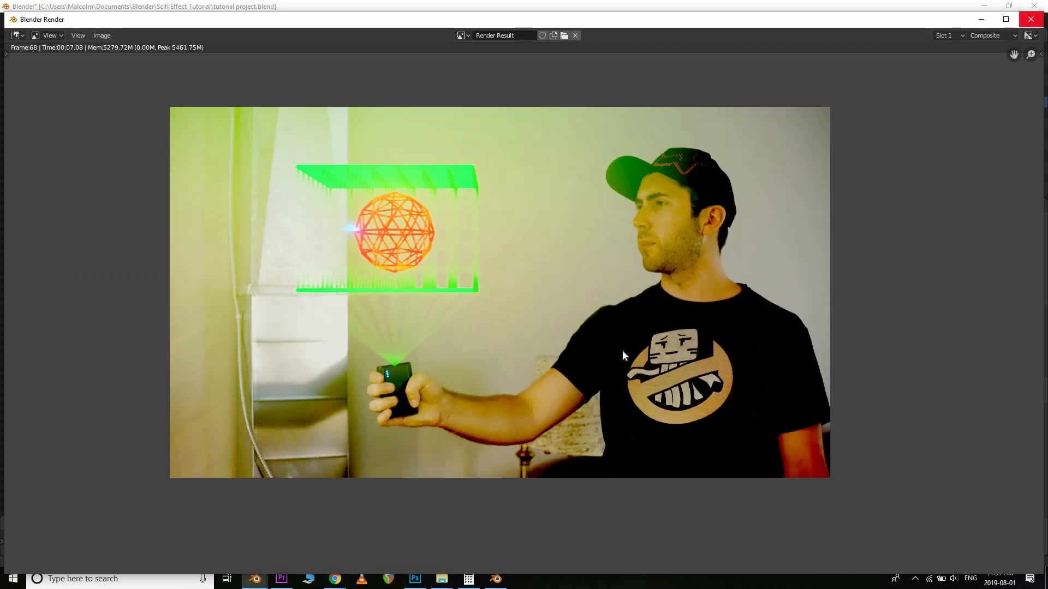
key(Escape)
Enable Ambient Occlusion, Screen Space Reflections and Motion Blur in the scene's Eevee render settings
click(875, 225)
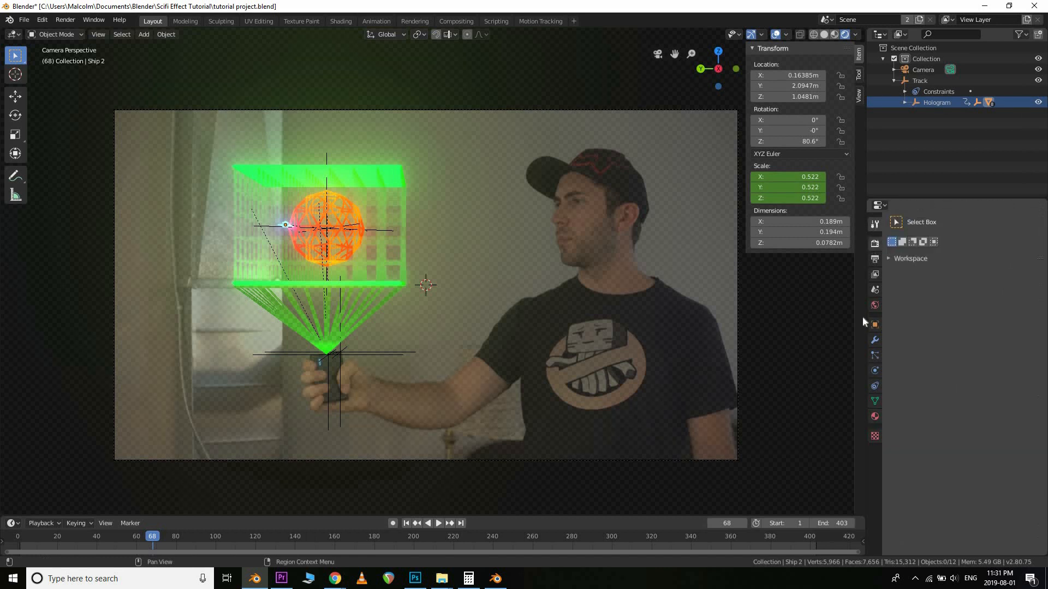
click(875, 243)
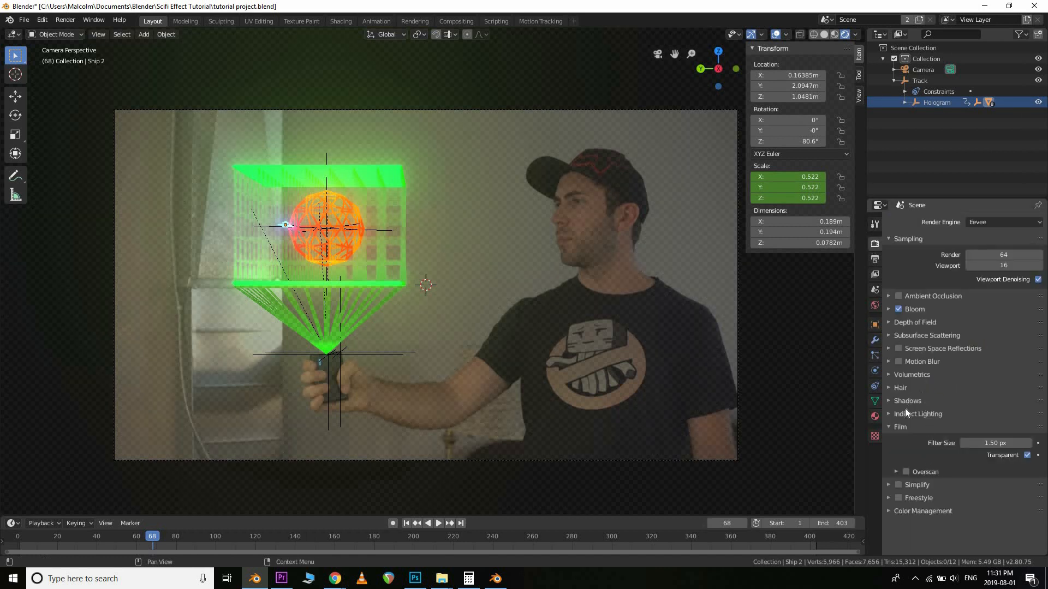
click(901, 428)
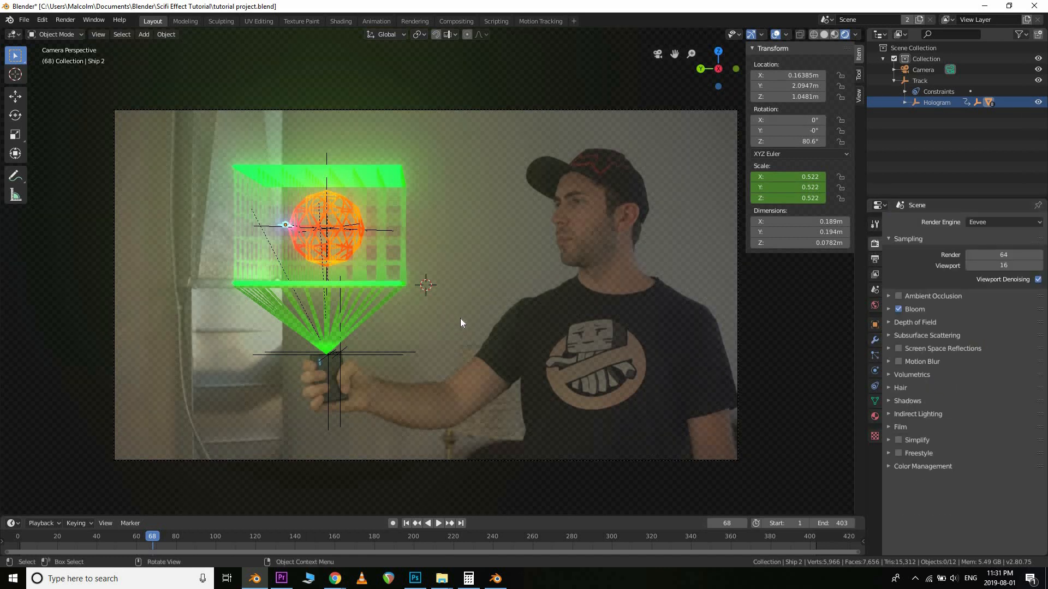
click(875, 224)
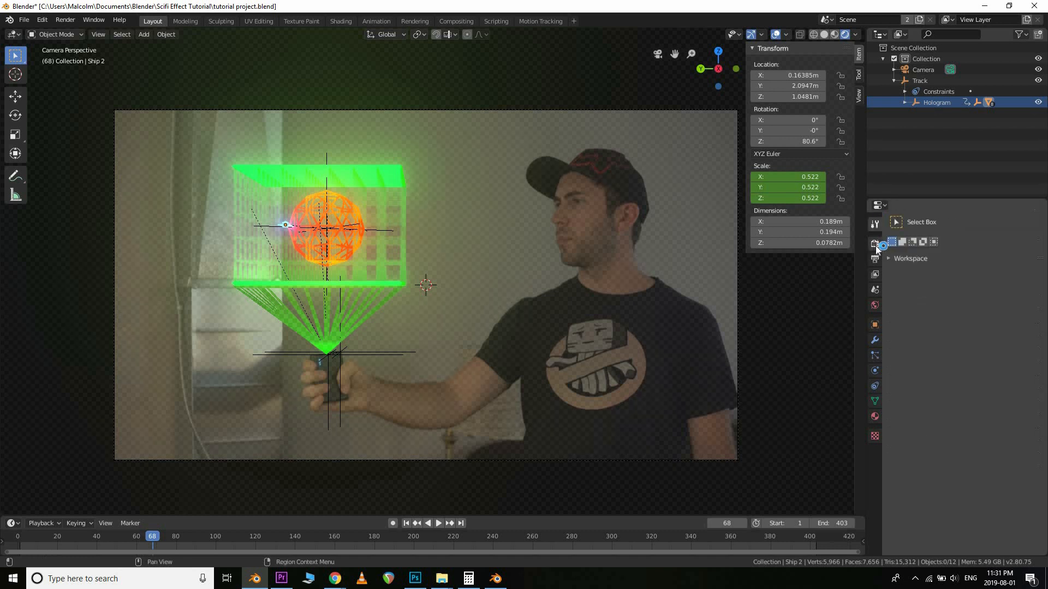
click(875, 244)
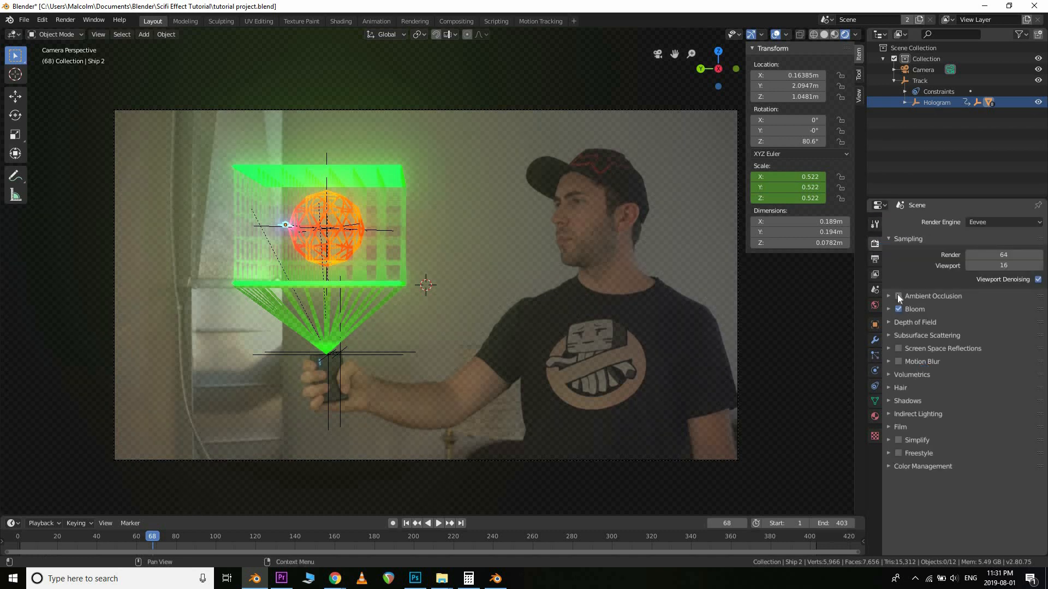
click(899, 351)
click(899, 360)
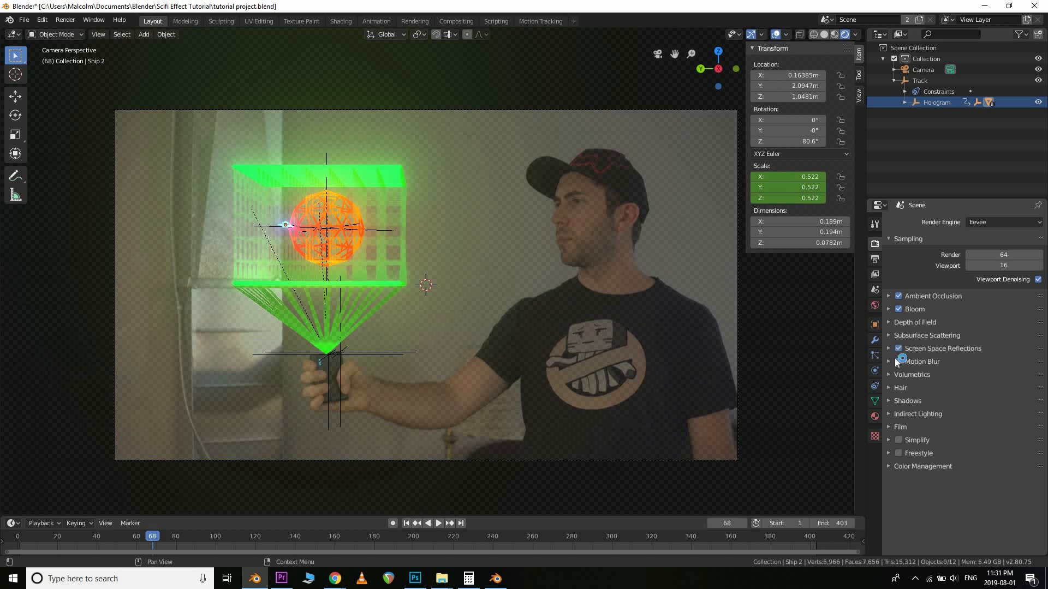
click(919, 375)
click(917, 376)
click(919, 379)
click(921, 376)
Set the scene's render output folder to the Desktop
click(875, 260)
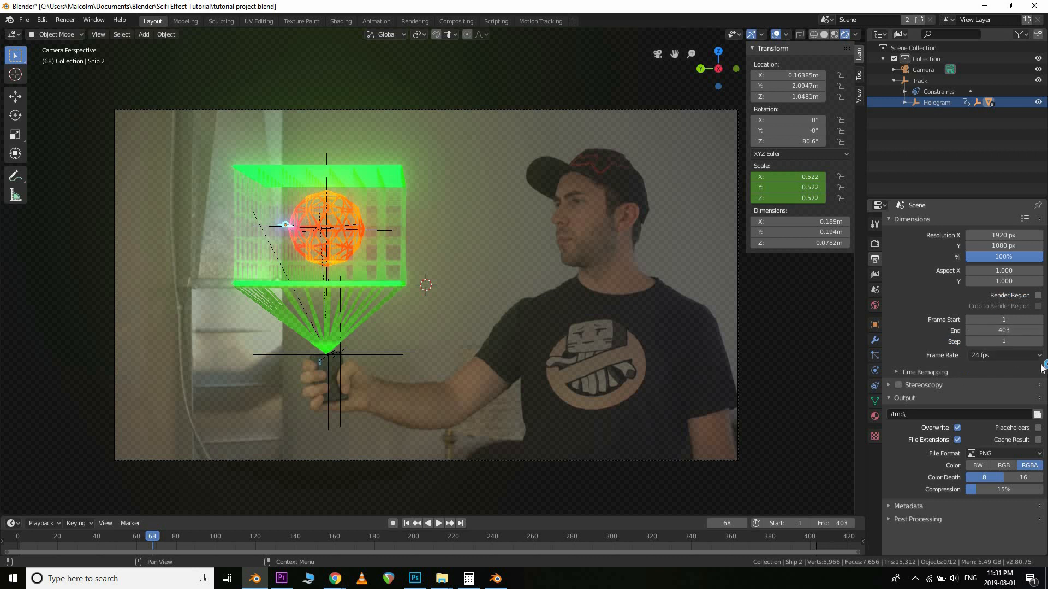
click(1037, 415)
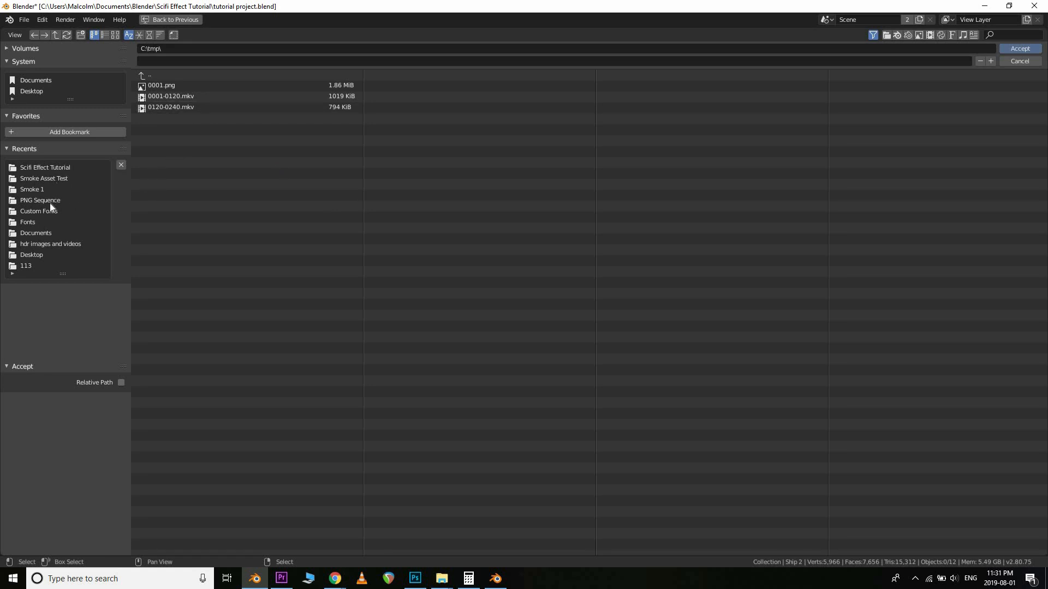
click(33, 91)
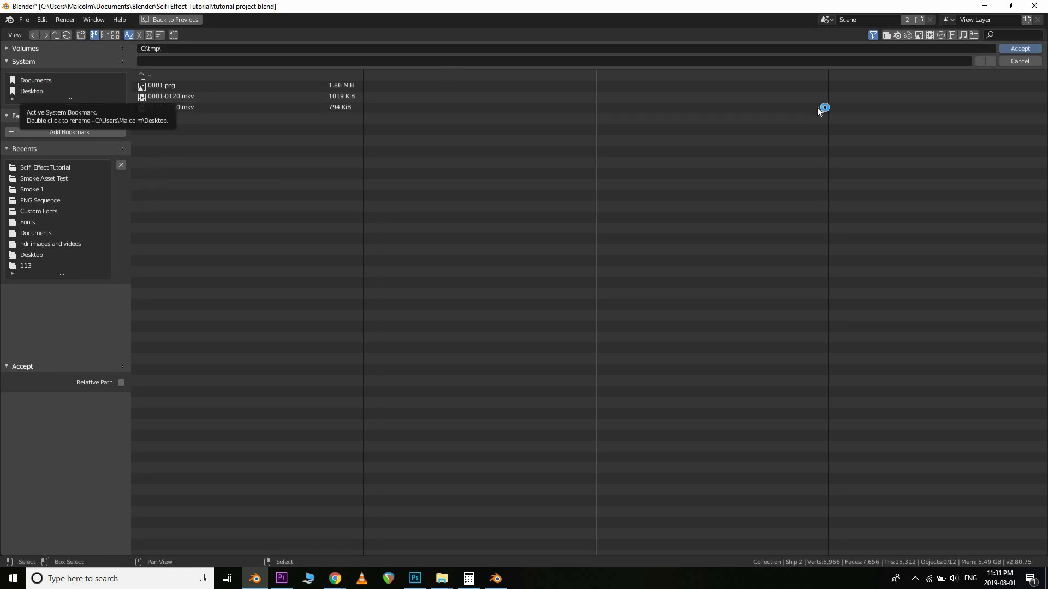
click(1029, 51)
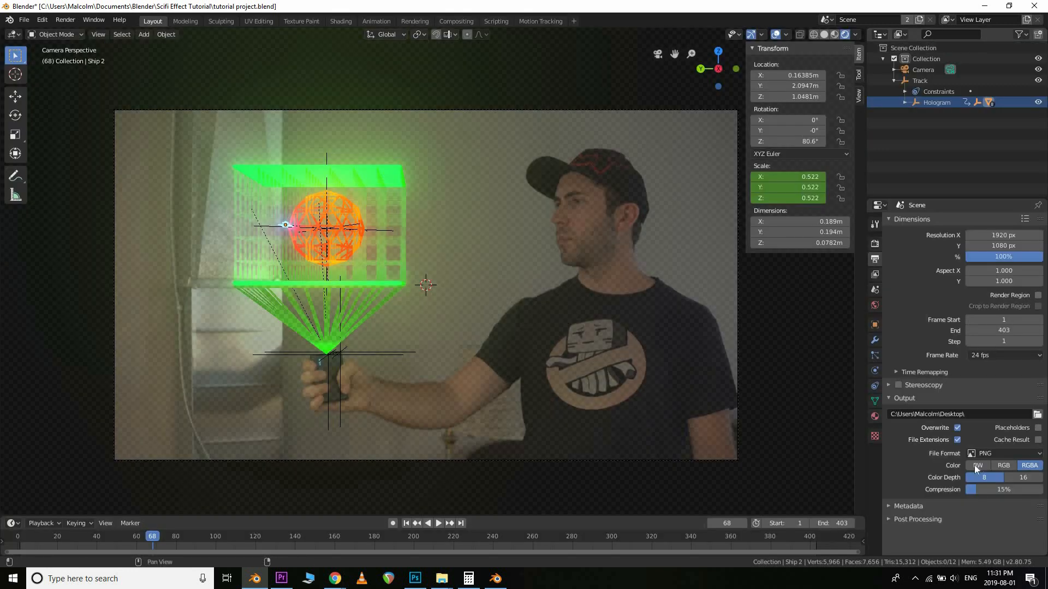
Set the render output file format to AVI Raw
key(KP_0)
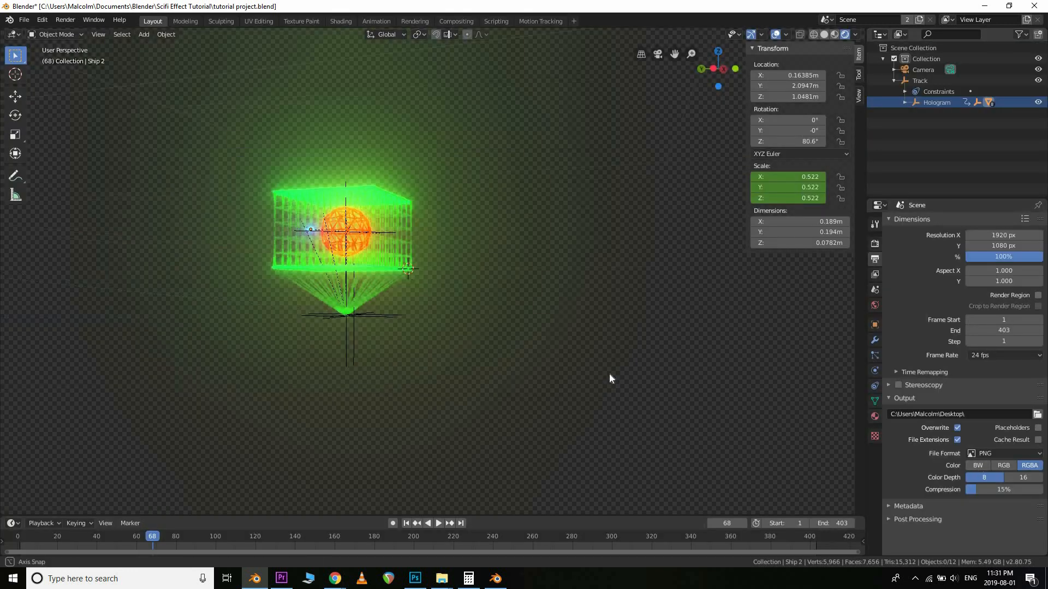
key(KP_0)
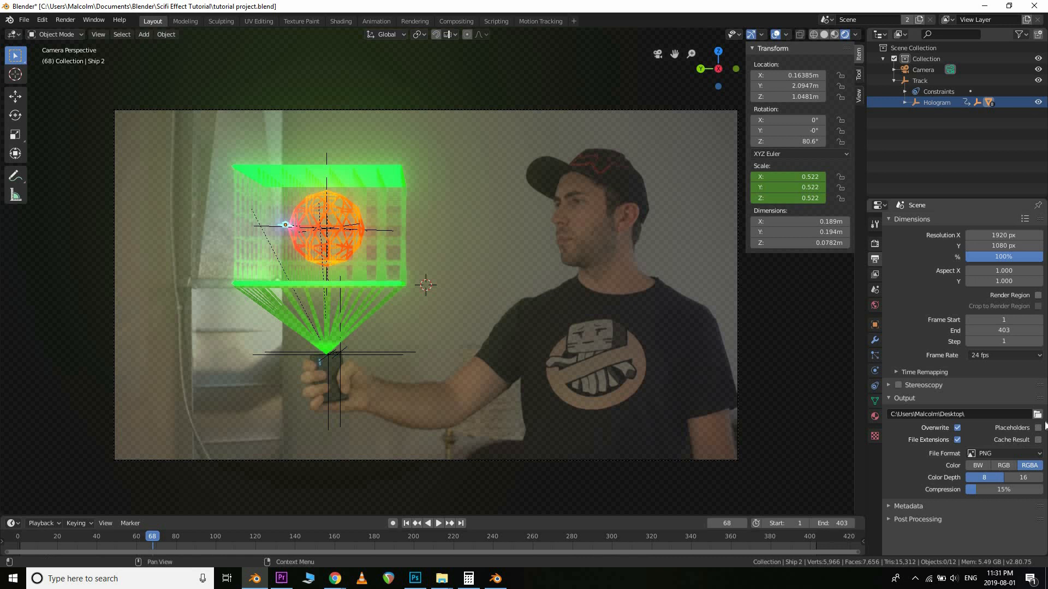
click(1008, 452)
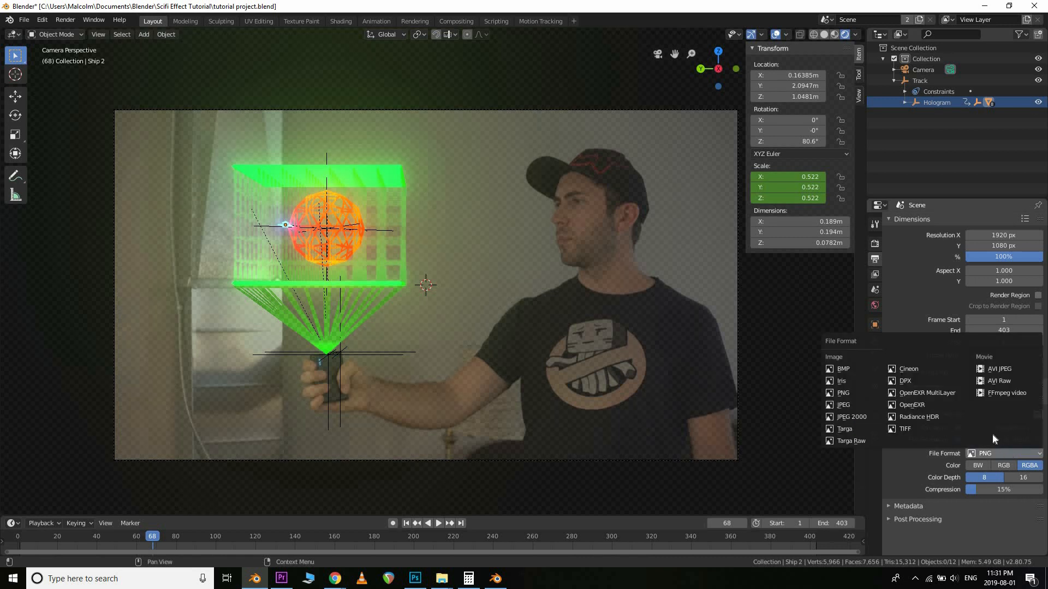
click(994, 451)
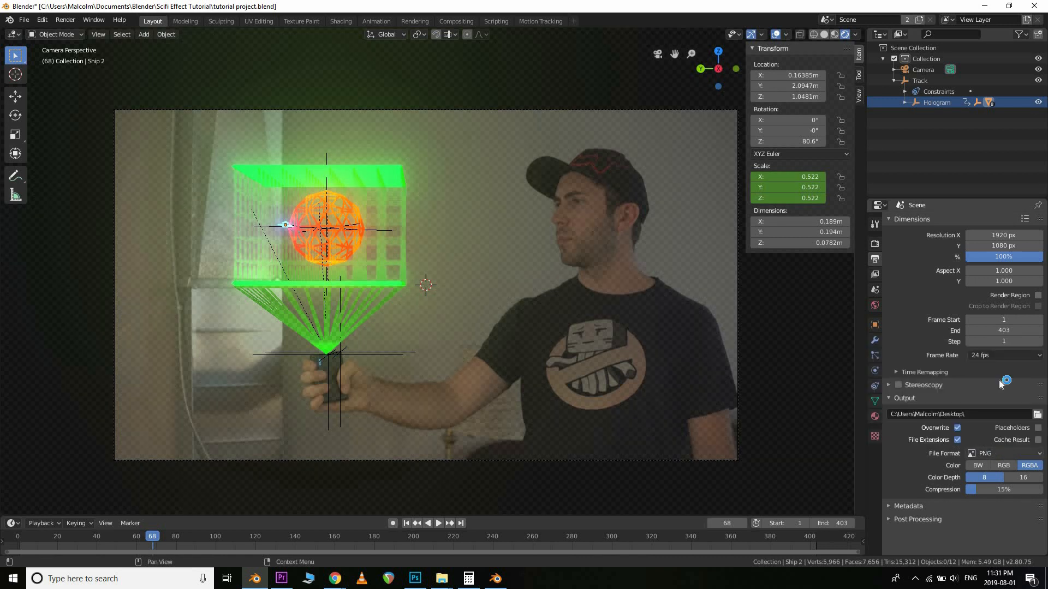
click(1007, 453)
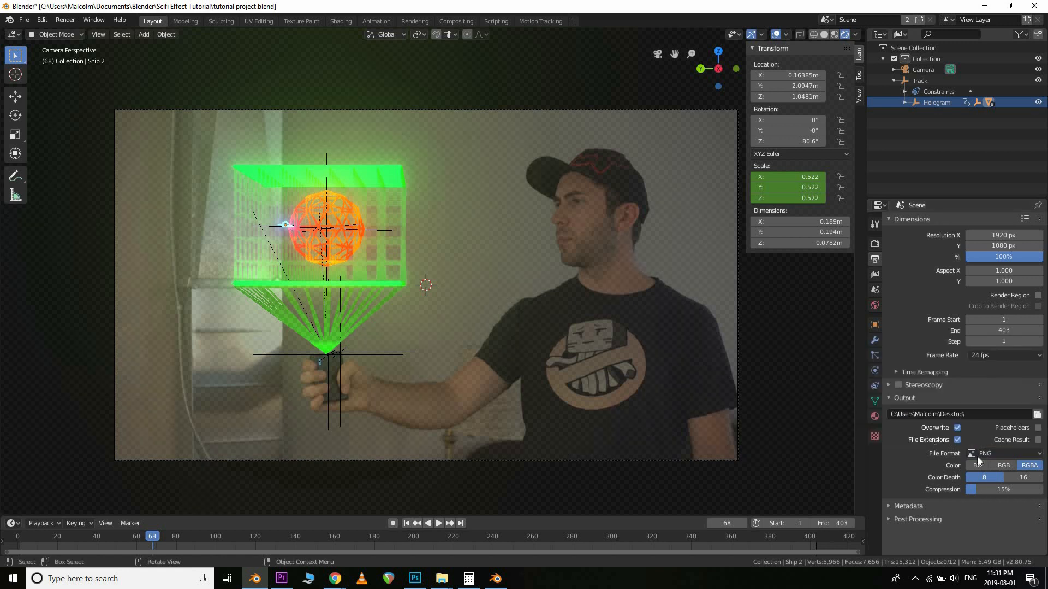
click(1004, 454)
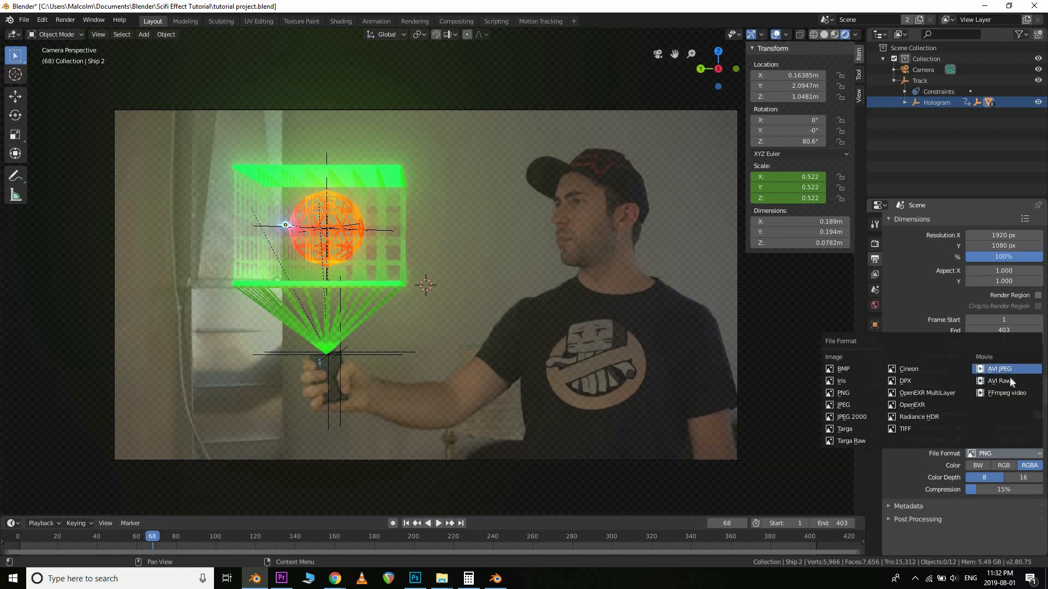
click(1010, 377)
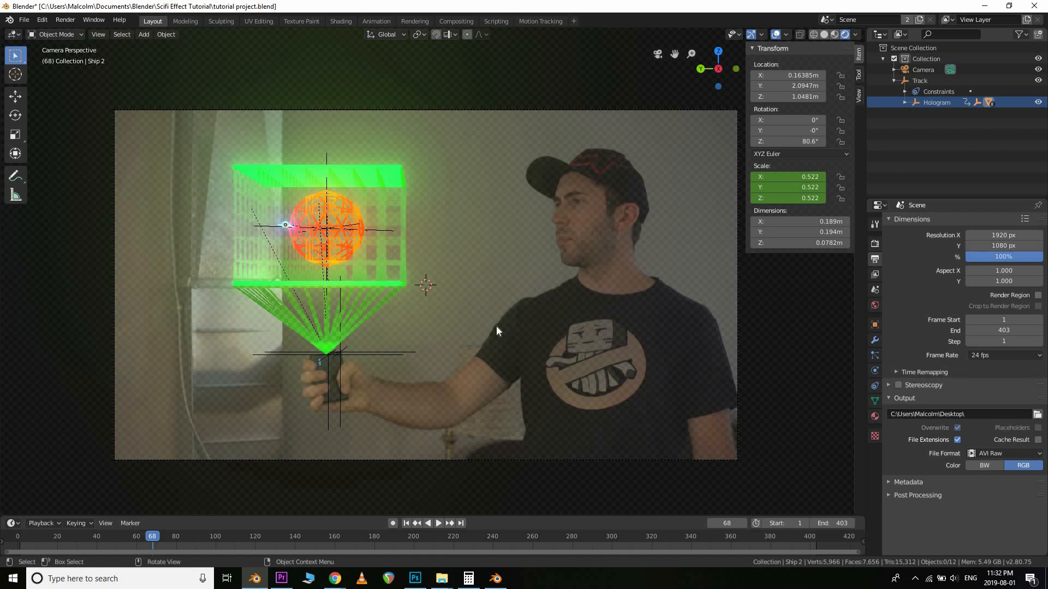
Render the full animation and switch to VLC media player to view the output video 0001-0403.avi
click(58, 22)
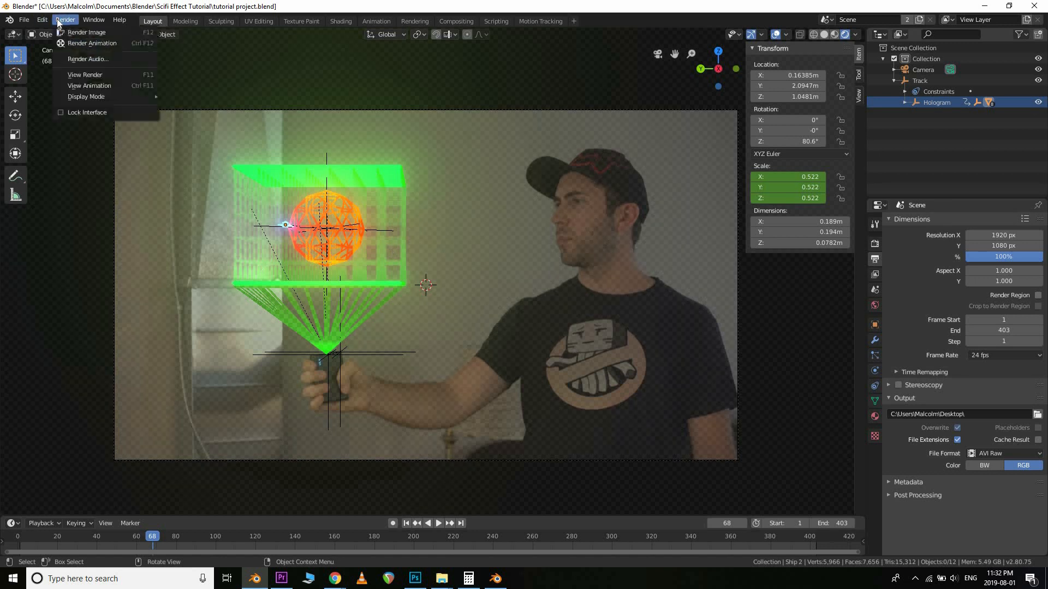
click(91, 43)
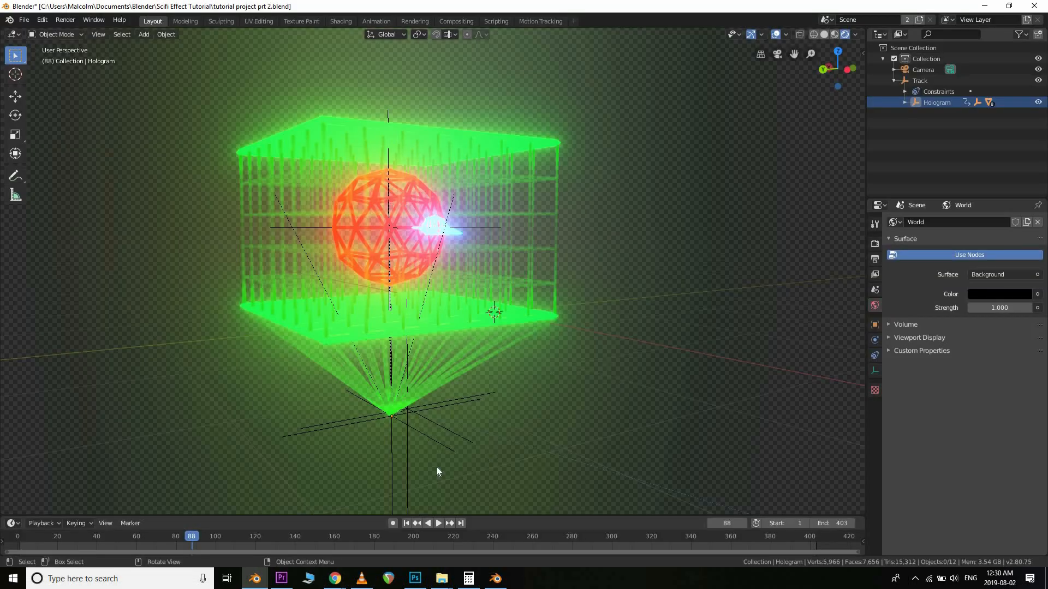
click(362, 579)
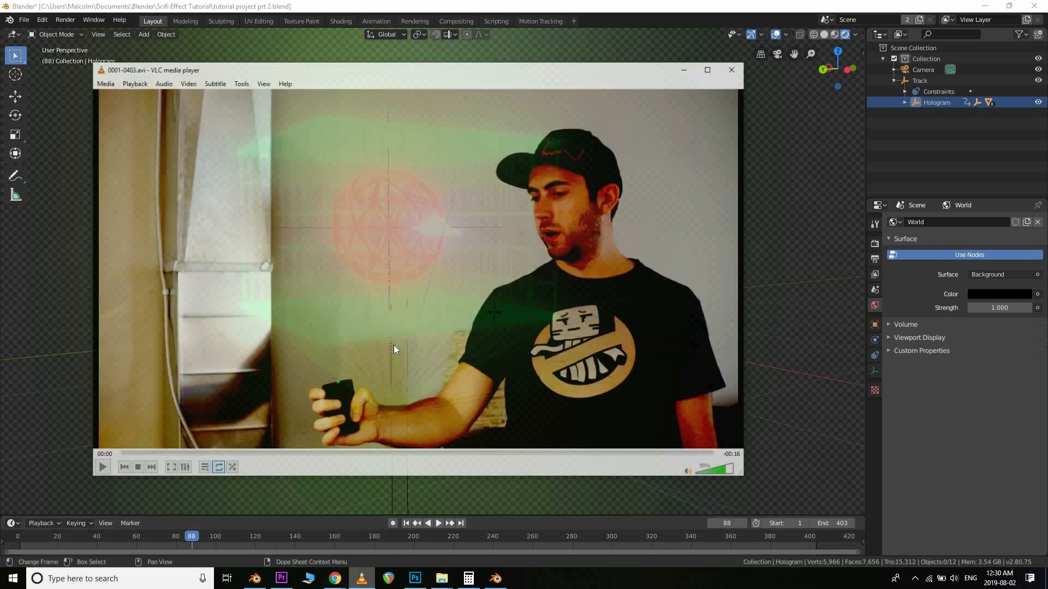
Play the rendered video 0001-0403.avi to review the hologram effect, close the player and return to Blender
click(87, 456)
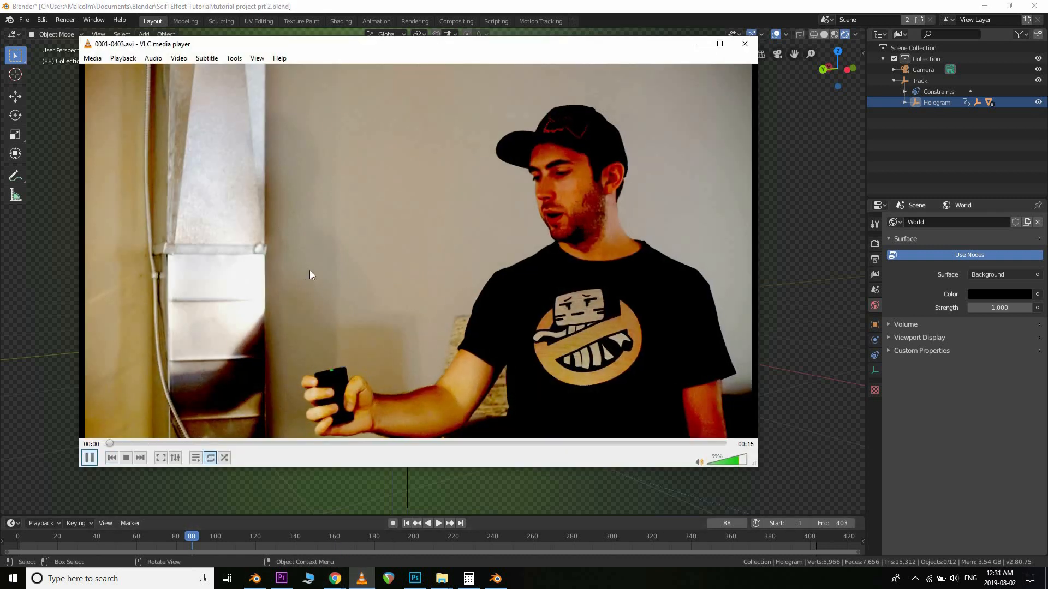
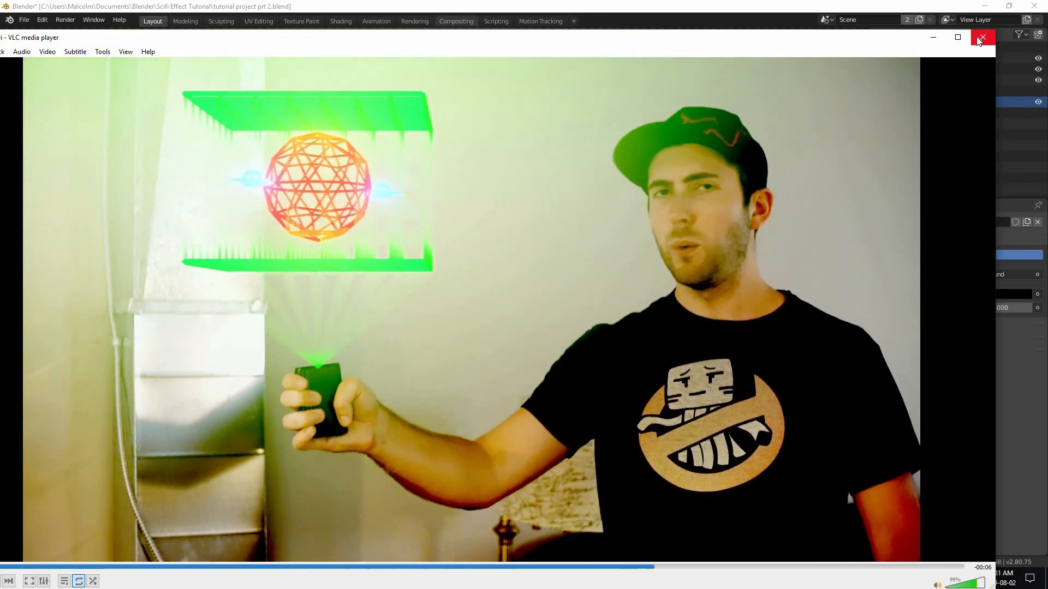
click(977, 38)
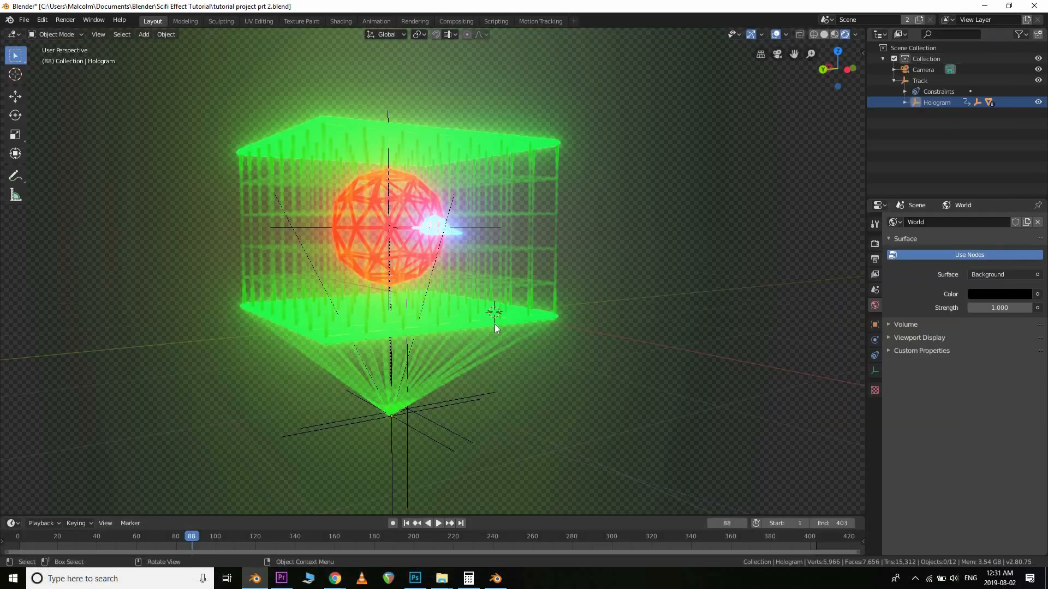
scroll(548, 348, down, 2)
scroll(497, 243, up, 2)
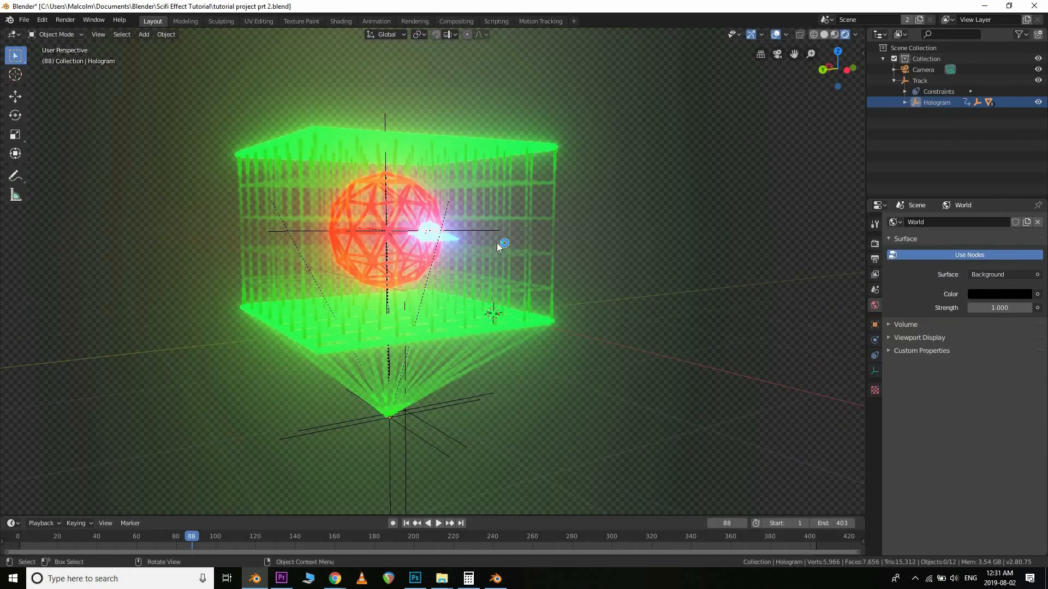
middle_drag(484, 262, 253, 324)
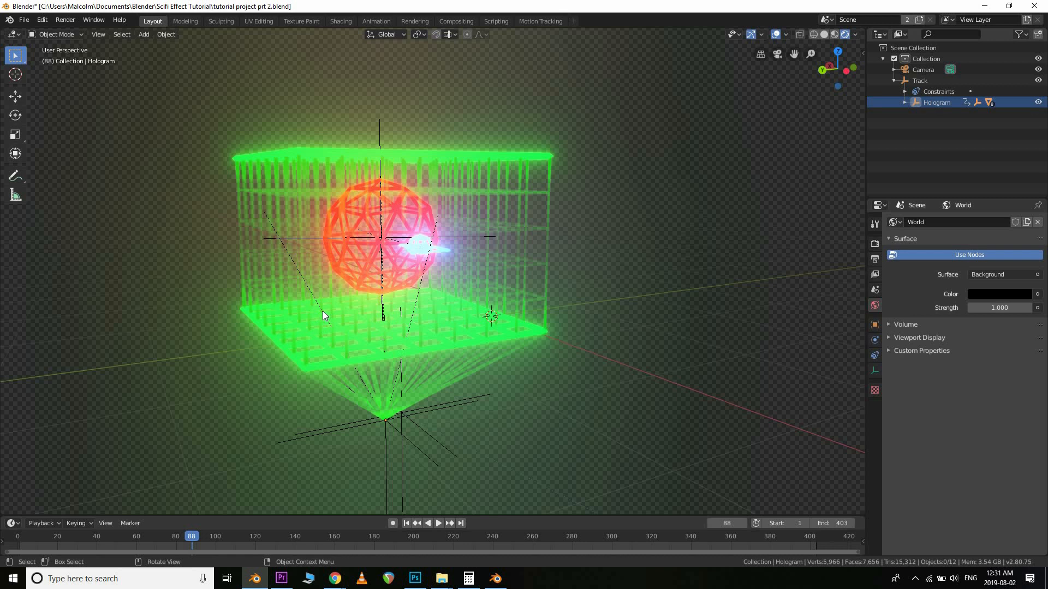
Render a still of frame 88 from the camera view and inspect the composited hologram
key(KP_0)
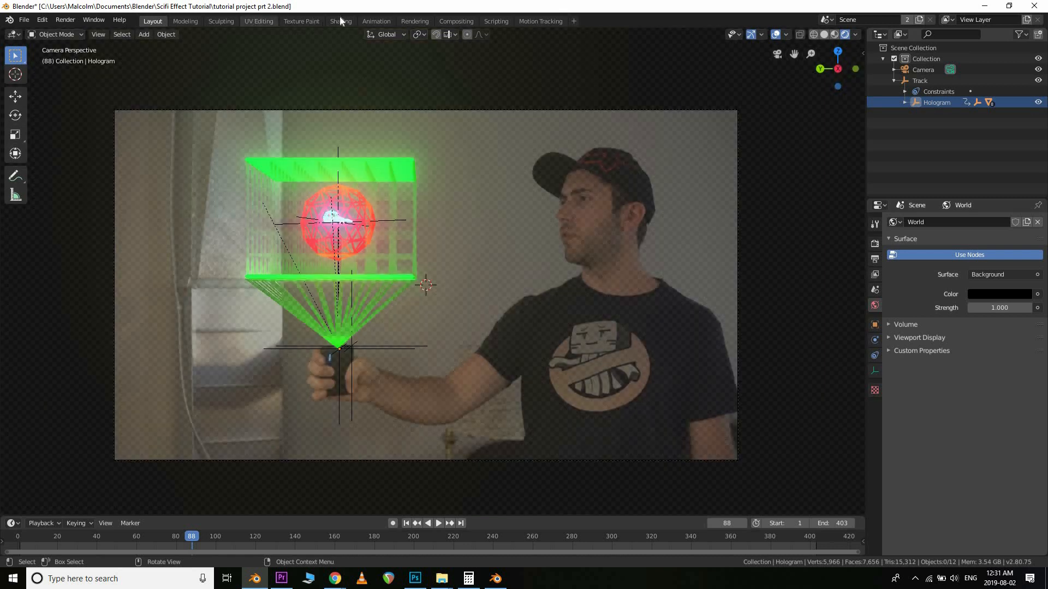
click(64, 21)
click(82, 32)
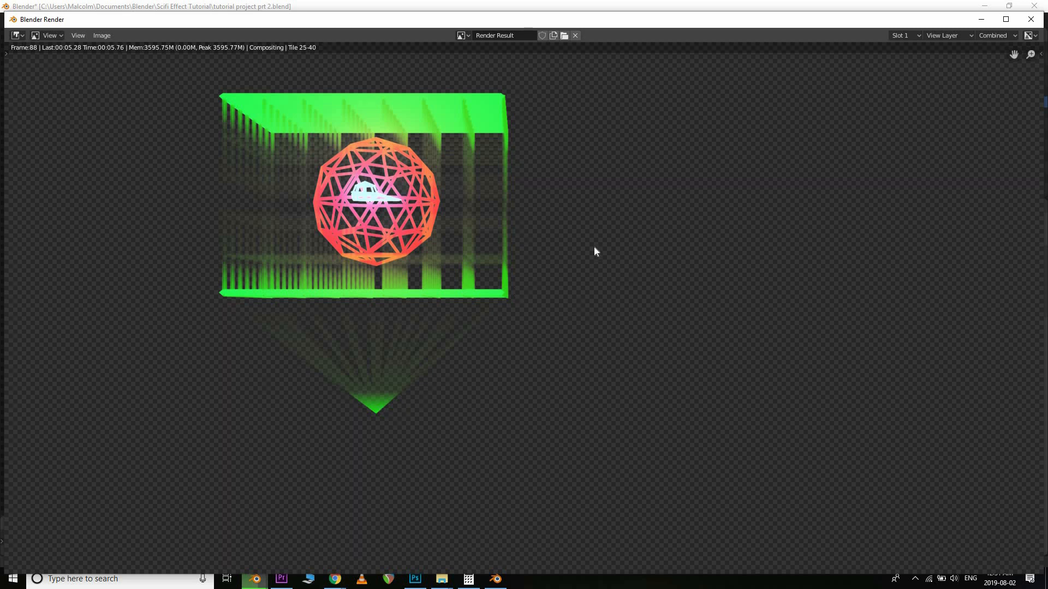
scroll(602, 349, down, 5)
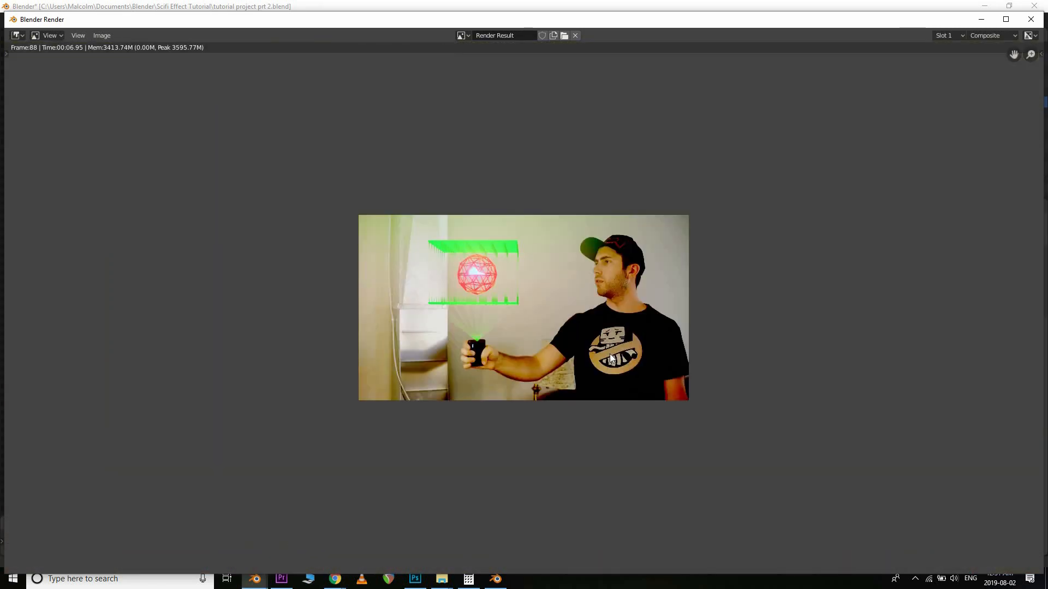
scroll(609, 353, up, 3)
scroll(610, 353, up, 1)
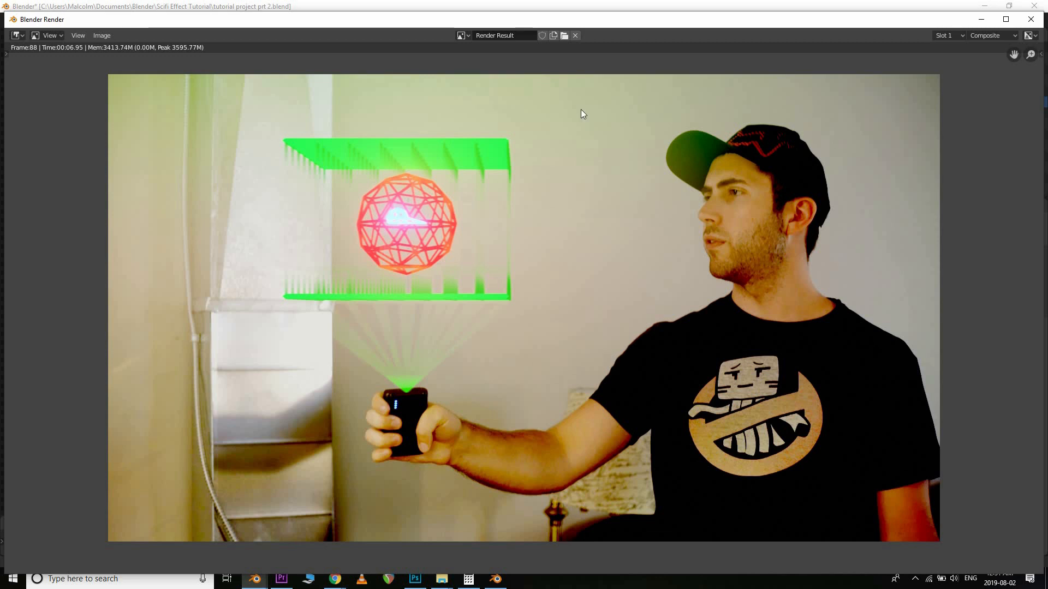
click(1026, 20)
Select the hologram's vertical grid and show its material in a Shader Editor beside the 3D viewport
middle_drag(539, 281, 522, 182)
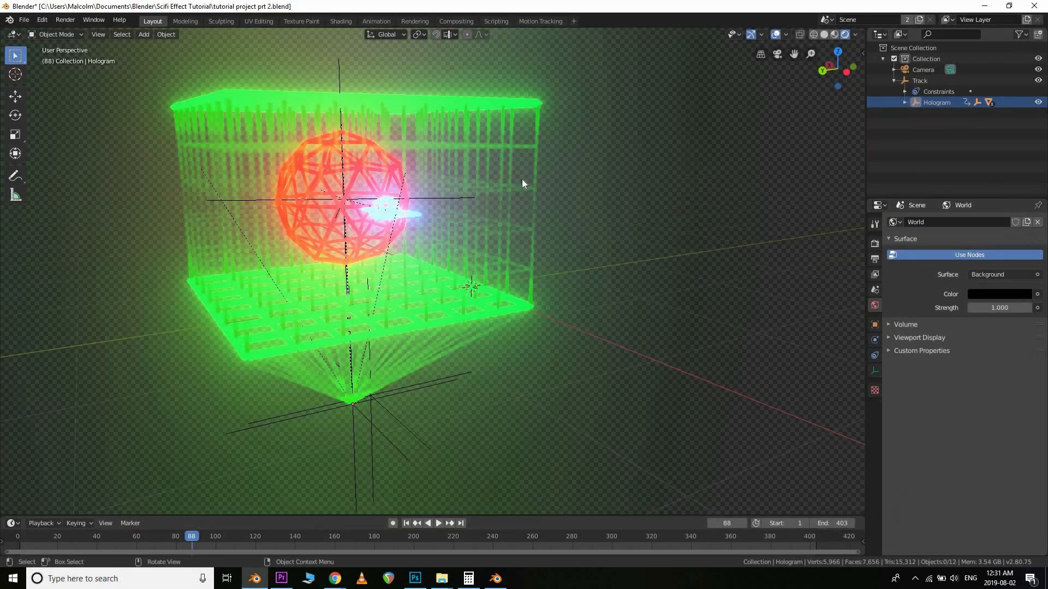
click(523, 182)
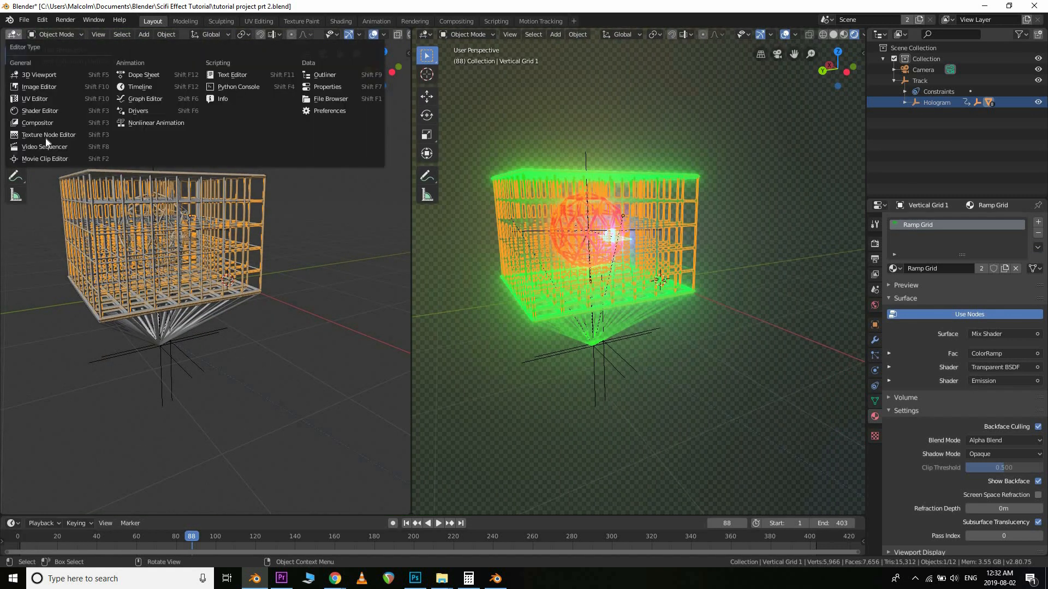
click(13, 34)
click(40, 110)
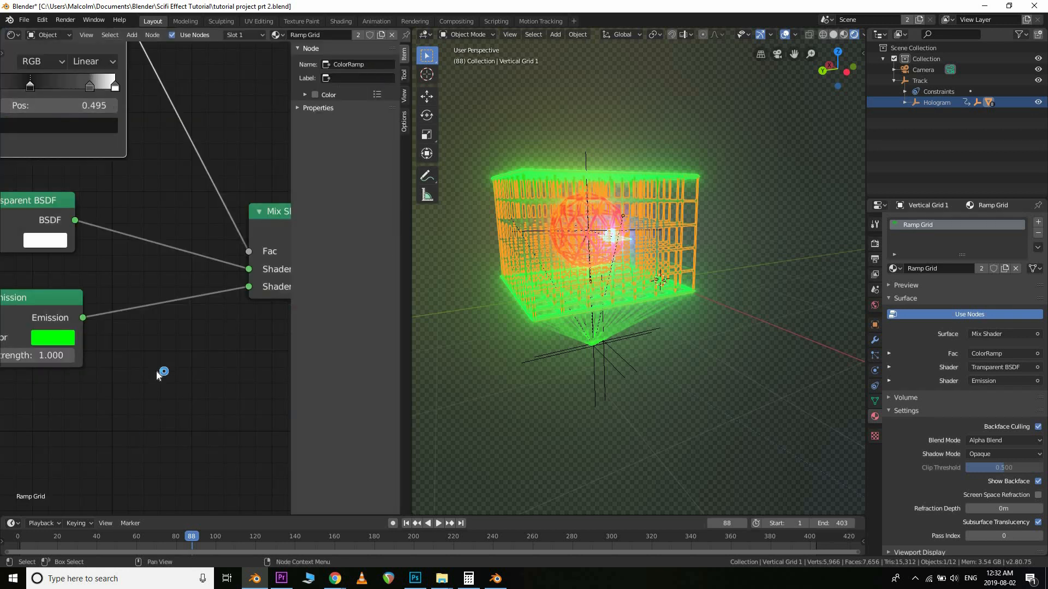
Try emission strengths of 2 and 3 on the Ramp Grid material and settle on 2.5
scroll(96, 344, up, 2)
click(96, 334)
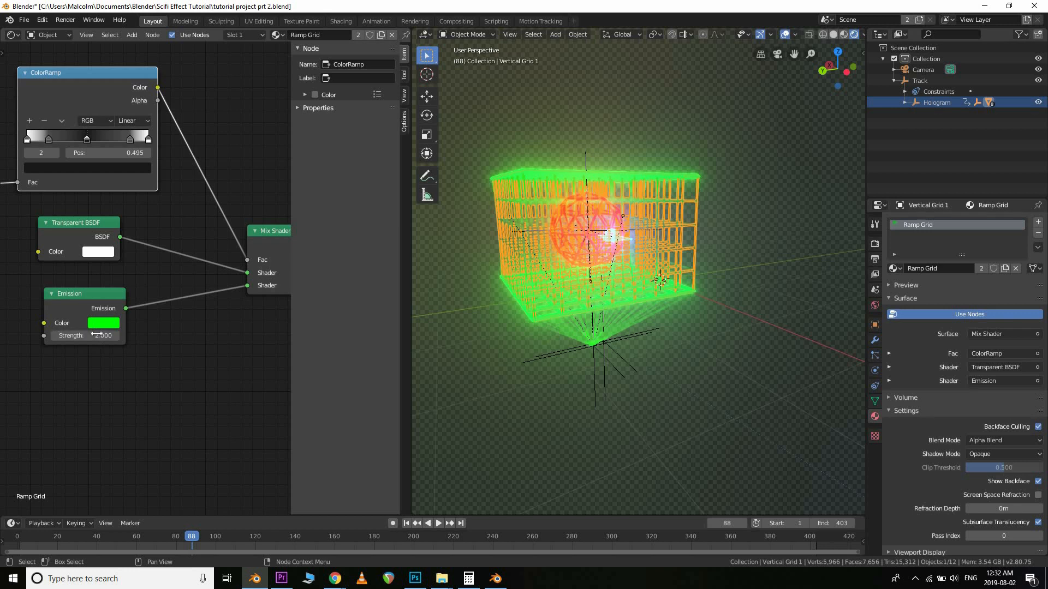
text(2)
key(Return)
click(96, 334)
text(3)
key(Return)
click(88, 335)
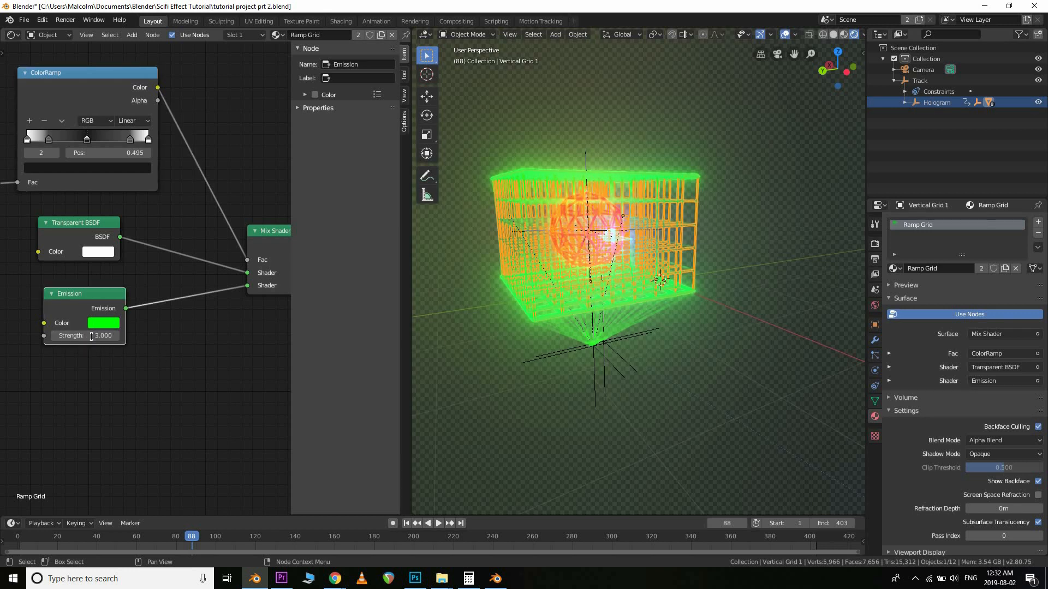
text(2.5)
key(Return)
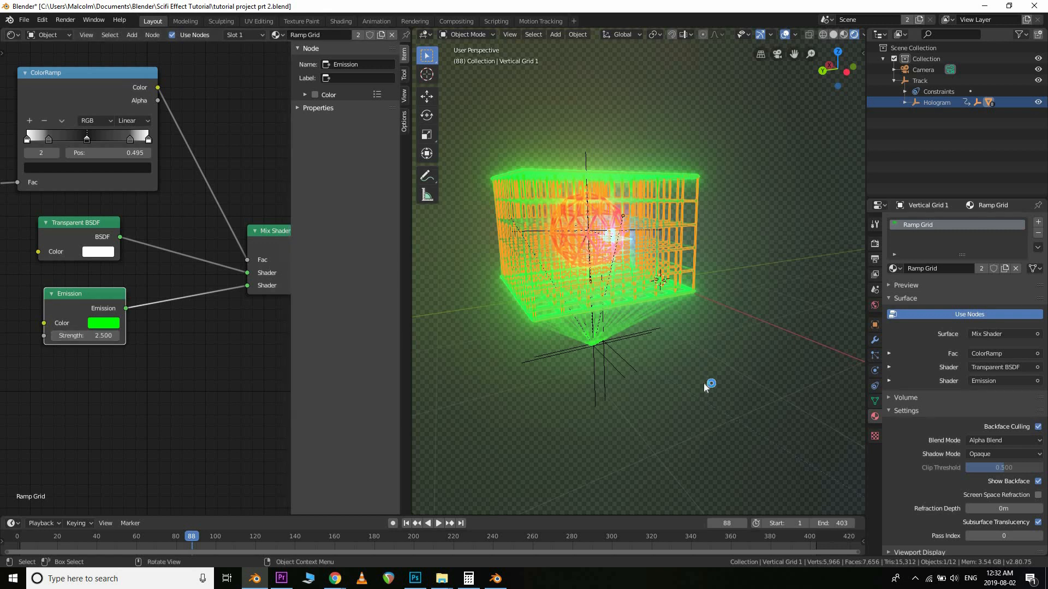
click(686, 394)
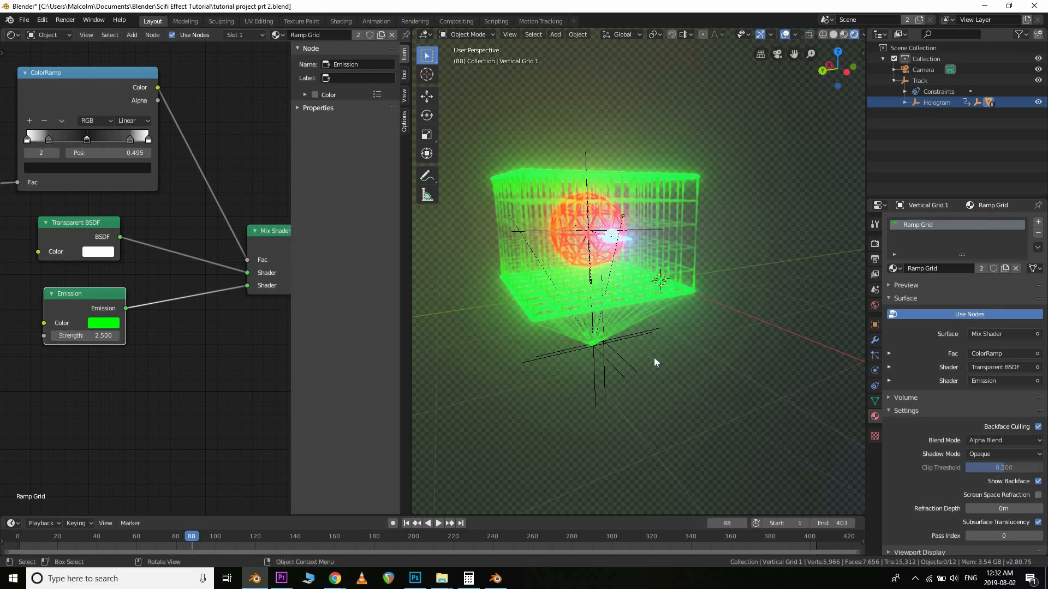
Render frame 88 again through the camera to check the vertical grid's stronger emission against the footage
key(KP_0)
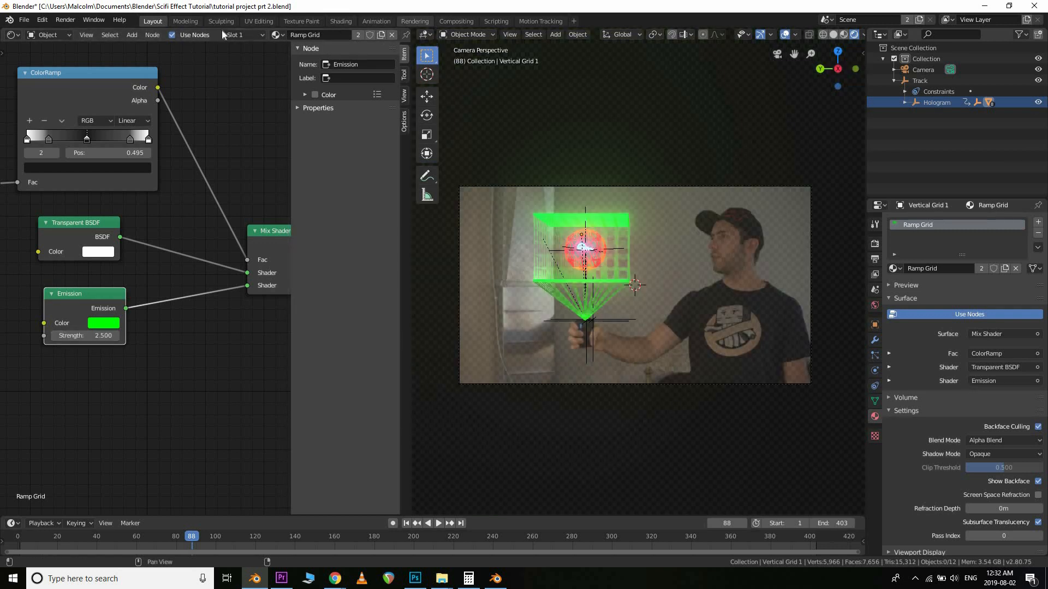
click(71, 25)
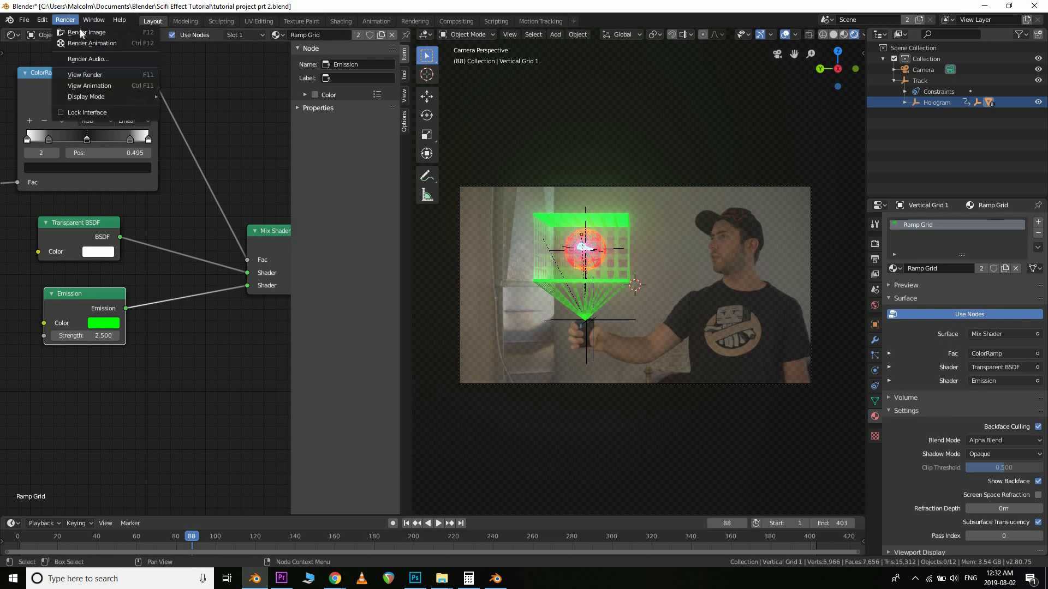
click(80, 29)
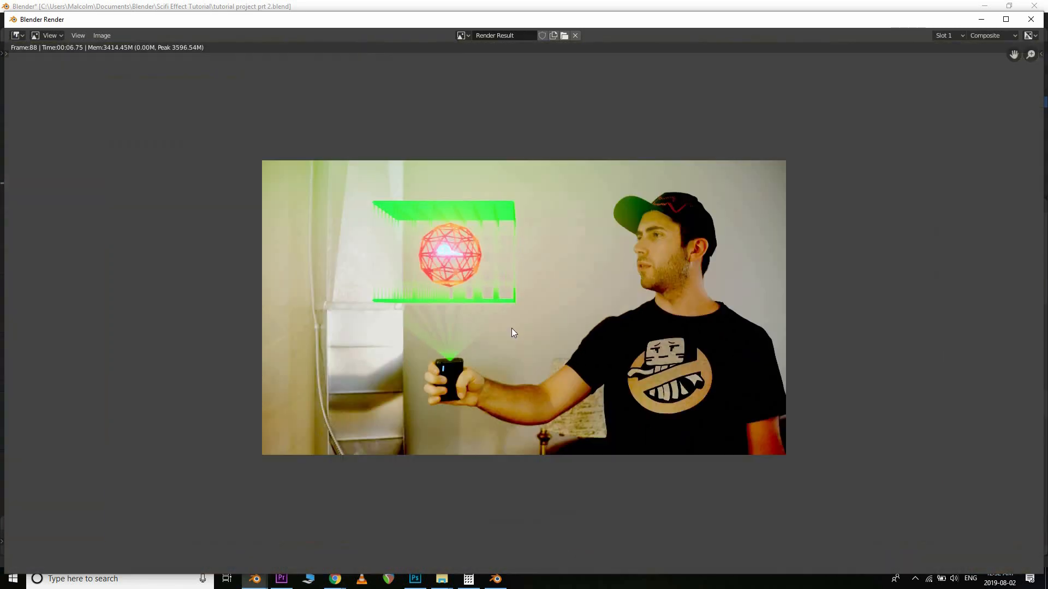
scroll(532, 335, down, 1)
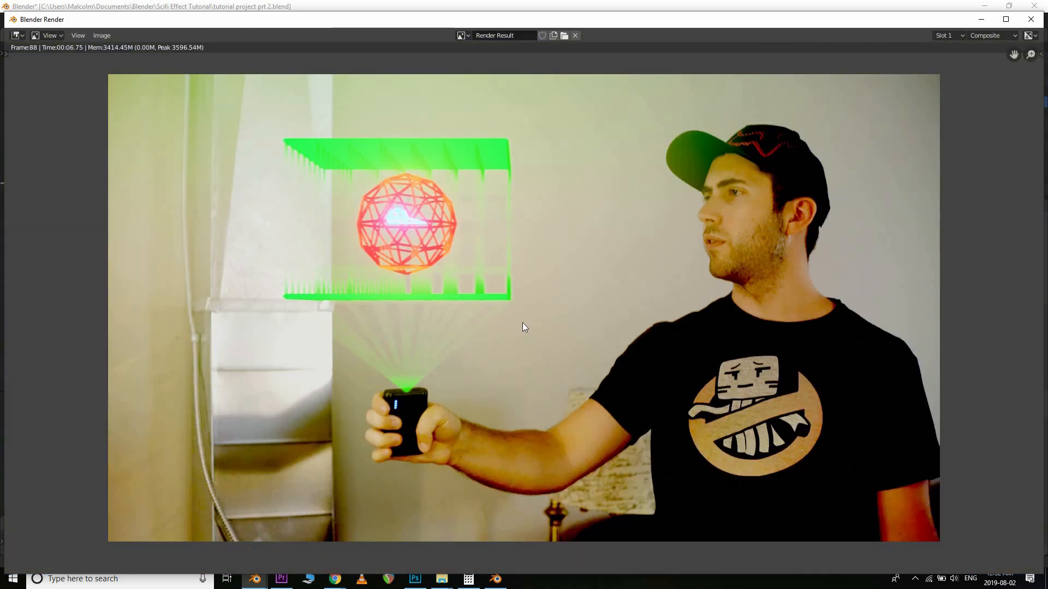
scroll(525, 324, down, 1)
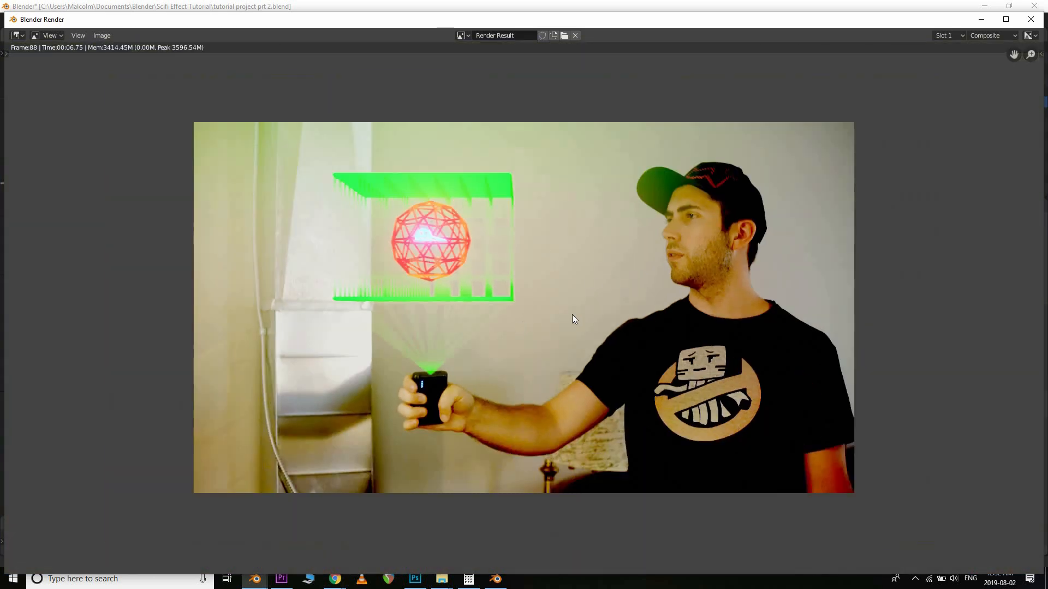
click(1031, 19)
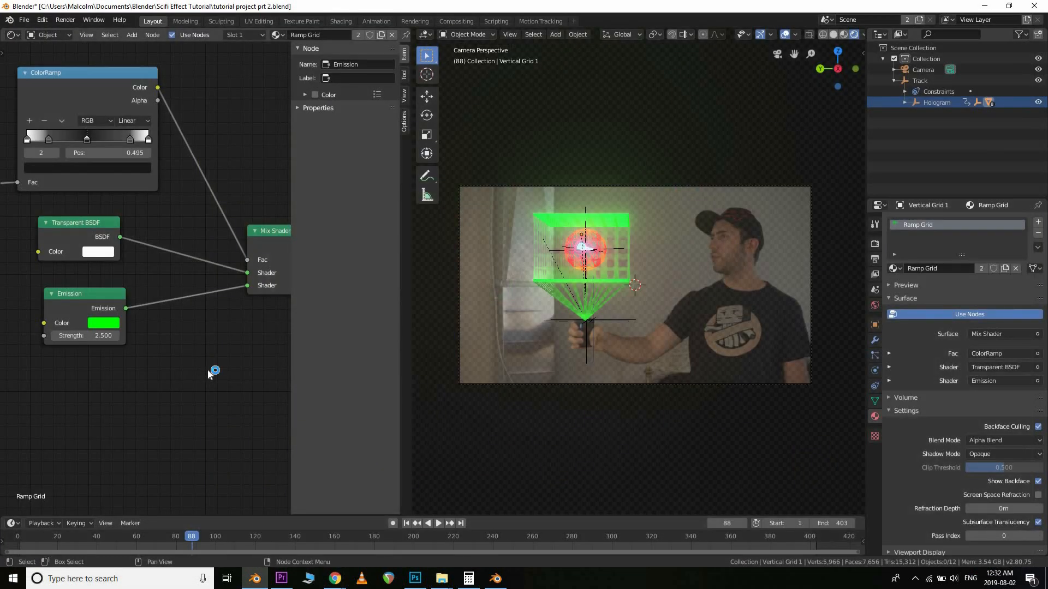
Hide the Shader Editor's sidebar and, in the compositing nodes, connect the Render Layers Alpha output to the Alpha Over node's Fac input
key(n)
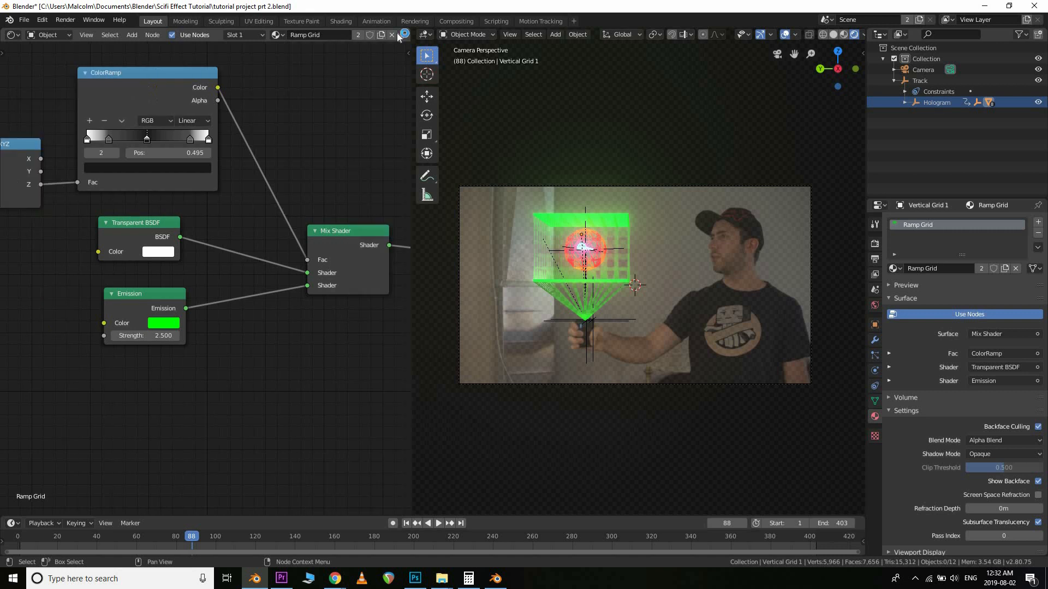
click(468, 21)
scroll(343, 297, up, 4)
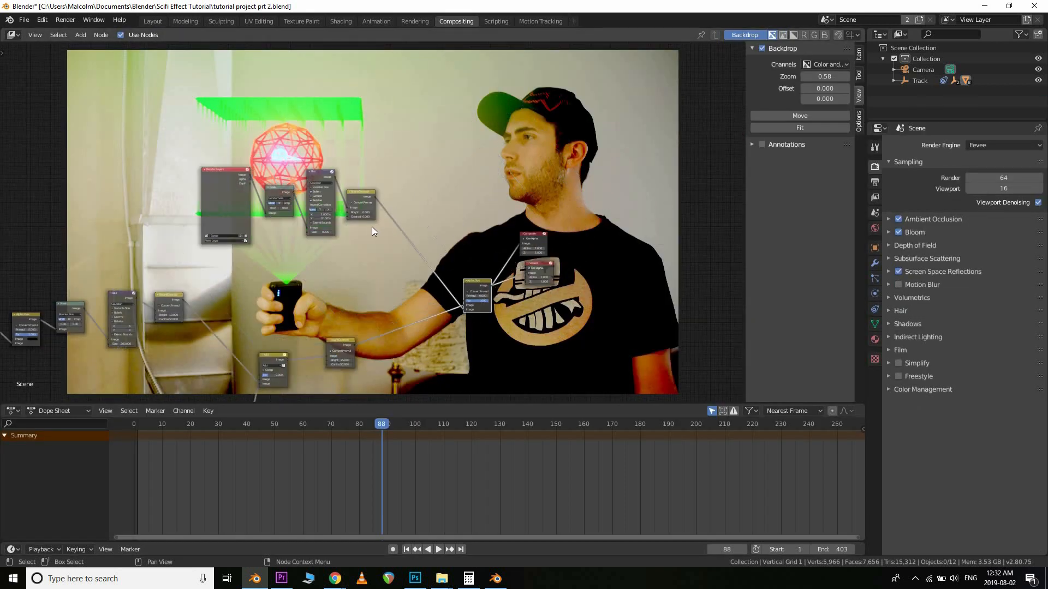
middle_drag(394, 306, 515, 294)
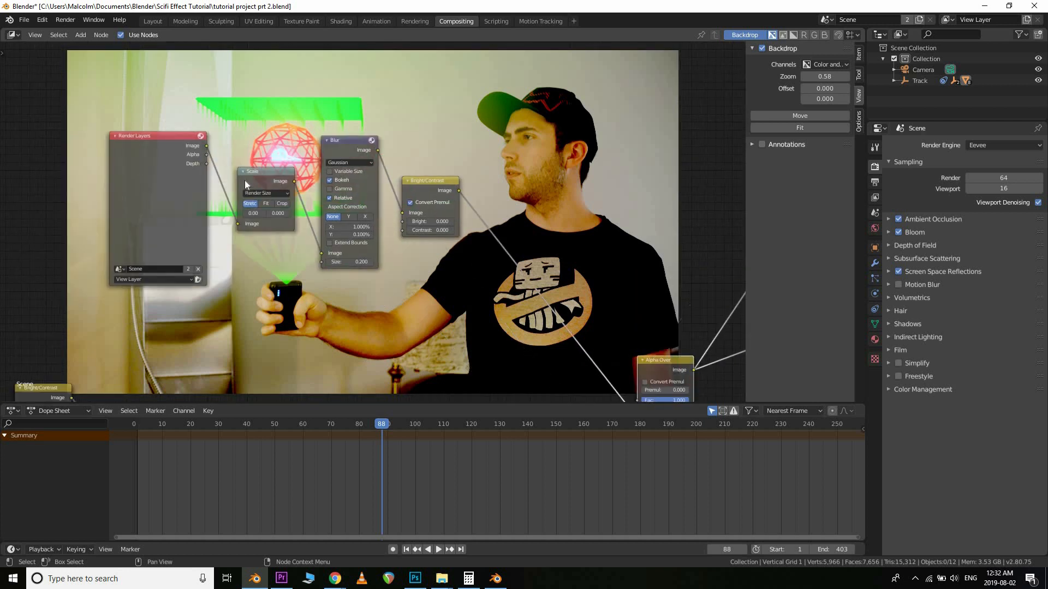
scroll(240, 178, up, 1)
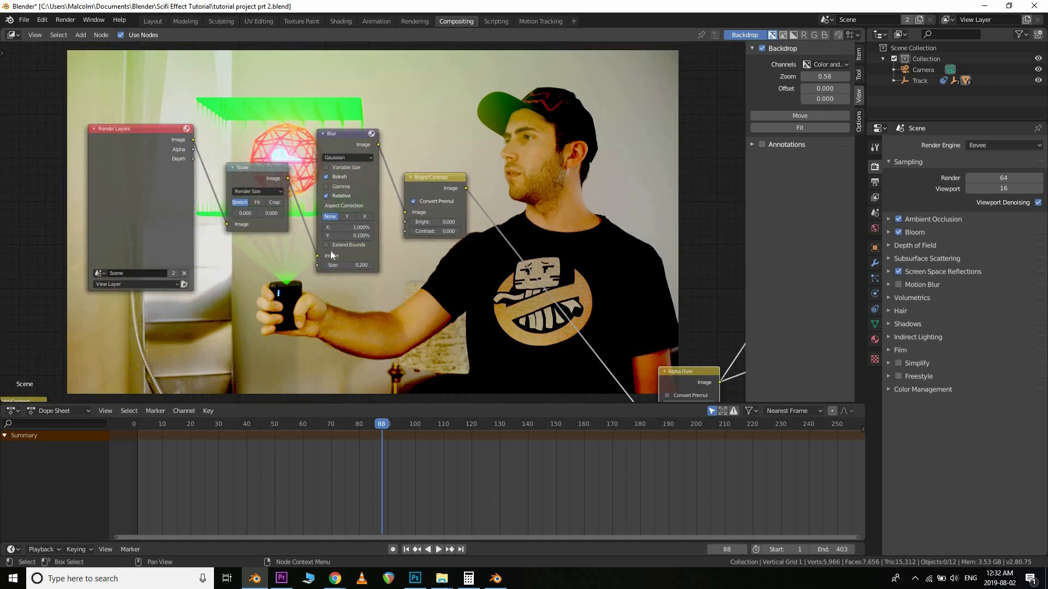
scroll(423, 243, down, 1)
middle_drag(418, 237, 352, 168)
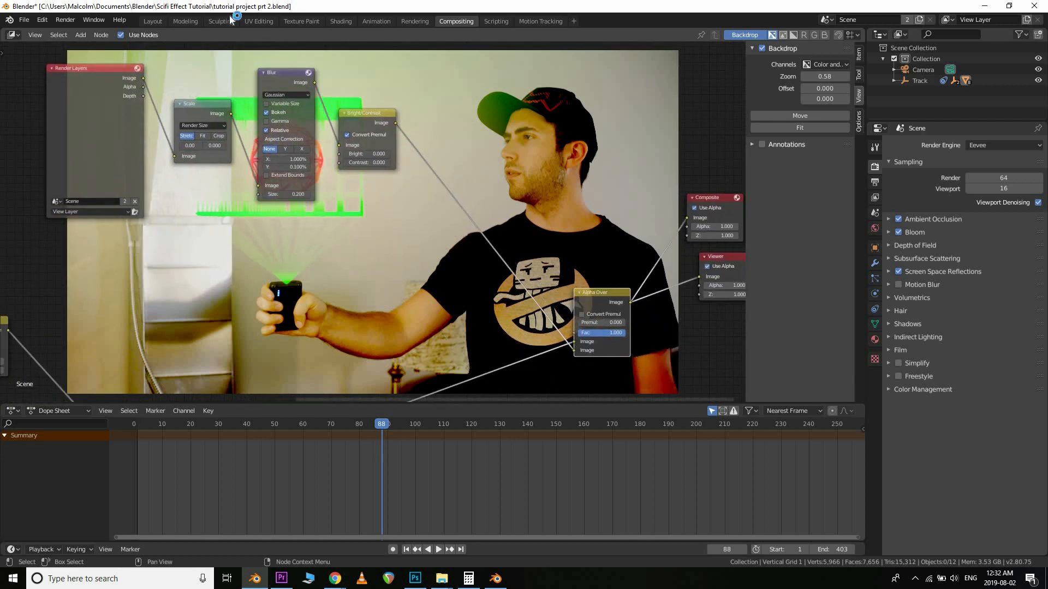
drag(143, 87, 571, 335)
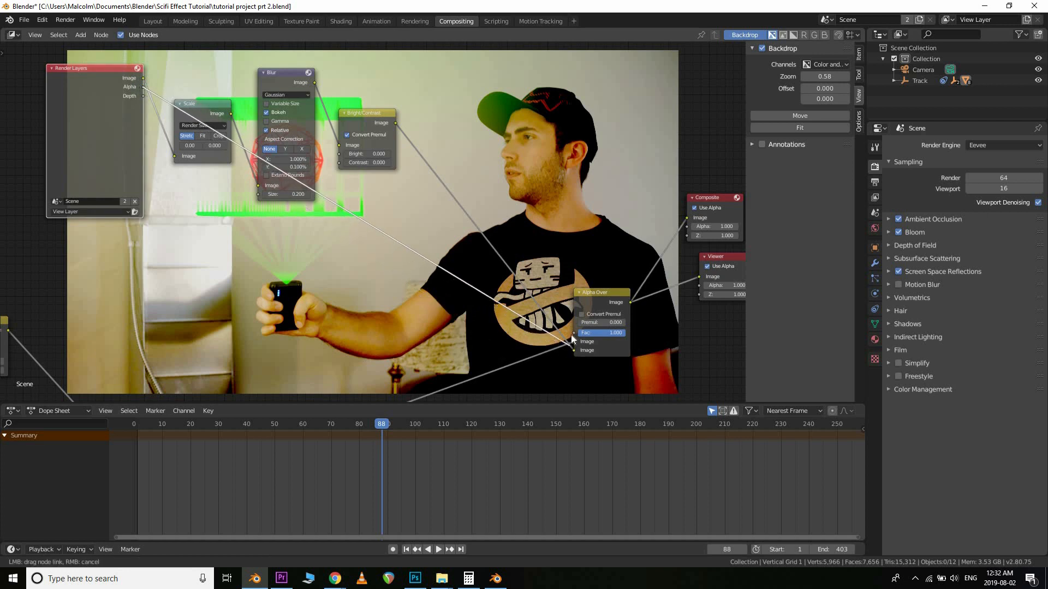
click(516, 315)
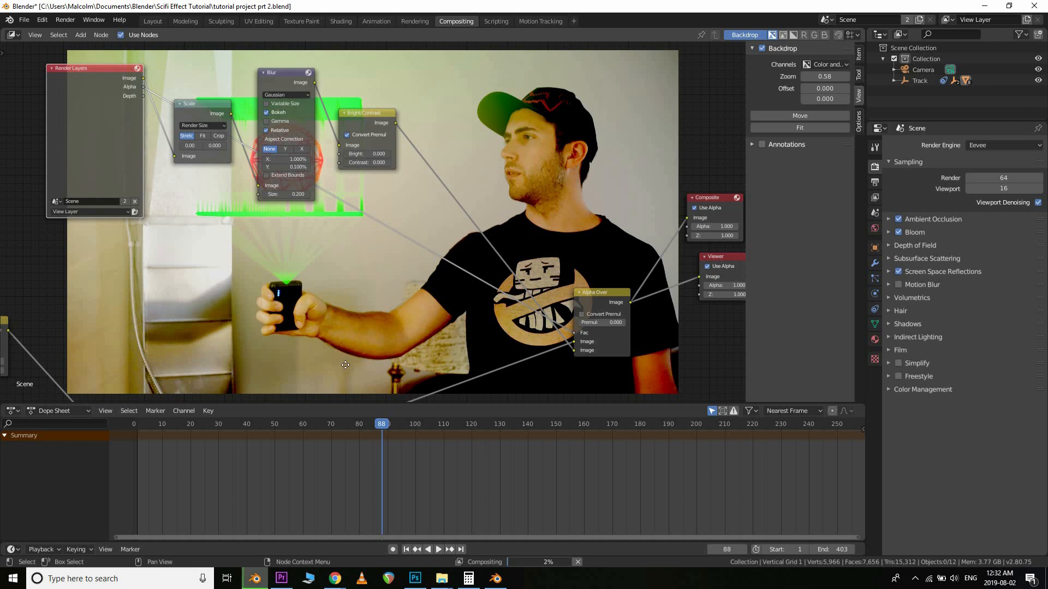
Check the updated composite, return to the Layout workspace and merge the Shader Editor area into the 3D viewport
middle_drag(356, 302, 366, 389)
middle_drag(445, 112, 520, 182)
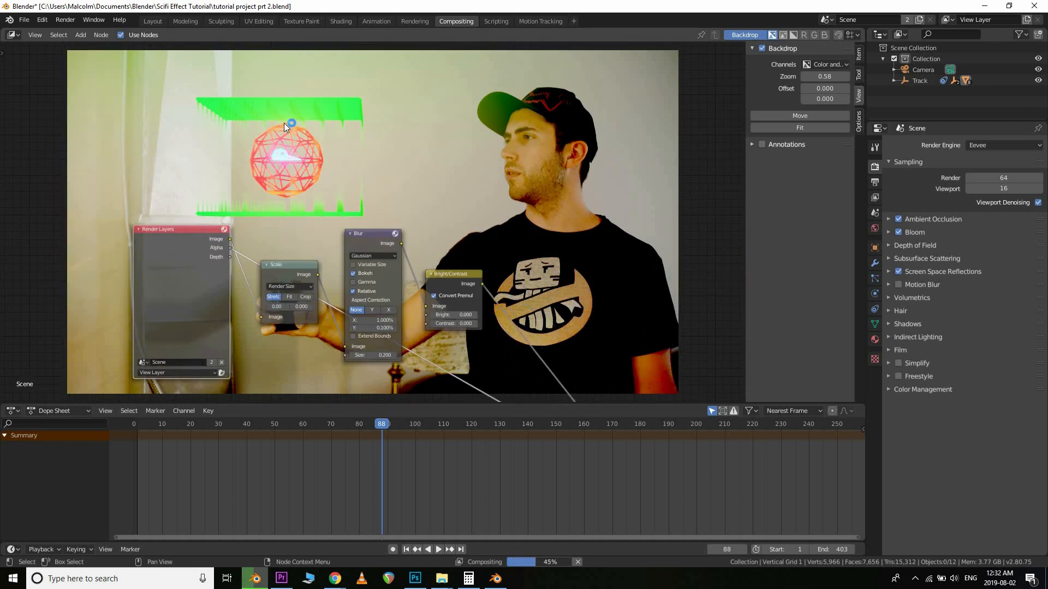
scroll(284, 124, up, 3)
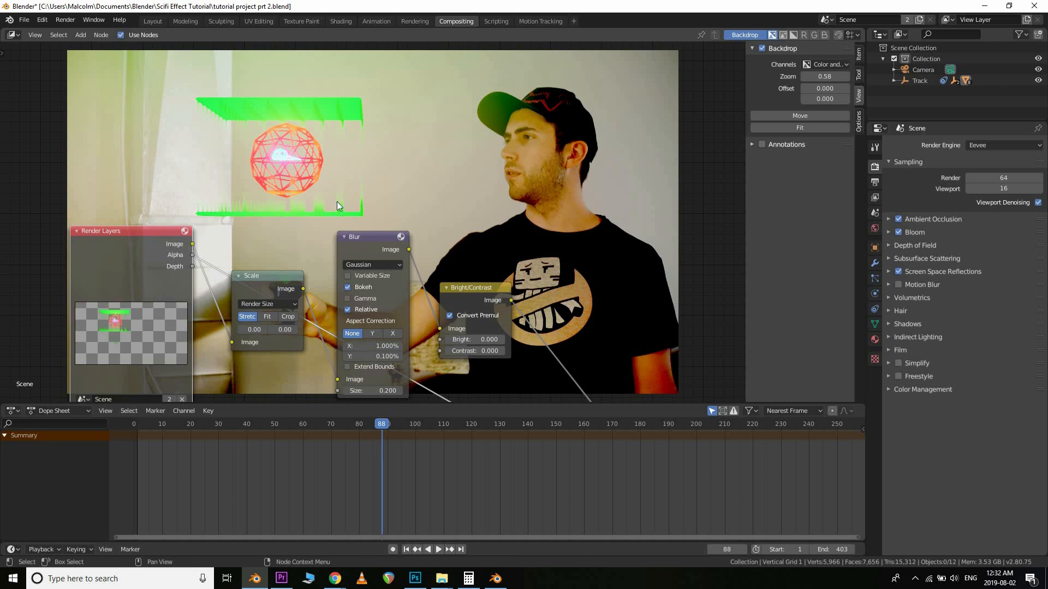
scroll(390, 151, down, 4)
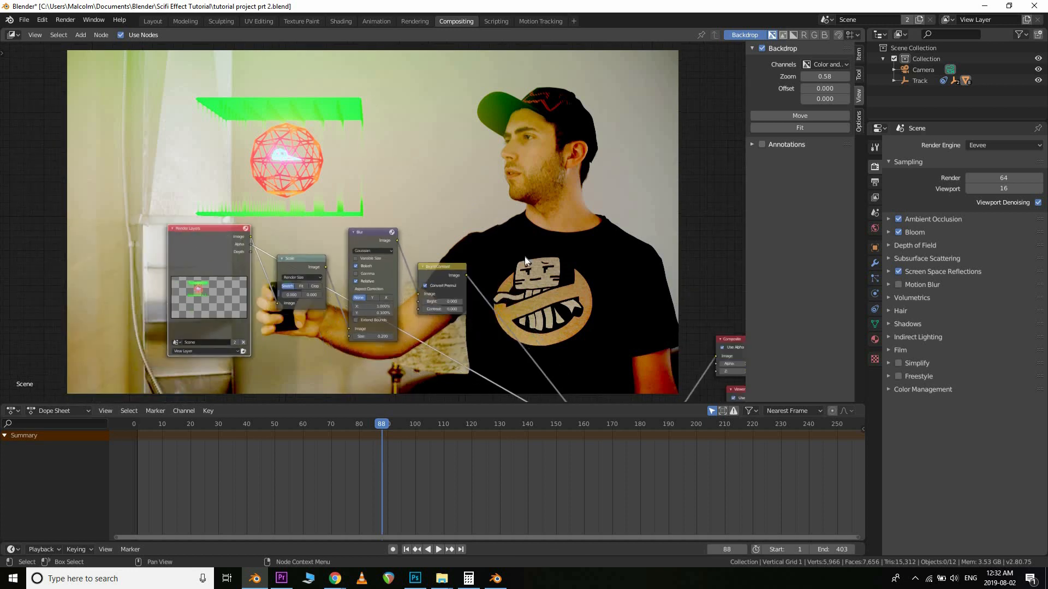
middle_drag(402, 180, 206, 43)
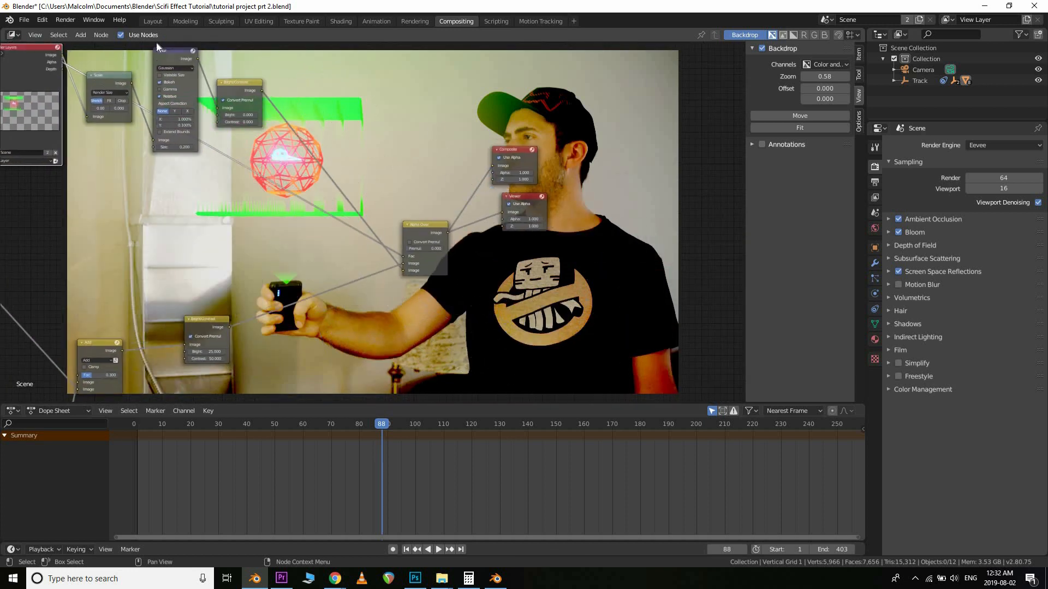
click(155, 22)
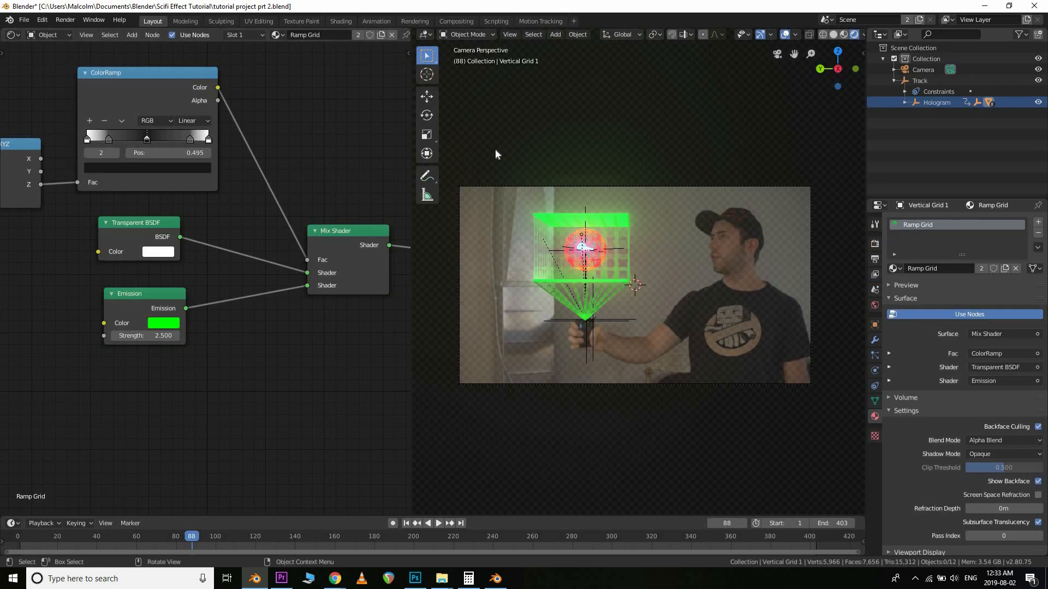
drag(415, 509, 243, 483)
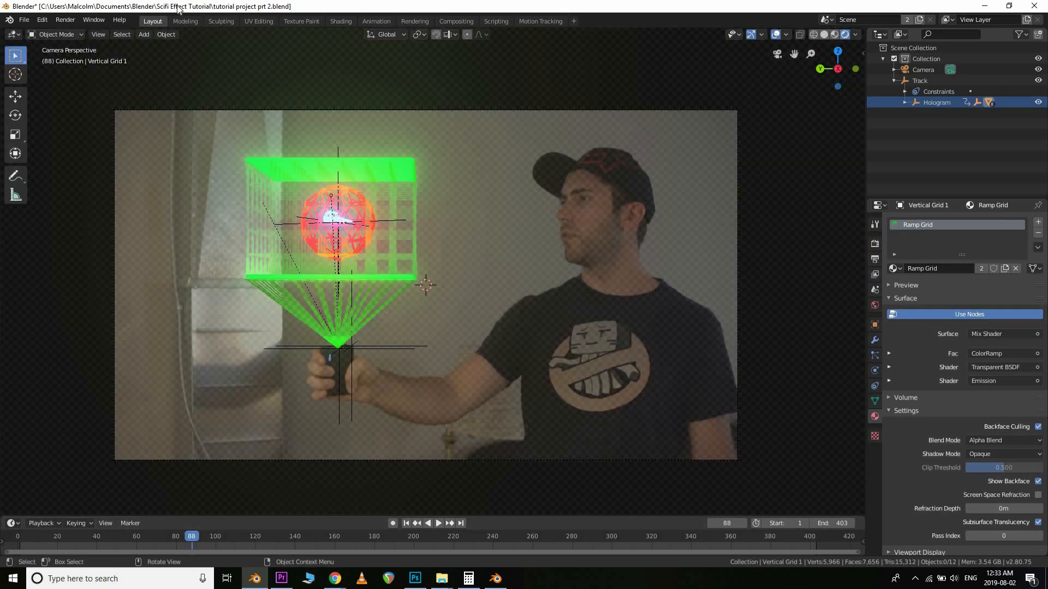
Set the Eevee render samples to 16 and turn off Ambient Occlusion and Screen Space Reflections
click(745, 210)
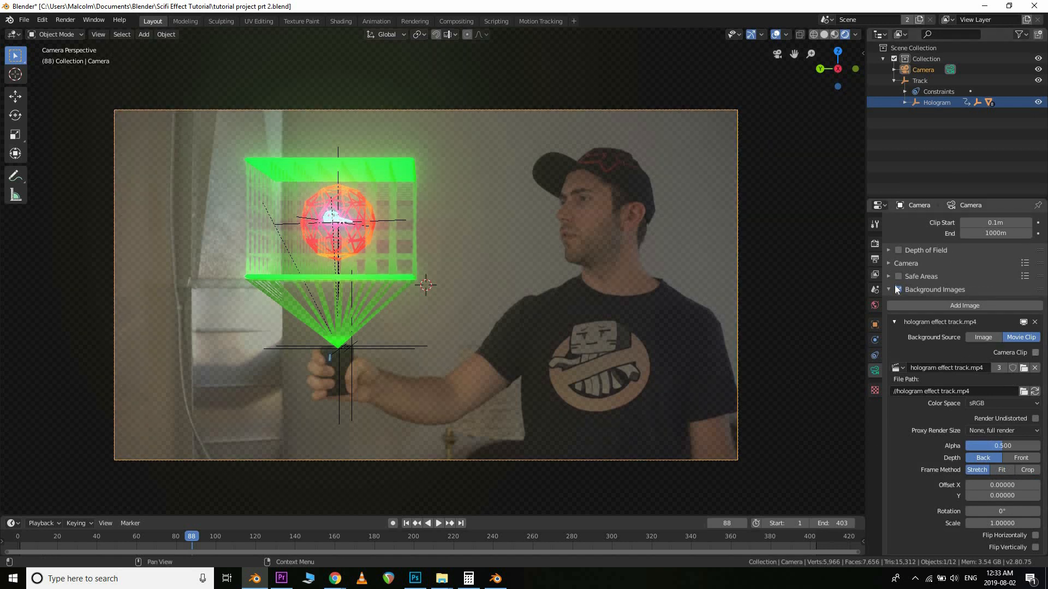
scroll(946, 289, up, 5)
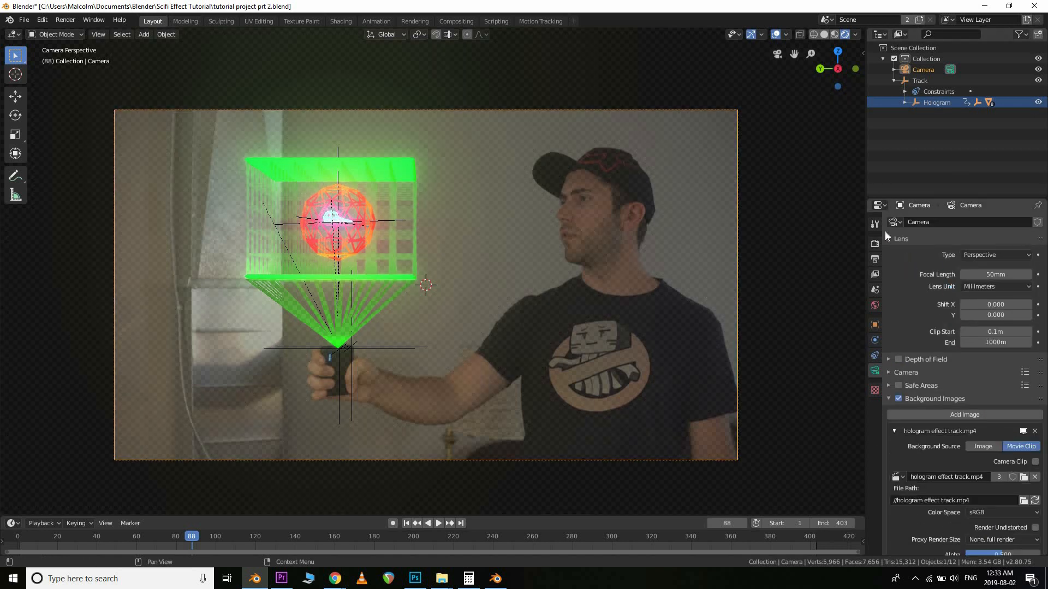
click(875, 242)
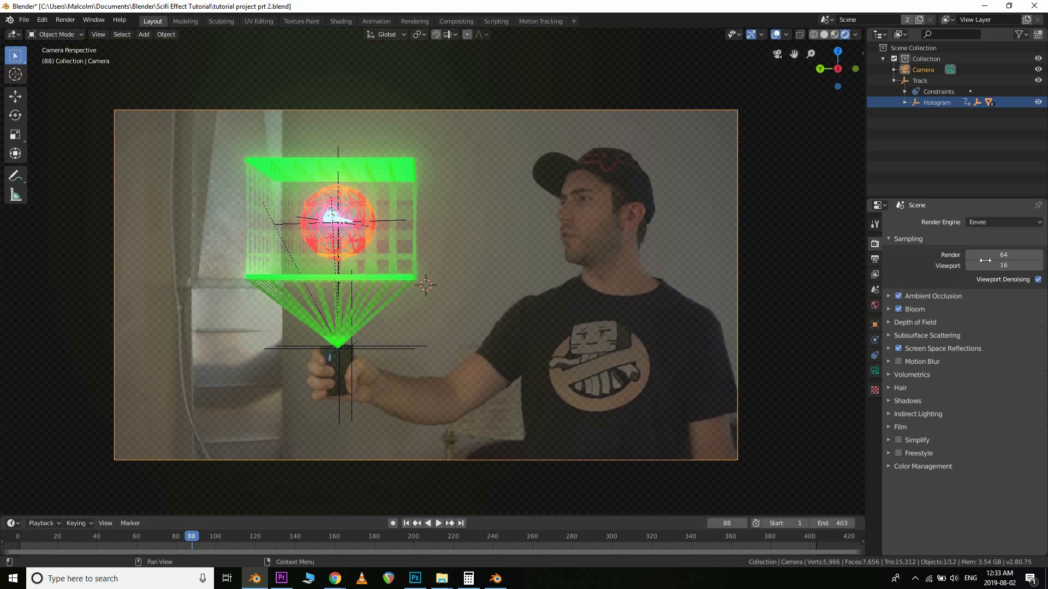
click(985, 255)
text(16)
key(Return)
click(928, 349)
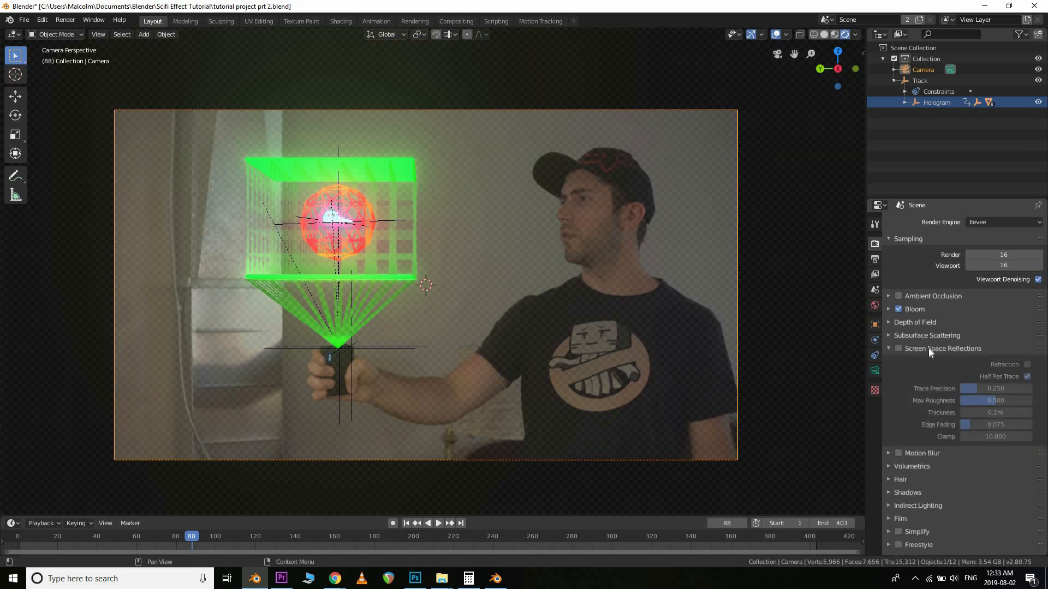
click(929, 350)
Look through the Subsurface Scattering, Motion Blur, Volumetrics and Hair render settings
click(920, 336)
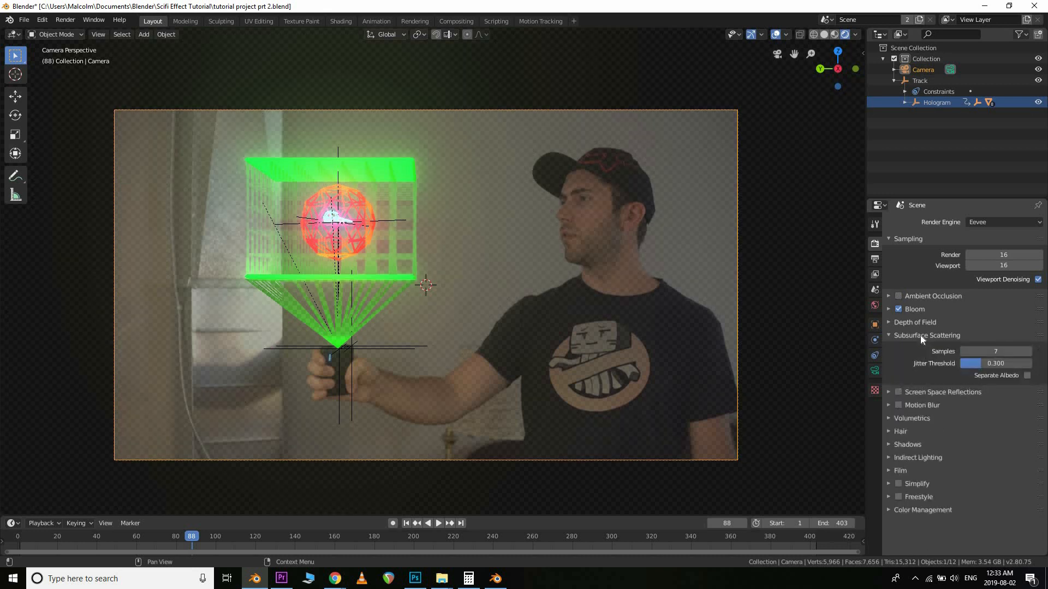
click(921, 335)
click(921, 361)
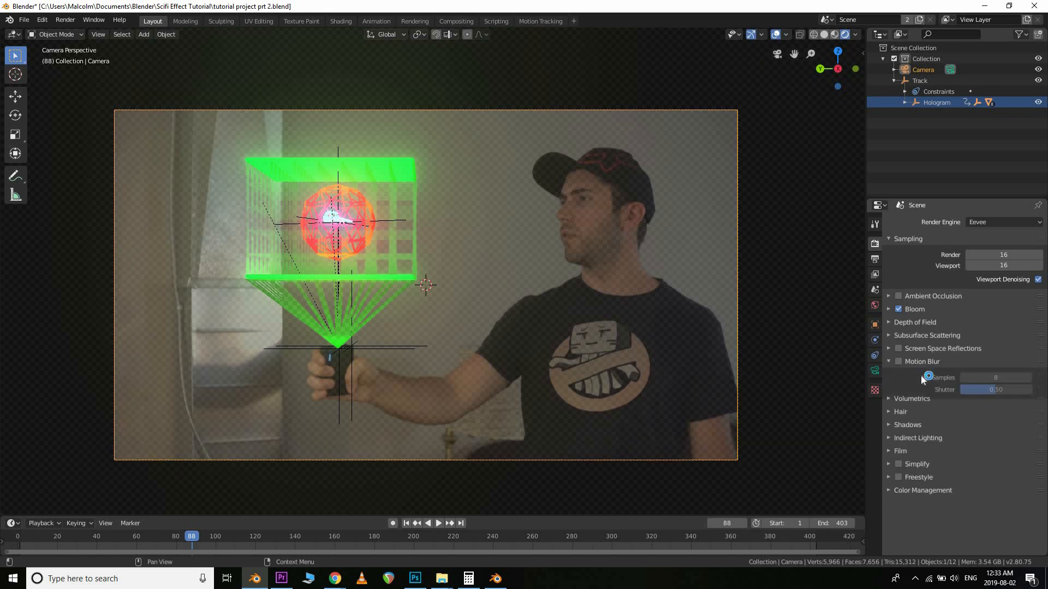
click(922, 362)
click(922, 375)
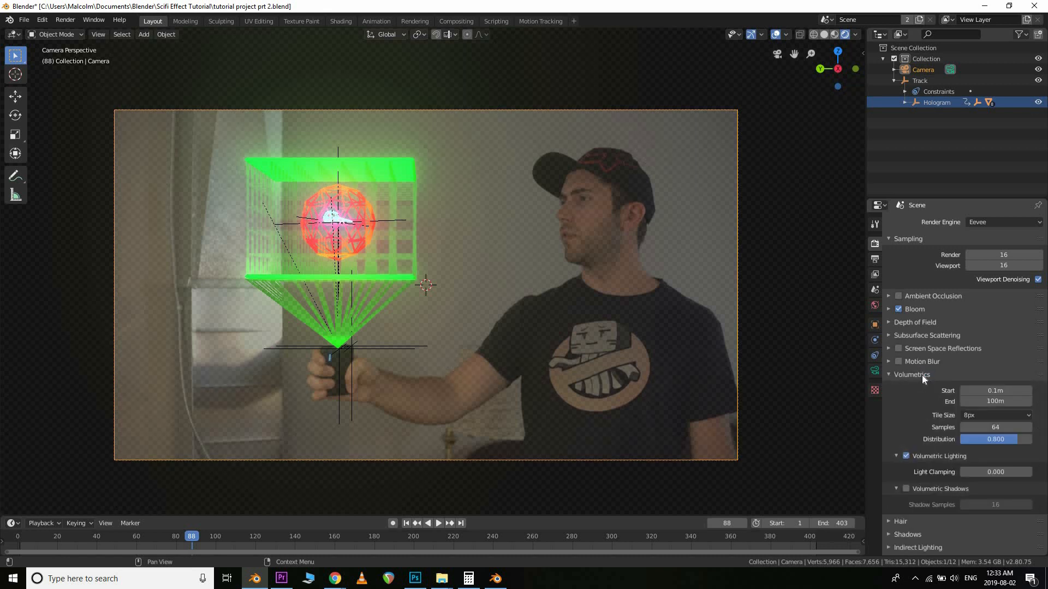
click(921, 375)
click(919, 375)
click(919, 376)
click(913, 388)
click(913, 388)
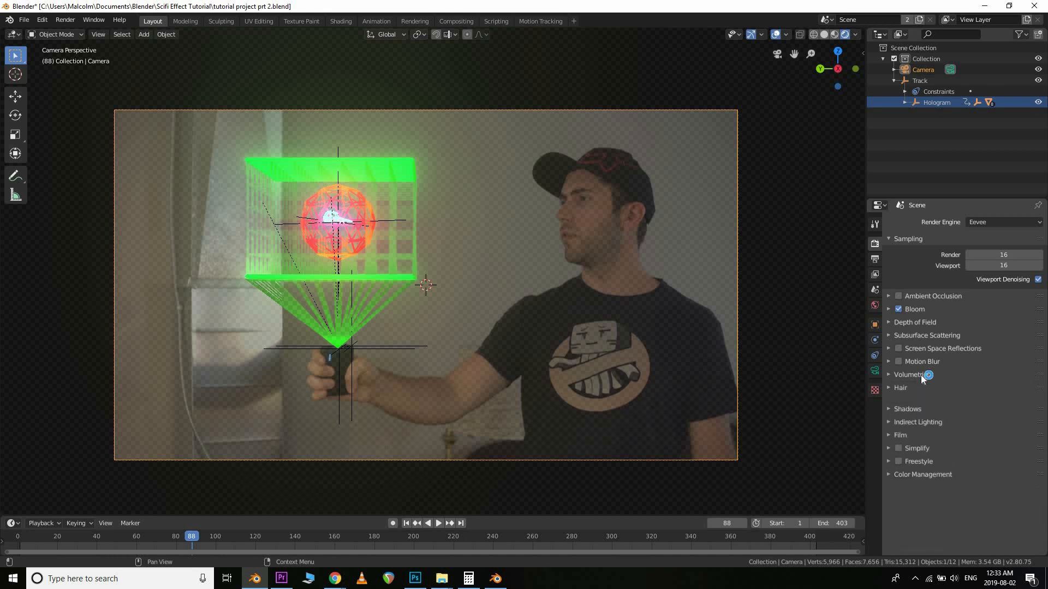
Set the Volumetrics samples to 16 and expand the Bloom settings for review
click(921, 375)
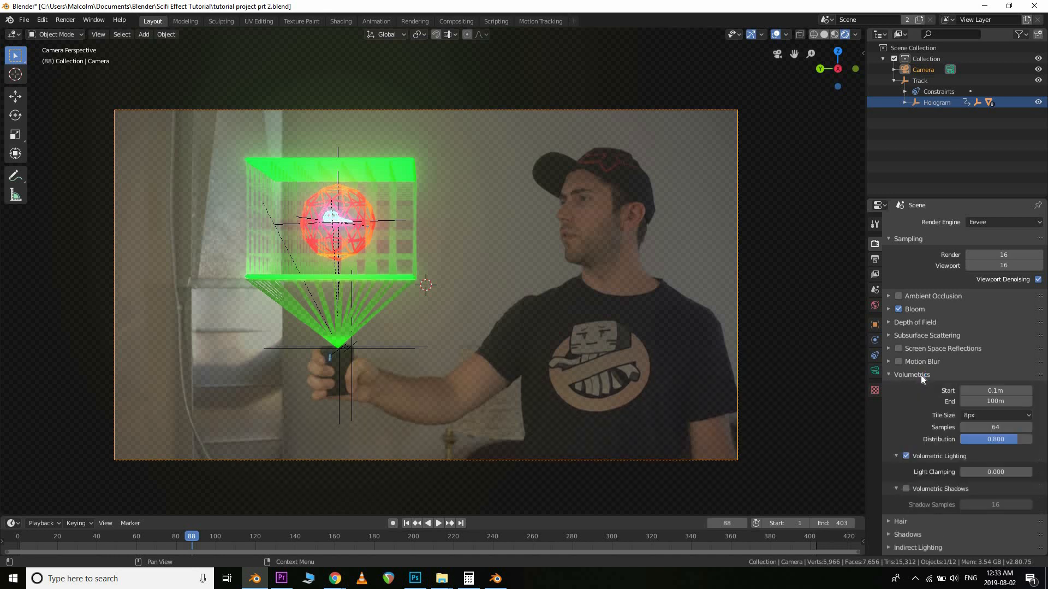
click(997, 428)
key(Return)
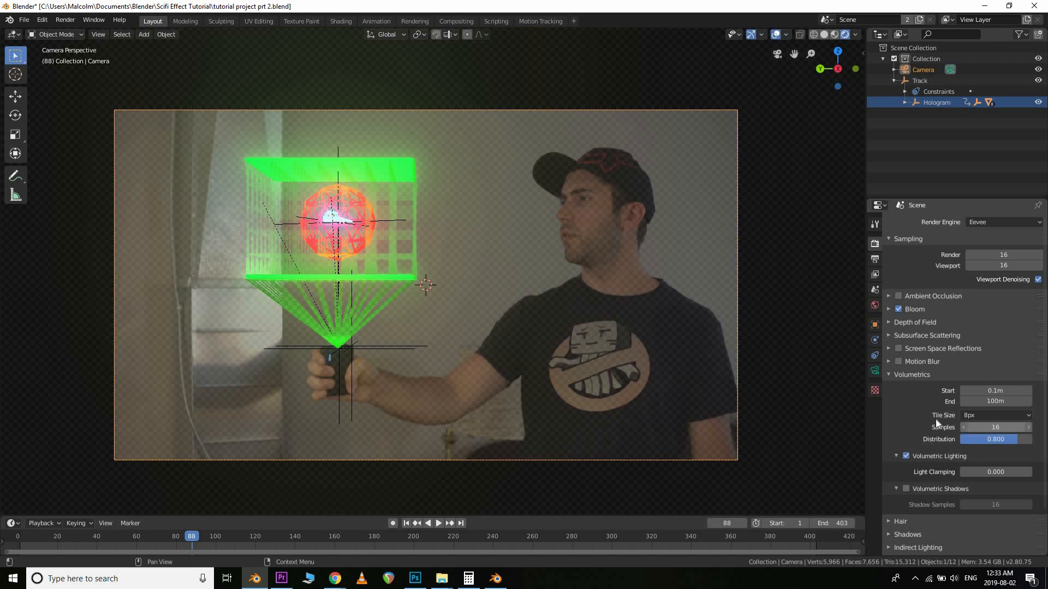
click(929, 375)
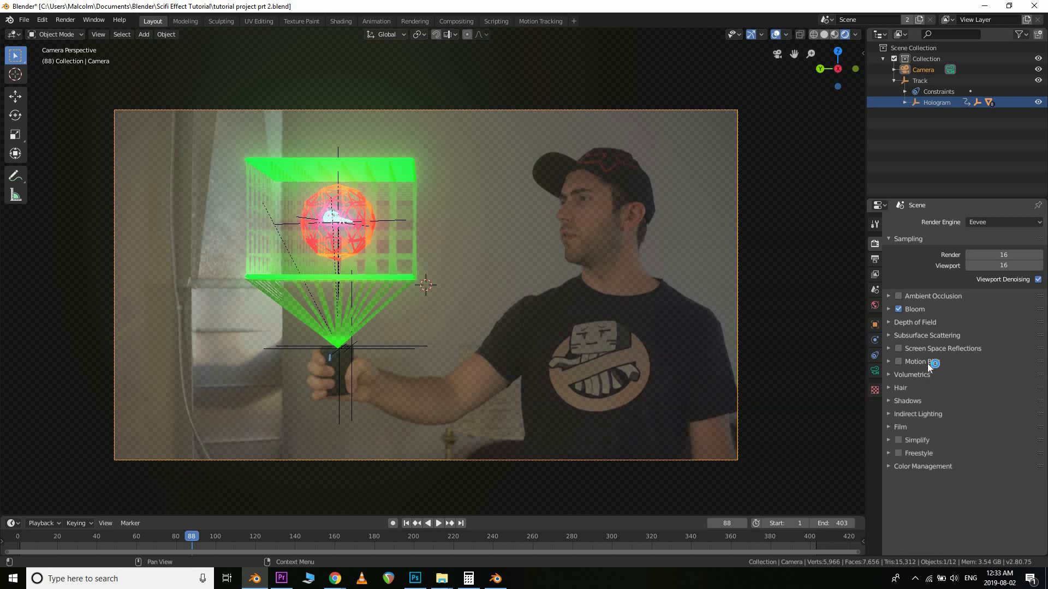
click(922, 309)
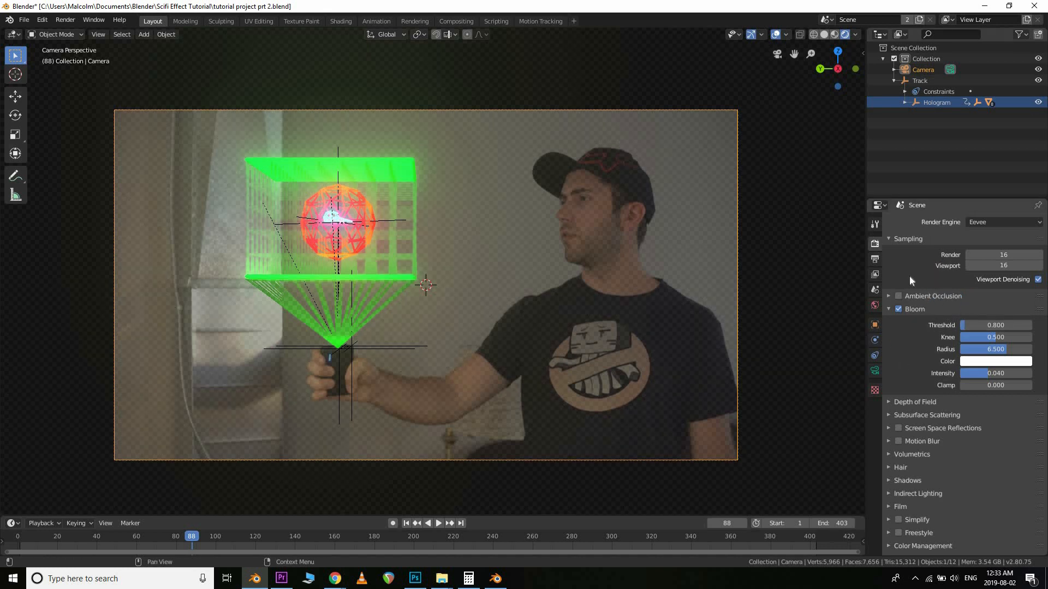
Set the output resolution scale to 25% and name the Desktop output file "preview render"
click(875, 259)
click(1023, 253)
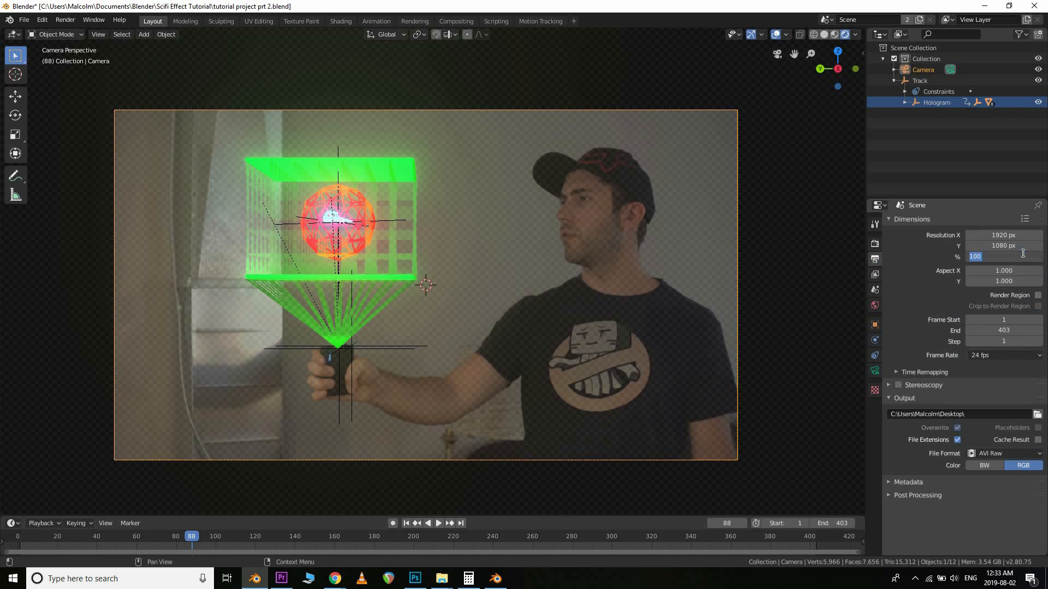
text(25)
key(Return)
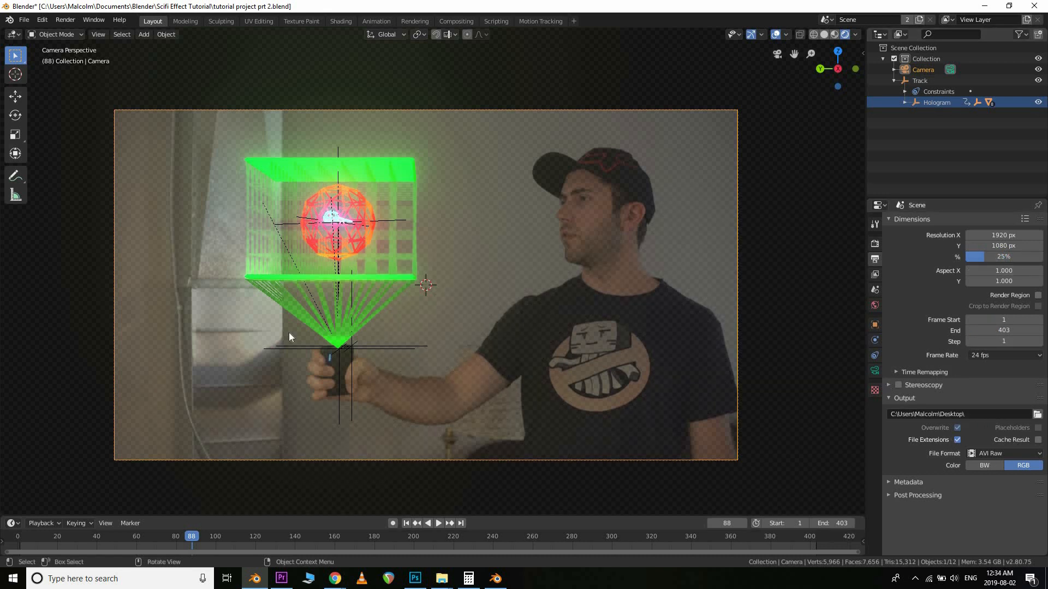
click(978, 414)
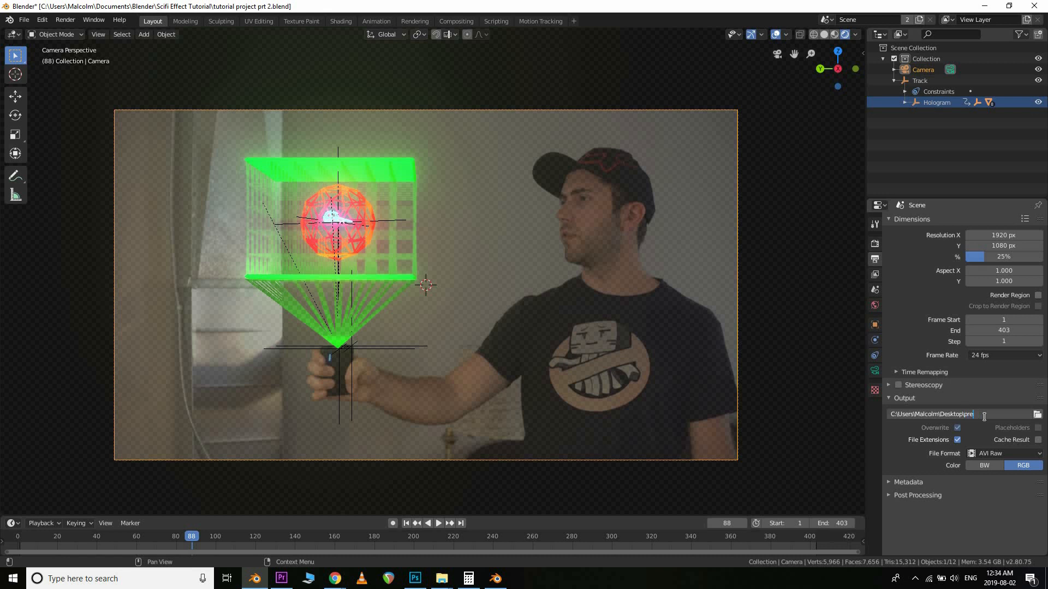
text(preview render)
key(Return)
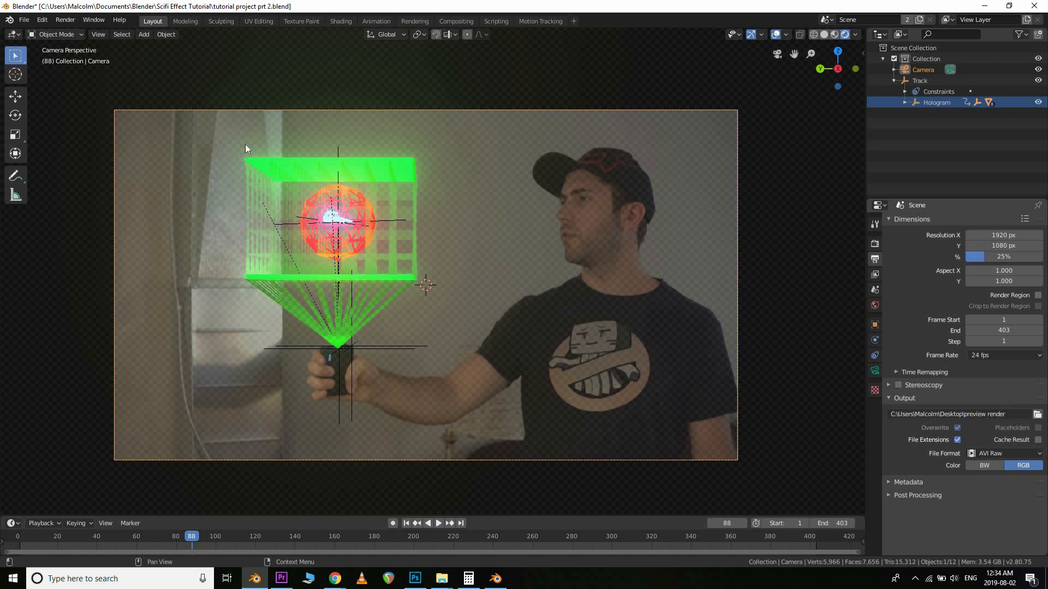
Render the full animation as a low-resolution preview and watch the frames being processed
click(68, 21)
click(75, 43)
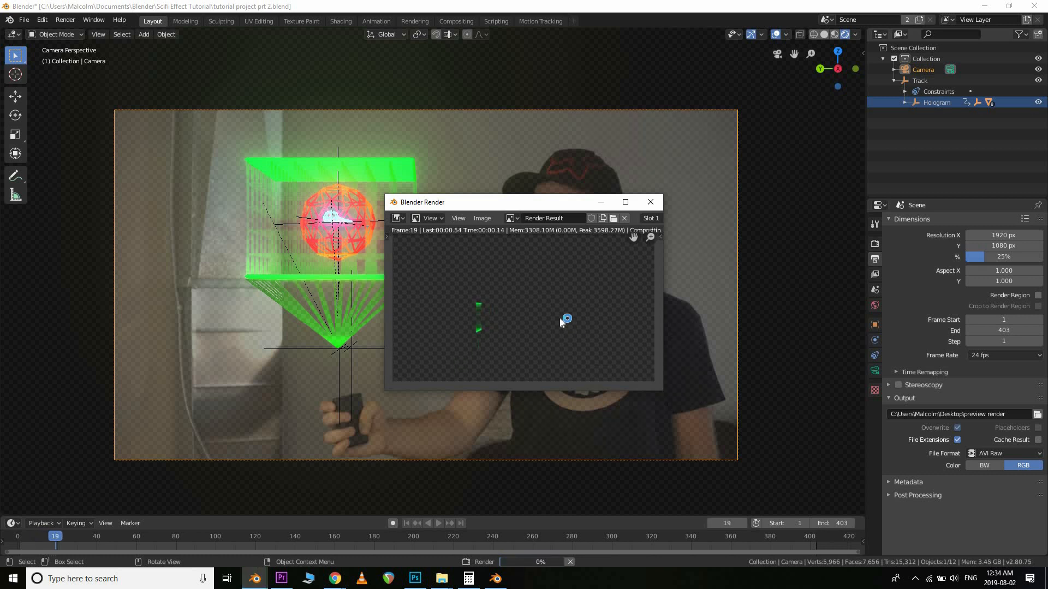
scroll(557, 327, down, 1)
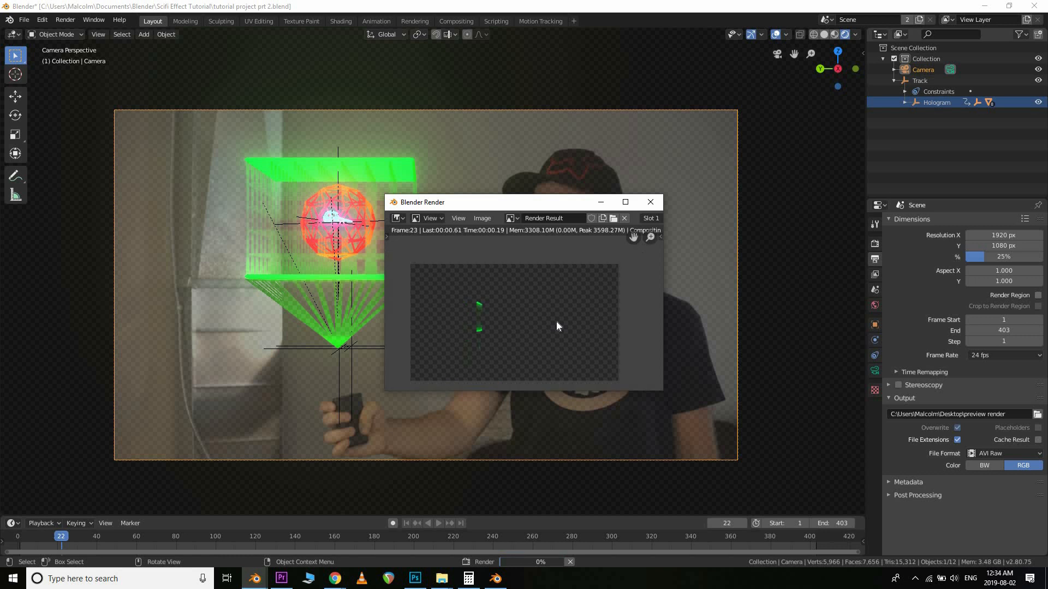
scroll(557, 323, up, 1)
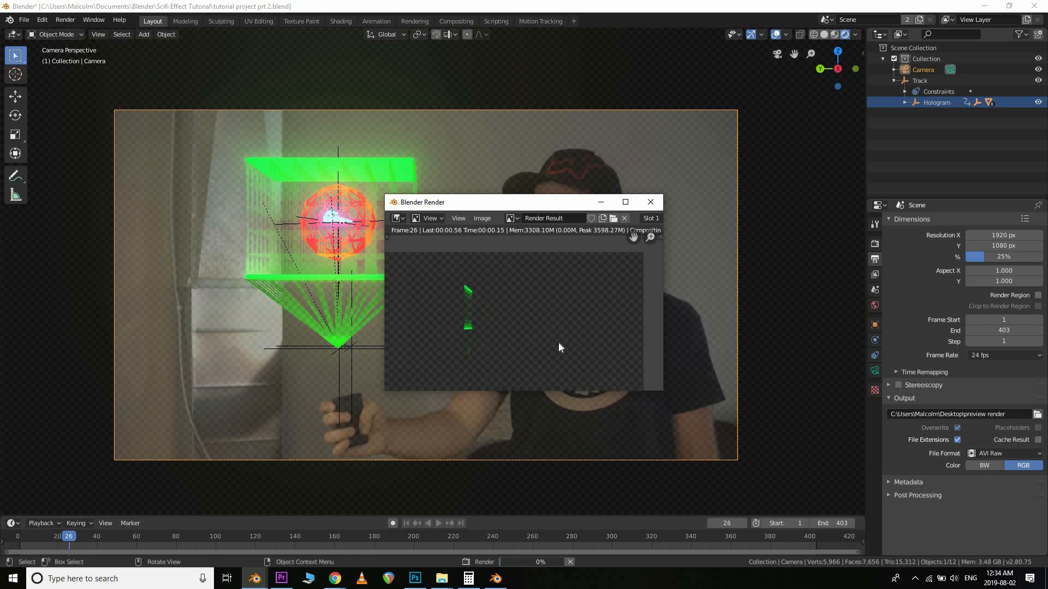
scroll(562, 335, up, 1)
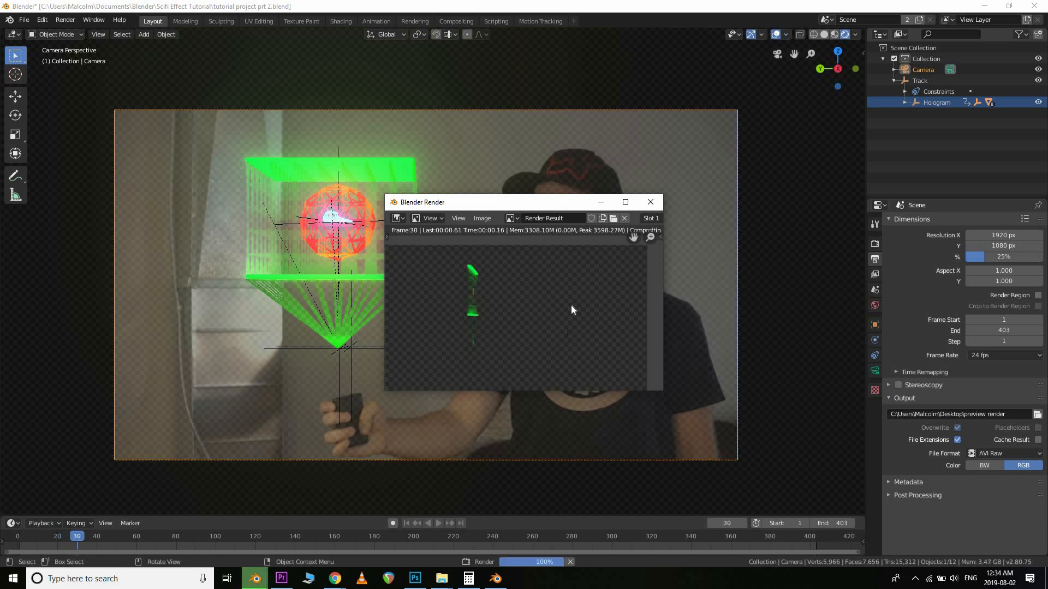
scroll(568, 317, down, 1)
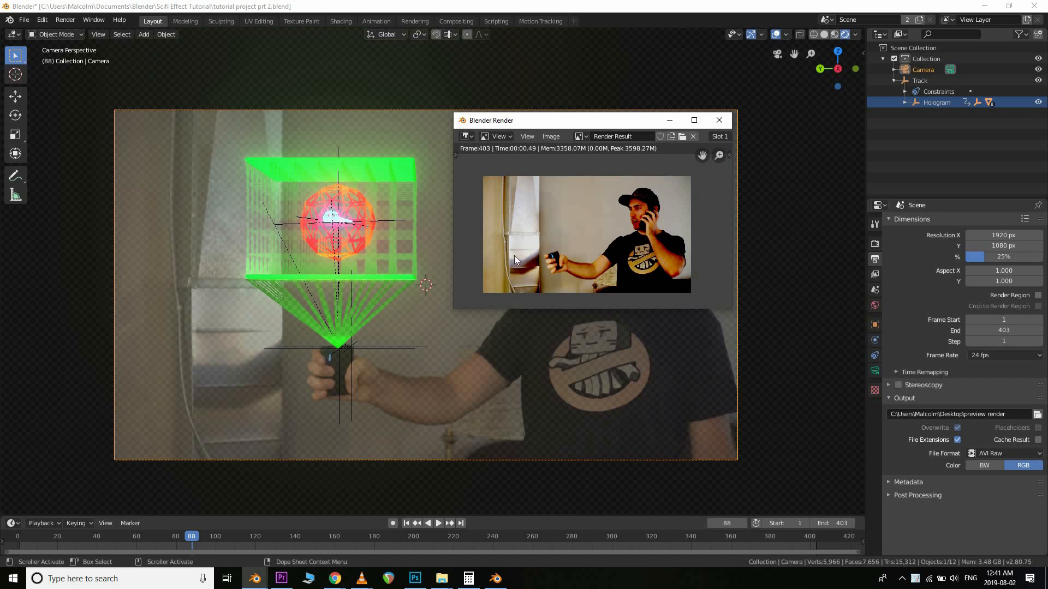
Switch to VLC media player, watch preview render0001-0403.avi to check the hologram, and close it
click(442, 579)
mouse_move(361, 581)
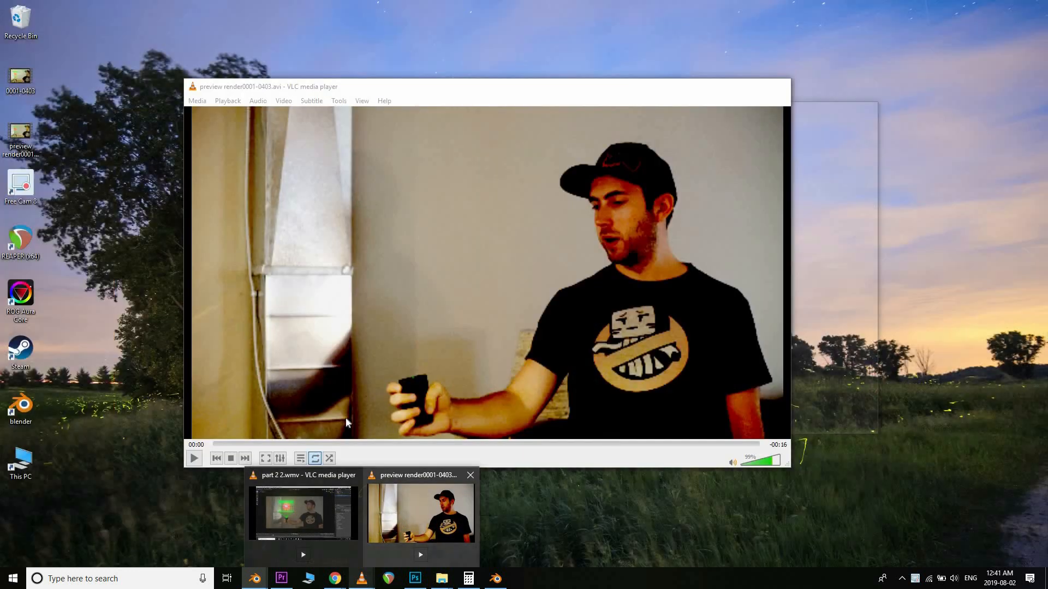
click(416, 509)
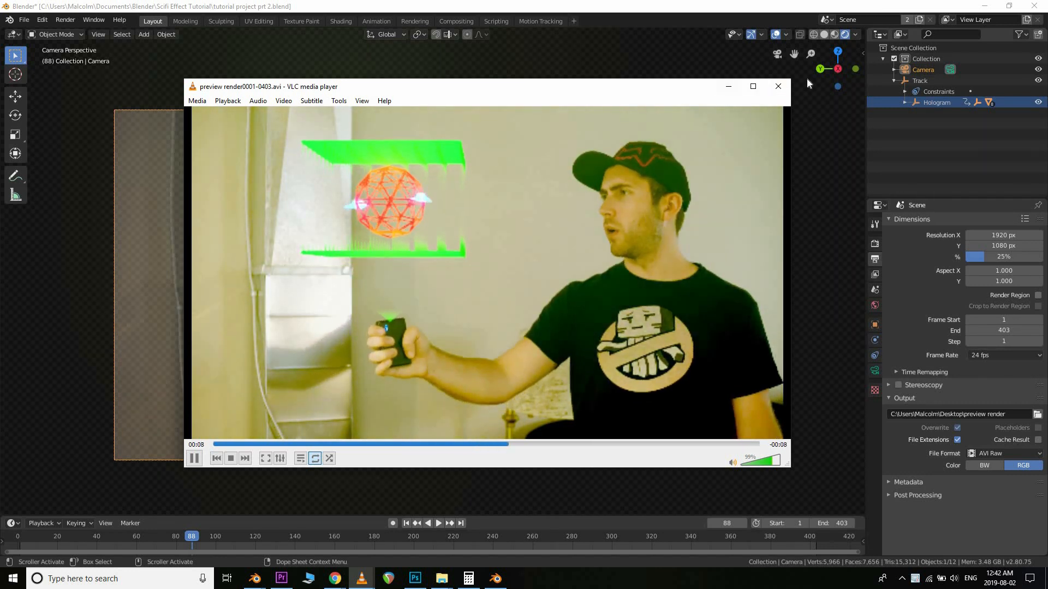
click(778, 86)
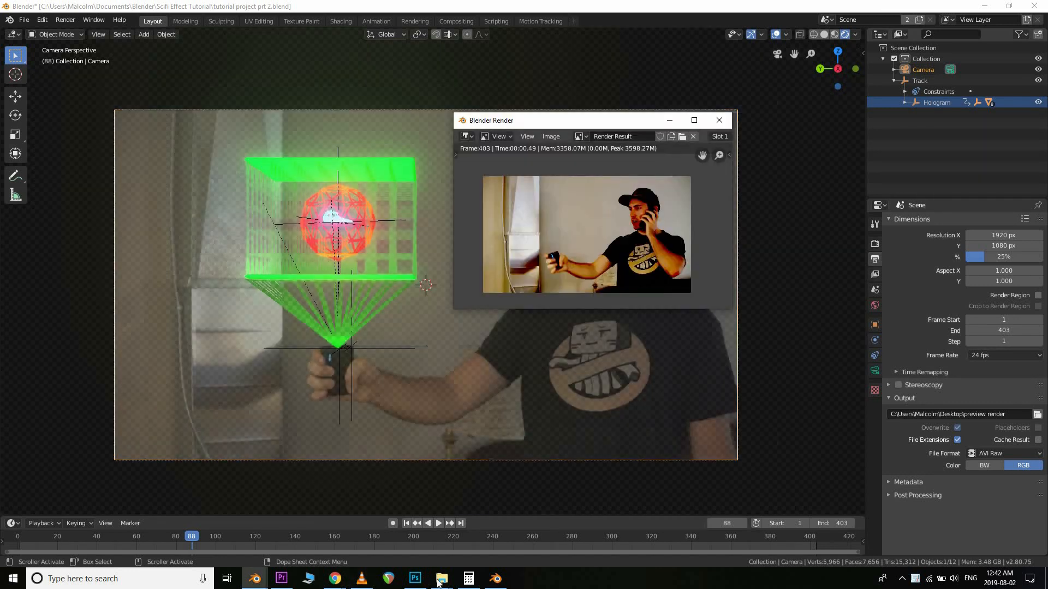
Open "Quick Loop for sharing" from the Scifi Effect Tutorial folder in VLC media player and watch it full screen
mouse_move(441, 578)
click(451, 543)
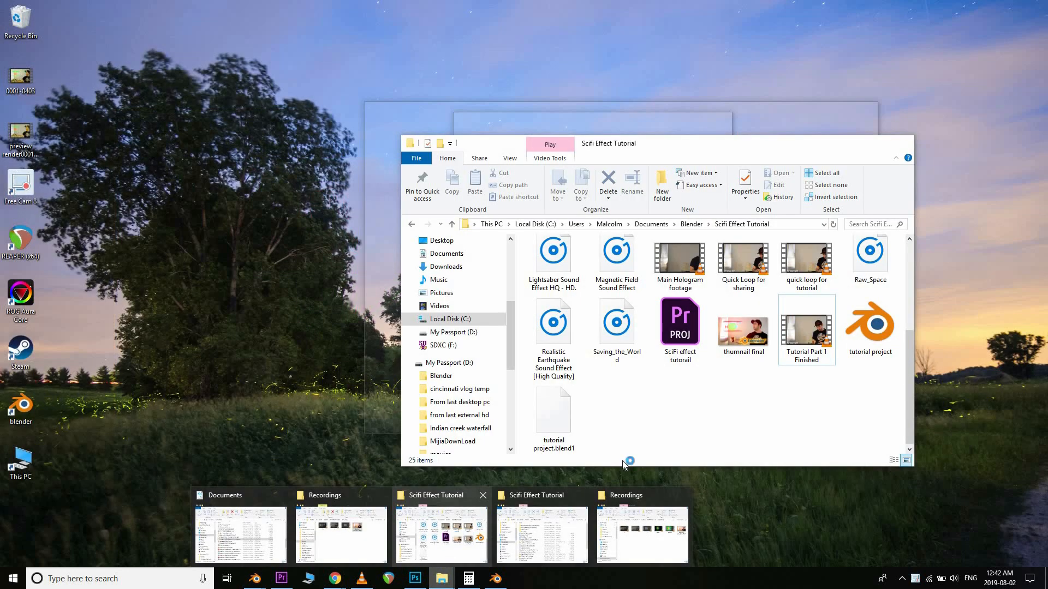
right_click(745, 255)
mouse_move(788, 358)
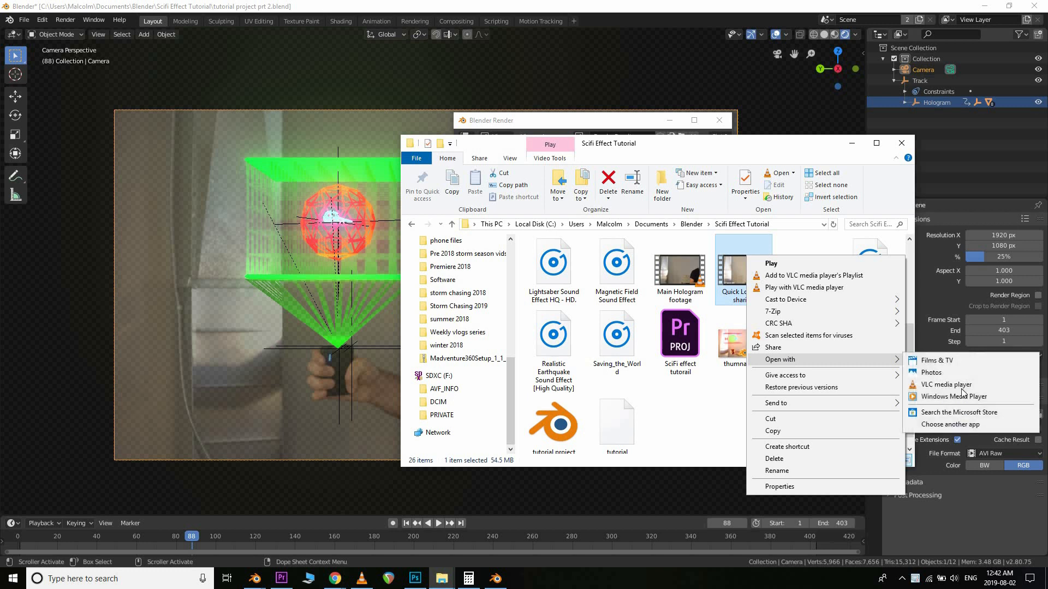
click(944, 384)
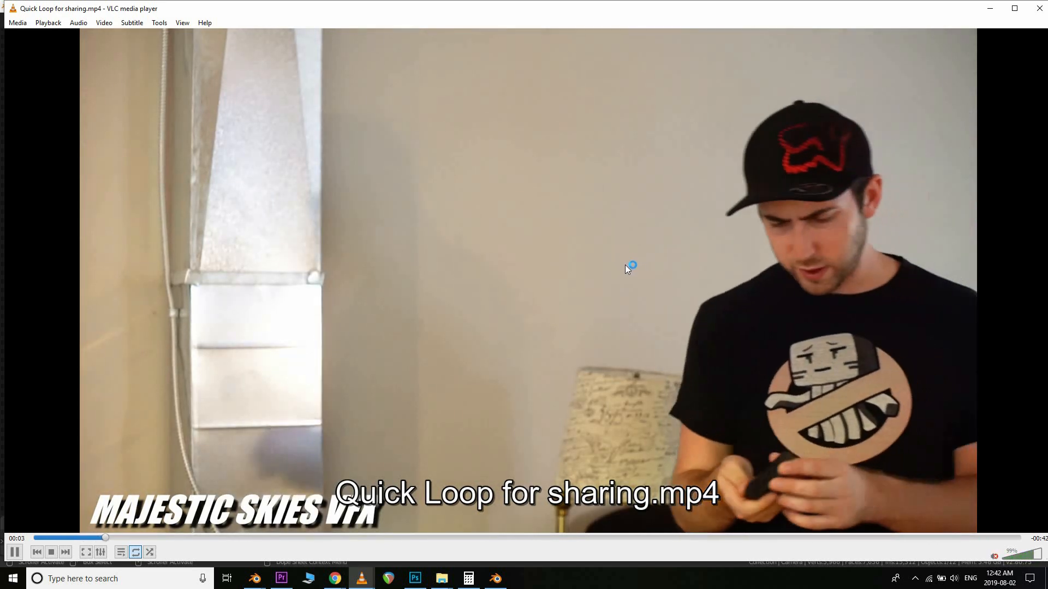
double_click(680, 280)
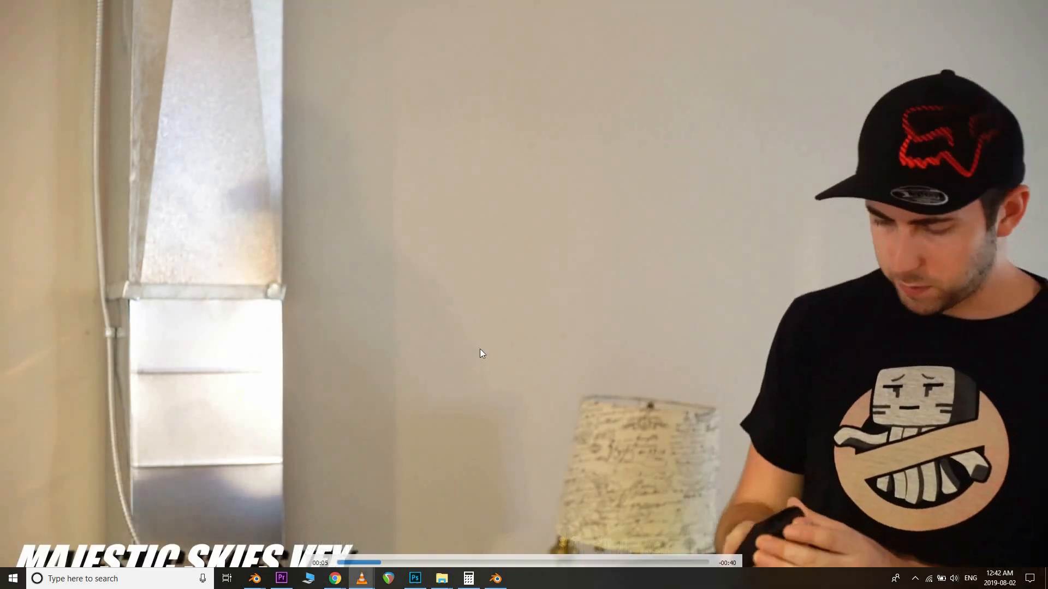
double_click(480, 350)
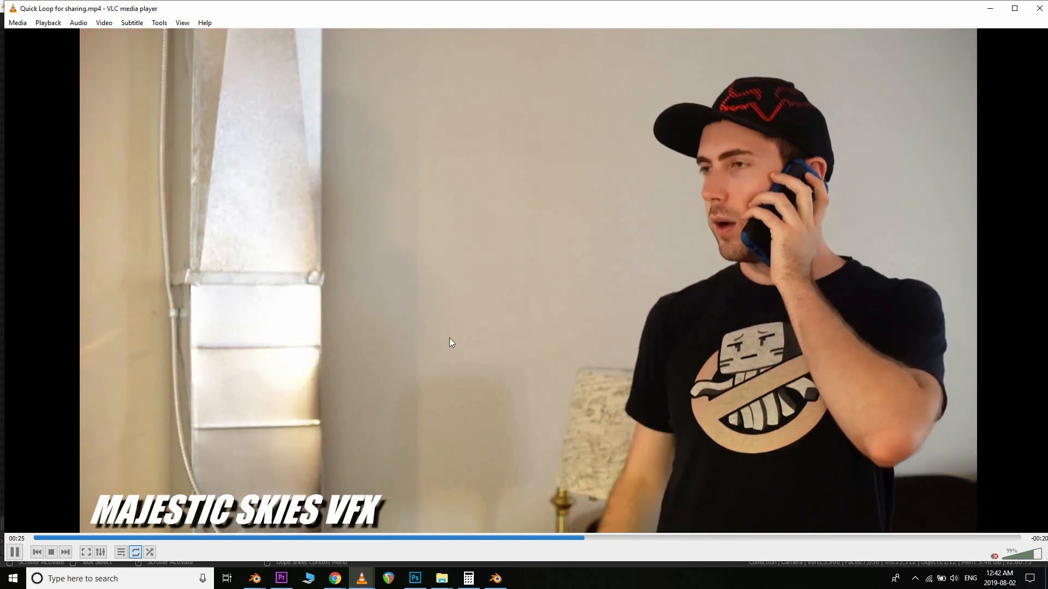
Close the video player, put away the folder window and close the Blender Render window to return to the scene
click(1039, 8)
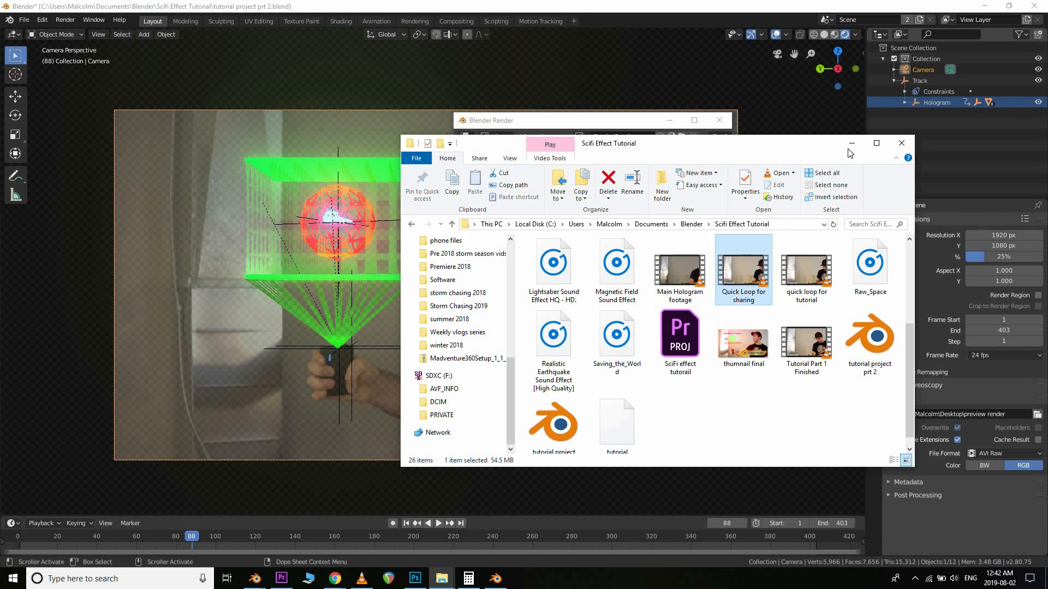
click(670, 120)
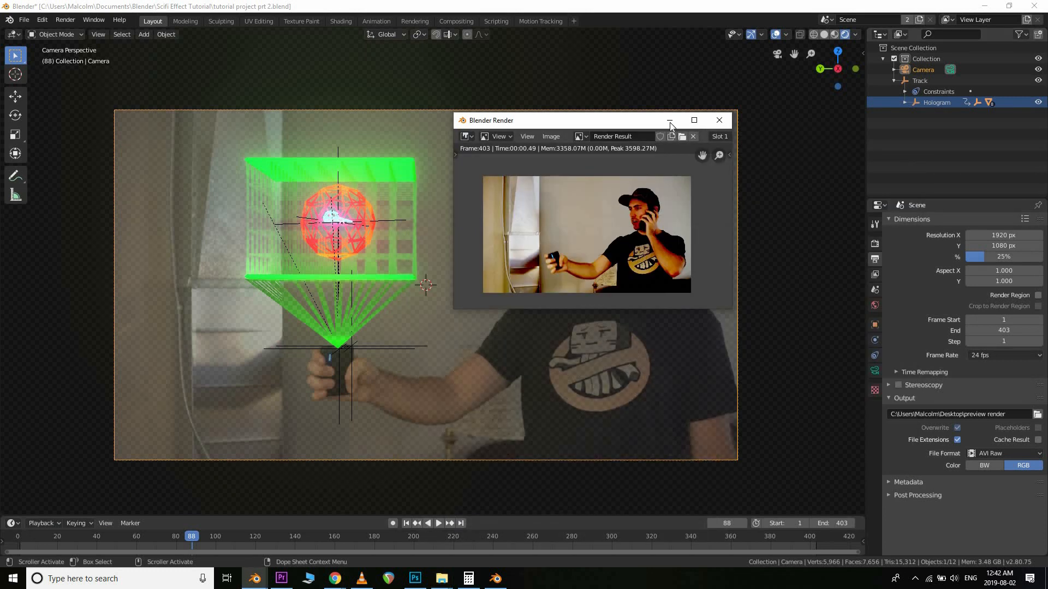
click(719, 121)
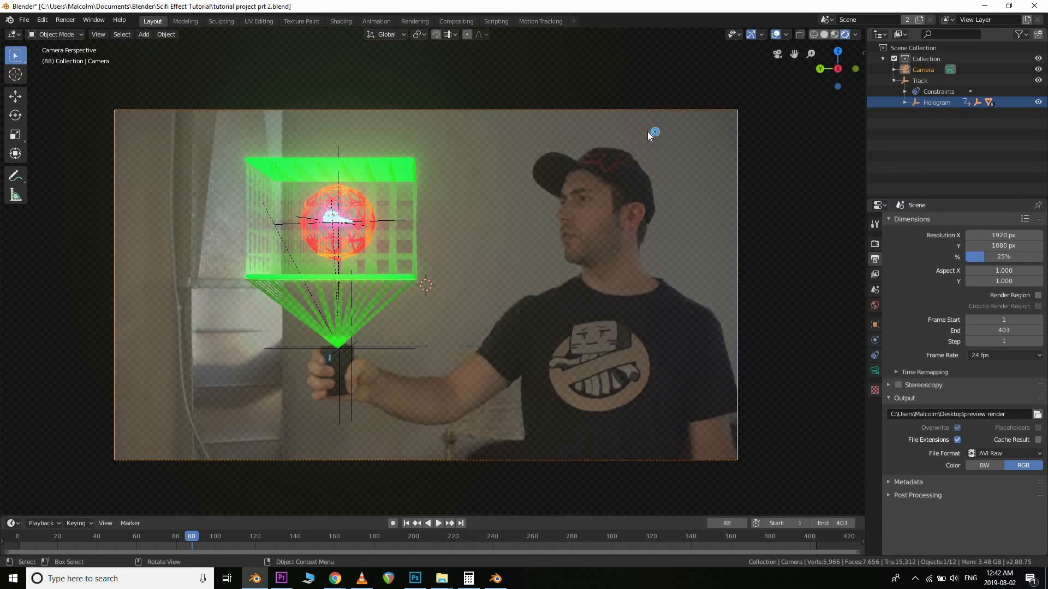